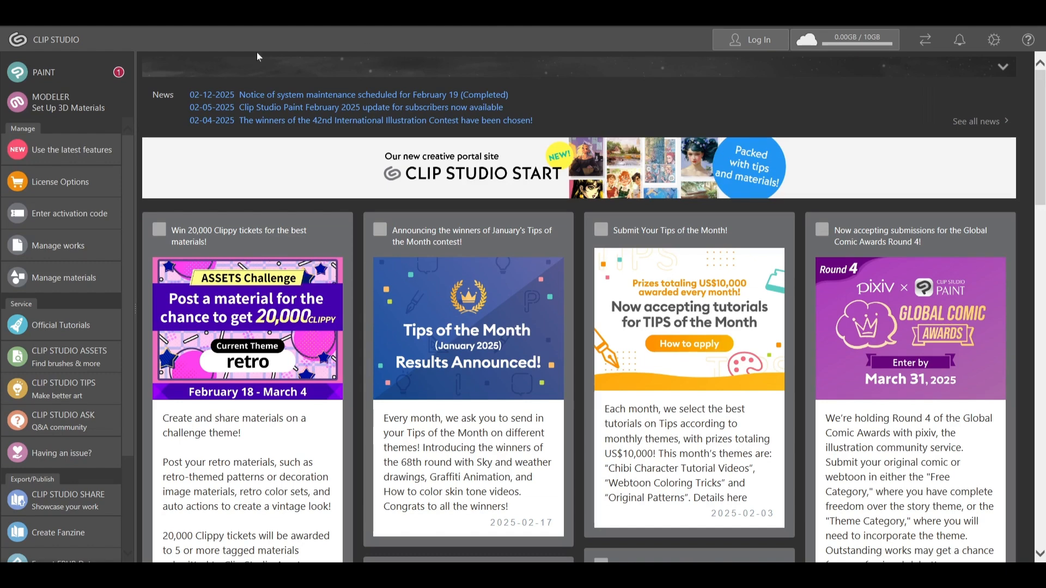
# - Launch Clip Studio Paint and reorder its tools so Pencil precedes Brush, Eraser precedes Airbrush and Decoration precedes Blend
pyautogui.click(117, 73)
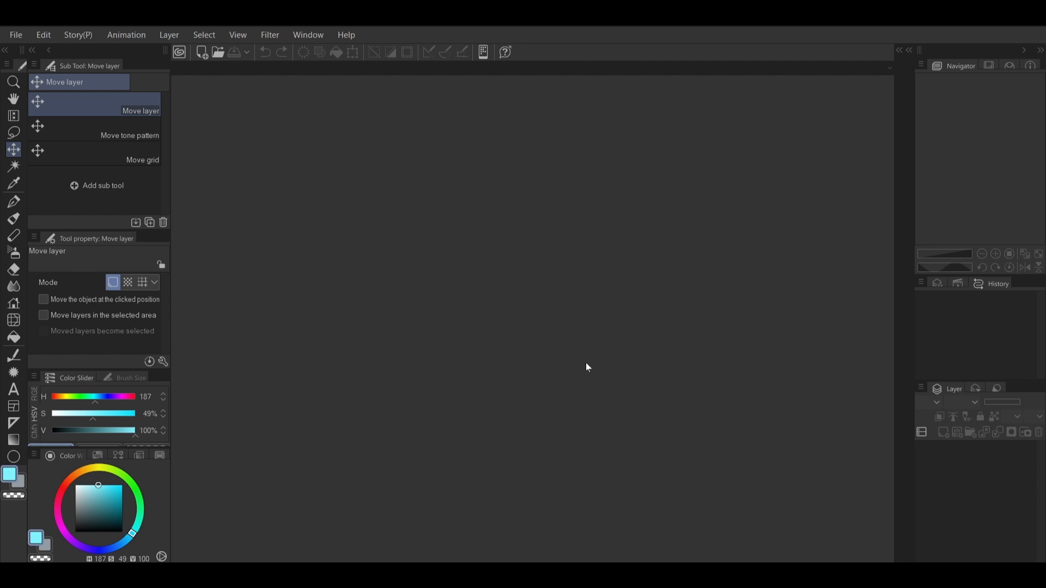
pyautogui.click(14, 235)
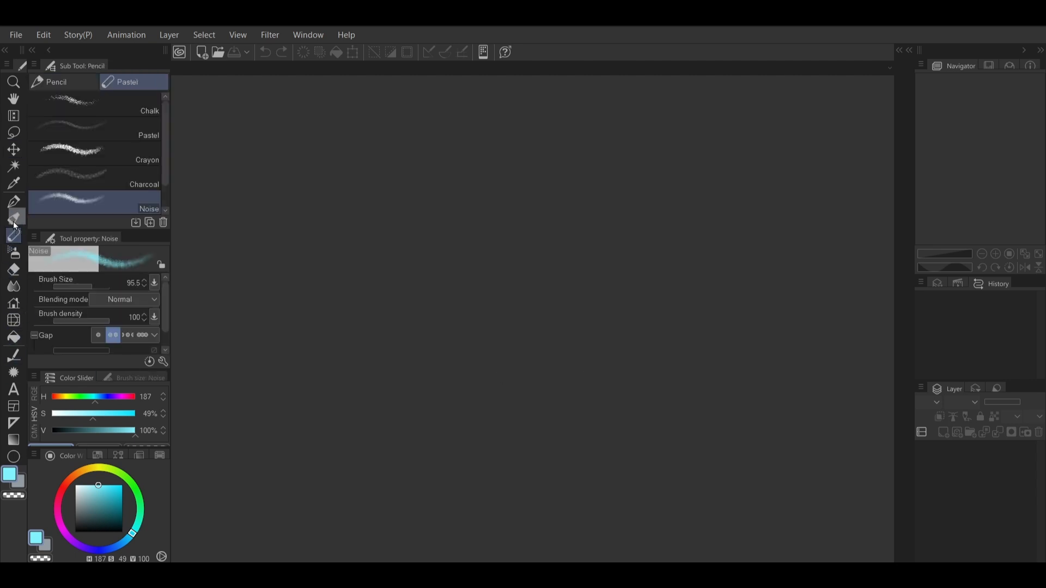
pyautogui.moveTo(14, 212); pyautogui.dragTo(14, 212)
pyautogui.moveTo(16, 255); pyautogui.dragTo(14, 350)
pyautogui.moveTo(24, 311)
pyautogui.mouseDown()
pyautogui.moveTo(21, 331)
pyautogui.moveTo(31, 325)
pyautogui.moveTo(18, 313)
pyautogui.mouseUp()
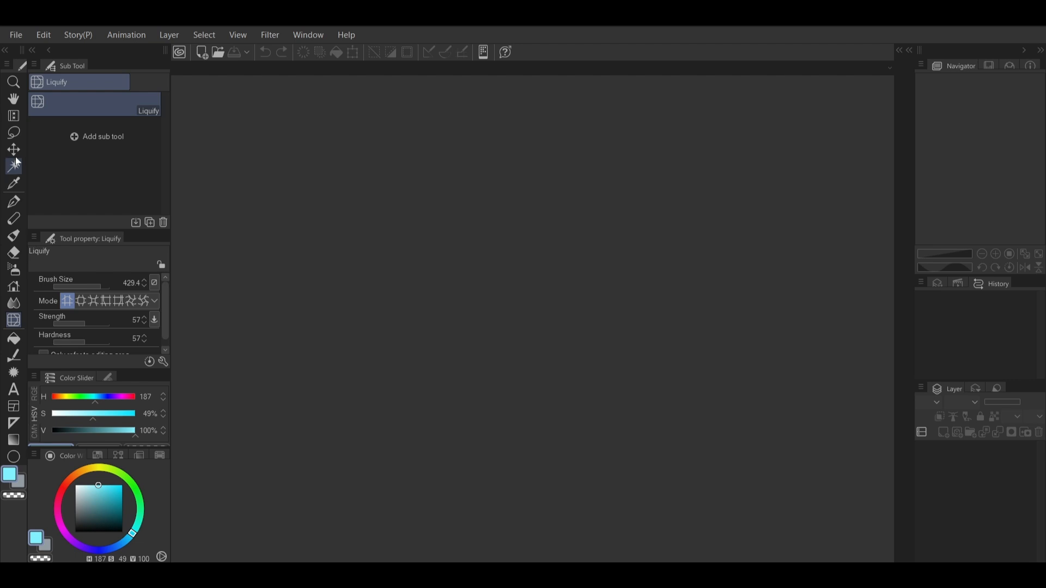
# - View the sub tools of the Zoom tool and switch to the Move layer tool
pyautogui.click(14, 82)
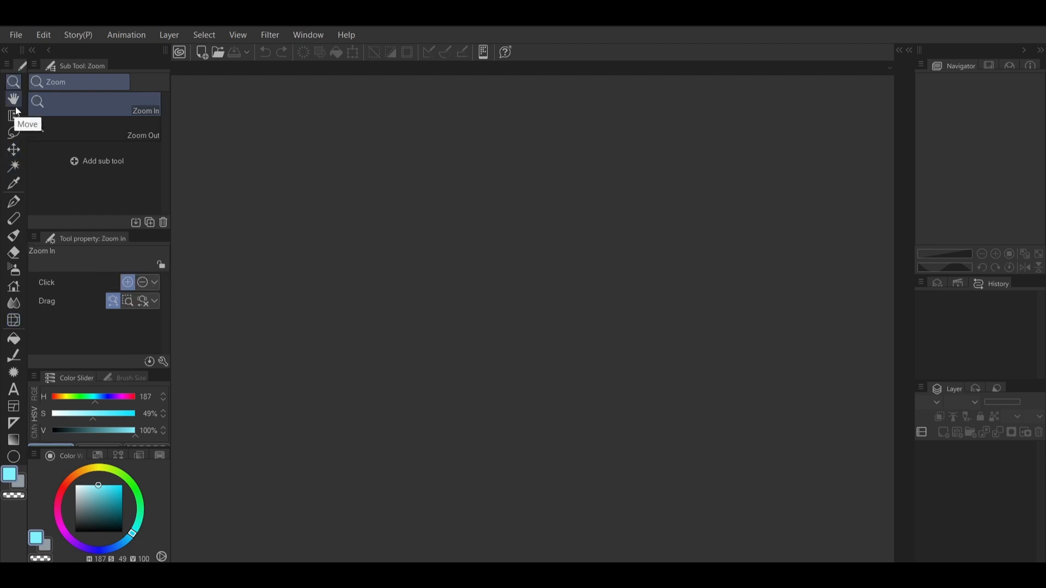
pyautogui.click(18, 150)
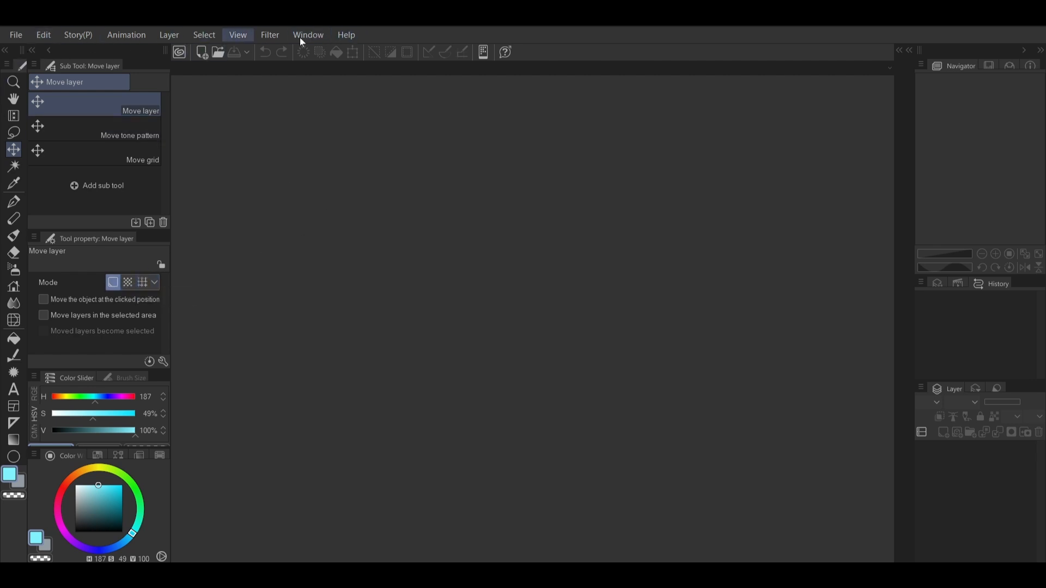
# - Show the Timeline palette below the canvas area and hide it again
pyautogui.click(315, 40)
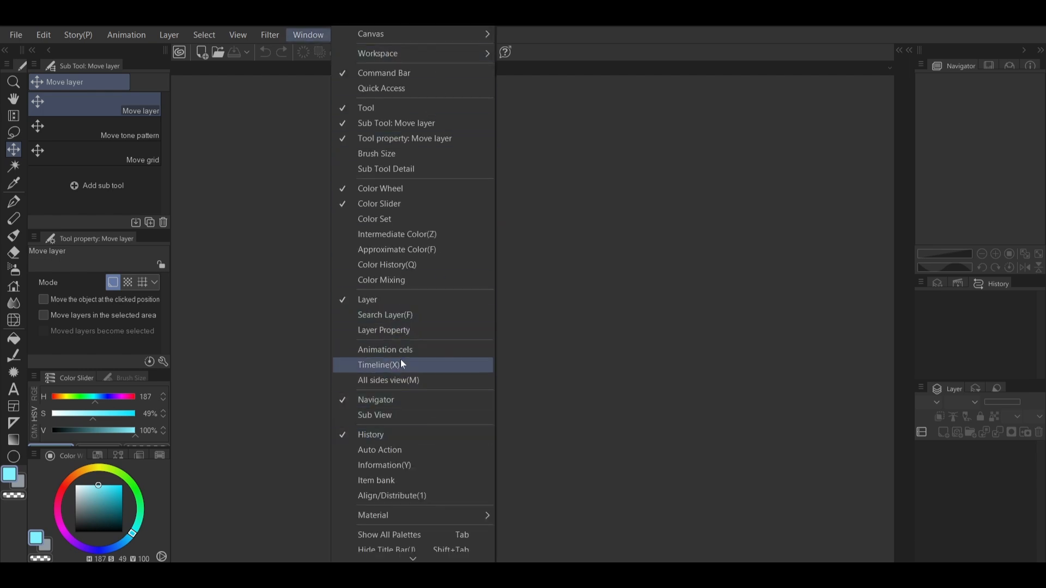
pyautogui.click(317, 39)
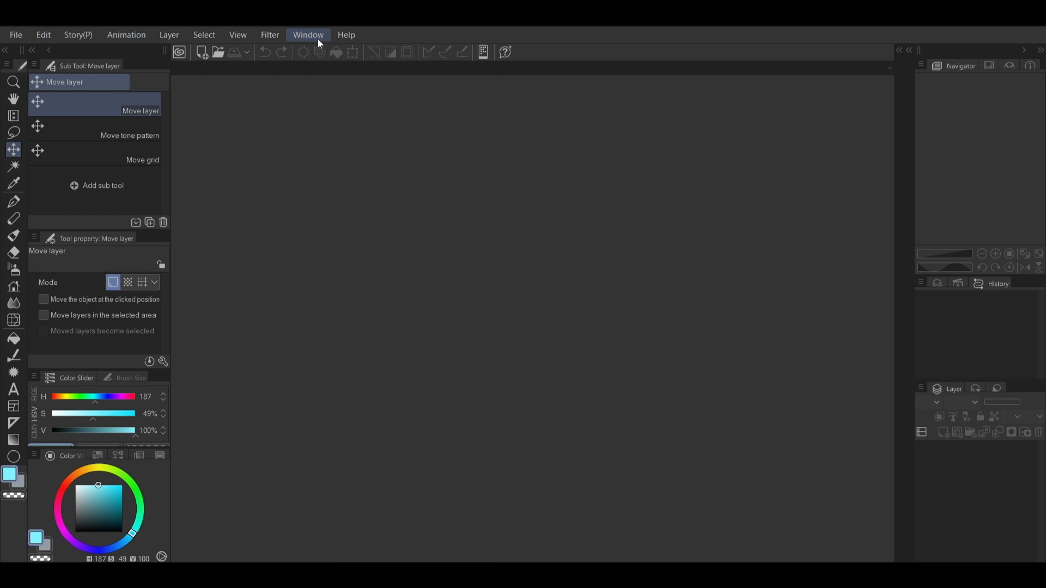
pyautogui.click(319, 40)
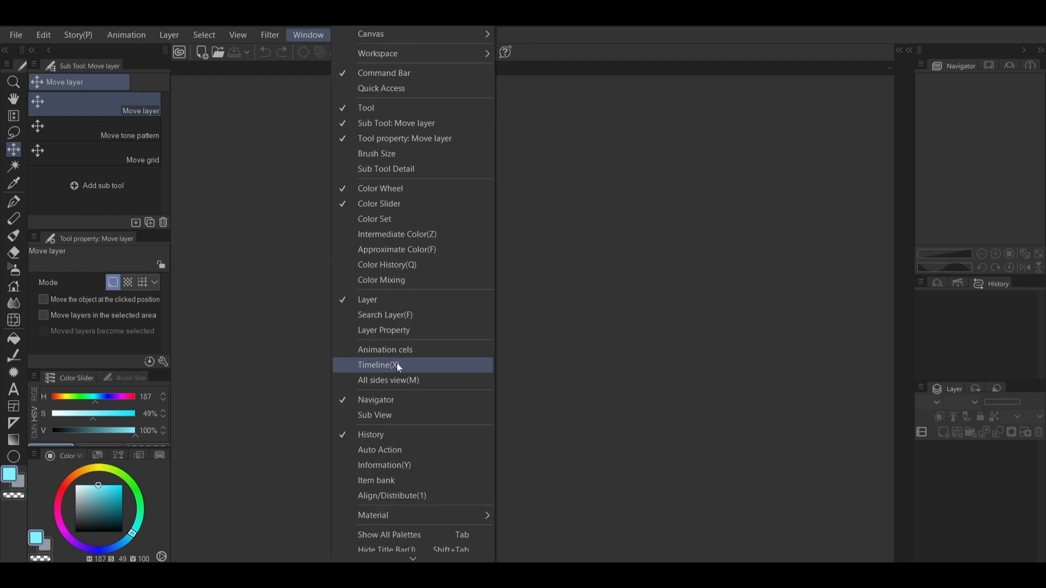
pyautogui.click(431, 373)
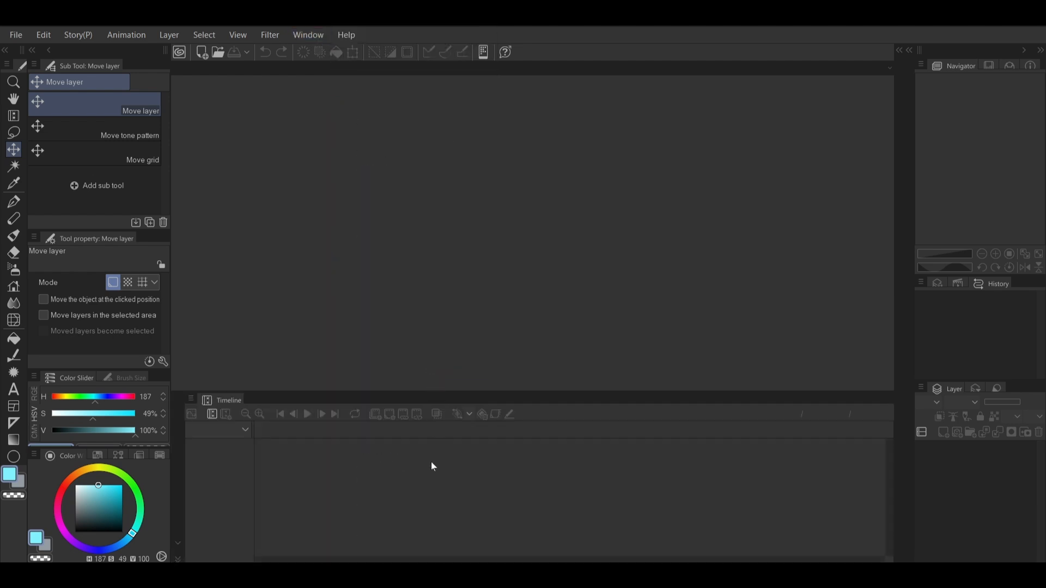
pyautogui.click(302, 40)
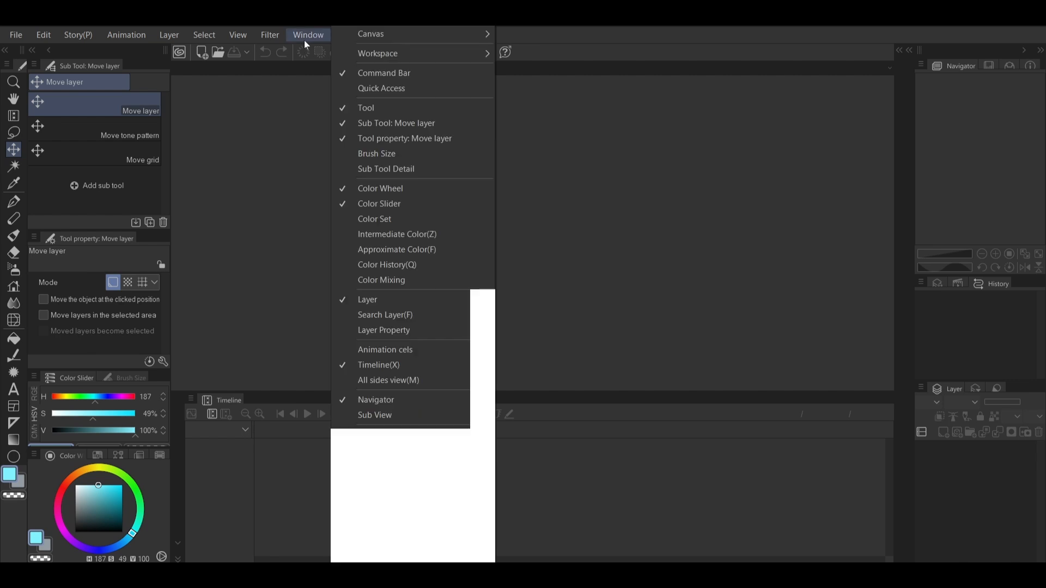
pyautogui.click(410, 366)
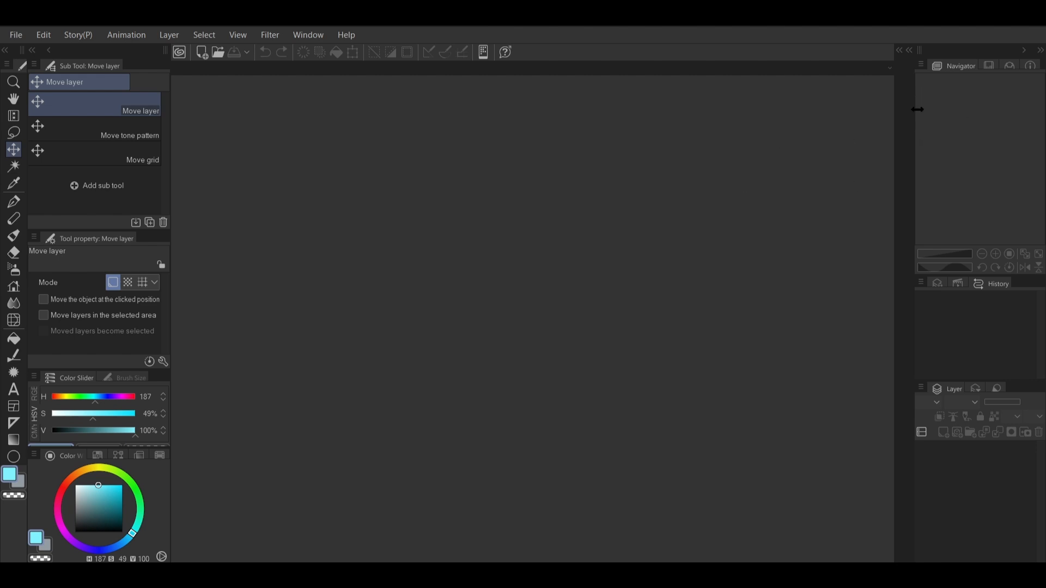
# - Expand the collapsed material palettes and browse several categories, including monochromatic patterns, illustrations, all materials and backgrounds
pyautogui.click(910, 52)
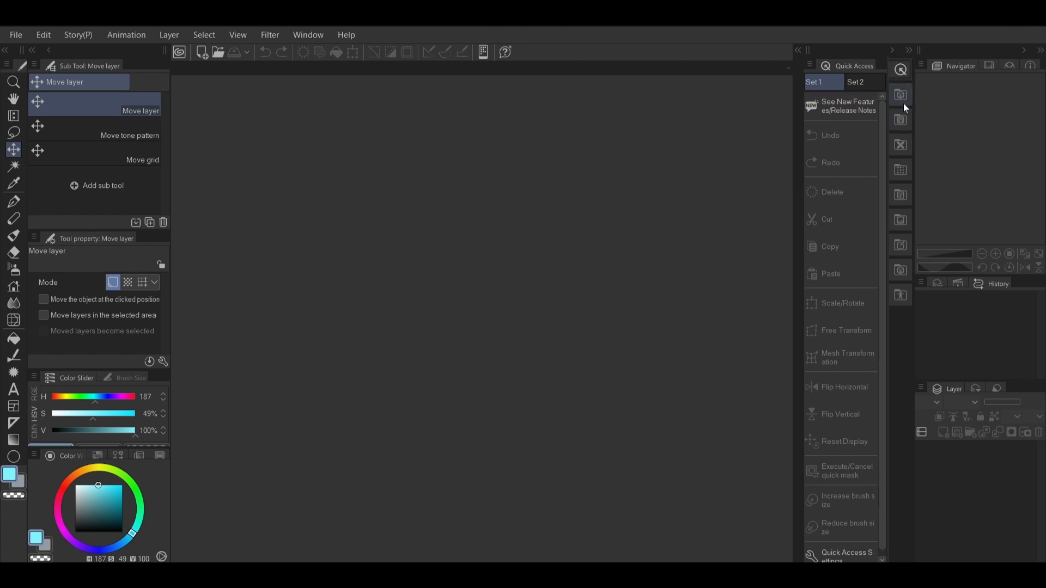
pyautogui.click(902, 131)
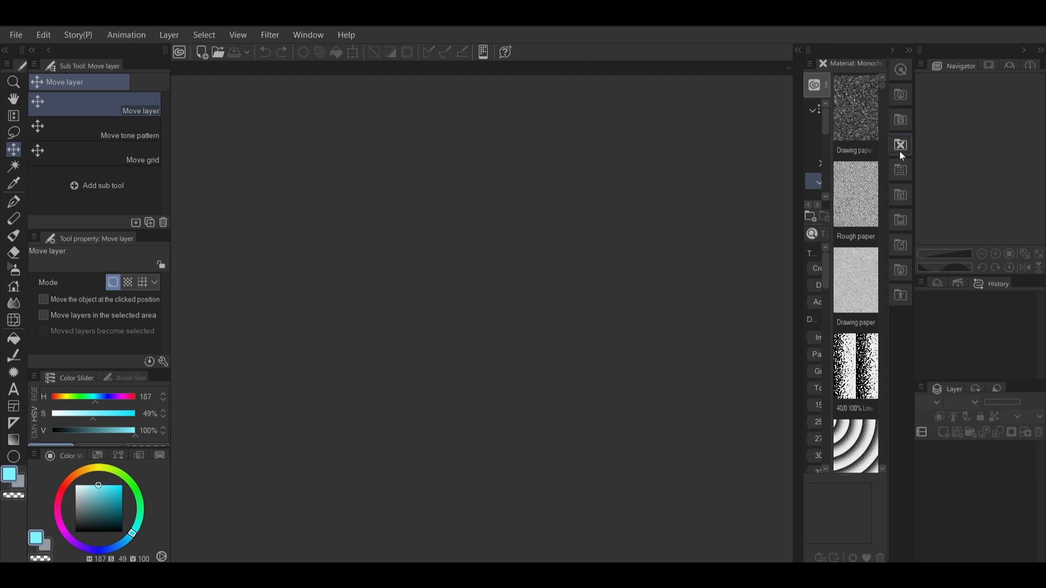
pyautogui.click(901, 272)
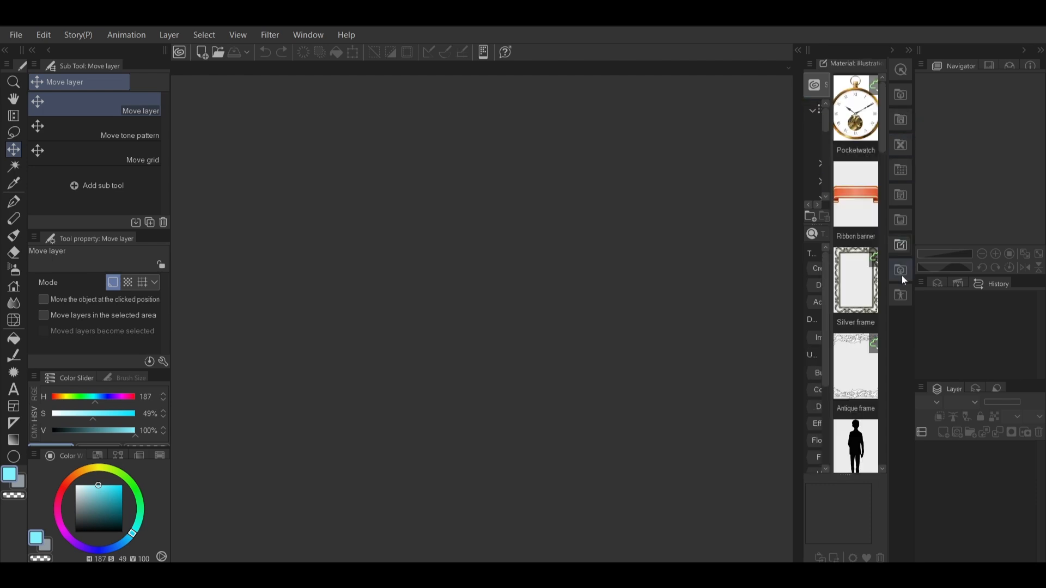
pyautogui.click(900, 295)
pyautogui.click(900, 170)
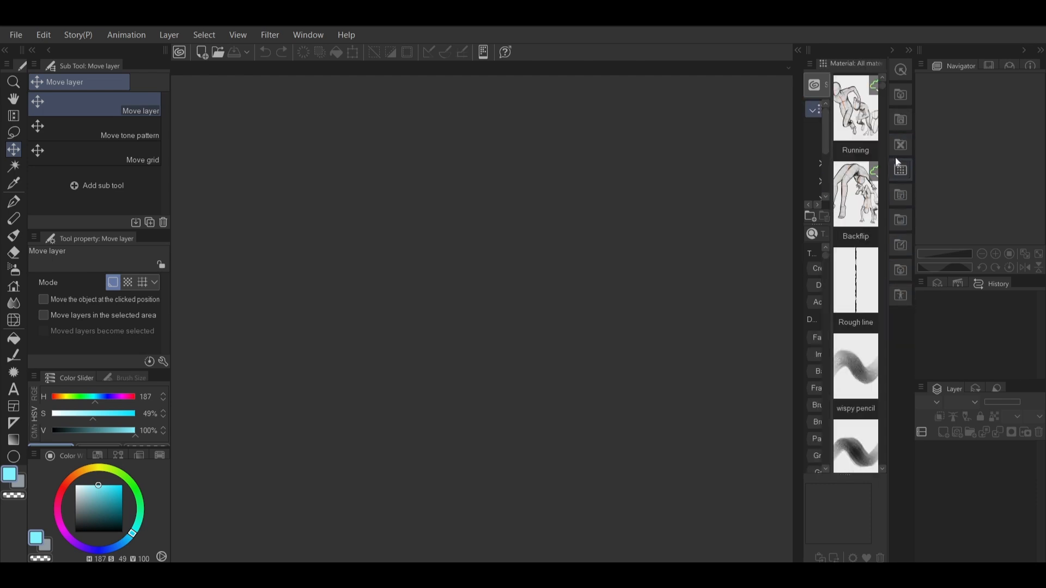
pyautogui.click(900, 139)
pyautogui.click(900, 123)
pyautogui.scroll(-3, 864, 174)
pyautogui.scroll(3, 872, 176)
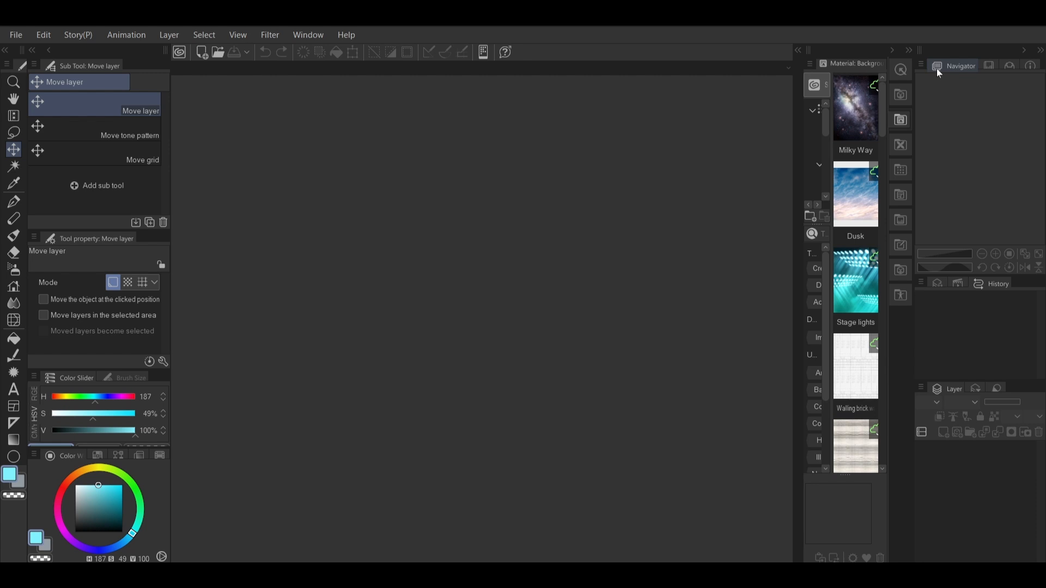
# - Expand the 3D material palette to view its contents, and collapse all the material palettes
pyautogui.click(798, 51)
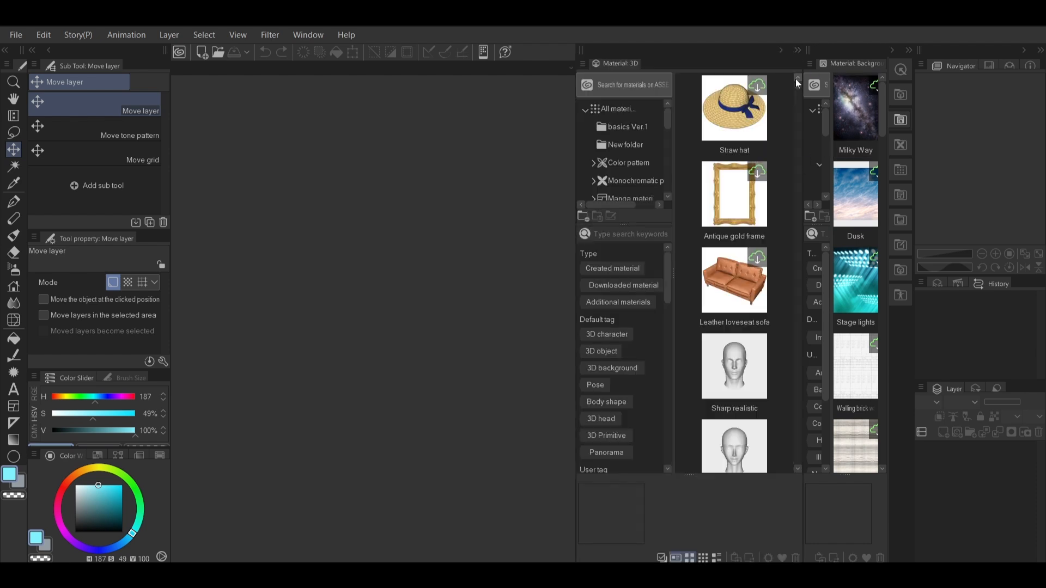
pyautogui.click(908, 55)
pyautogui.moveTo(767, 109); pyautogui.dragTo(782, 89)
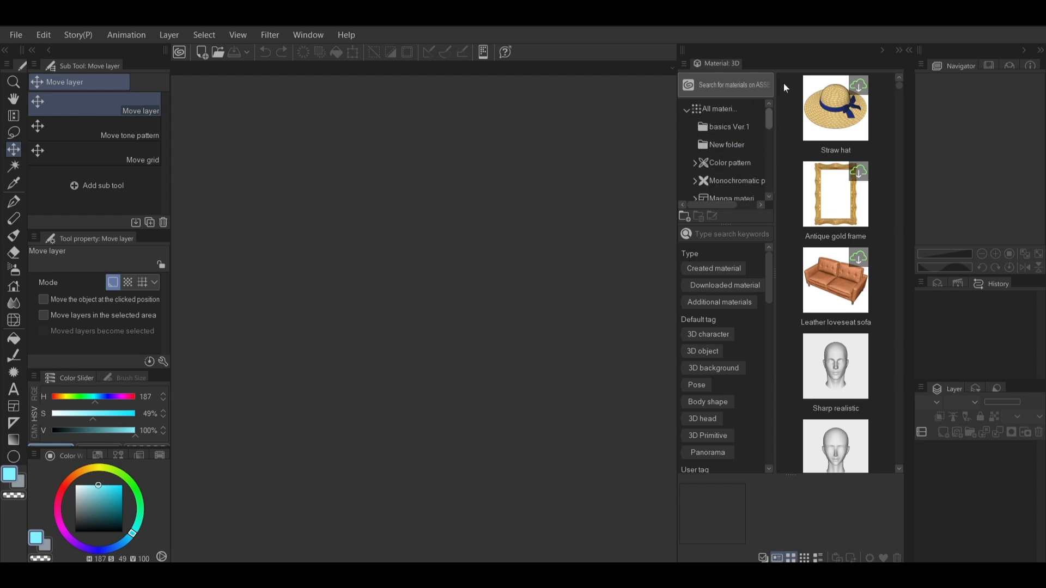
pyautogui.click(898, 50)
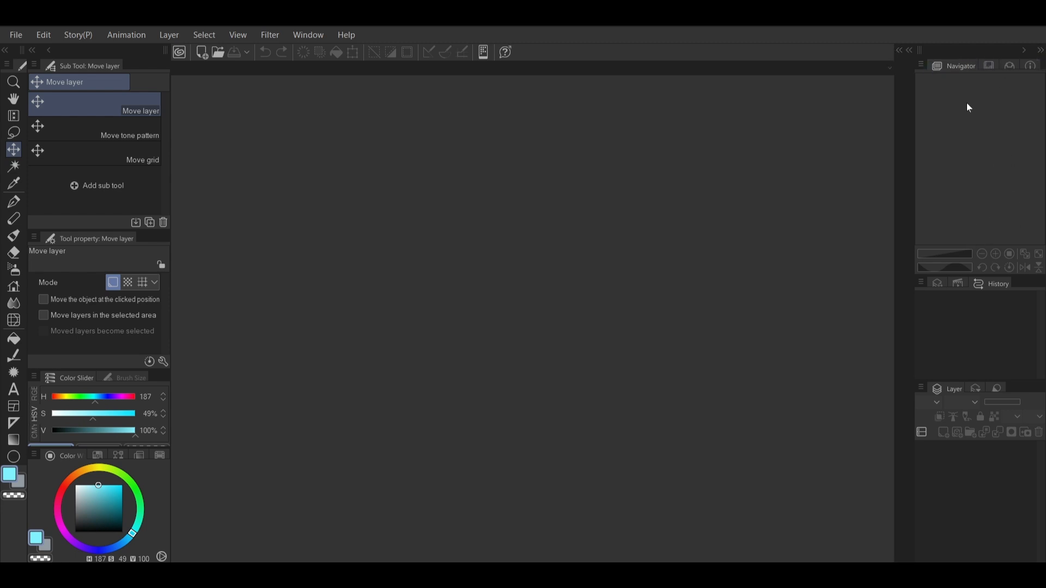
# - View the Auto Action palette and bring the Layer Property palette forward in place of History
pyautogui.click(963, 285)
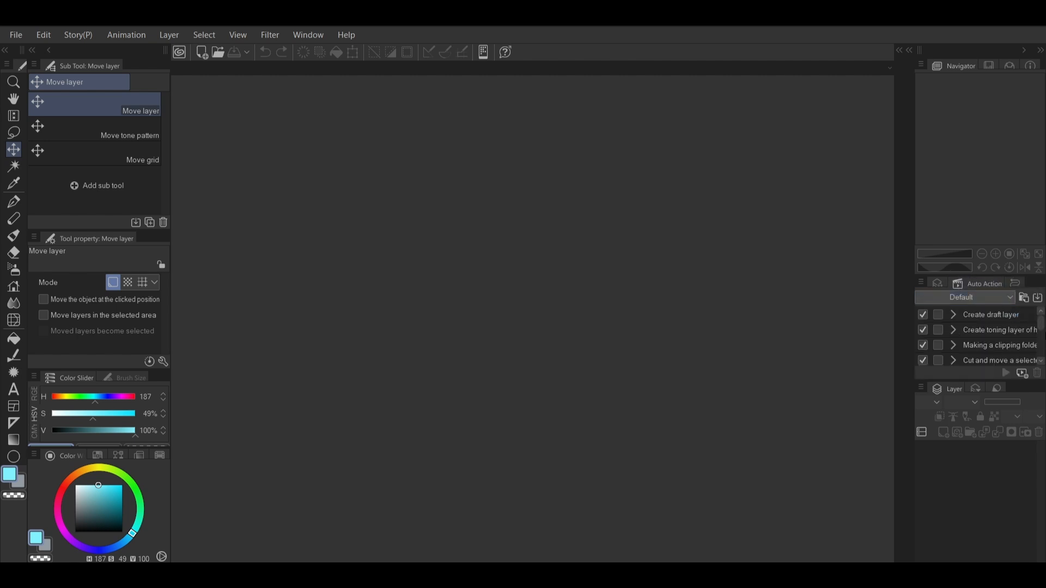
pyautogui.click(940, 285)
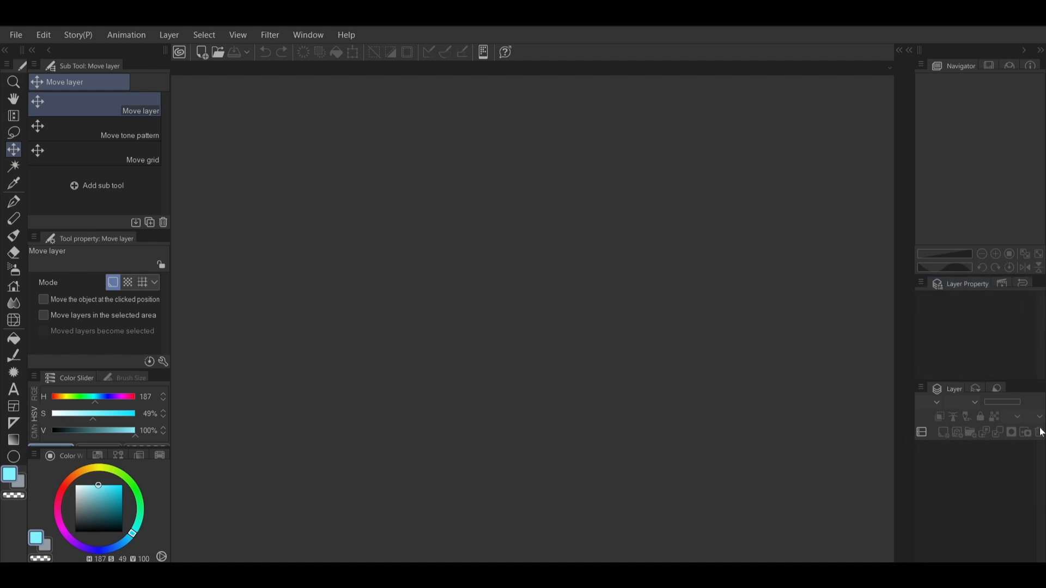
# - Start setting up a new illustration canvas and review the available presets and units, keeping Custom and px
pyautogui.click(22, 40)
pyautogui.press('Escape')
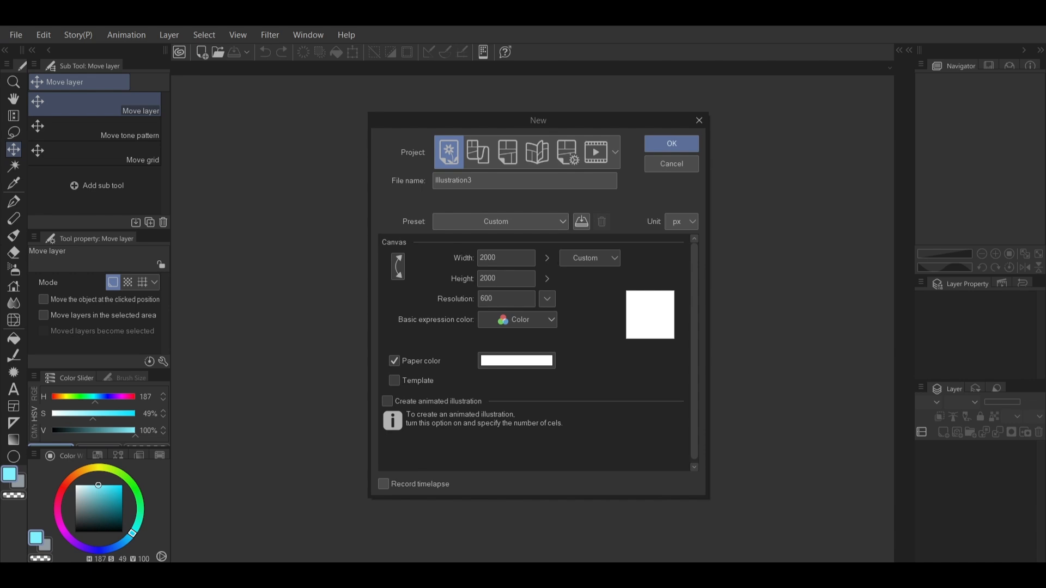
pyautogui.click(527, 221)
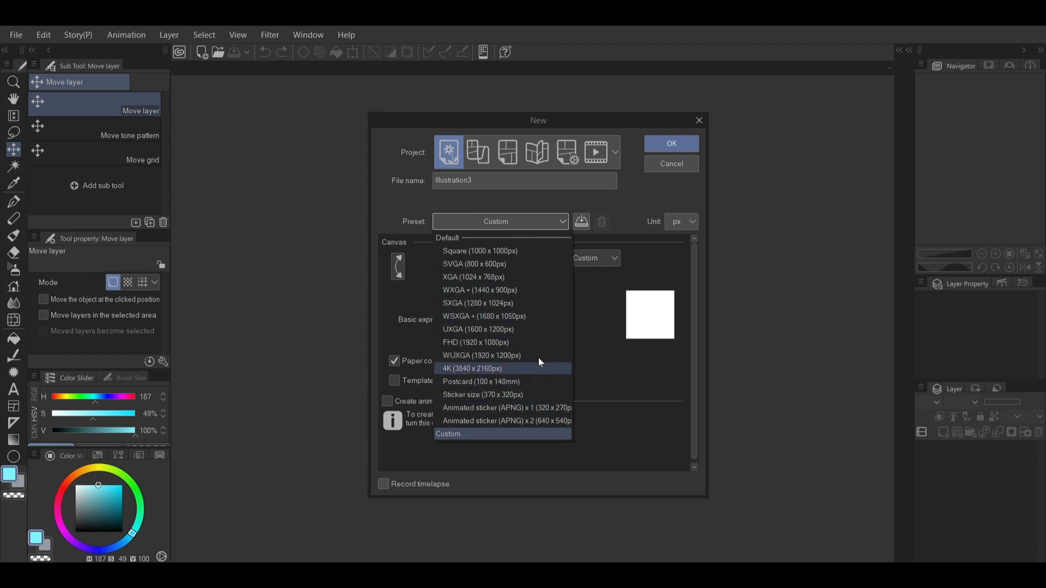
pyautogui.click(535, 222)
pyautogui.click(677, 223)
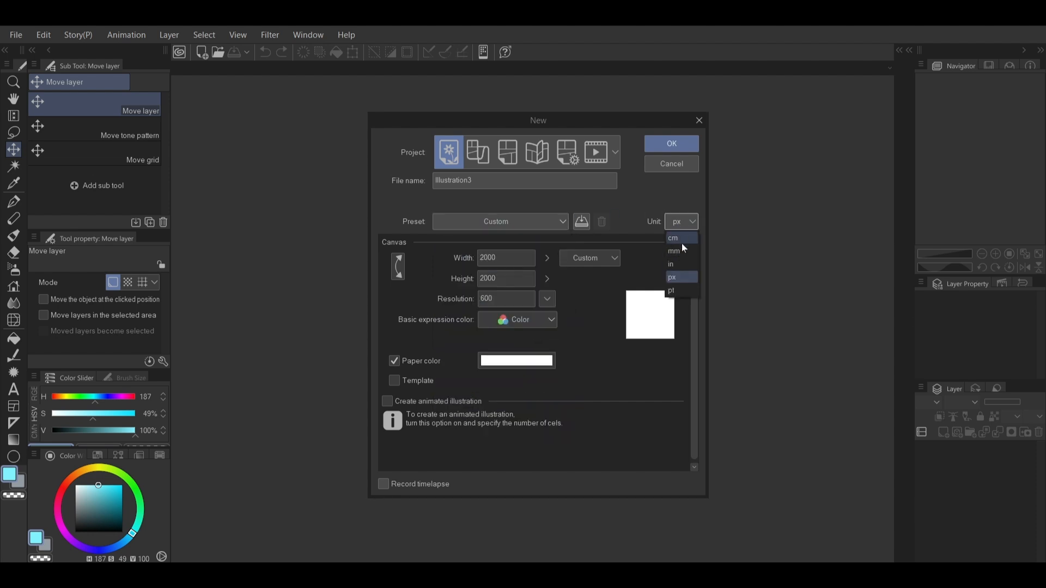
pyautogui.click(683, 221)
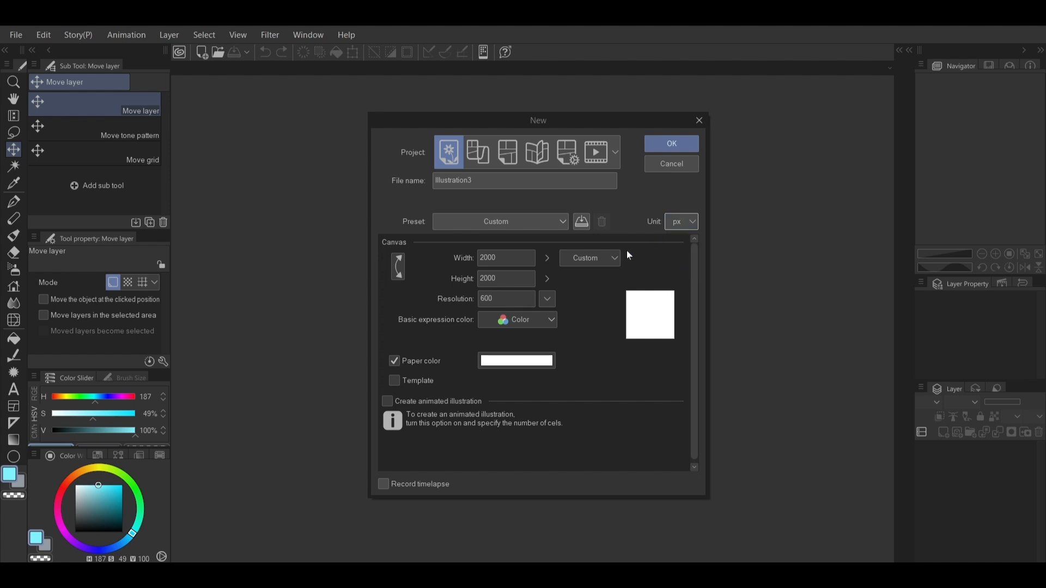
# - Try the A4, B6 and B5 paper sizes for the new canvas, and settle on B4
pyautogui.click(610, 259)
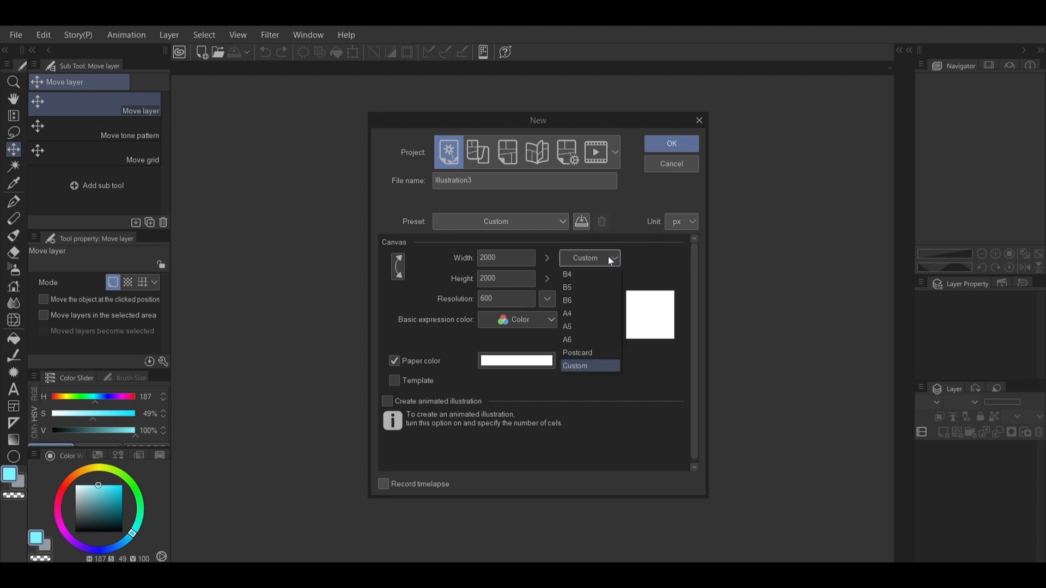
pyautogui.click(610, 314)
pyautogui.click(618, 262)
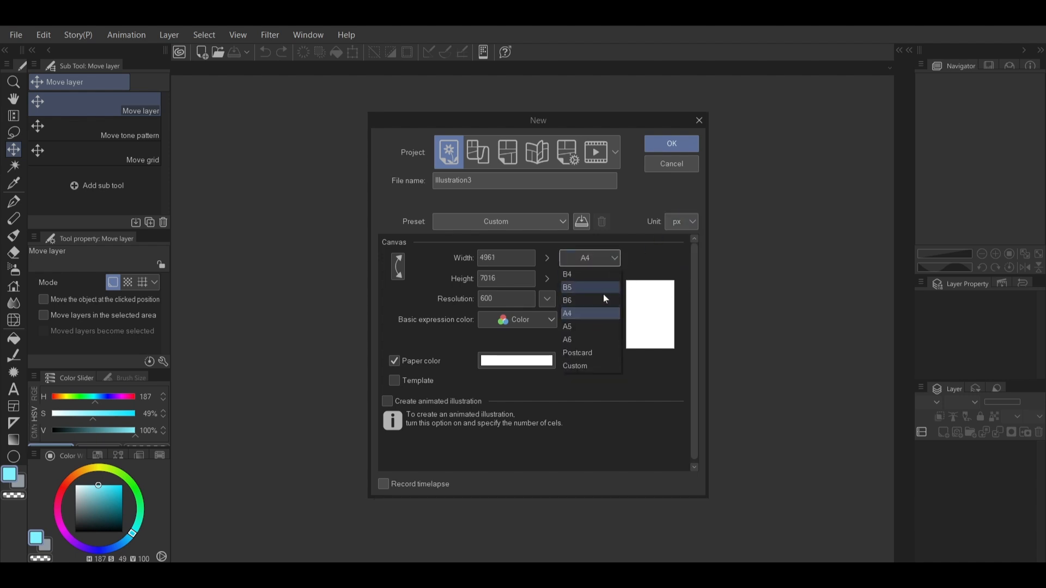
pyautogui.click(609, 301)
pyautogui.click(610, 260)
pyautogui.click(607, 288)
pyautogui.click(613, 259)
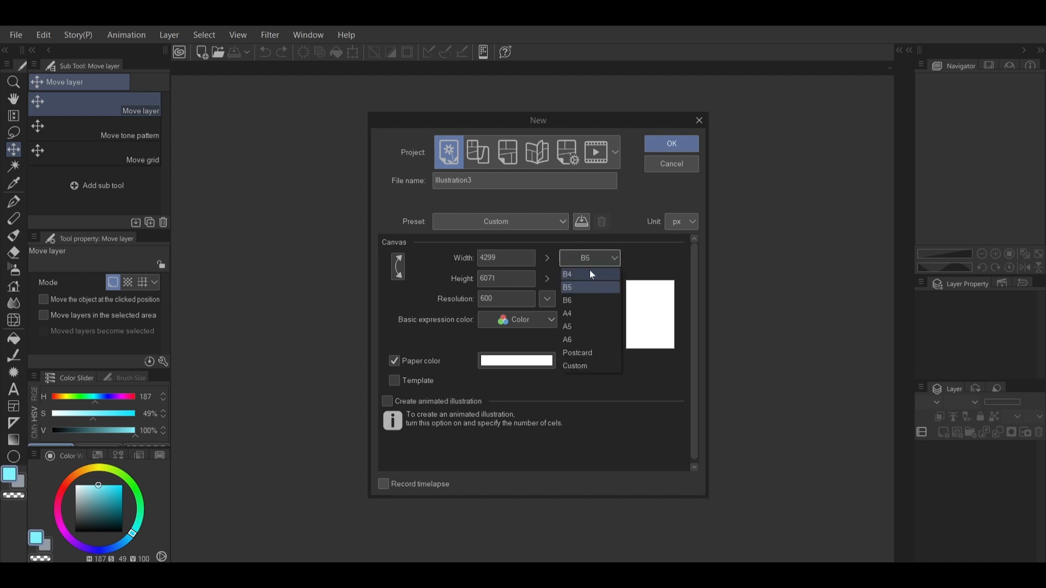
pyautogui.click(592, 275)
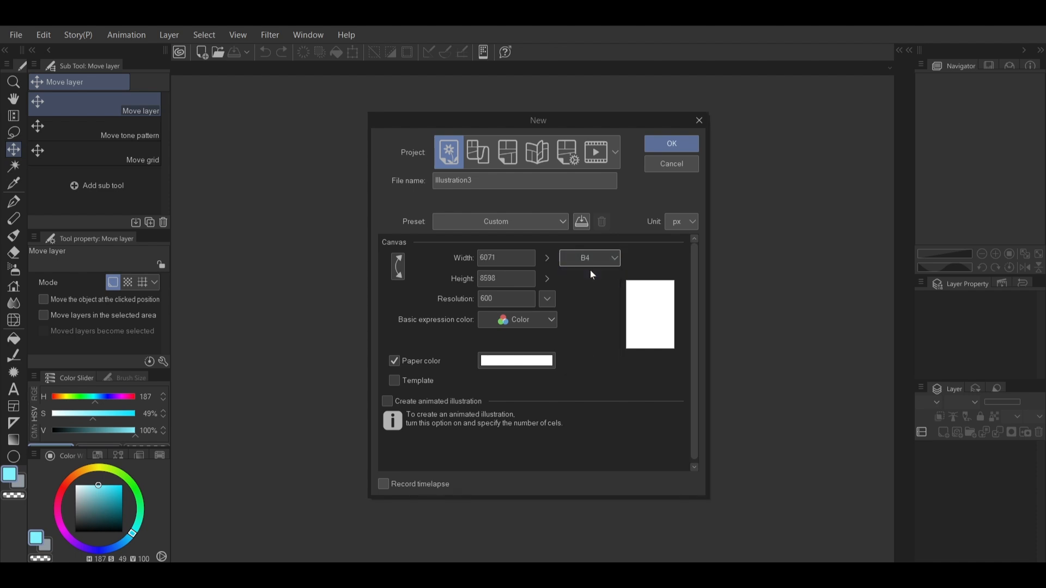
# - Review the basic expression color options for the new canvas, keeping Color
pyautogui.click(546, 321)
pyautogui.click(546, 320)
pyautogui.click(544, 327)
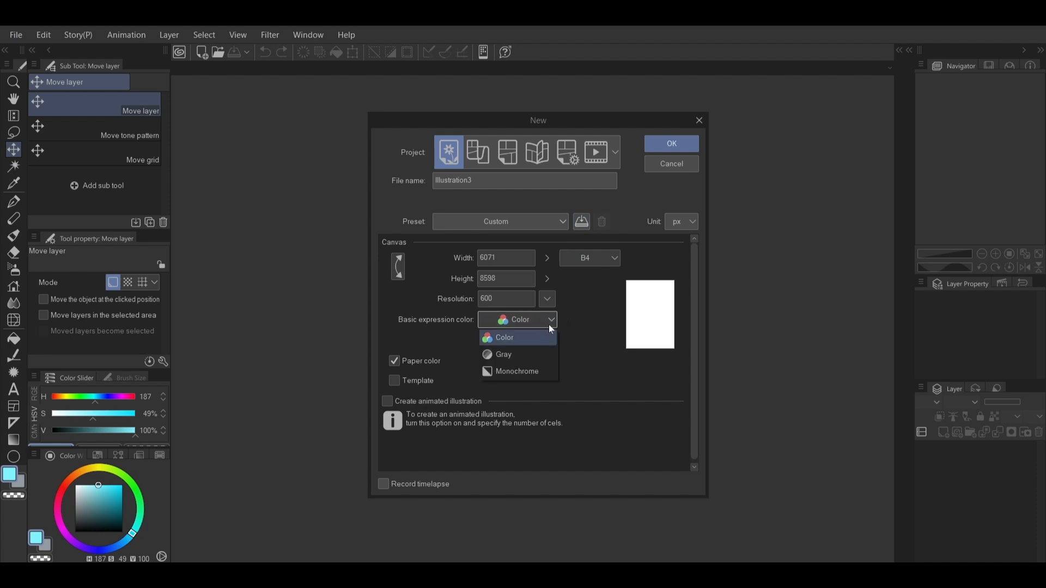
pyautogui.click(548, 325)
# - Try gray shades such as 8A8A8A for the paper color, and confirm it as white FFFFFF
pyautogui.click(493, 362)
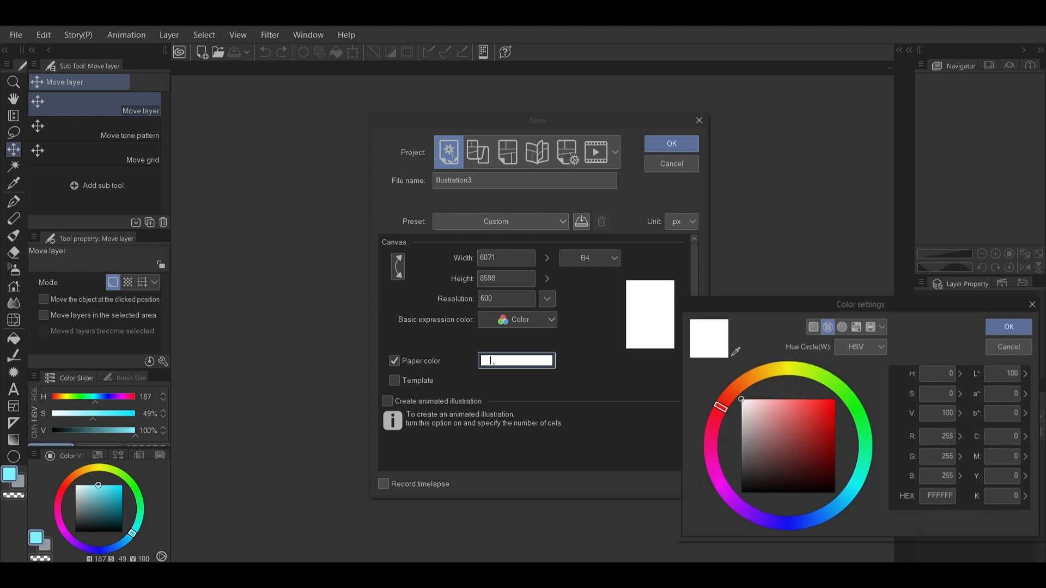
pyautogui.moveTo(751, 402)
pyautogui.mouseDown()
pyautogui.moveTo(725, 481)
pyautogui.moveTo(733, 499)
pyautogui.moveTo(705, 384)
pyautogui.moveTo(703, 406)
pyautogui.mouseUp()
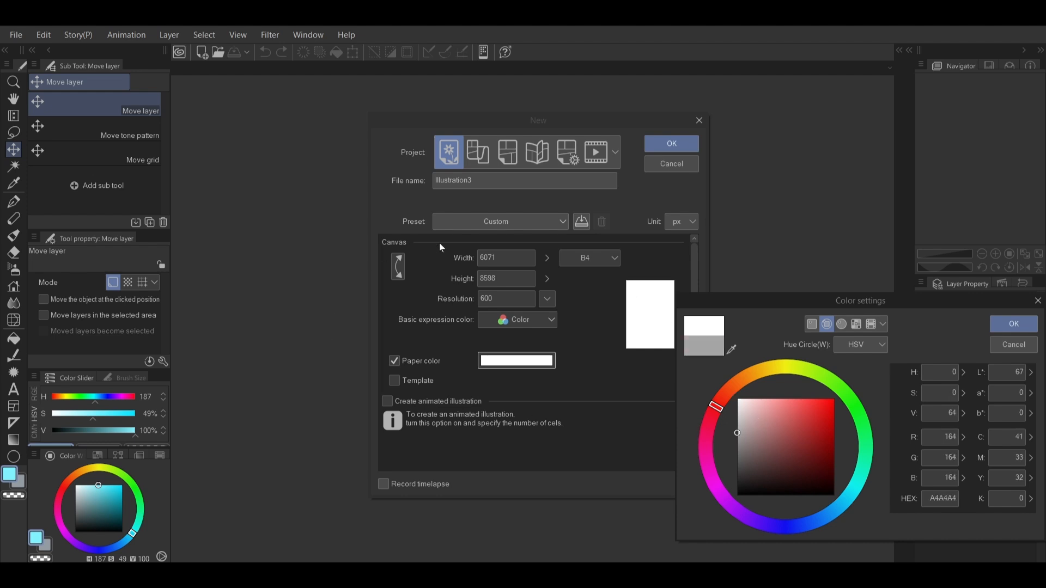
pyautogui.moveTo(722, 423); pyautogui.dragTo(723, 442)
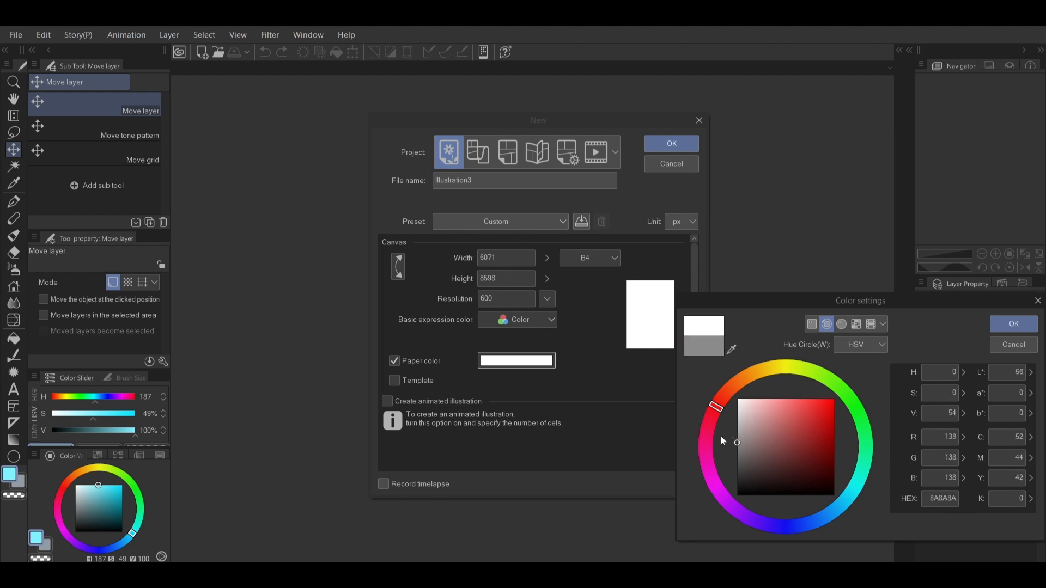
pyautogui.moveTo(806, 425); pyautogui.dragTo(717, 369)
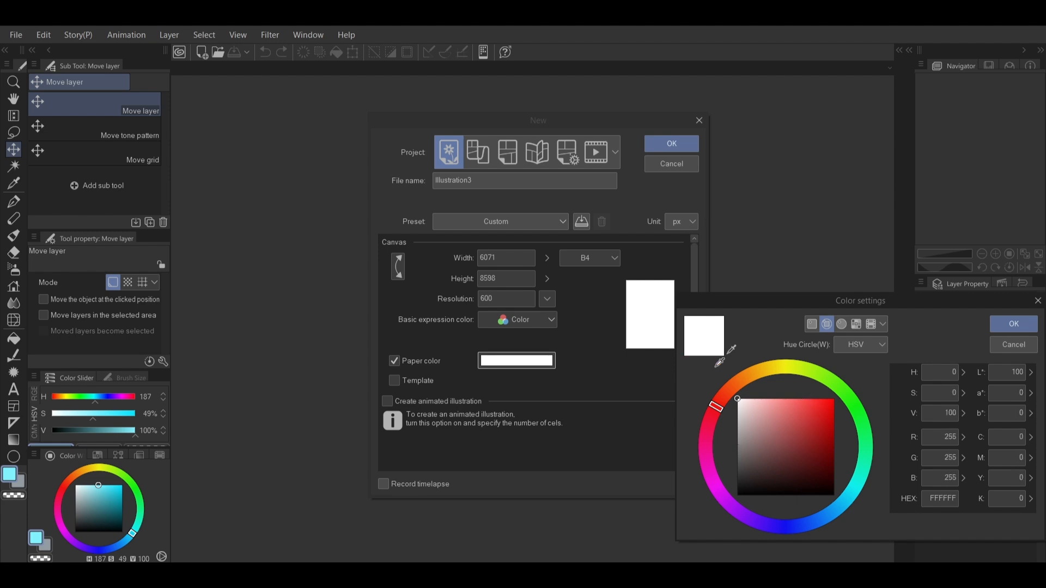
pyautogui.click(1014, 324)
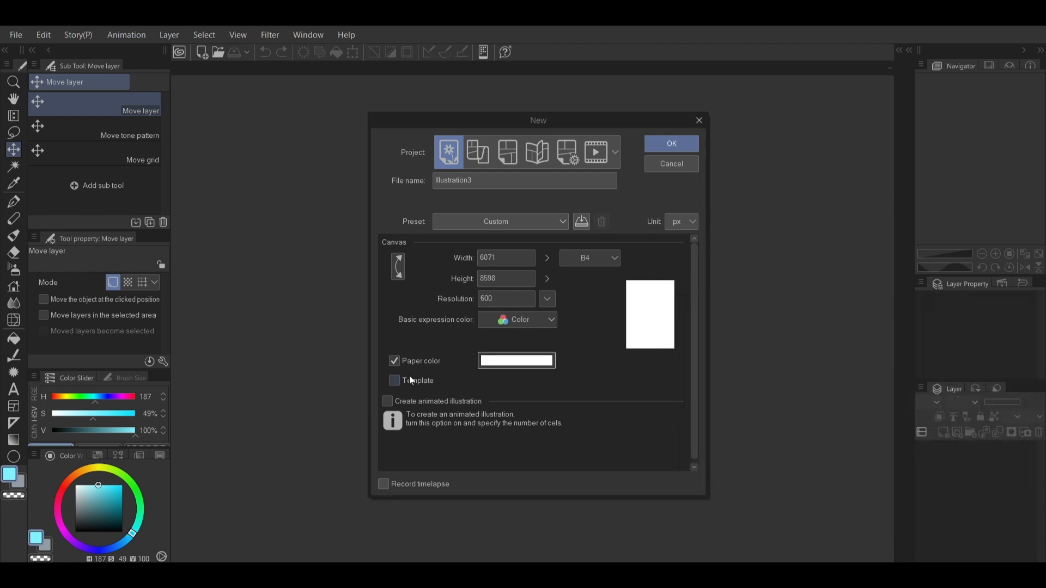
# - Look through the framing templates without applying one, and name the new file Test
pyautogui.click(394, 381)
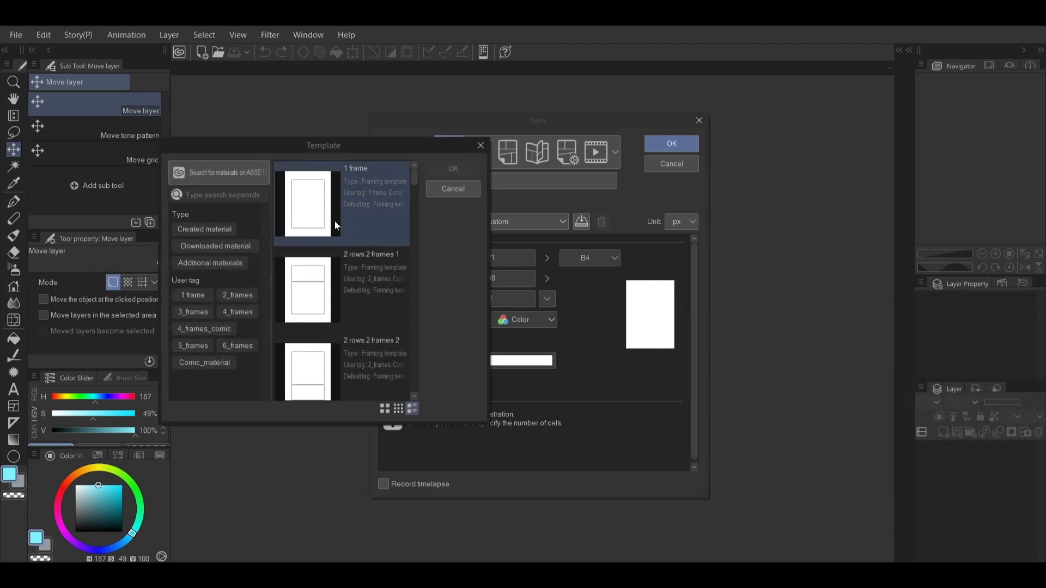
pyautogui.click(480, 145)
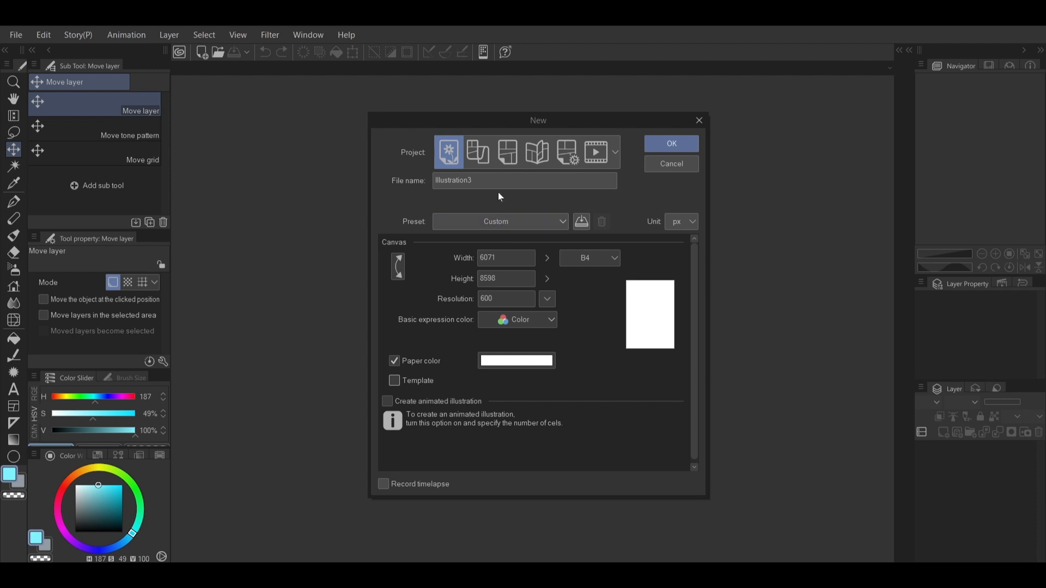
pyautogui.click(474, 180)
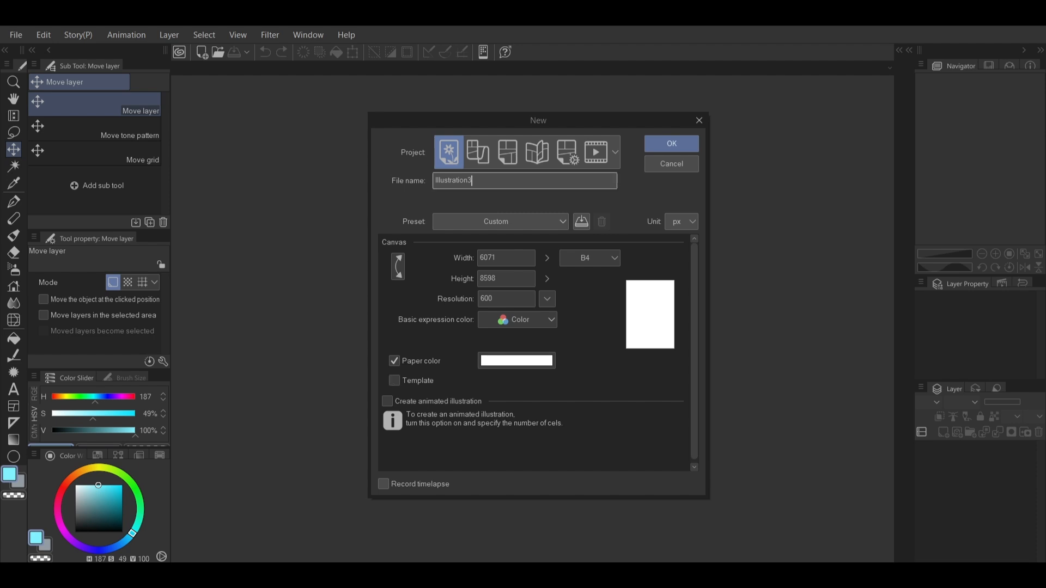
pyautogui.moveTo(472, 180); pyautogui.dragTo(422, 189)
pyautogui.write('Test')
# - Set the paper size to A5, review the resolution choices while keeping 600, and create the canvas
pyautogui.click(591, 258)
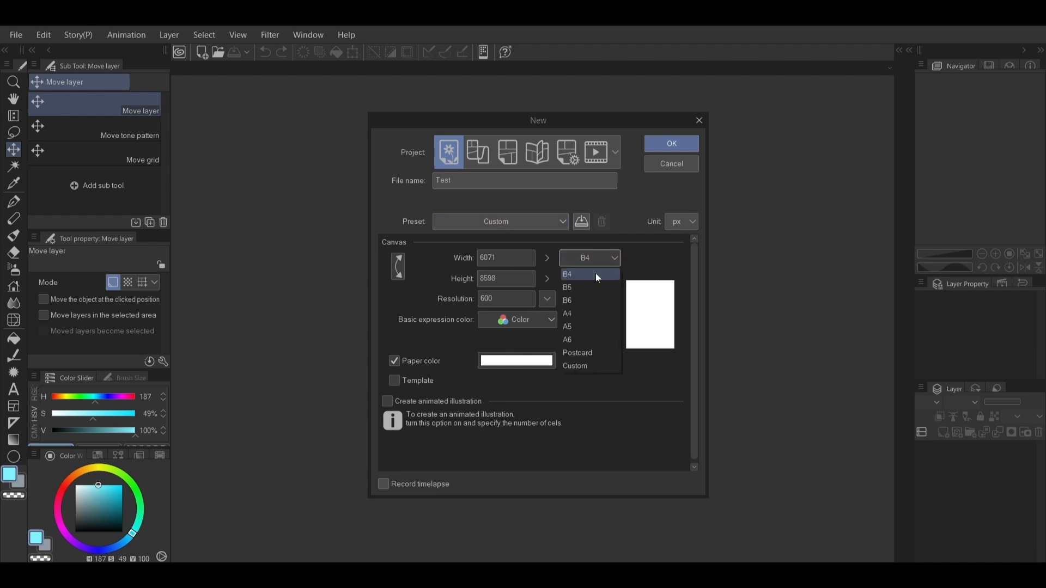
pyautogui.click(601, 326)
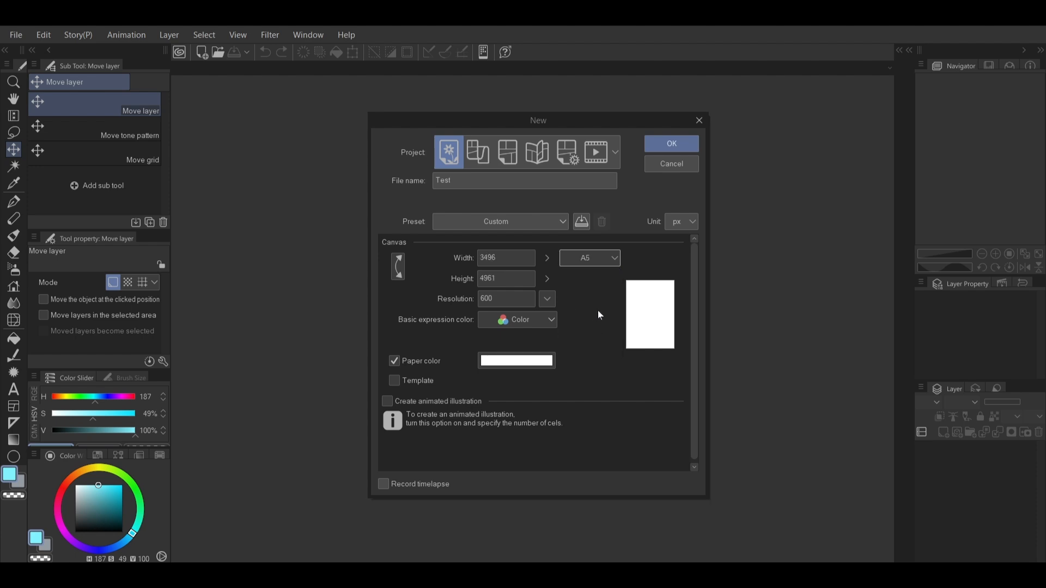
pyautogui.click(550, 298)
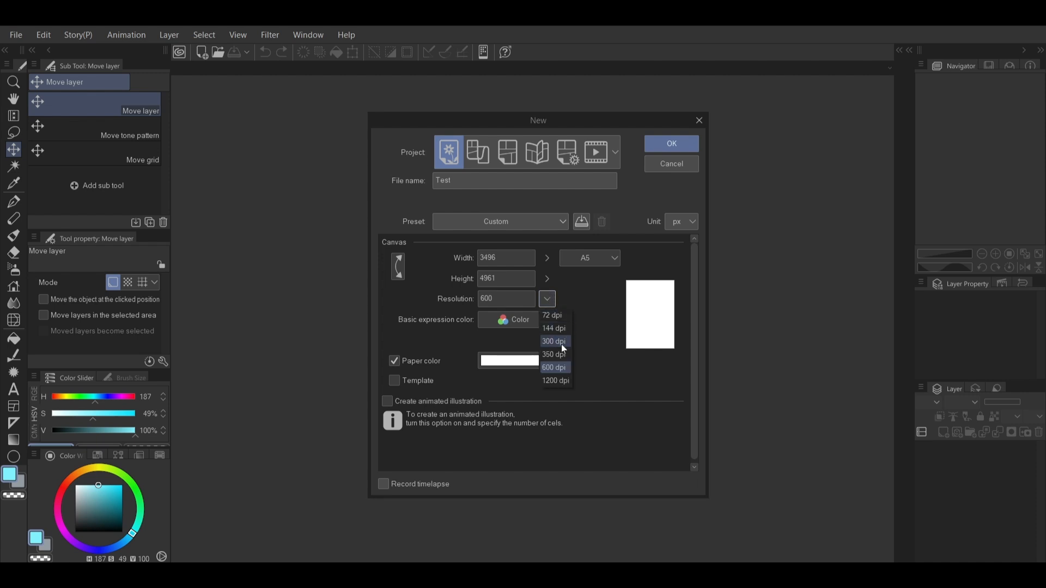
pyautogui.click(548, 303)
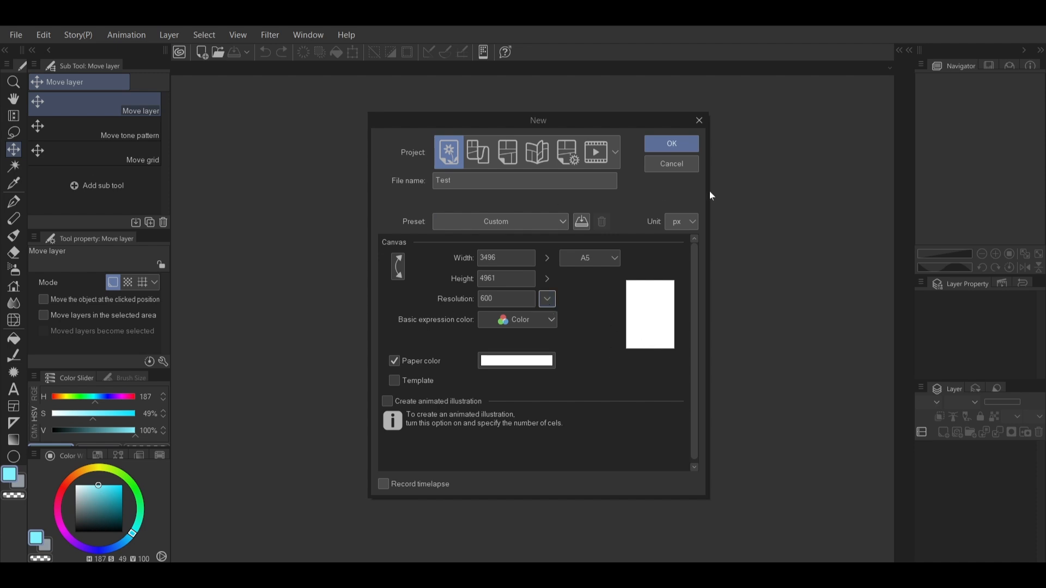
pyautogui.click(687, 151)
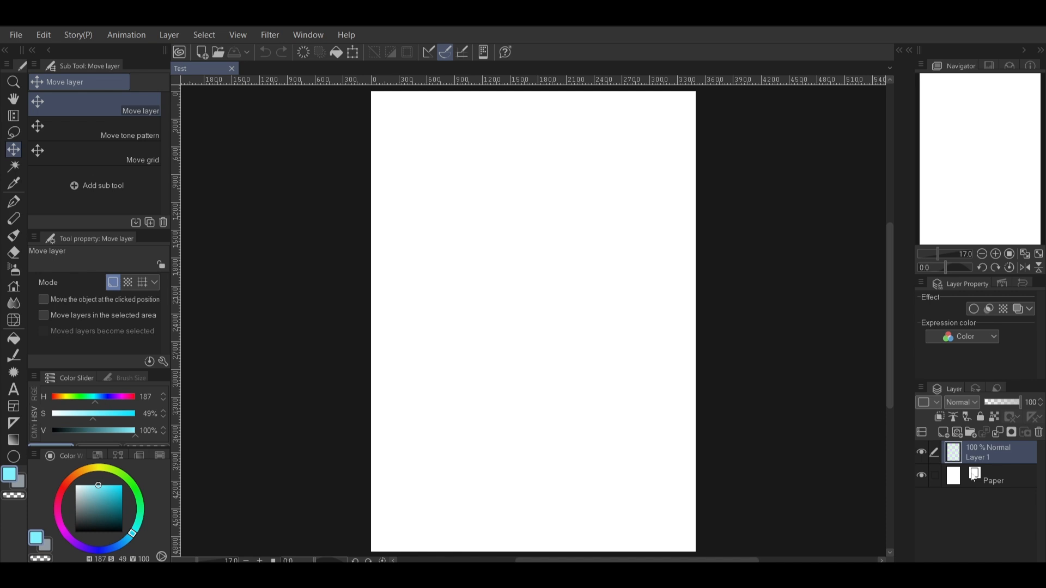
# - Examine the sub tools and properties of the Eyedropper and Auto select tools
pyautogui.moveTo(764, 454); pyautogui.dragTo(837, 392)
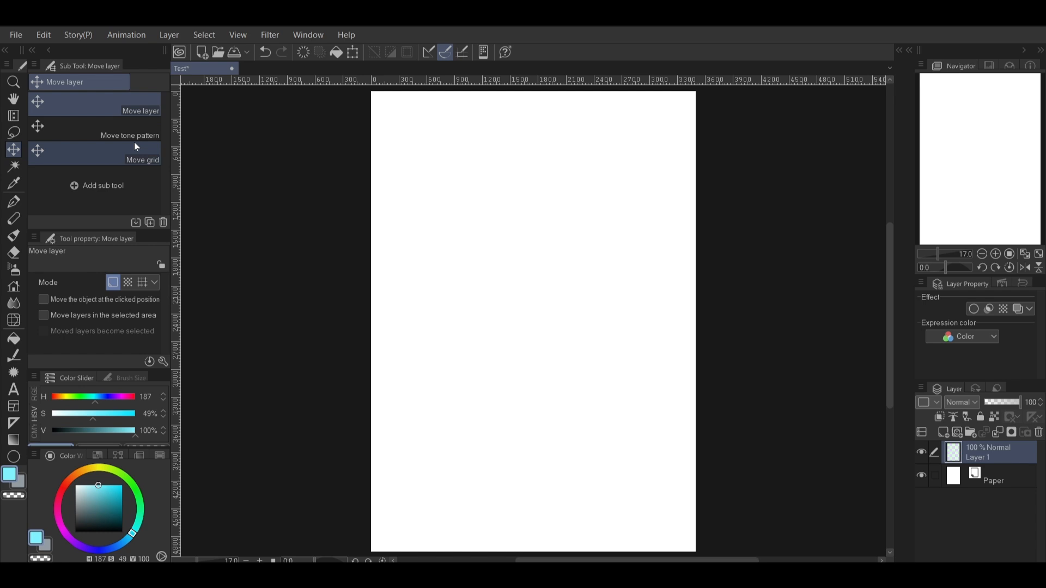
pyautogui.click(18, 186)
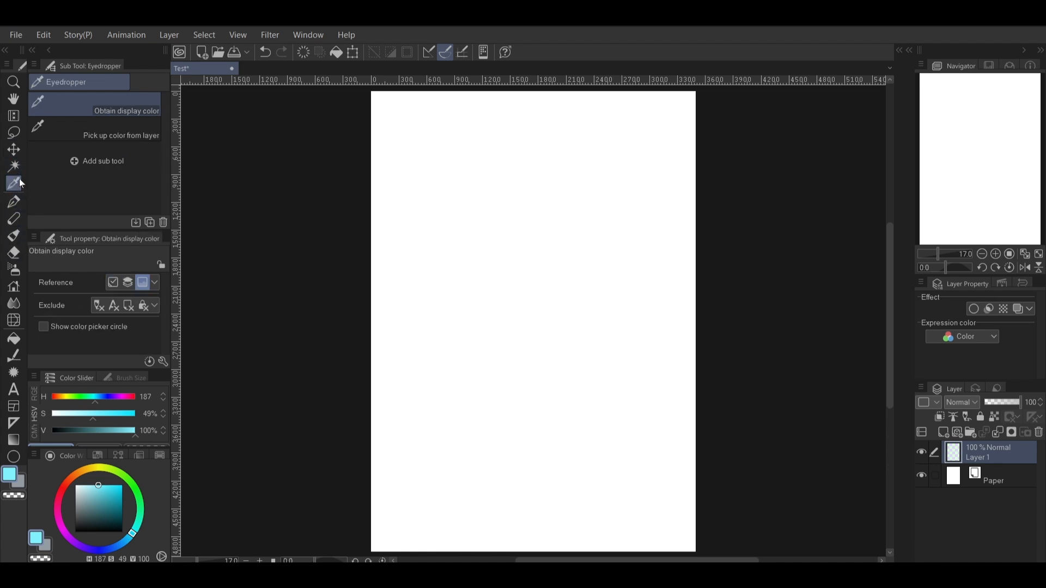
pyautogui.click(15, 169)
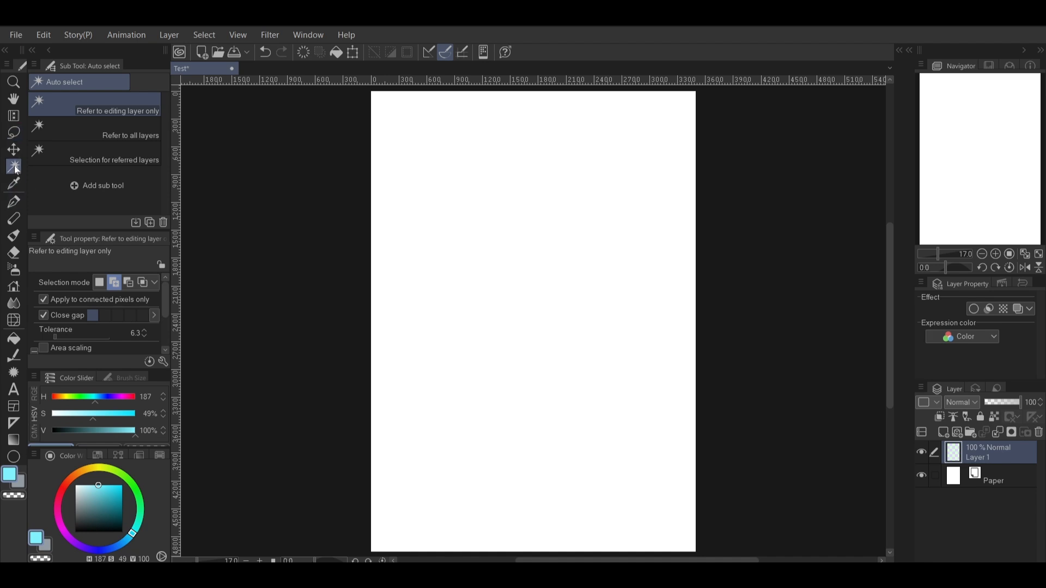
# - Rearrange the tools so that Figure, Ruler and Text follow directly below the Fill tool
pyautogui.click(16, 437)
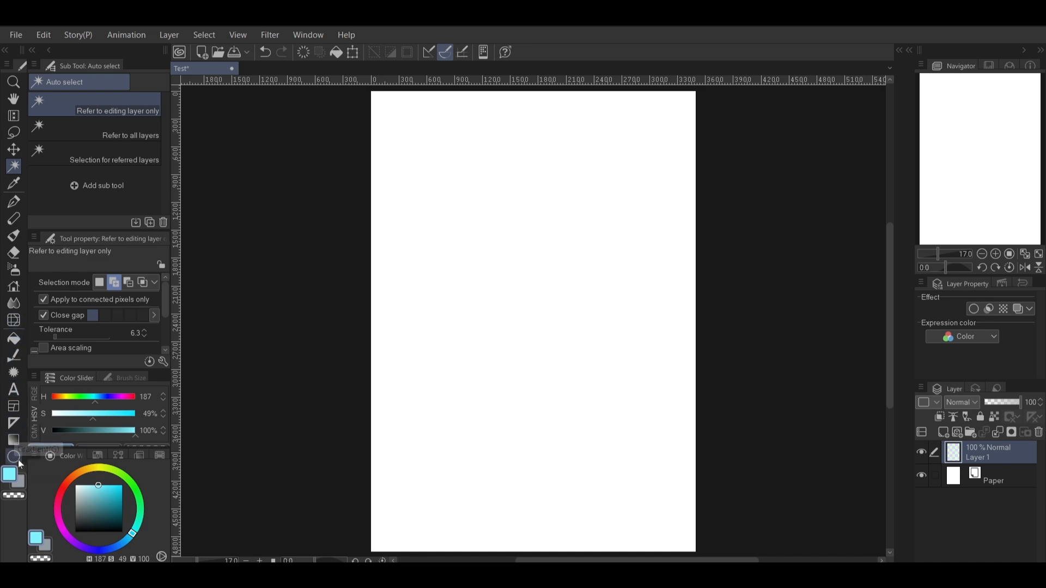
pyautogui.click(14, 423)
pyautogui.click(15, 355)
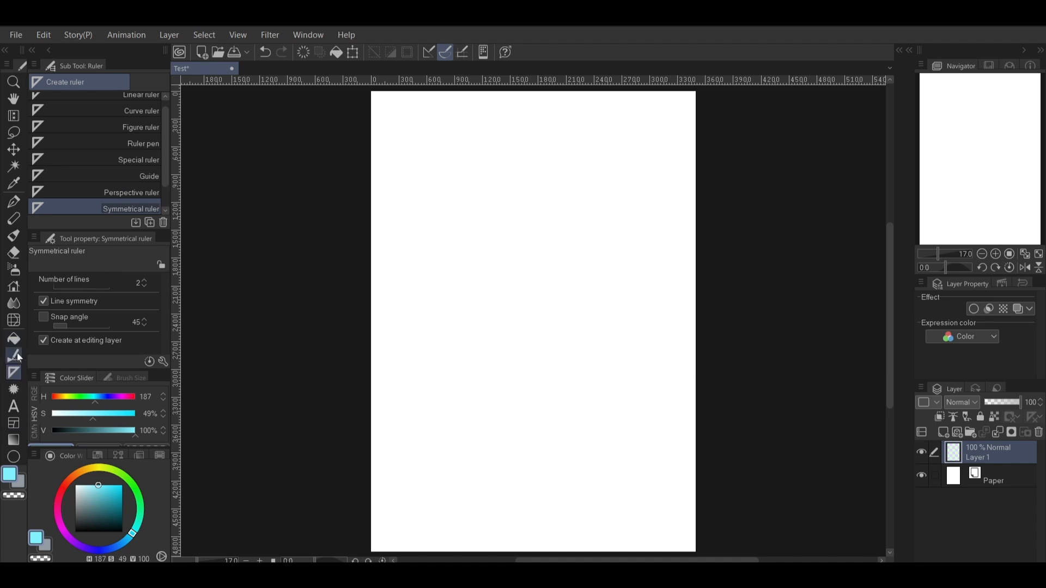
pyautogui.click(13, 407)
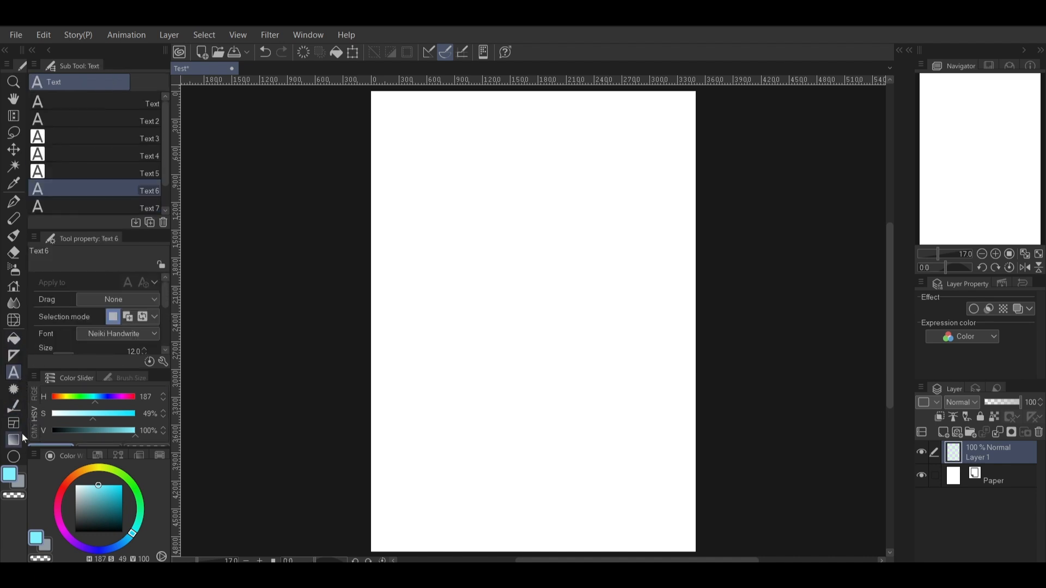
pyautogui.moveTo(15, 458); pyautogui.dragTo(14, 356)
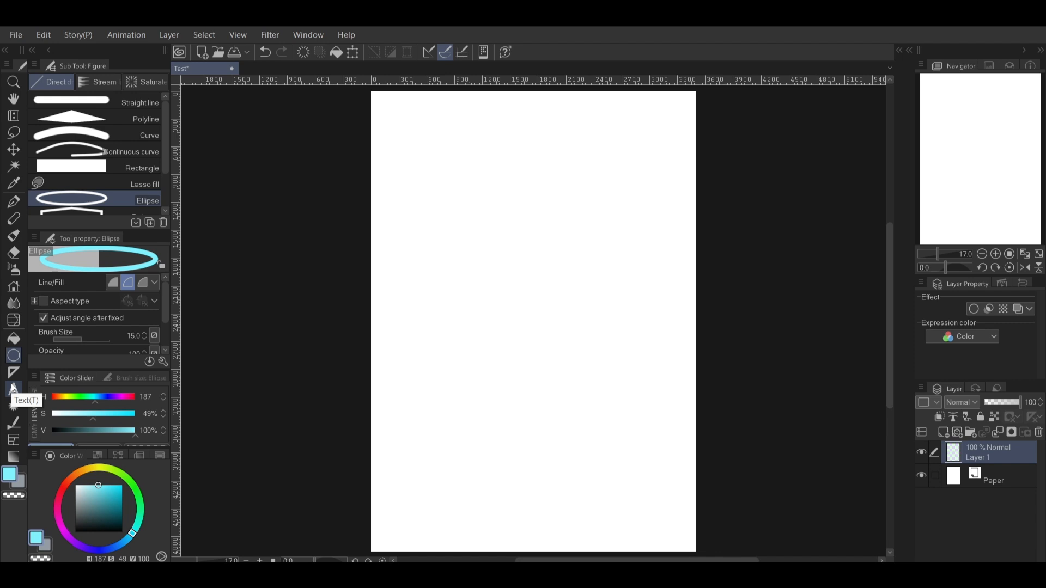
# - Choose the Pen tool and set the drawing color to black
pyautogui.click(19, 200)
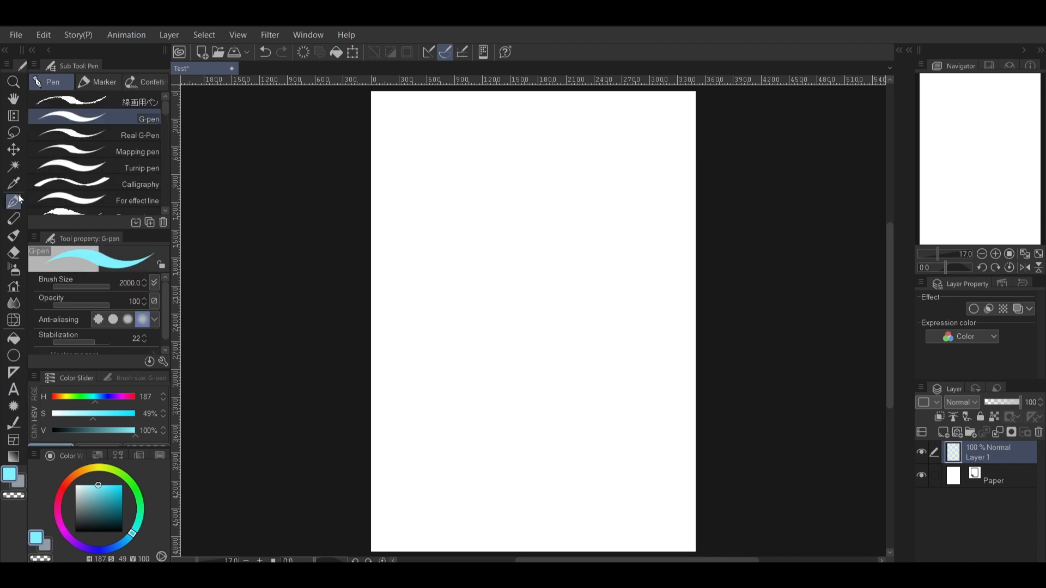
pyautogui.moveTo(93, 500); pyautogui.dragTo(75, 532)
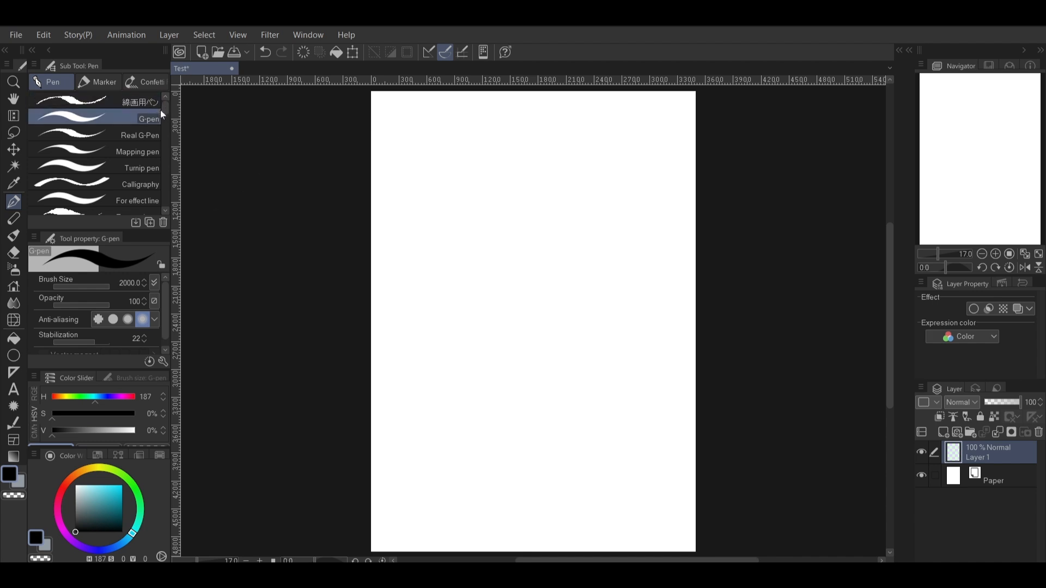
# - Move the 線画用ペン sub tool below the star pens, check the Textured pen, and choose the G-pen
pyautogui.moveTo(148, 106); pyautogui.dragTo(140, 211)
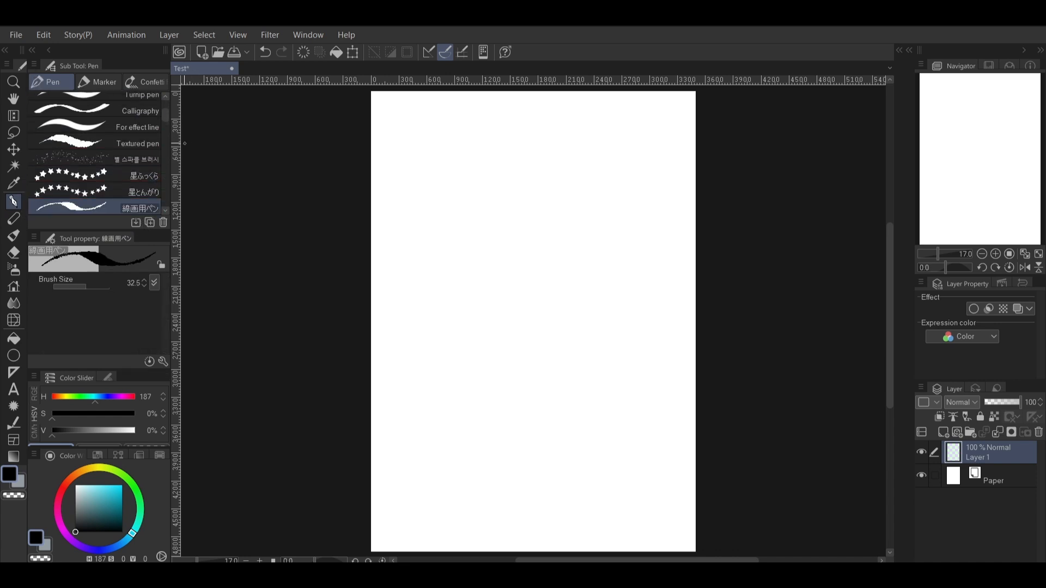
pyautogui.scroll(4, 158, 117)
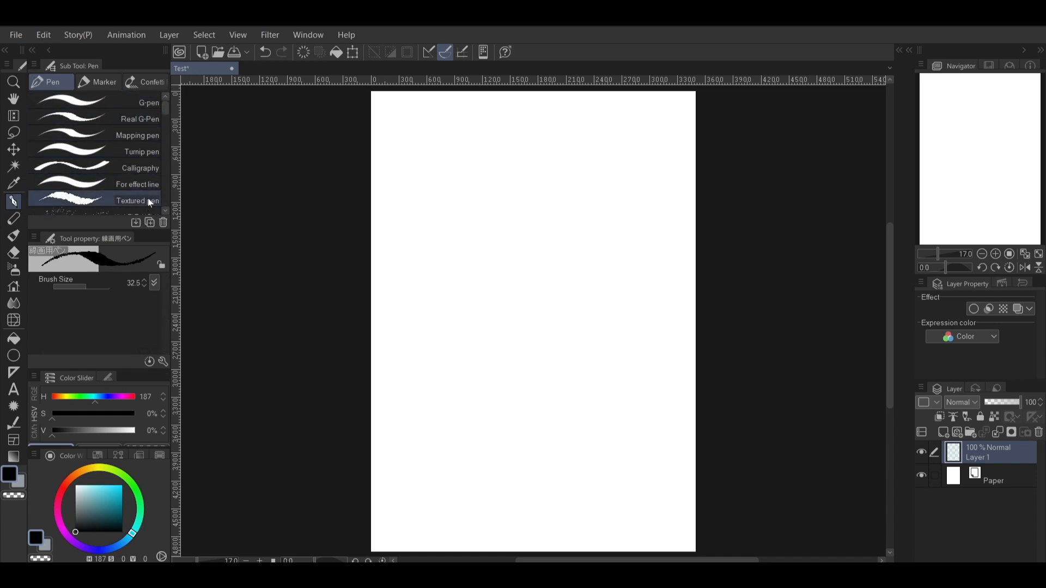
pyautogui.click(146, 202)
pyautogui.click(162, 100)
pyautogui.click(155, 202)
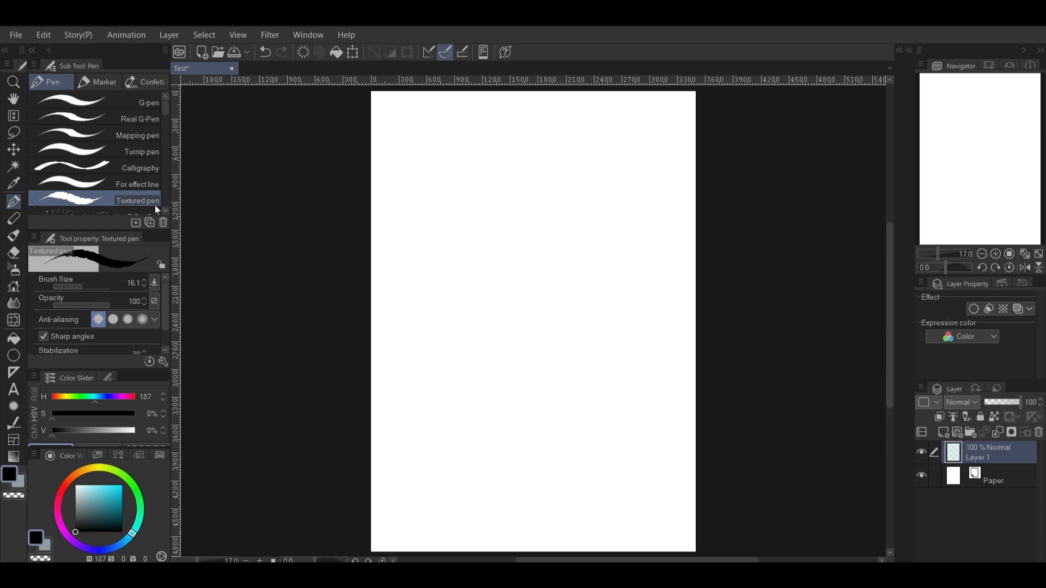
pyautogui.click(148, 102)
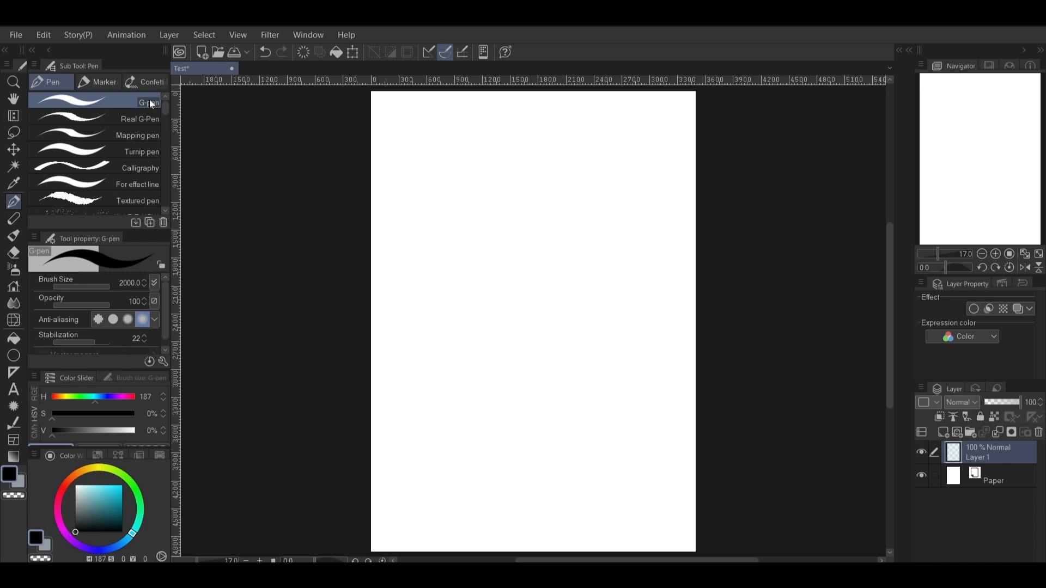
# - Set the G-pen's brush size to 69.1, scribble test lines and loops on Layer 1, and clear them
pyautogui.moveTo(99, 285); pyautogui.dragTo(91, 286)
pyautogui.moveTo(424, 188); pyautogui.dragTo(492, 262)
pyautogui.moveTo(432, 141); pyautogui.dragTo(654, 347)
pyautogui.moveTo(474, 125); pyautogui.dragTo(623, 266)
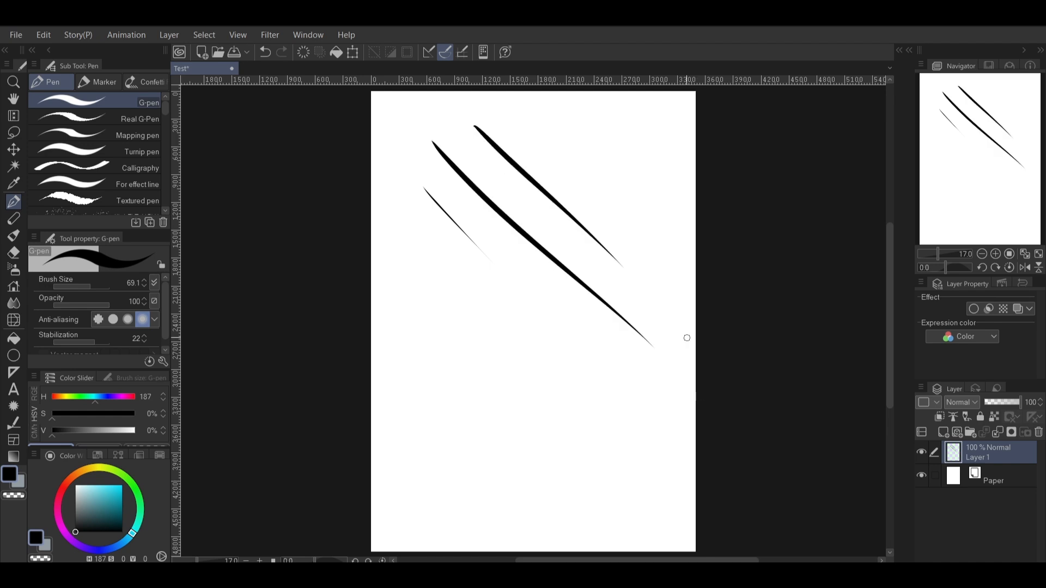
pyautogui.moveTo(459, 393); pyautogui.dragTo(553, 162)
pyautogui.moveTo(435, 348); pyautogui.dragTo(539, 177)
pyautogui.moveTo(426, 318)
pyautogui.mouseDown()
pyautogui.moveTo(435, 277)
pyautogui.moveTo(538, 176)
pyautogui.mouseUp()
pyautogui.moveTo(536, 260); pyautogui.dragTo(514, 358)
pyautogui.moveTo(566, 273)
pyautogui.mouseDown()
pyautogui.moveTo(490, 354)
pyautogui.moveTo(551, 267)
pyautogui.mouseUp()
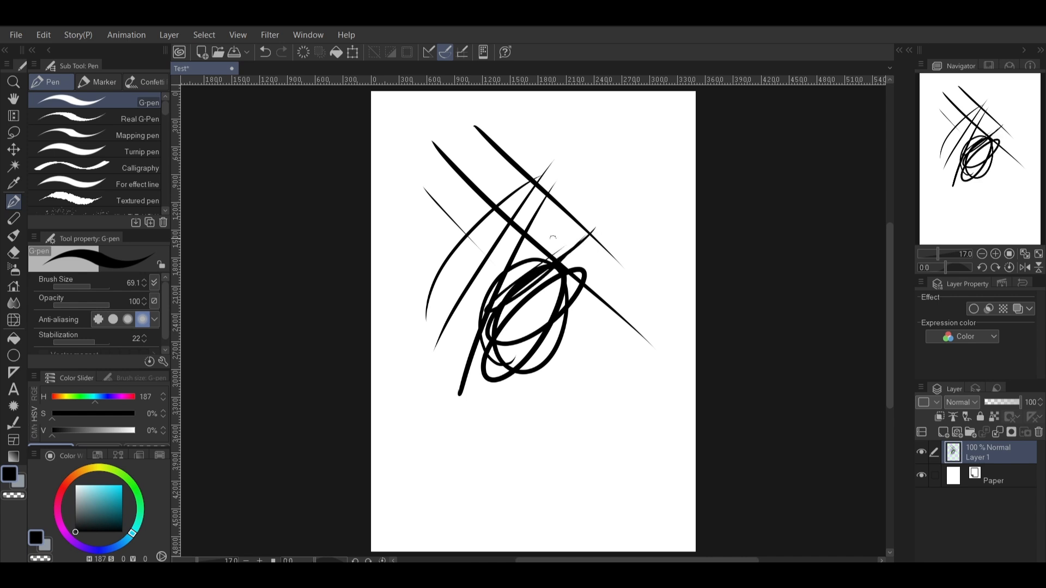
pyautogui.press('Delete')
# - Set the G-pen's stabilization to 0 and anti-aliasing to weak, and scribble freehand test strokes over the canvas
pyautogui.moveTo(95, 343); pyautogui.dragTo(54, 342)
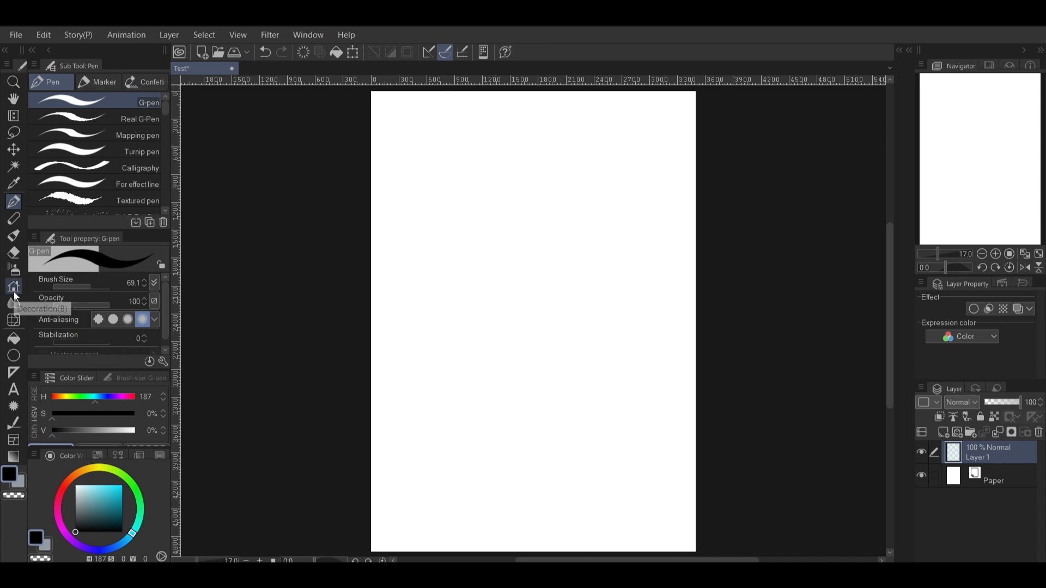
pyautogui.click(113, 319)
pyautogui.moveTo(534, 134)
pyautogui.mouseDown()
pyautogui.moveTo(584, 176)
pyautogui.moveTo(630, 283)
pyautogui.moveTo(549, 201)
pyautogui.mouseUp()
pyautogui.moveTo(468, 162)
pyautogui.mouseDown()
pyautogui.moveTo(491, 188)
pyautogui.moveTo(621, 160)
pyautogui.mouseUp()
pyautogui.moveTo(413, 150)
pyautogui.mouseDown()
pyautogui.moveTo(445, 260)
pyautogui.moveTo(563, 485)
pyautogui.mouseUp()
pyautogui.moveTo(504, 147)
pyautogui.mouseDown()
pyautogui.moveTo(572, 491)
pyautogui.moveTo(610, 201)
pyautogui.moveTo(528, 180)
pyautogui.mouseUp()
pyautogui.moveTo(650, 212)
pyautogui.mouseDown()
pyautogui.moveTo(629, 229)
pyautogui.moveTo(651, 273)
pyautogui.moveTo(662, 257)
pyautogui.moveTo(653, 249)
pyautogui.mouseUp()
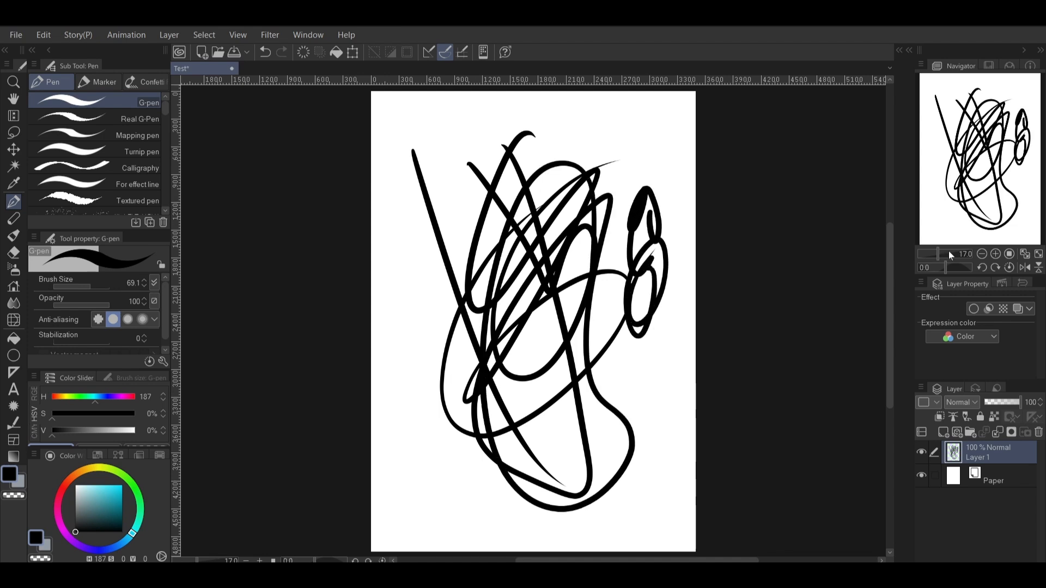
# - At 249.1% zoom, draw short strokes with weak anti-aliasing and one with none to compare their edges
pyautogui.moveTo(938, 252); pyautogui.dragTo(957, 254)
pyautogui.moveTo(526, 278); pyautogui.dragTo(695, 443)
pyautogui.moveTo(747, 346); pyautogui.dragTo(793, 391)
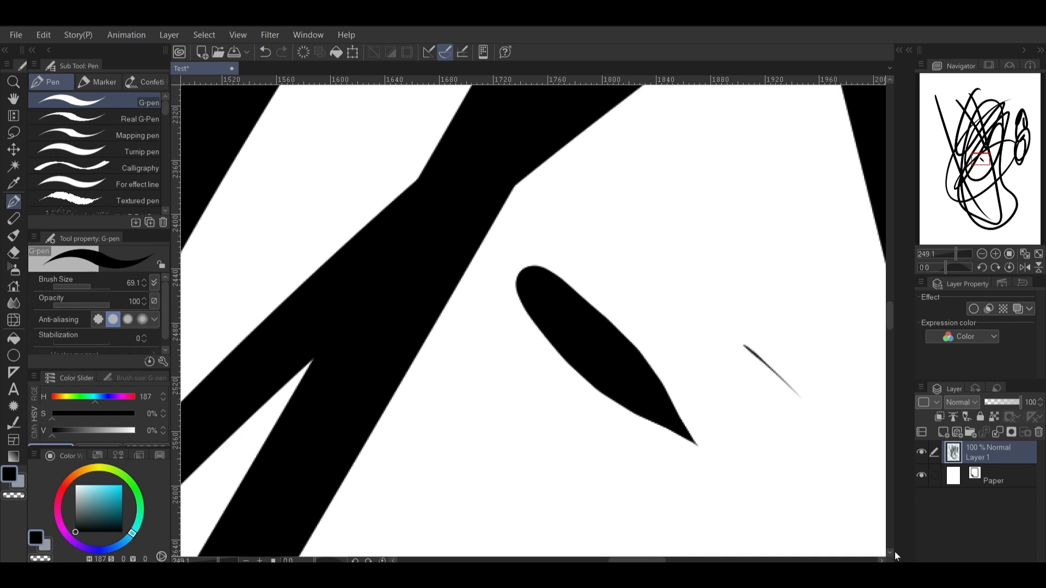
pyautogui.hotkey('ctrl', 'z')
pyautogui.click(99, 320)
pyautogui.moveTo(631, 179); pyautogui.dragTo(781, 463)
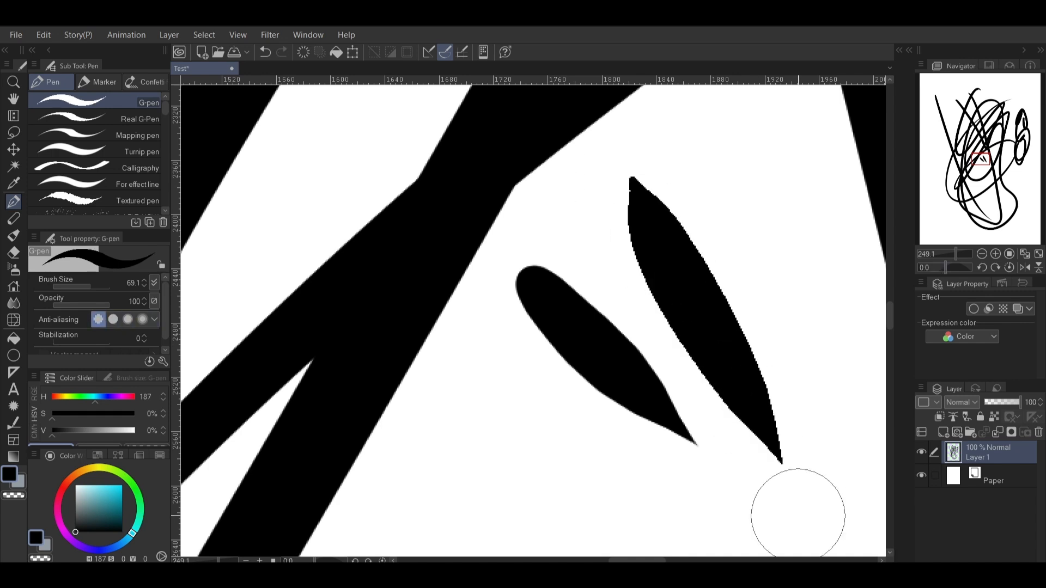
# - Set the brush size to 57 and anti-aliasing to strong, and draw a short comparison stroke beside the earlier ones
pyautogui.click(90, 276)
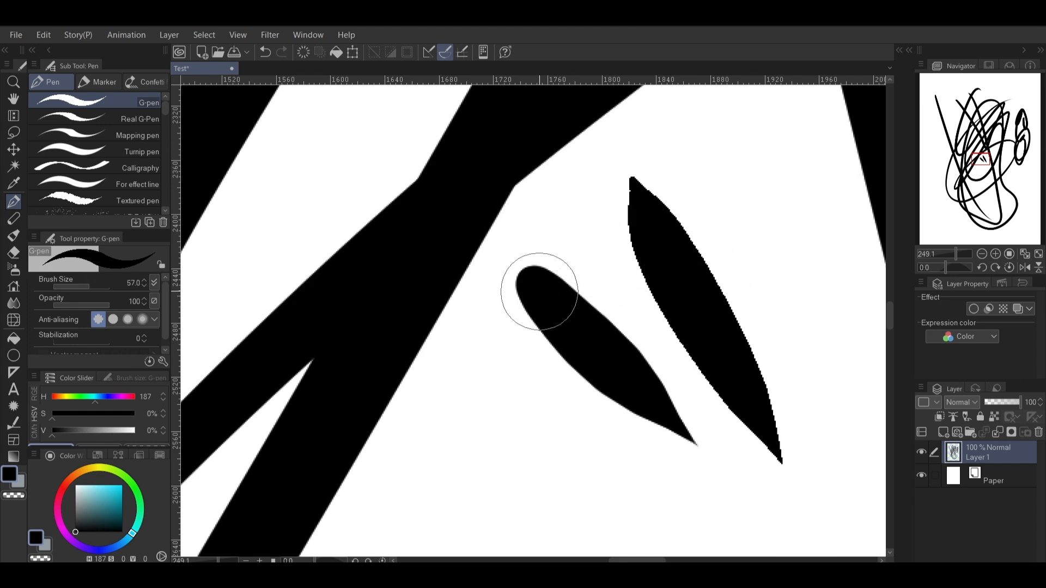
pyautogui.click(142, 320)
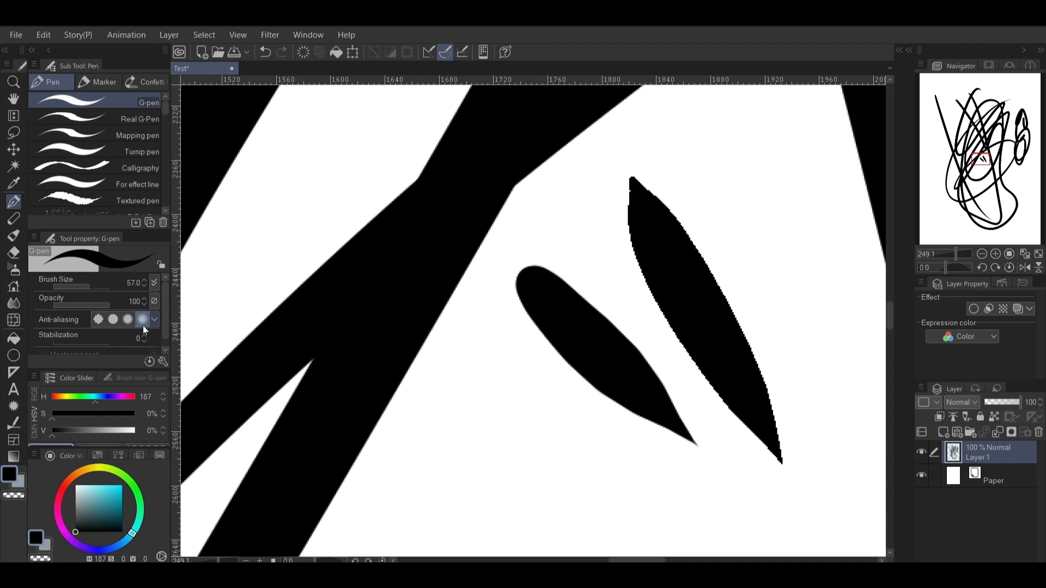
pyautogui.moveTo(479, 373); pyautogui.dragTo(602, 522)
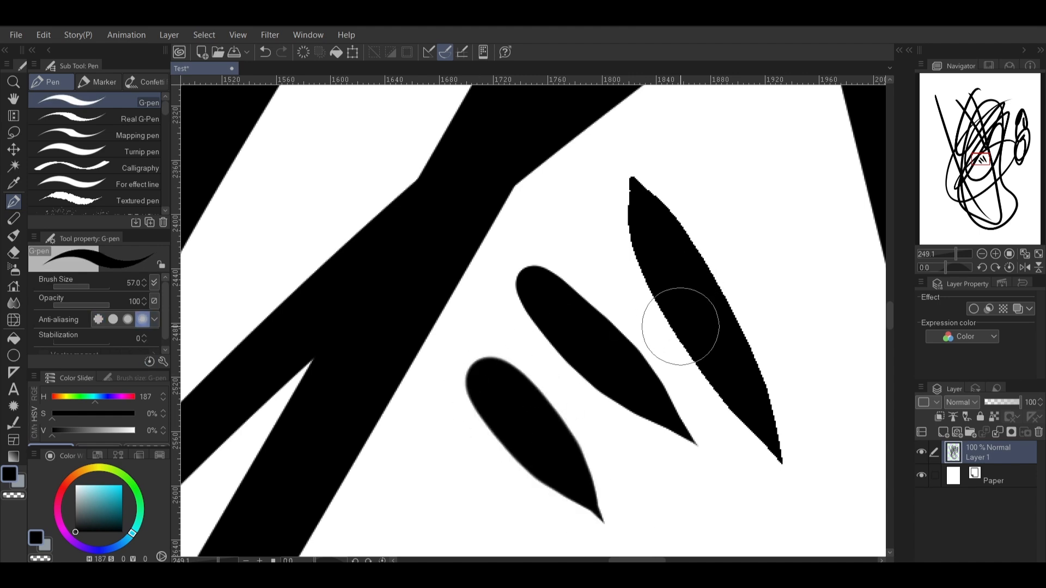
# - Turn anti-aliasing off and draw further test strokes, reducing the brush size to 38.8 for the last ones
pyautogui.click(98, 319)
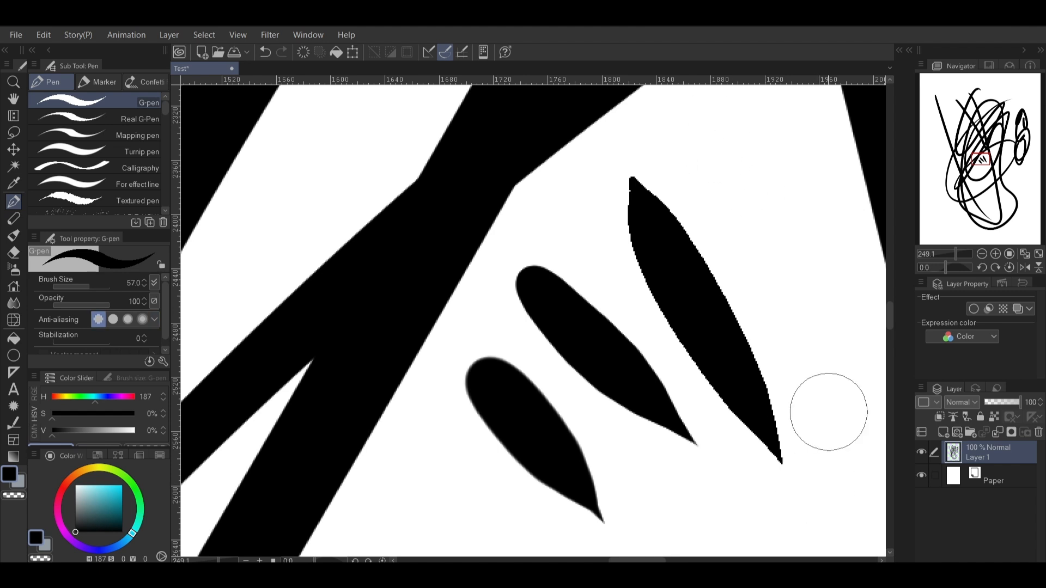
pyautogui.moveTo(768, 146); pyautogui.dragTo(843, 489)
pyautogui.click(86, 286)
pyautogui.moveTo(652, 134)
pyautogui.mouseDown()
pyautogui.moveTo(554, 274)
pyautogui.moveTo(719, 264)
pyautogui.mouseUp()
# - Draw test strokes with strong, weak and middle anti-aliasing, leaving it on middle, and clear all the scribbles
pyautogui.click(137, 319)
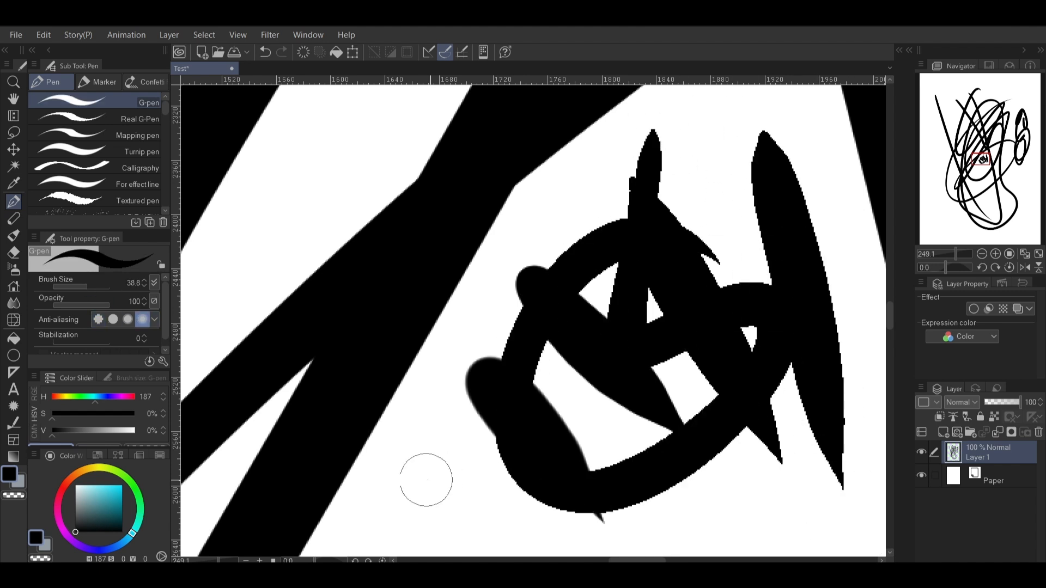
pyautogui.moveTo(434, 476)
pyautogui.mouseDown()
pyautogui.moveTo(453, 500)
pyautogui.moveTo(492, 447)
pyautogui.mouseUp()
pyautogui.click(113, 319)
pyautogui.moveTo(520, 224); pyautogui.dragTo(487, 457)
pyautogui.moveTo(689, 517)
pyautogui.mouseDown()
pyautogui.moveTo(743, 532)
pyautogui.moveTo(812, 525)
pyautogui.mouseUp()
pyautogui.click(127, 319)
pyautogui.moveTo(510, 509)
pyautogui.mouseDown()
pyautogui.moveTo(537, 528)
pyautogui.moveTo(669, 508)
pyautogui.mouseUp()
pyautogui.click(1025, 254)
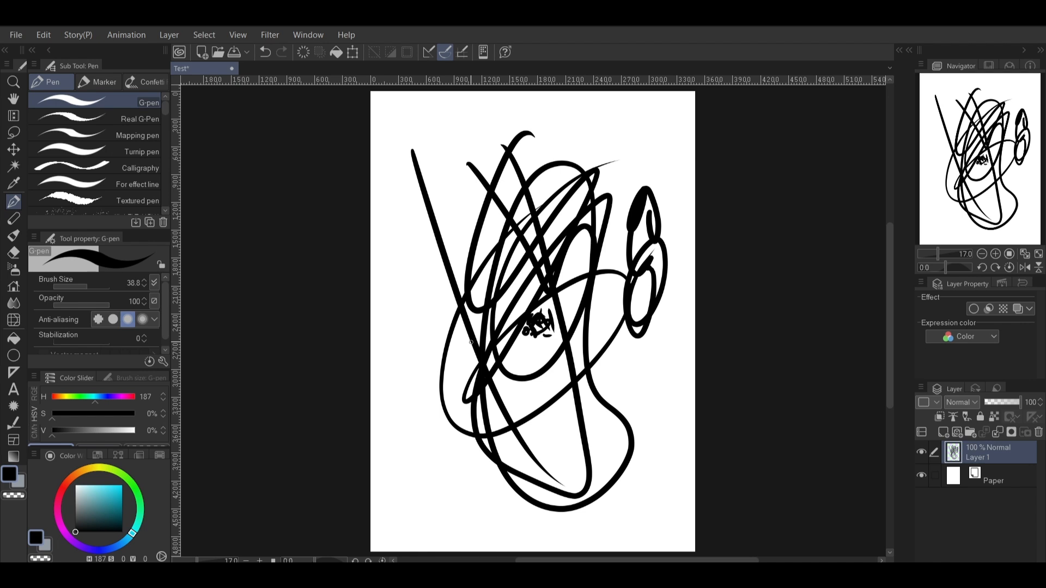
pyautogui.click(308, 54)
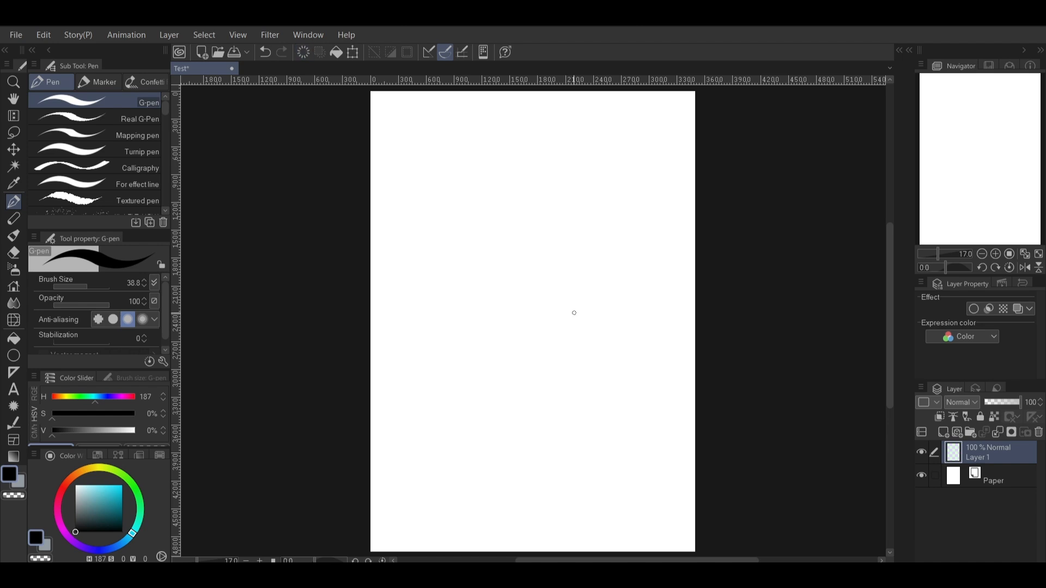
# - Set the G-pen's brush size to 76.1 and open its Brush Size Dynamics settings
pyautogui.click(89, 285)
pyautogui.moveTo(90, 285); pyautogui.dragTo(93, 288)
pyautogui.click(156, 283)
pyautogui.click(162, 282)
pyautogui.click(156, 280)
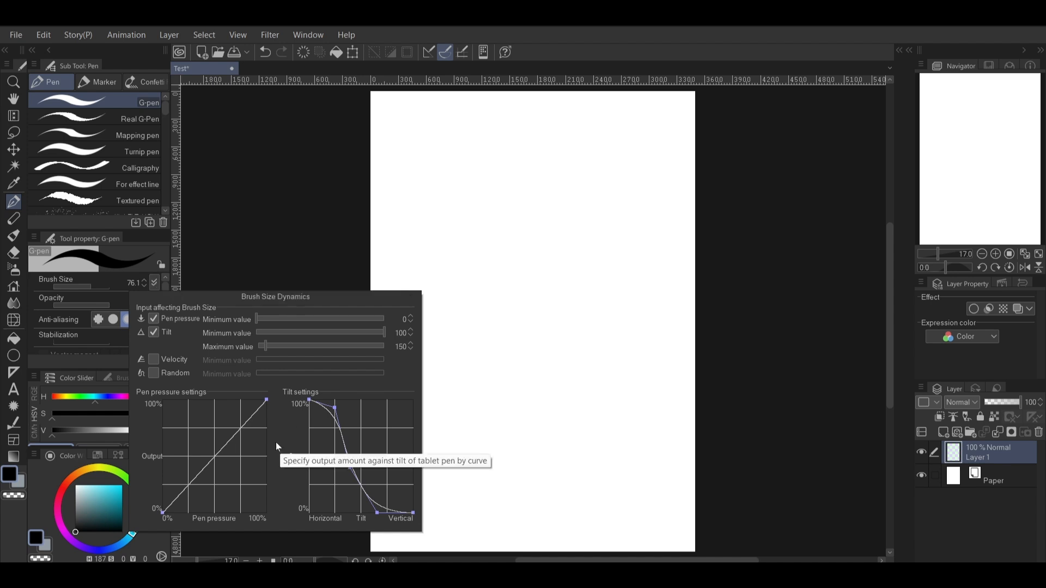
# - Turn off the G-pen's anti-aliasing and display the preset brush sizes
pyautogui.click(155, 283)
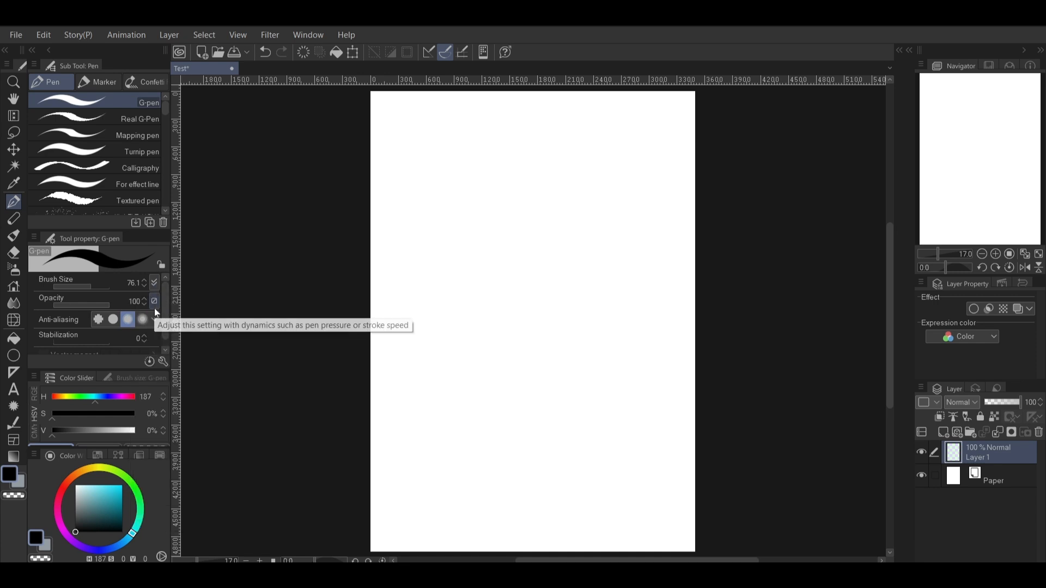
pyautogui.click(98, 319)
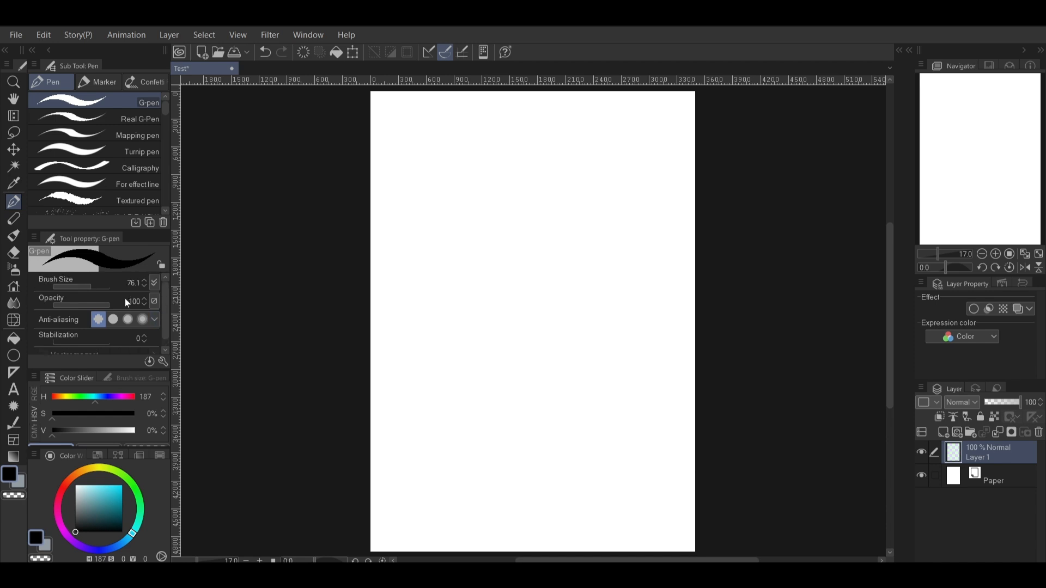
pyautogui.click(103, 377)
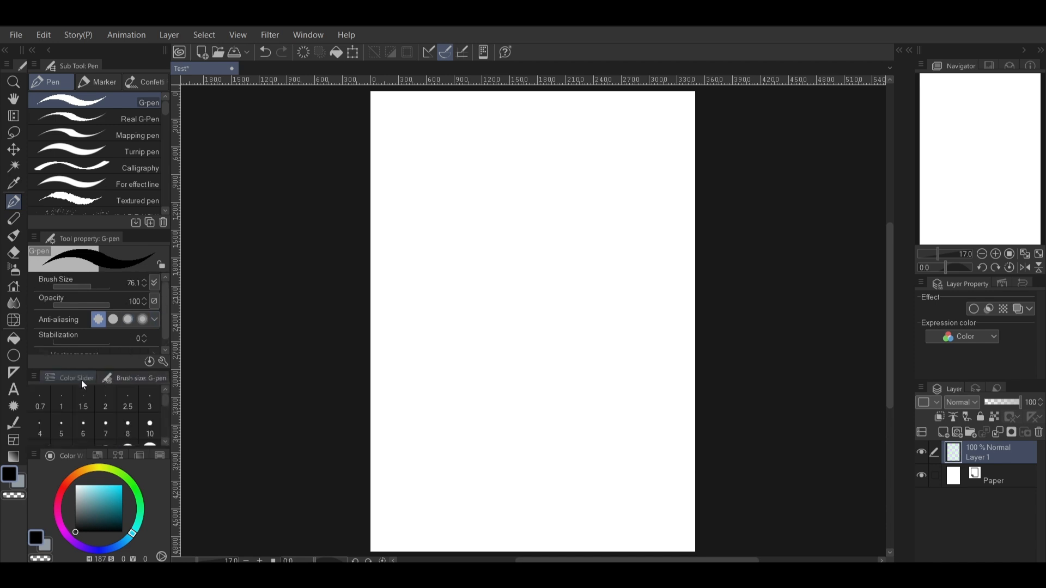
# - Draw thick test strokes with the 700 brush size preset and undo them
pyautogui.moveTo(165, 400); pyautogui.dragTo(168, 433)
pyautogui.click(150, 404)
pyautogui.moveTo(466, 229)
pyautogui.mouseDown()
pyautogui.moveTo(493, 182)
pyautogui.moveTo(531, 281)
pyautogui.mouseUp()
pyautogui.click(107, 401)
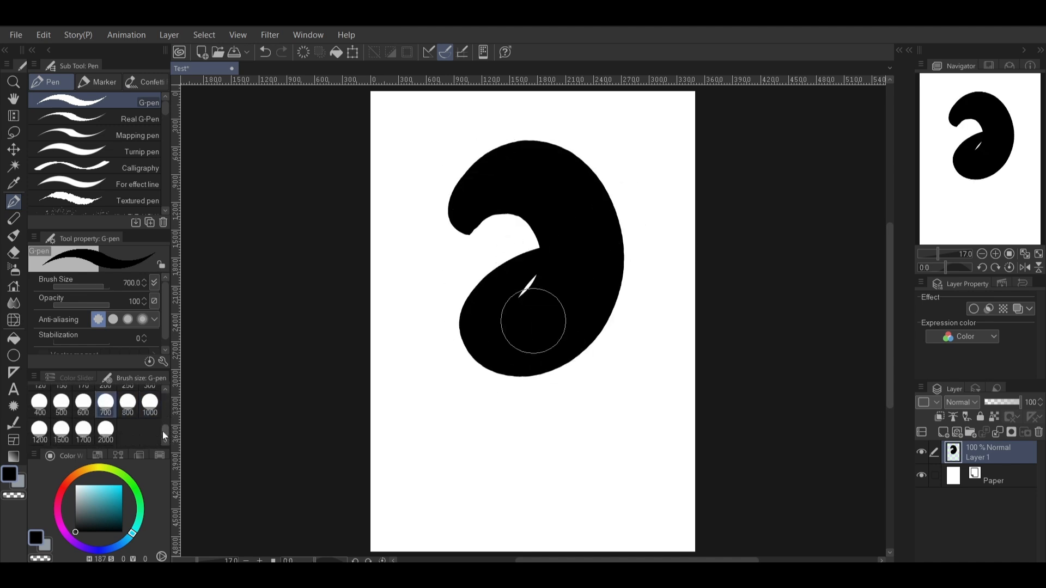
pyautogui.moveTo(165, 428); pyautogui.dragTo(165, 403)
pyautogui.hotkey('ctrl', 'z')
pyautogui.moveTo(472, 292); pyautogui.dragTo(577, 242)
pyautogui.hotkey('ctrl', 'z')
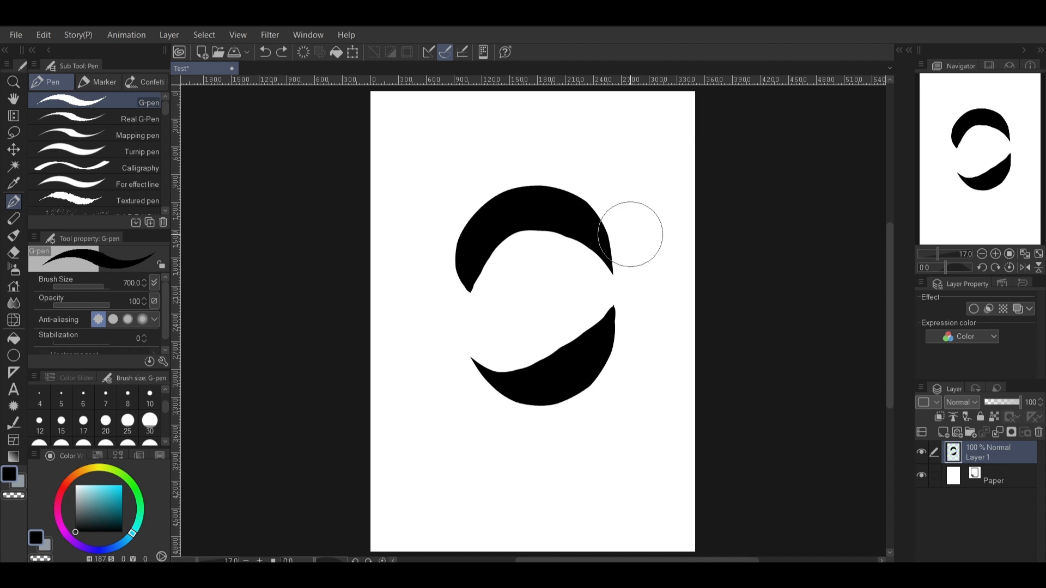
pyautogui.hotkey('ctrl', 'z')
# - Try strokes with smaller brush size presets across the upper canvas and undo them
pyautogui.click(150, 400)
pyautogui.click(134, 423)
pyautogui.moveTo(586, 164)
pyautogui.mouseDown()
pyautogui.moveTo(631, 277)
pyautogui.moveTo(448, 240)
pyautogui.mouseUp()
pyautogui.hotkey('ctrl', 'z')
pyautogui.hotkey('ctrl', 'z')
pyautogui.click(150, 421)
pyautogui.moveTo(592, 155)
pyautogui.mouseDown()
pyautogui.moveTo(472, 254)
pyautogui.moveTo(594, 155)
pyautogui.moveTo(598, 285)
pyautogui.moveTo(472, 243)
pyautogui.mouseUp()
pyautogui.hotkey('ctrl', 'z')
# - Set the brush size to 60 and draw a heart outline in the upper half of the canvas
pyautogui.scroll(-1, 109, 419)
pyautogui.click(82, 439)
pyautogui.hotkey('ctrl', 'z')
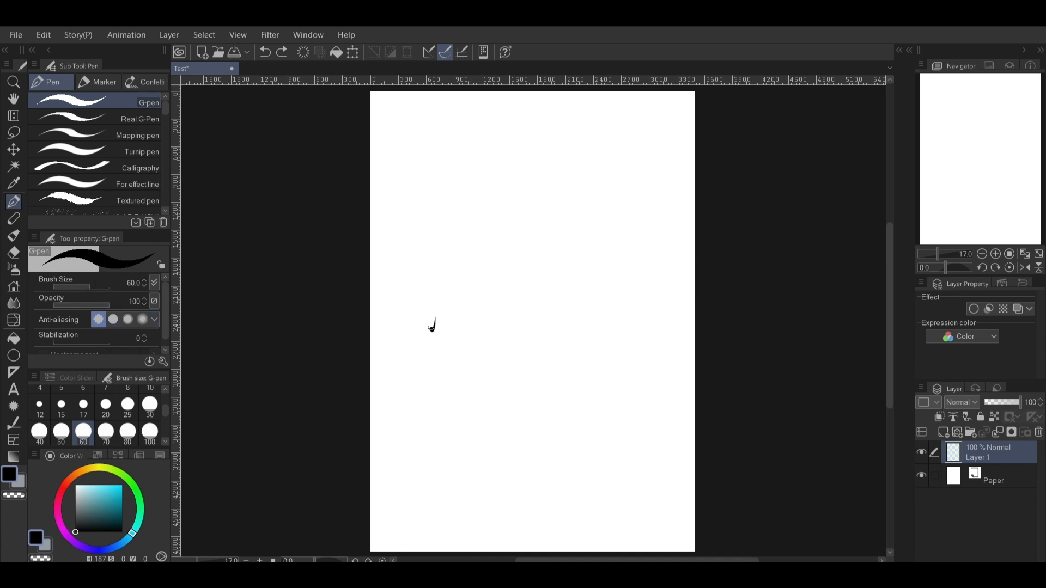
pyautogui.moveTo(435, 324); pyautogui.dragTo(524, 266)
pyautogui.hotkey('ctrl', 'z')
pyautogui.moveTo(518, 222)
pyautogui.mouseDown()
pyautogui.moveTo(477, 191)
pyautogui.moveTo(440, 214)
pyautogui.moveTo(453, 268)
pyautogui.moveTo(526, 375)
pyautogui.moveTo(576, 280)
pyautogui.moveTo(581, 213)
pyautogui.moveTo(552, 186)
pyautogui.moveTo(515, 213)
pyautogui.mouseUp()
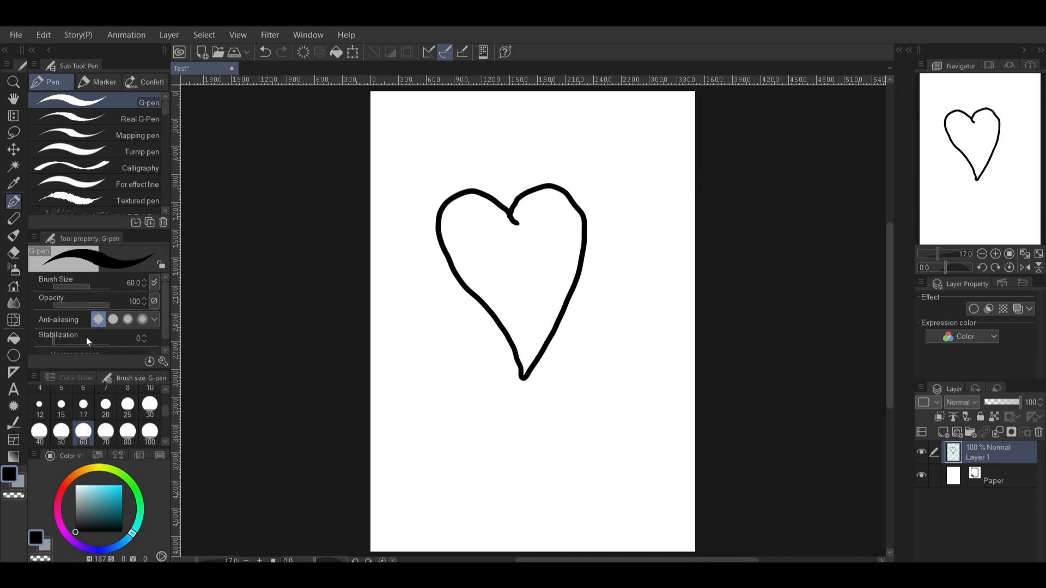
# - Set the stabilization to 100, draw a large loop around the heart to test it, and undo the loop
pyautogui.moveTo(86, 337); pyautogui.dragTo(132, 330)
pyautogui.moveTo(448, 413)
pyautogui.mouseDown()
pyautogui.moveTo(400, 263)
pyautogui.moveTo(413, 197)
pyautogui.moveTo(487, 140)
pyautogui.moveTo(577, 159)
pyautogui.moveTo(638, 256)
pyautogui.moveTo(636, 316)
pyautogui.moveTo(509, 484)
pyautogui.moveTo(437, 422)
pyautogui.moveTo(475, 366)
pyautogui.mouseUp()
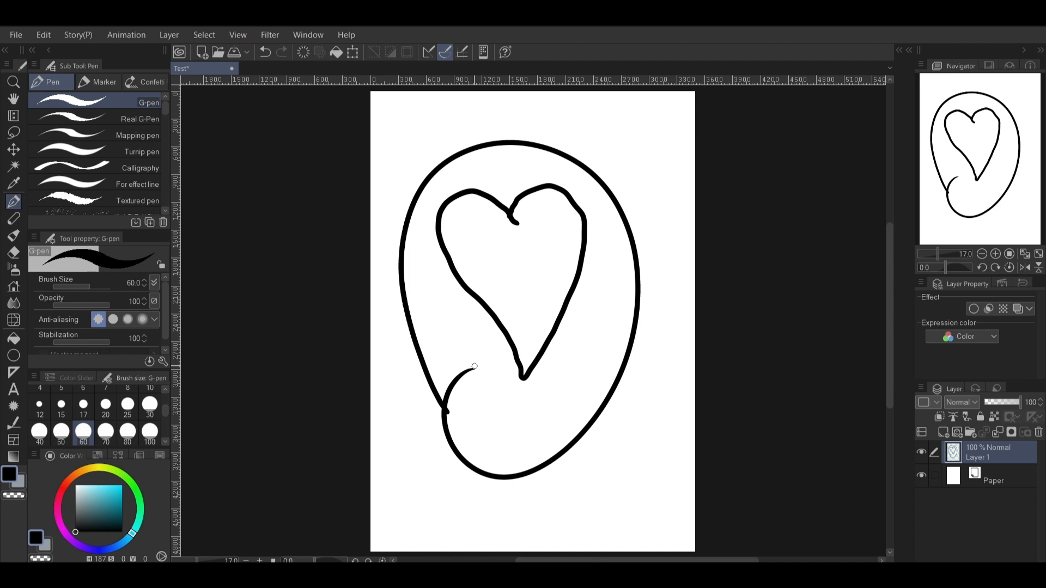
pyautogui.hotkey('ctrl', 'z')
# - Draw two smaller stabilized hearts on either side below the first one, and undo all three hearts
pyautogui.moveTo(620, 337)
pyautogui.mouseDown()
pyautogui.moveTo(587, 318)
pyautogui.moveTo(574, 349)
pyautogui.moveTo(605, 426)
pyautogui.moveTo(638, 395)
pyautogui.moveTo(651, 357)
pyautogui.moveTo(646, 323)
pyautogui.moveTo(620, 337)
pyautogui.mouseUp()
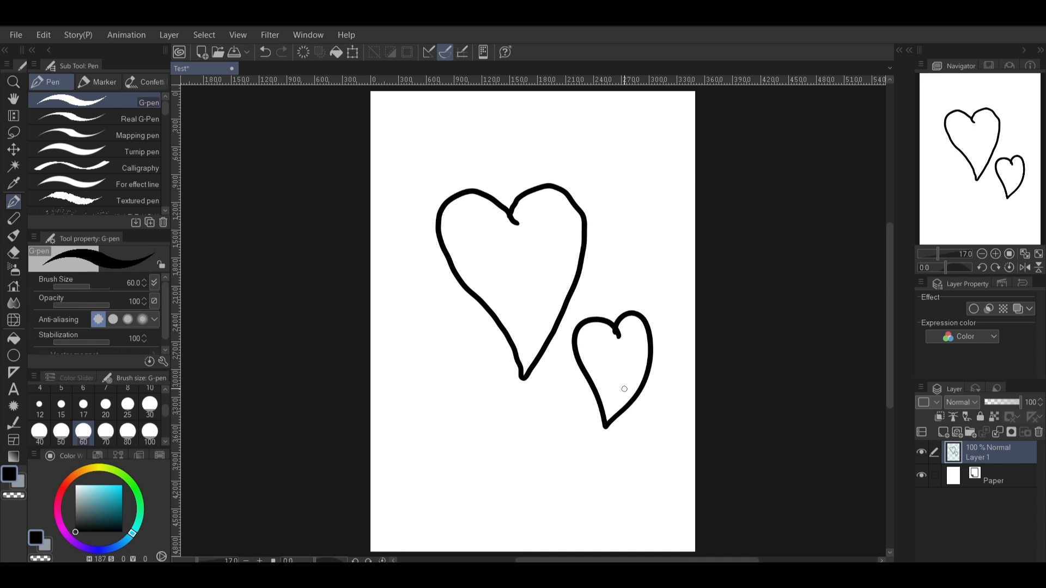
pyautogui.moveTo(459, 376)
pyautogui.mouseDown()
pyautogui.moveTo(422, 359)
pyautogui.moveTo(406, 384)
pyautogui.moveTo(418, 430)
pyautogui.moveTo(482, 493)
pyautogui.moveTo(496, 461)
pyautogui.moveTo(496, 376)
pyautogui.moveTo(474, 338)
pyautogui.moveTo(453, 371)
pyautogui.mouseUp()
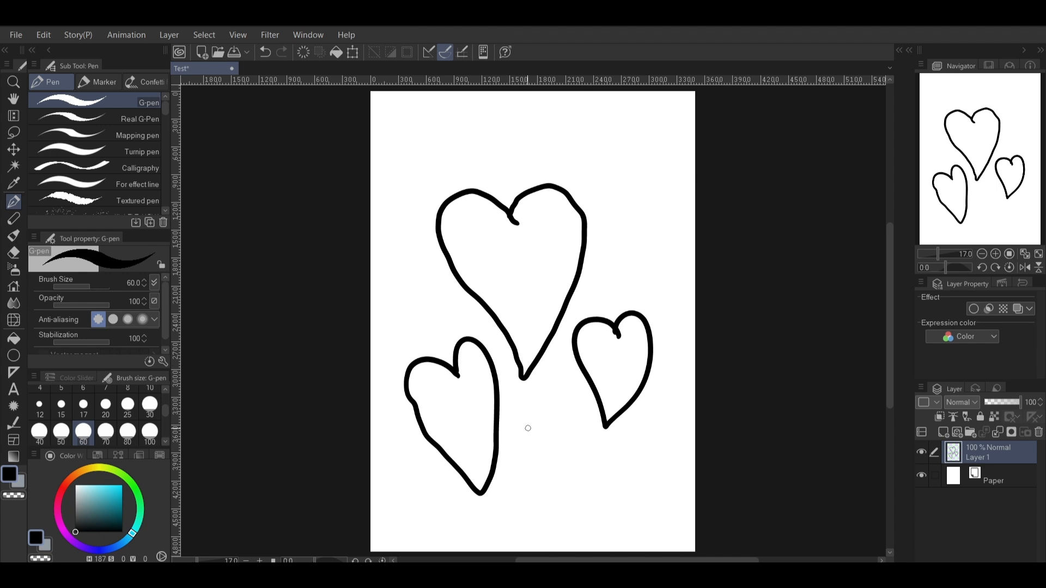
pyautogui.hotkey('ctrl', 'z')
pyautogui.hotkey('ctrl', 'z')
pyautogui.hotkey('ctrl', 'z')
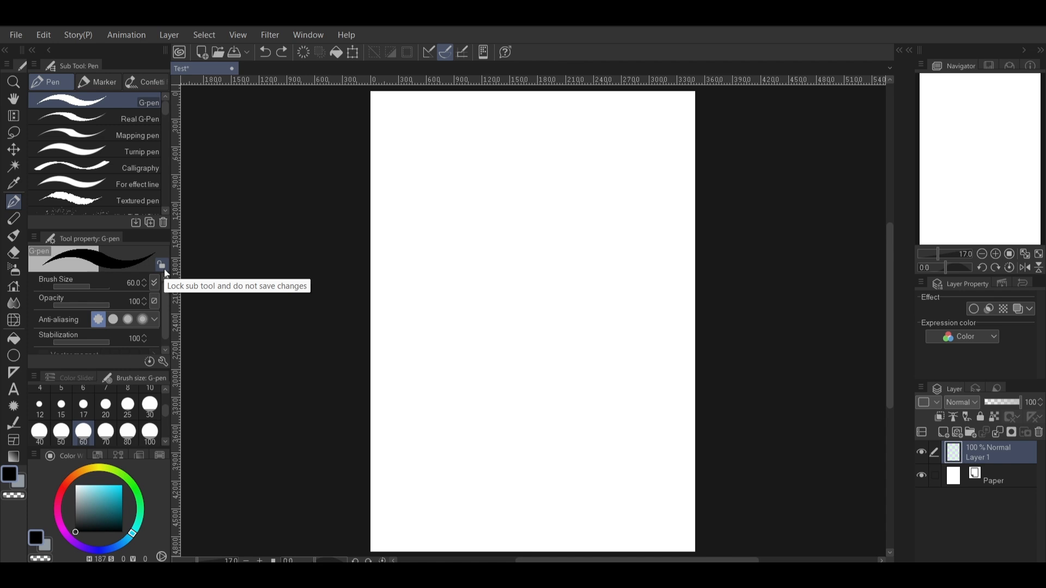
# - Look through the G-pen's Sub Tool Detail categories, including Brush Size, Ink, Color Jitter, Anti-aliasing and Brush tip
pyautogui.click(163, 362)
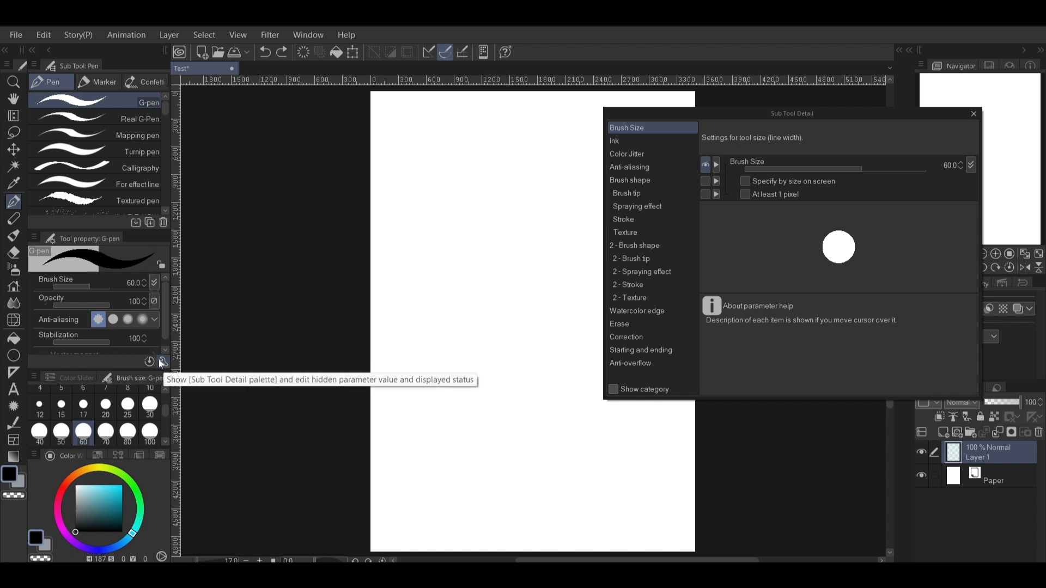
pyautogui.click(687, 144)
pyautogui.click(682, 166)
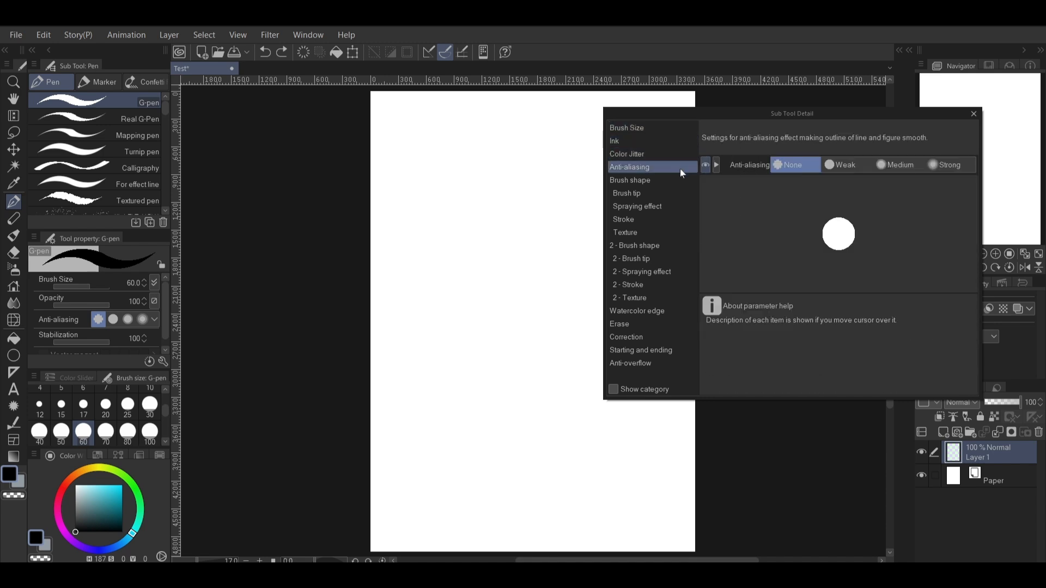
pyautogui.click(682, 180)
pyautogui.click(682, 193)
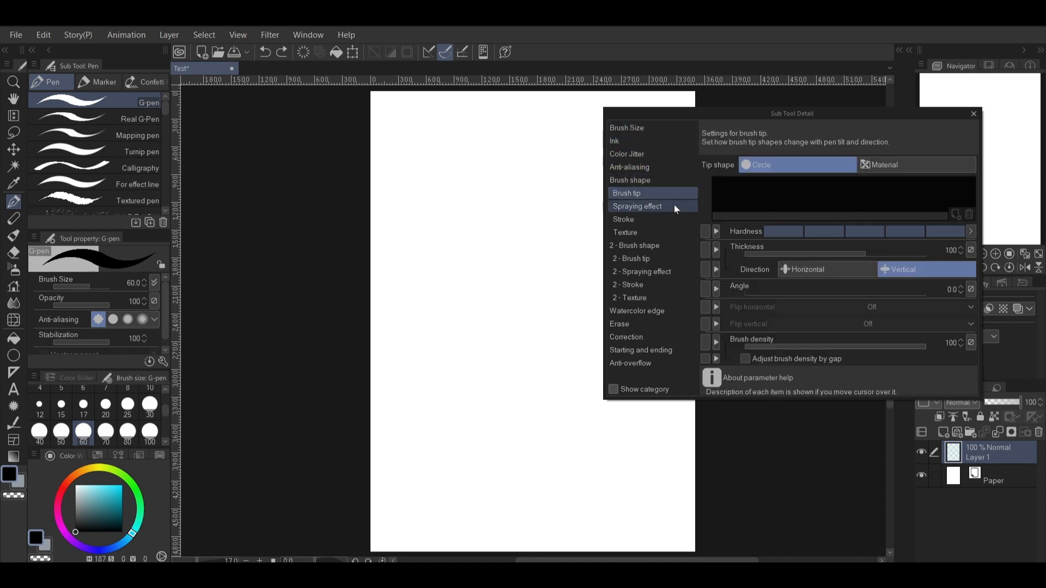
pyautogui.click(674, 206)
pyautogui.click(674, 228)
pyautogui.click(662, 154)
pyautogui.click(663, 141)
pyautogui.click(664, 129)
pyautogui.click(669, 141)
pyautogui.click(671, 127)
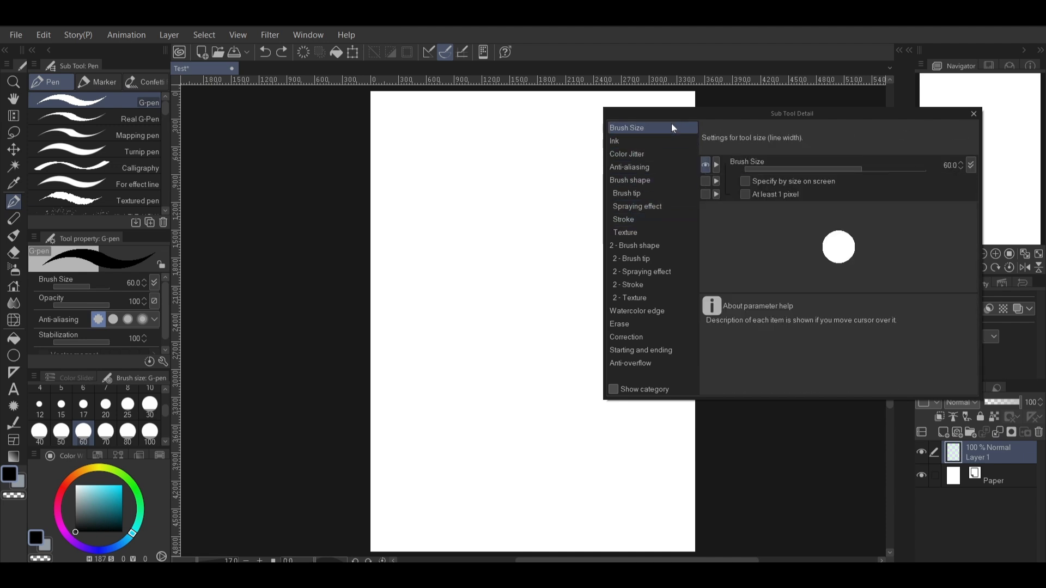
pyautogui.click(673, 139)
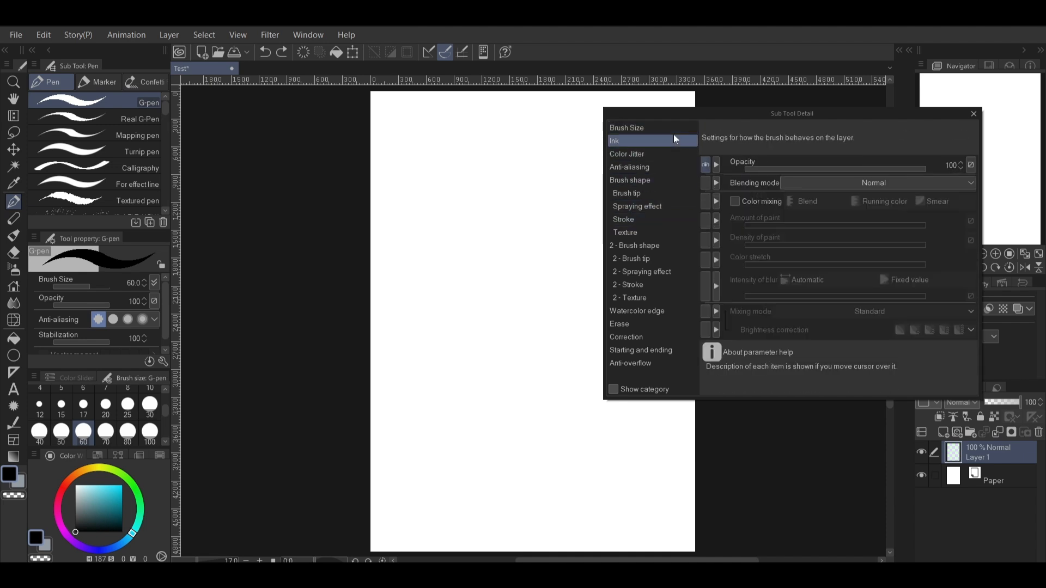
pyautogui.click(973, 113)
pyautogui.moveTo(164, 302); pyautogui.dragTo(161, 270)
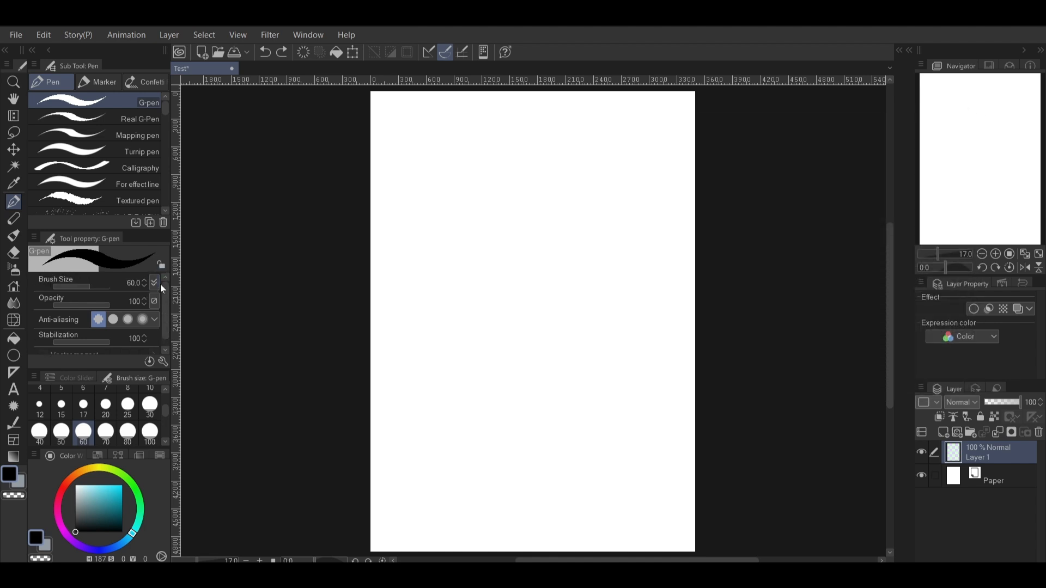
# - Pick bright cyan (H 187, S 100, V 100) and set the G-pen's ink blending mode to Multiply
pyautogui.click(122, 485)
pyautogui.click(162, 362)
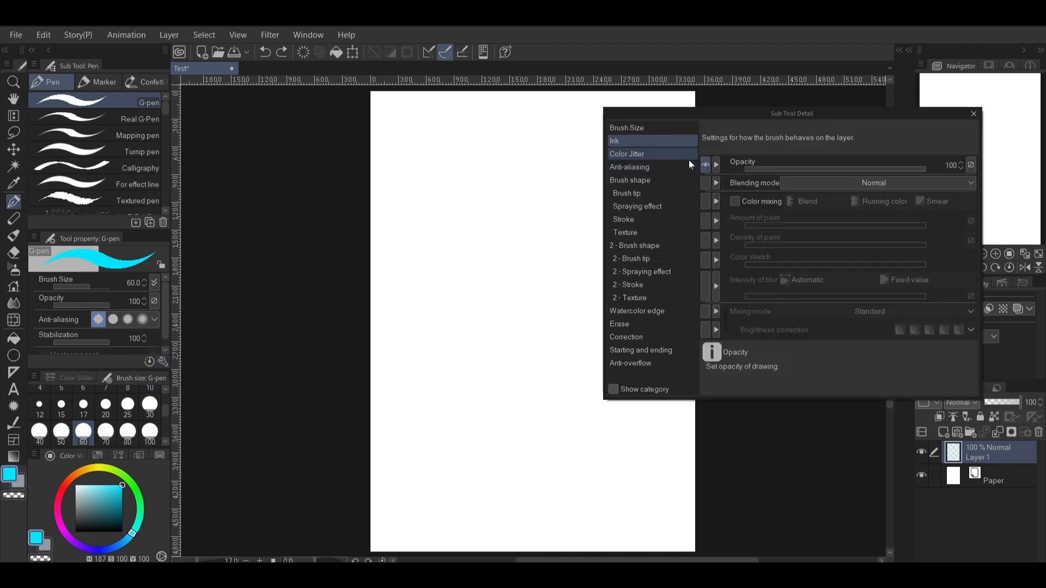
pyautogui.click(912, 182)
pyautogui.click(830, 227)
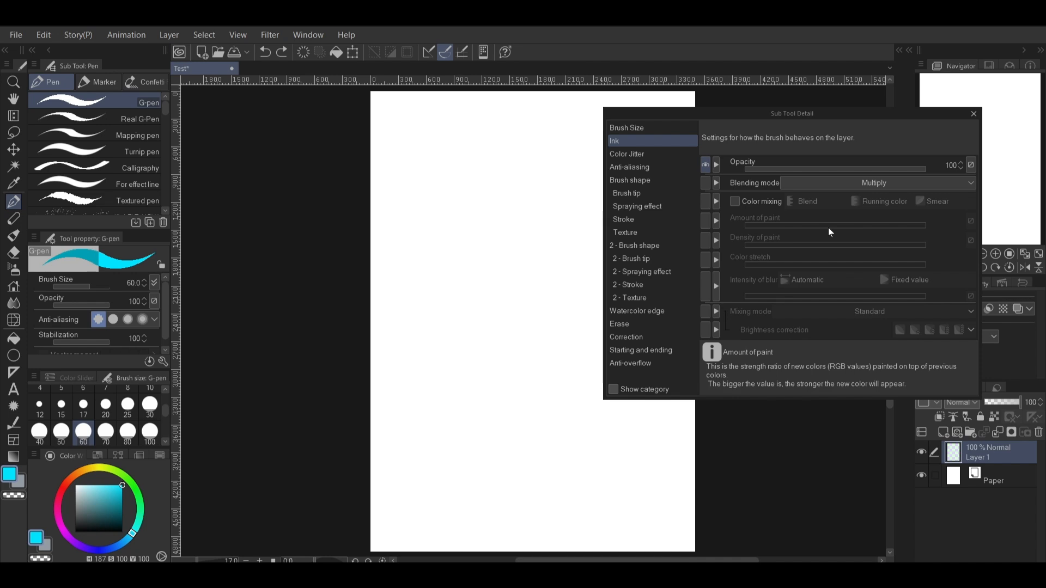
pyautogui.click(974, 113)
# - Draw two long crossing cyan strokes and overlap two more at their intersection to test the Multiply blending
pyautogui.moveTo(495, 175)
pyautogui.mouseDown()
pyautogui.moveTo(475, 236)
pyautogui.moveTo(464, 423)
pyautogui.mouseUp()
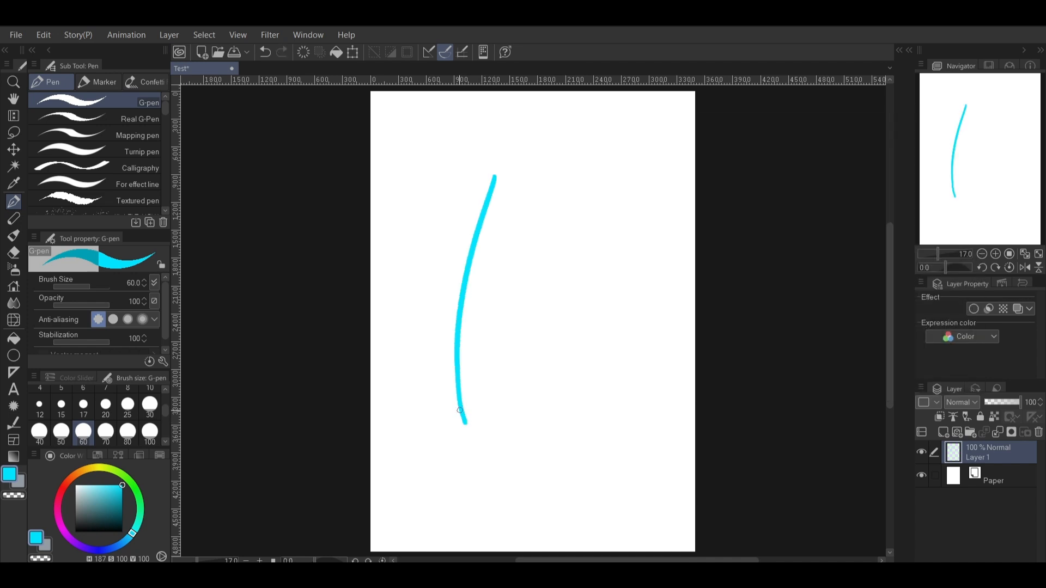
pyautogui.moveTo(435, 175); pyautogui.dragTo(567, 406)
pyautogui.click(947, 255)
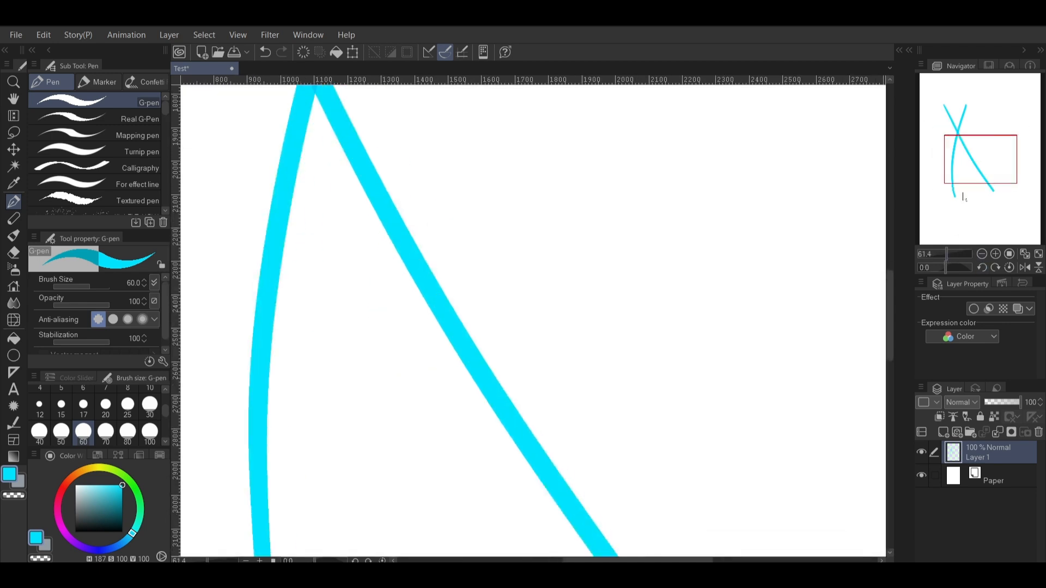
pyautogui.moveTo(956, 139); pyautogui.dragTo(948, 120)
pyautogui.moveTo(519, 500); pyautogui.dragTo(784, 309)
pyautogui.moveTo(498, 513); pyautogui.dragTo(798, 328)
# - Draw overlapping dark teal (V 52) strokes across the cyan ones, and clear the layer
pyautogui.click(122, 507)
pyautogui.moveTo(504, 485)
pyautogui.mouseDown()
pyautogui.moveTo(603, 421)
pyautogui.moveTo(809, 364)
pyautogui.mouseUp()
pyautogui.moveTo(507, 354)
pyautogui.mouseDown()
pyautogui.moveTo(720, 547)
pyautogui.moveTo(496, 232)
pyautogui.moveTo(690, 536)
pyautogui.mouseUp()
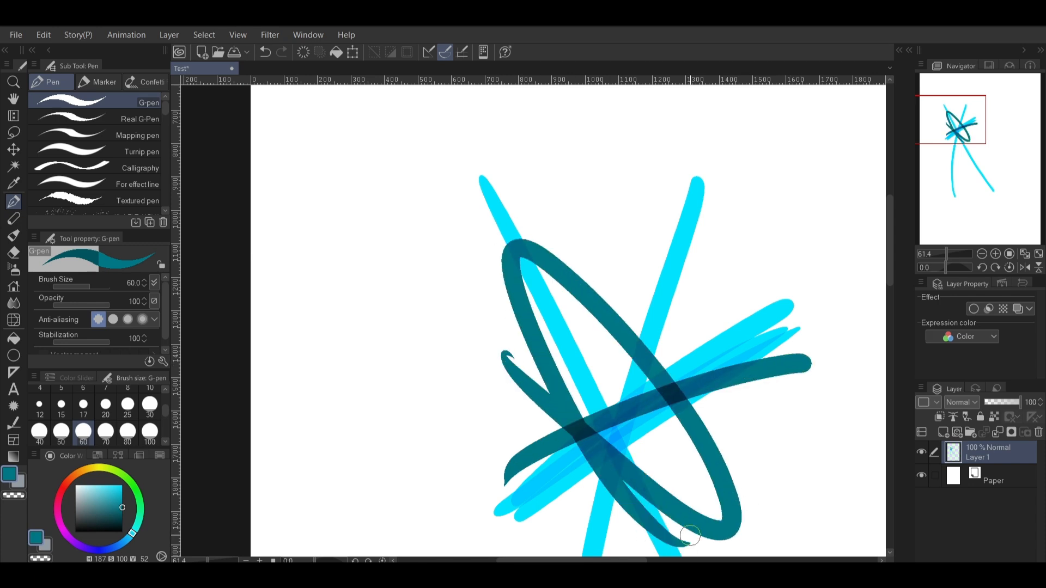
pyautogui.click(1039, 253)
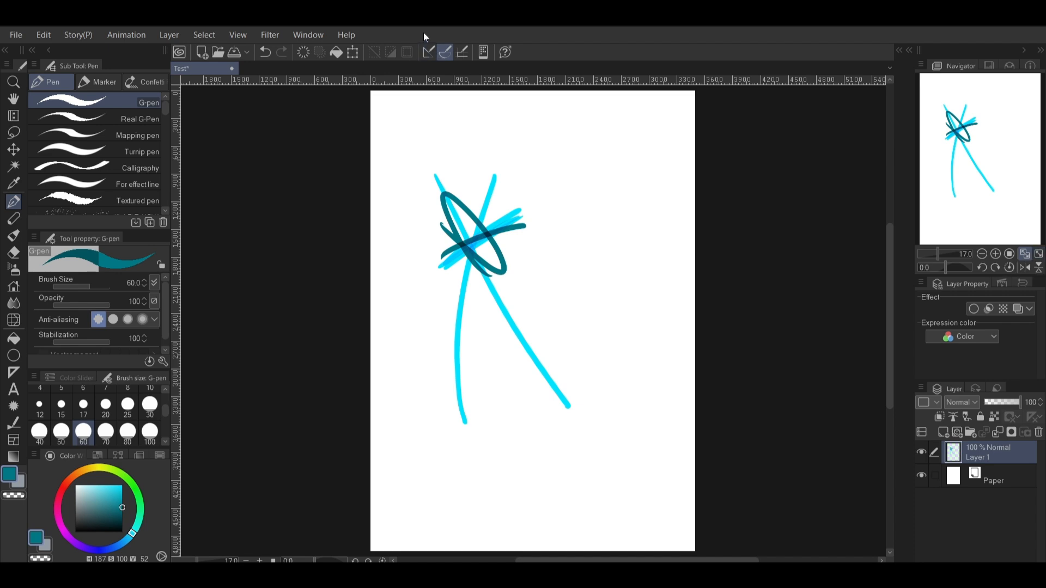
pyautogui.click(303, 53)
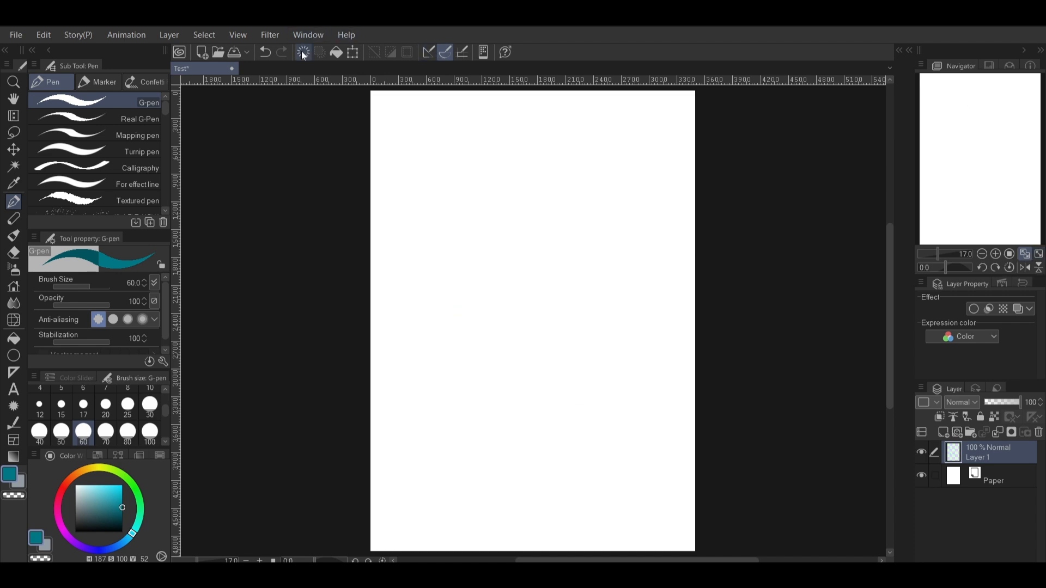
# - Examine the ink blending mode options in the G-pen's Sub Tool Detail settings
pyautogui.click(162, 359)
pyautogui.click(898, 183)
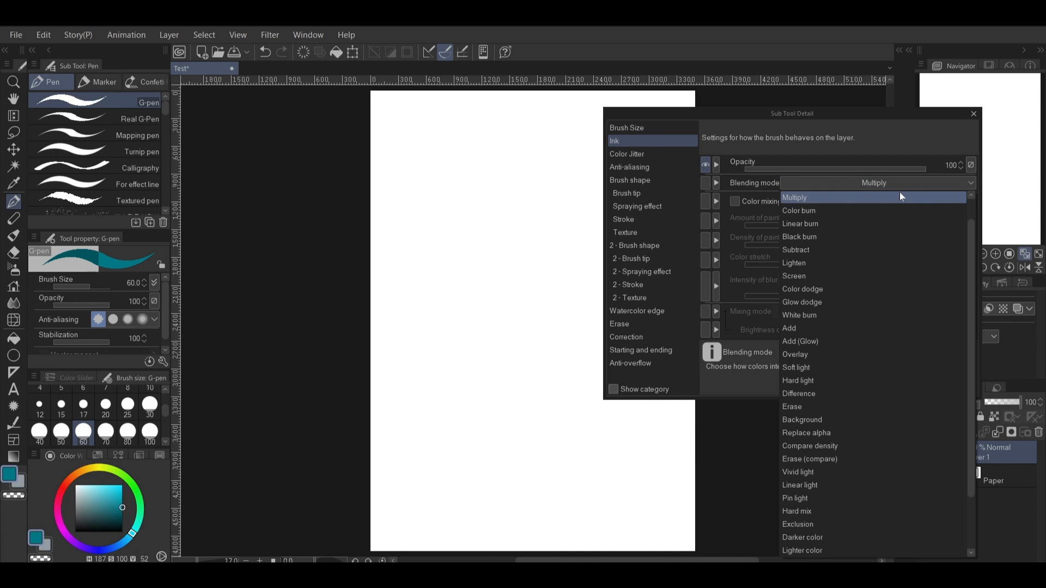
pyautogui.scroll(2, 972, 208)
pyautogui.click(924, 199)
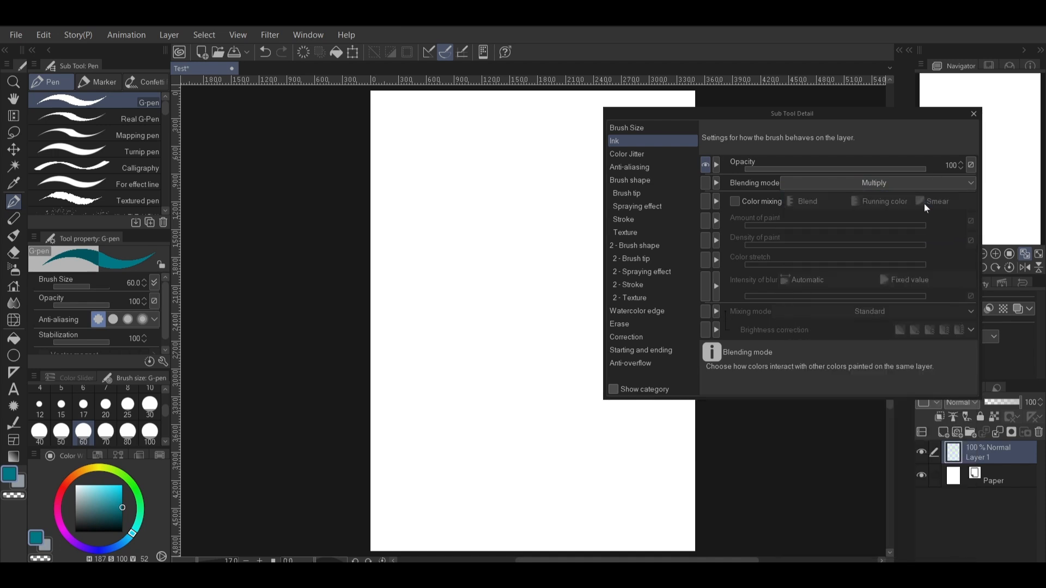
pyautogui.click(946, 183)
pyautogui.click(936, 185)
pyautogui.click(973, 114)
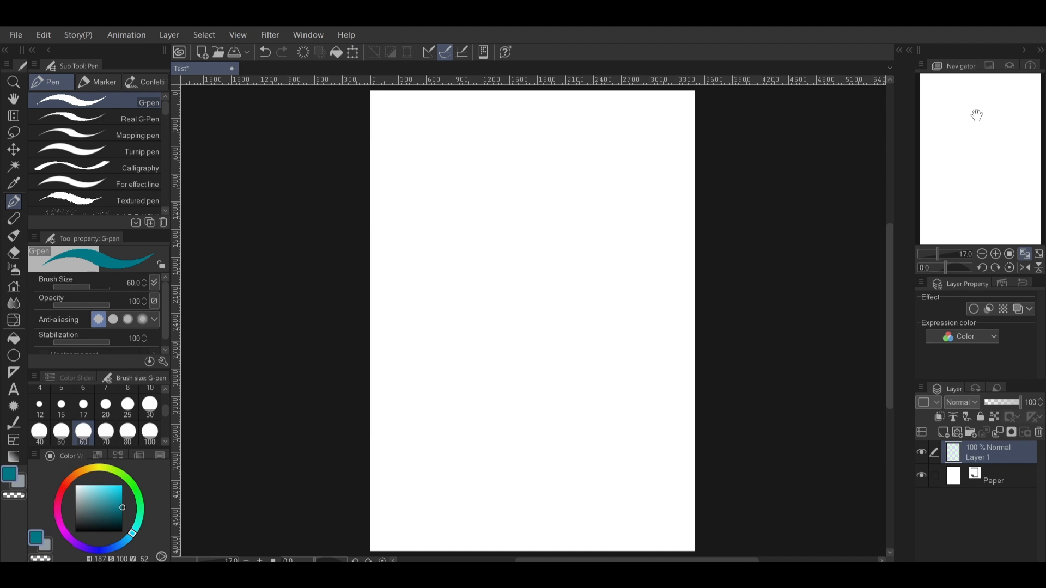
# - Add a vector layer above Layer 1 and set the G-pen's stabilization to 18
pyautogui.click(958, 432)
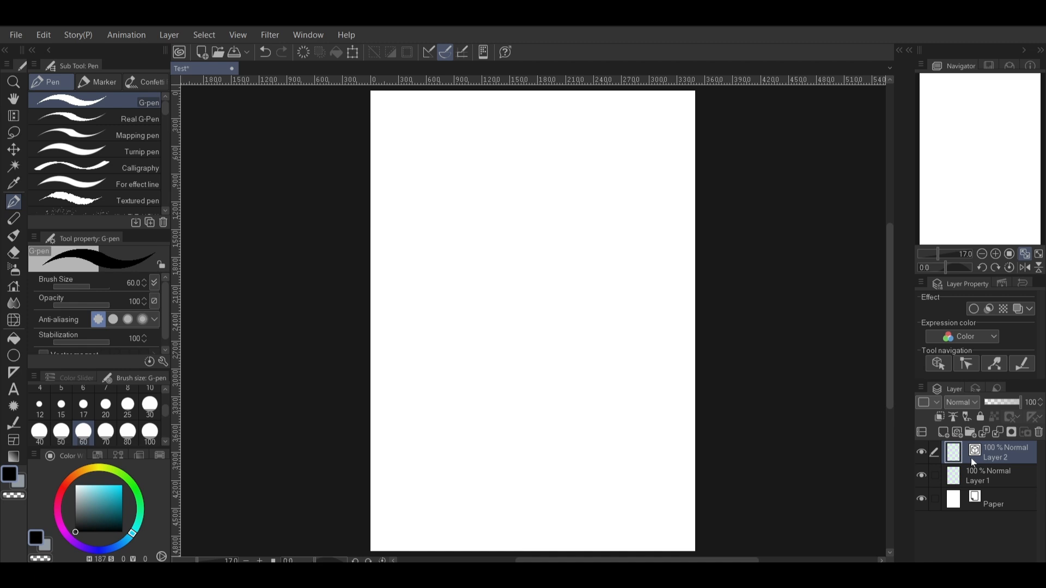
pyautogui.click(93, 341)
# - Draw a small smiley face near the canvas's upper left on the vector layer, undoing the trial strokes
pyautogui.moveTo(493, 150)
pyautogui.mouseDown()
pyautogui.moveTo(485, 182)
pyautogui.moveTo(557, 307)
pyautogui.mouseUp()
pyautogui.moveTo(517, 180)
pyautogui.mouseDown()
pyautogui.moveTo(561, 272)
pyautogui.moveTo(520, 442)
pyautogui.mouseUp()
pyautogui.hotkey('ctrl', 'z')
pyautogui.hotkey('ctrl', 'z')
pyautogui.moveTo(445, 210); pyautogui.dragTo(447, 203)
pyautogui.hotkey('ctrl', 'z')
pyautogui.hotkey('ctrl', 'z')
pyautogui.hotkey('ctrl', 'z')
pyautogui.hotkey('ctrl', 'z')
pyautogui.moveTo(453, 187); pyautogui.dragTo(462, 207)
# - Draw a second smiley on raster Layer 1 and enlarge it across the canvas's lower right area
pyautogui.click(989, 476)
pyautogui.moveTo(568, 181)
pyautogui.mouseDown()
pyautogui.moveTo(567, 195)
pyautogui.moveTo(591, 190)
pyautogui.moveTo(794, 497)
pyautogui.mouseUp()
pyautogui.hotkey('ctrl', 't')
pyautogui.moveTo(725, 395); pyautogui.dragTo(641, 425)
pyautogui.moveTo(469, 216); pyautogui.dragTo(502, 259)
pyautogui.moveTo(659, 332); pyautogui.dragTo(637, 347)
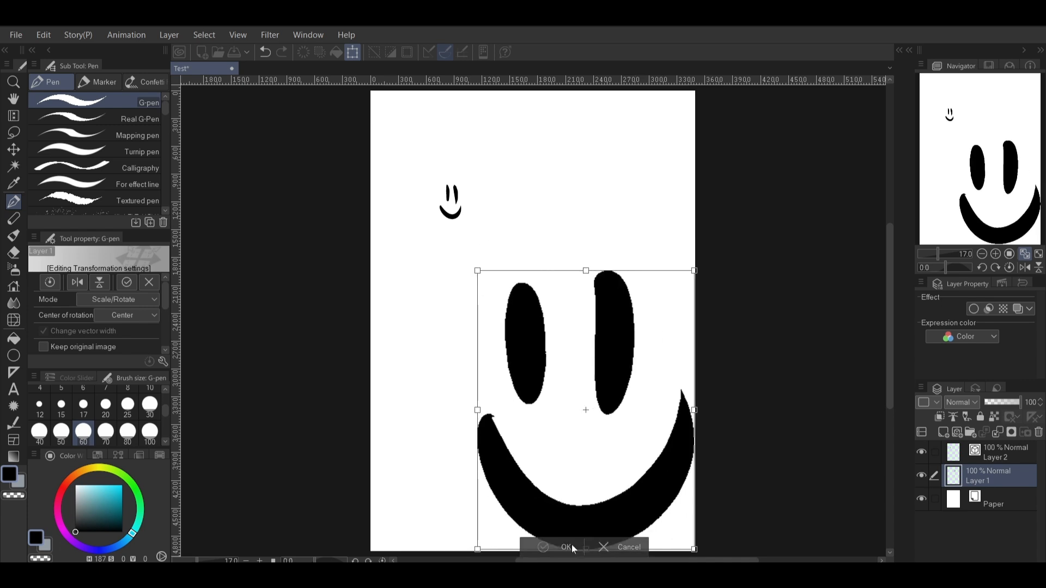
pyautogui.click(571, 545)
# - Scale the raster smiley down slightly, keeping it in the canvas's lower right area
pyautogui.hotkey('ctrl', 't')
pyautogui.moveTo(695, 549); pyautogui.dragTo(684, 469)
pyautogui.click(457, 310)
pyautogui.hotkey('ctrl', 't')
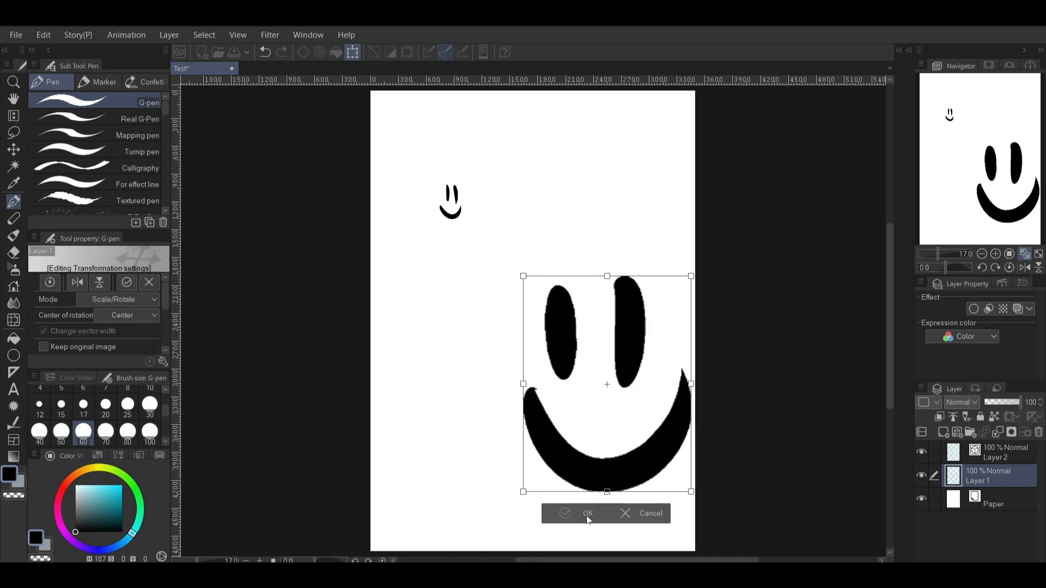
pyautogui.click(586, 515)
# - Enlarge the vector smiley on Layer 2 and move it beside the raster smiley
pyautogui.click(995, 457)
pyautogui.hotkey('ctrl', 't')
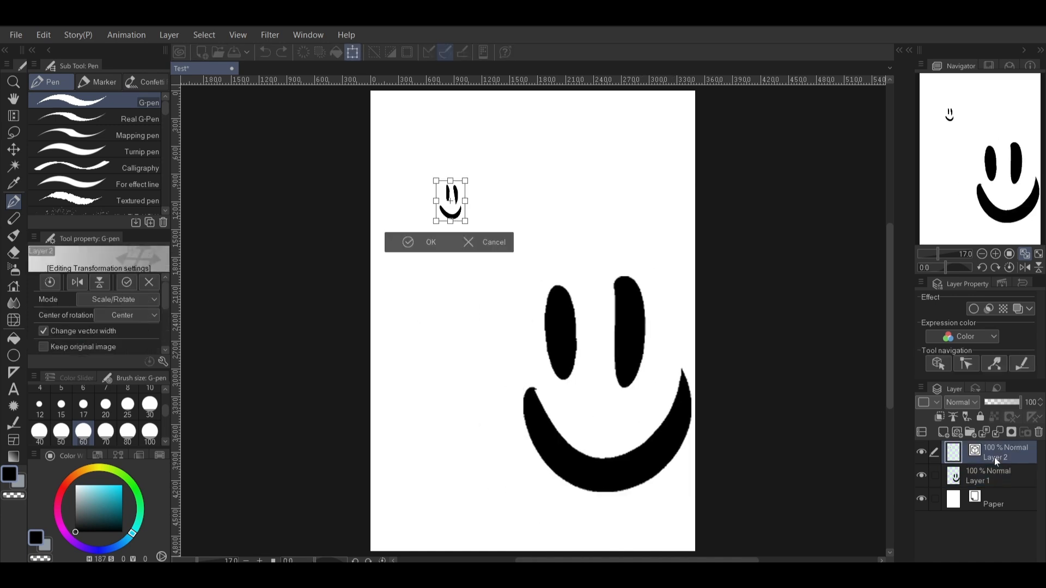
pyautogui.moveTo(522, 276); pyautogui.dragTo(599, 420)
pyautogui.moveTo(569, 385); pyautogui.dragTo(504, 397)
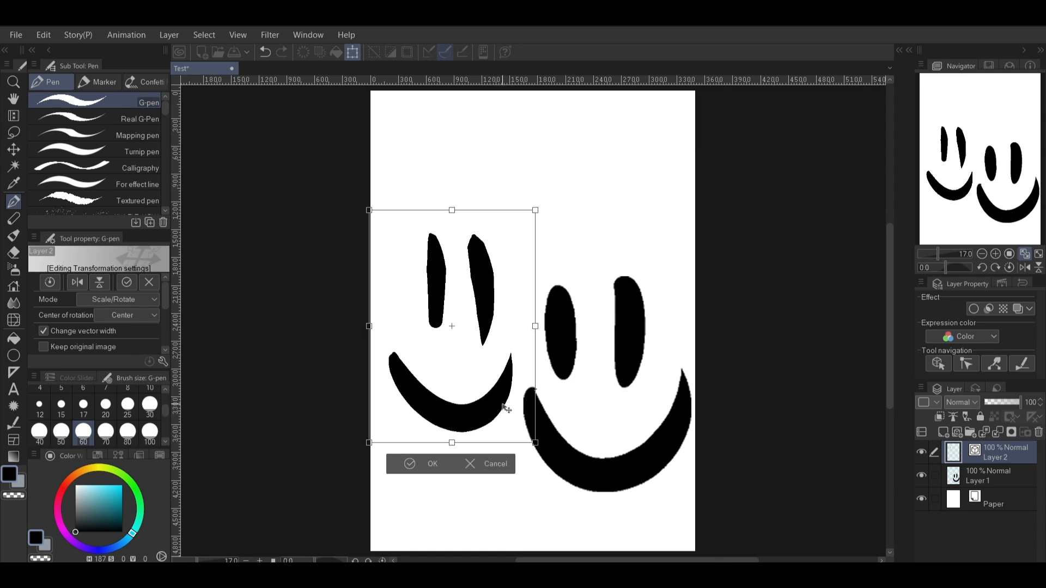
pyautogui.click(428, 460)
# - Transform the vector smiley again so its eyes and mouth line up with the raster smiley's
pyautogui.hotkey('ctrl', 't')
pyautogui.moveTo(534, 433); pyautogui.dragTo(520, 490)
pyautogui.click(376, 273)
pyautogui.hotkey('ctrl', 't')
pyautogui.click(430, 518)
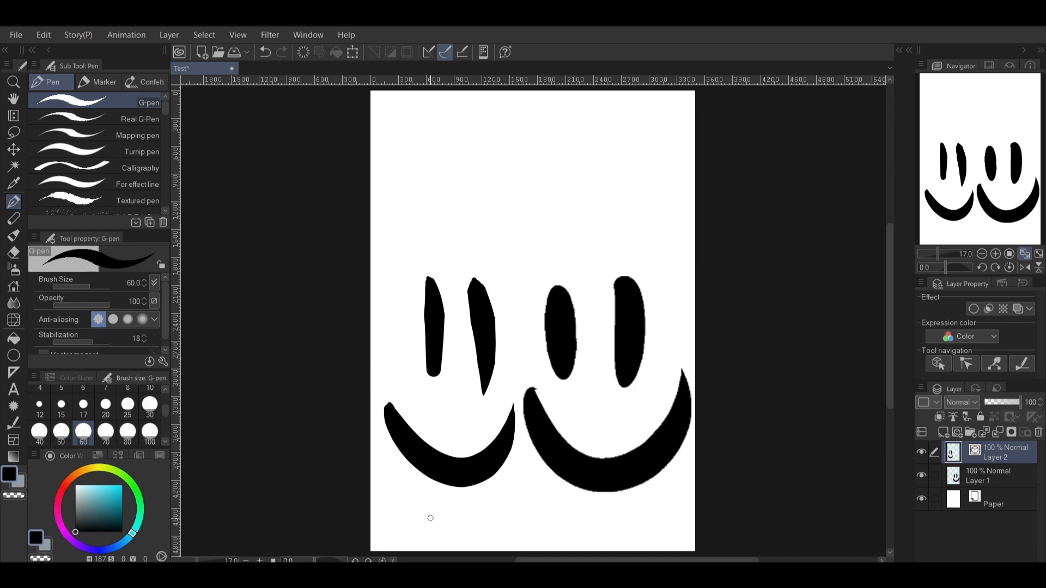
# - Compare the edge quality of the vector and raster smileys up close where their mouths meet
pyautogui.click(946, 254)
pyautogui.moveTo(980, 178); pyautogui.dragTo(977, 199)
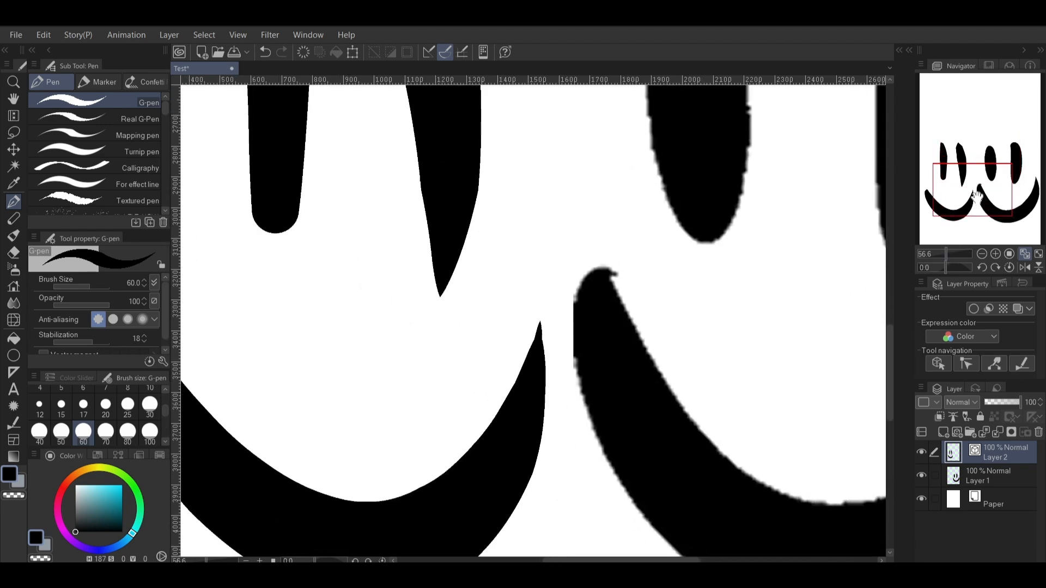
pyautogui.moveTo(948, 254); pyautogui.dragTo(953, 259)
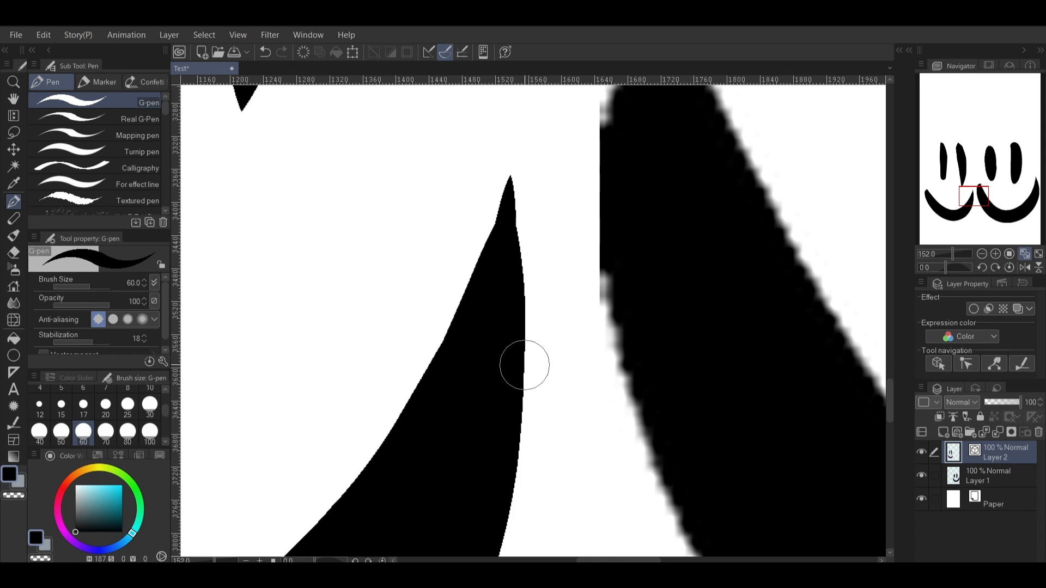
# - Clear the vector smiley from Layer 2 and the raster smiley from Layer 1, leaving Layer 2 active
pyautogui.click(1024, 254)
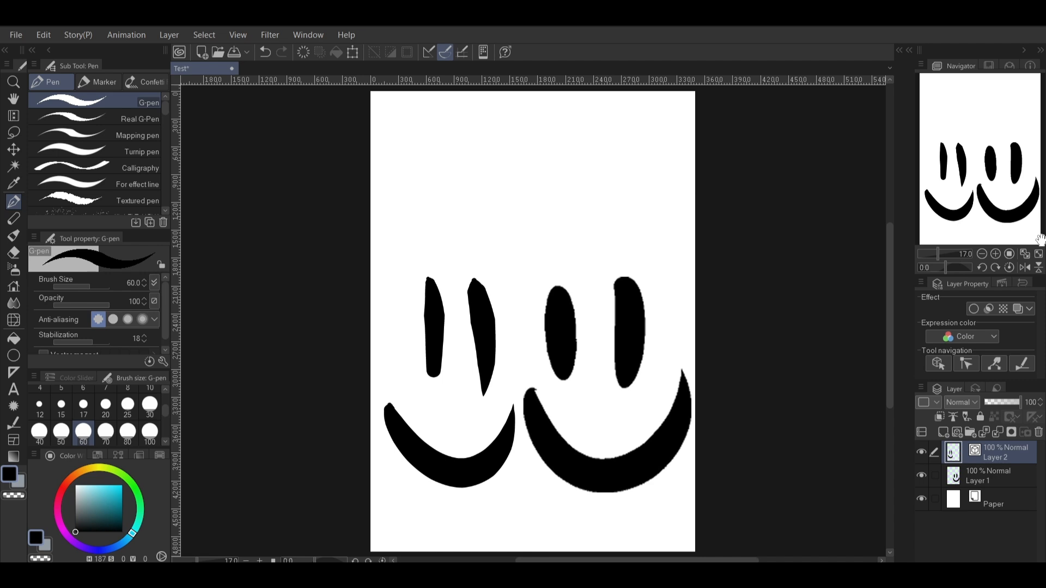
pyautogui.press('Delete')
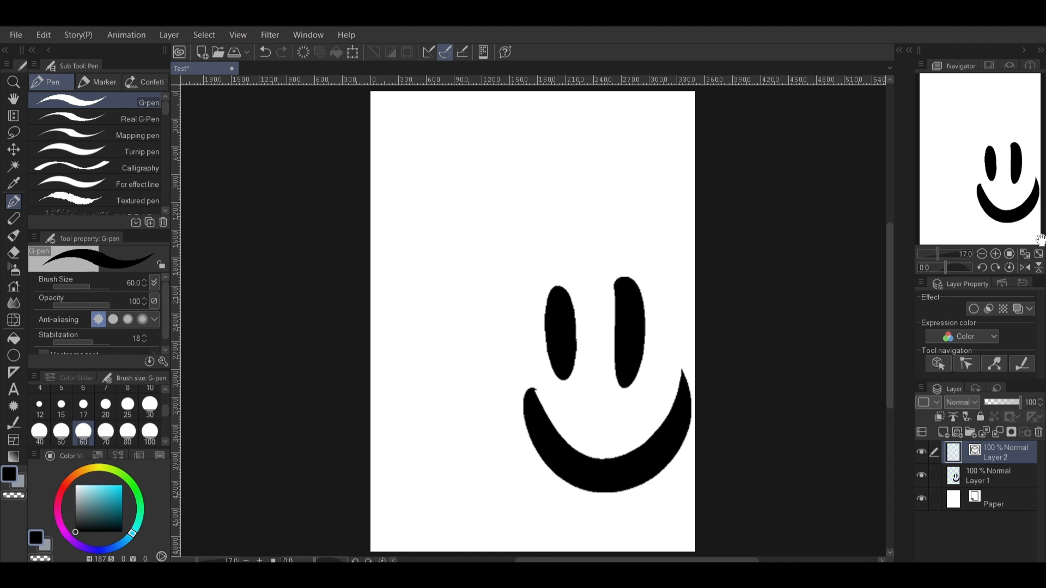
pyautogui.click(1022, 483)
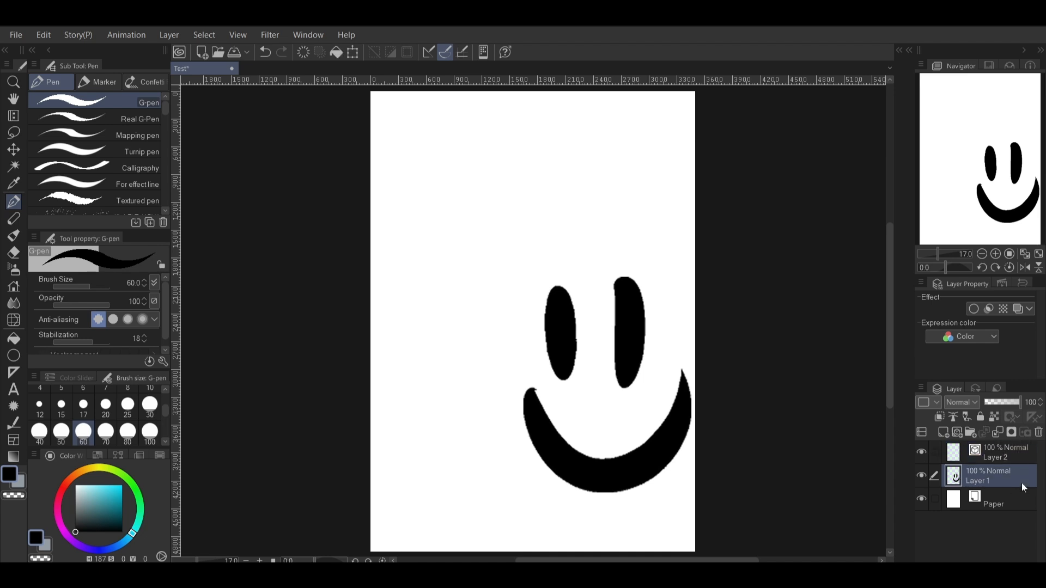
pyautogui.press('Delete')
pyautogui.click(1020, 450)
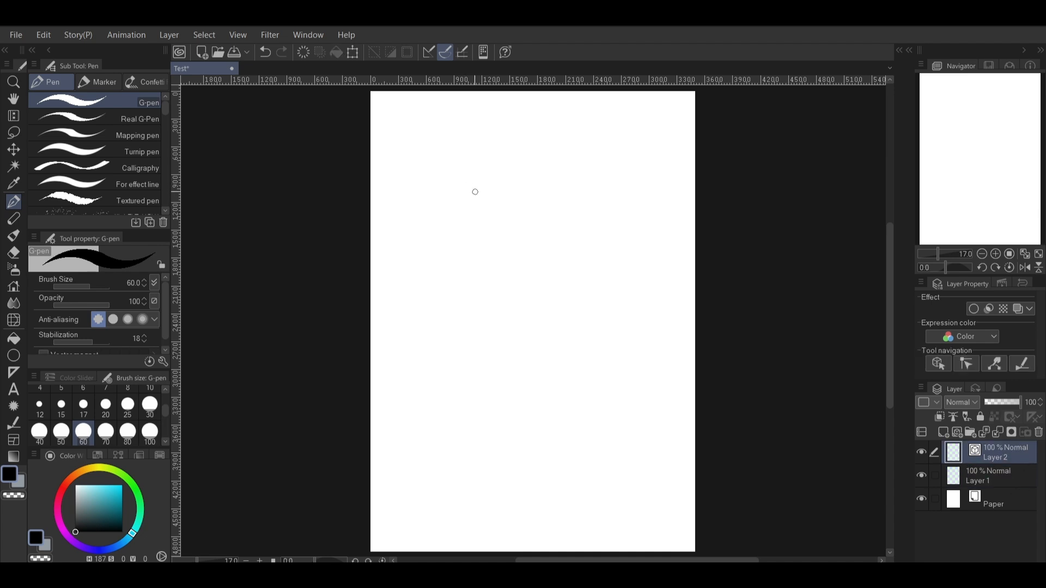
# - Draw a small cartoon face with overlapping hair, large eyes and a cat mouth on Layer 2 using the G-pen at size 60
pyautogui.moveTo(493, 206)
pyautogui.mouseDown()
pyautogui.moveTo(523, 204)
pyautogui.moveTo(506, 215)
pyautogui.moveTo(523, 217)
pyautogui.moveTo(487, 218)
pyautogui.moveTo(499, 241)
pyautogui.moveTo(480, 223)
pyautogui.moveTo(525, 231)
pyautogui.mouseUp()
pyautogui.moveTo(480, 203)
pyautogui.mouseDown()
pyautogui.moveTo(532, 185)
pyautogui.moveTo(527, 213)
pyautogui.moveTo(545, 220)
pyautogui.moveTo(526, 235)
pyautogui.moveTo(478, 245)
pyautogui.moveTo(463, 203)
pyautogui.moveTo(503, 188)
pyautogui.moveTo(527, 197)
pyautogui.moveTo(536, 254)
pyautogui.mouseUp()
pyautogui.hotkey('ctrl', 'z')
pyautogui.moveTo(539, 182)
pyautogui.mouseDown()
pyautogui.moveTo(464, 174)
pyautogui.moveTo(462, 194)
pyautogui.mouseUp()
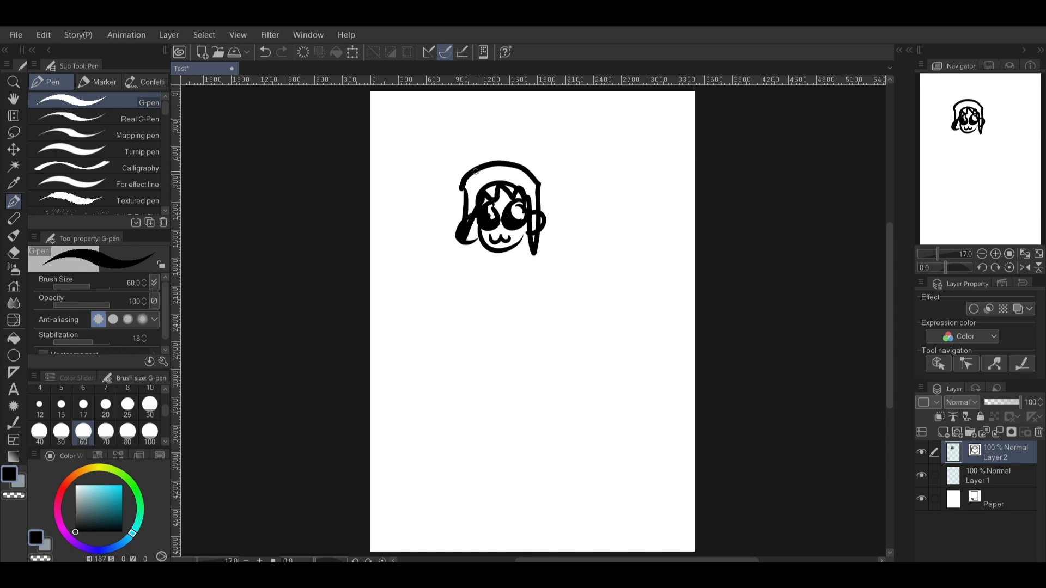
# - Try erasing part of the face's right-hand hair strand in transparent color, and undo the stroke
pyautogui.click(944, 255)
pyautogui.moveTo(975, 123); pyautogui.dragTo(962, 121)
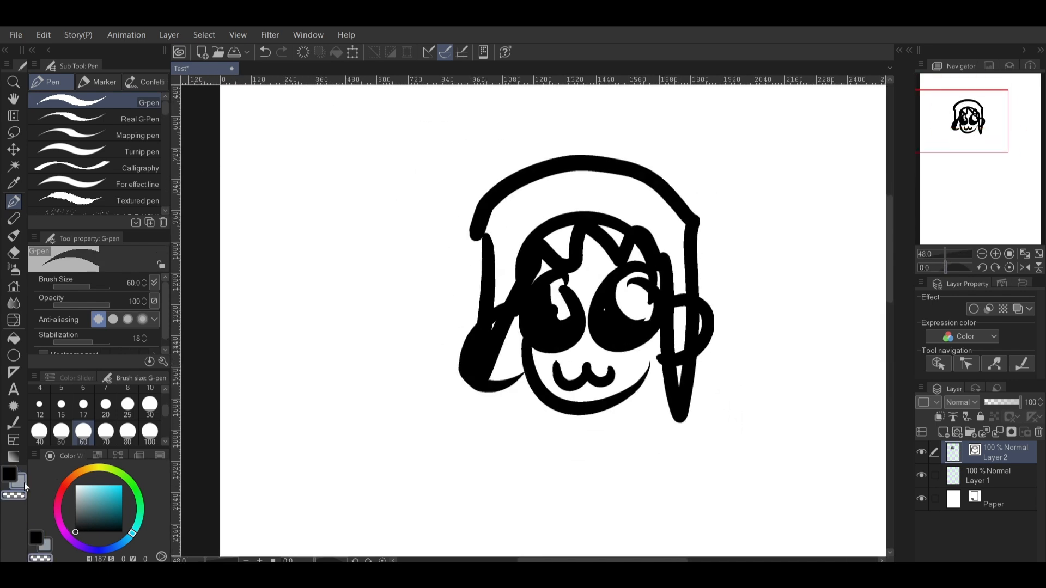
pyautogui.press('x')
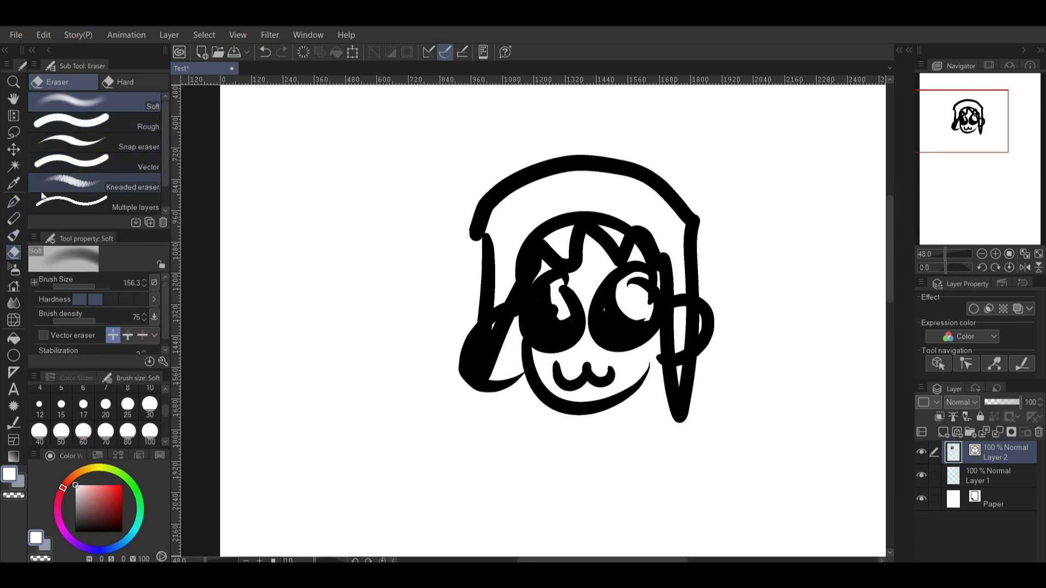
pyautogui.moveTo(669, 259); pyautogui.dragTo(685, 370)
pyautogui.hotkey('ctrl', 'z')
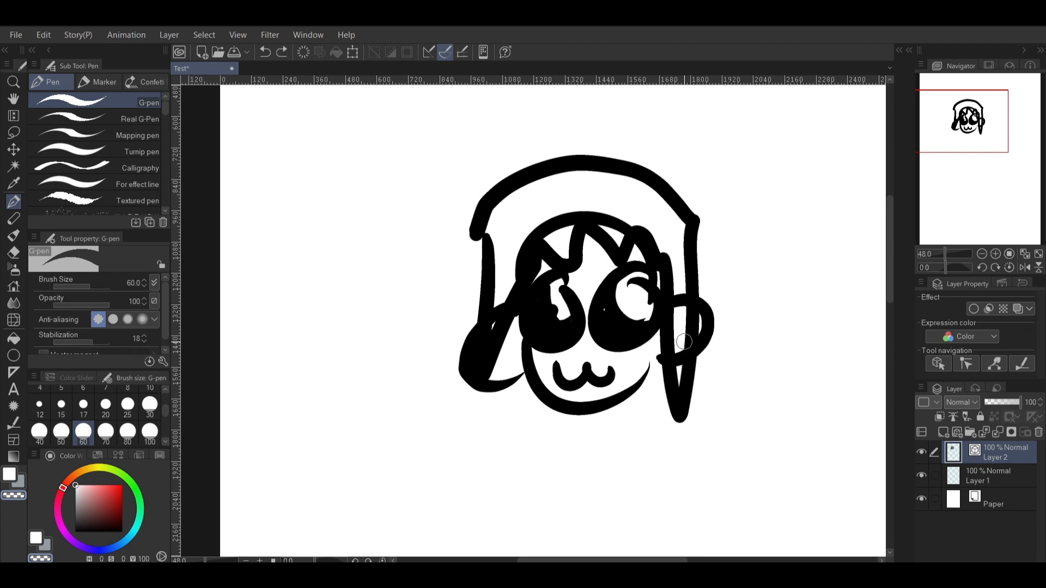
# - Set the secondary drawing color to black and make transparent the active color
pyautogui.click(21, 484)
pyautogui.click(75, 532)
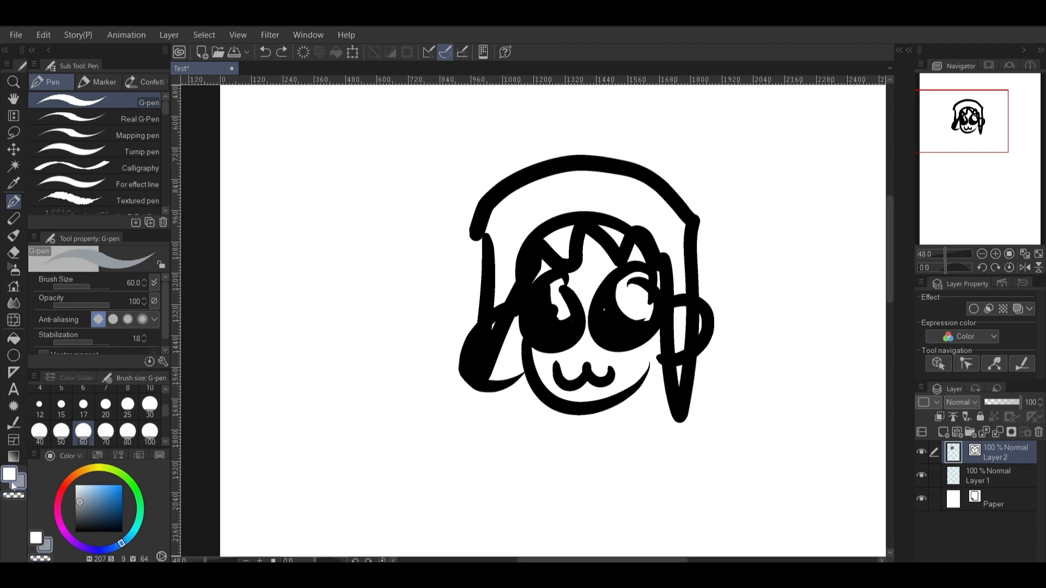
pyautogui.click(14, 495)
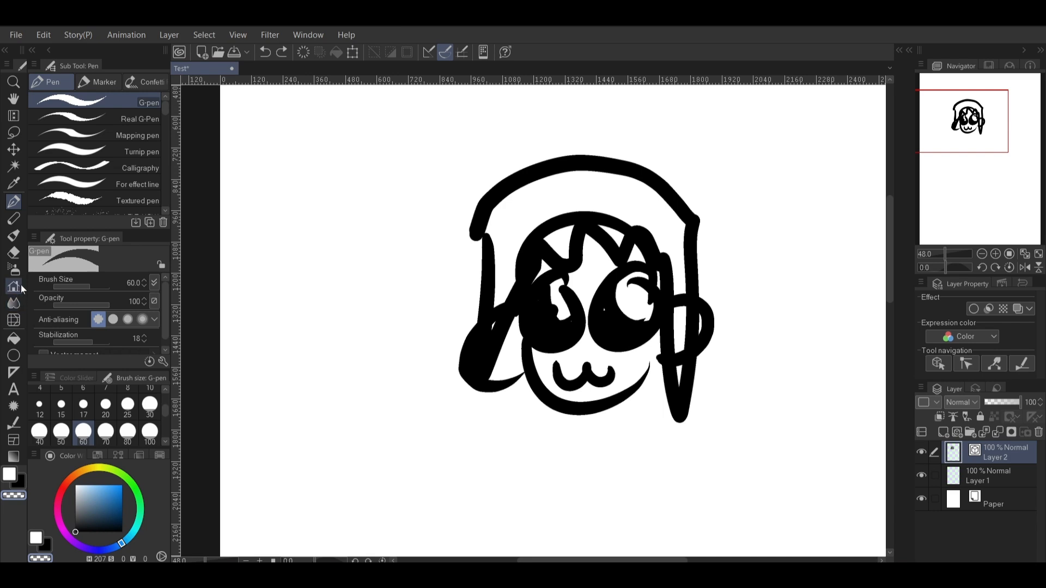
# - Choose the Vector eraser, set it to erase only touched areas, and raise its brush size to 38.8
pyautogui.click(15, 256)
pyautogui.click(109, 161)
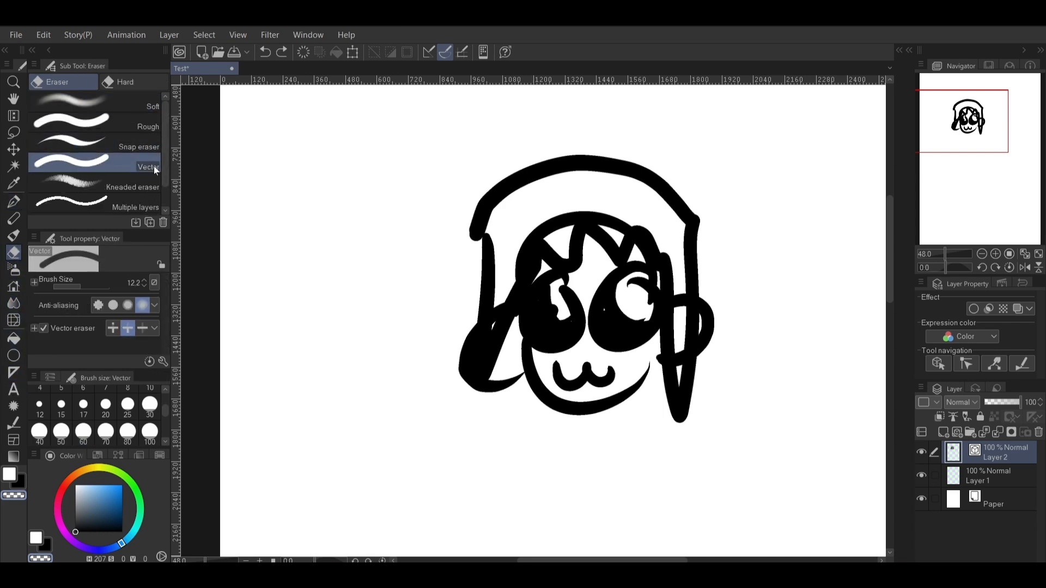
pyautogui.click(113, 328)
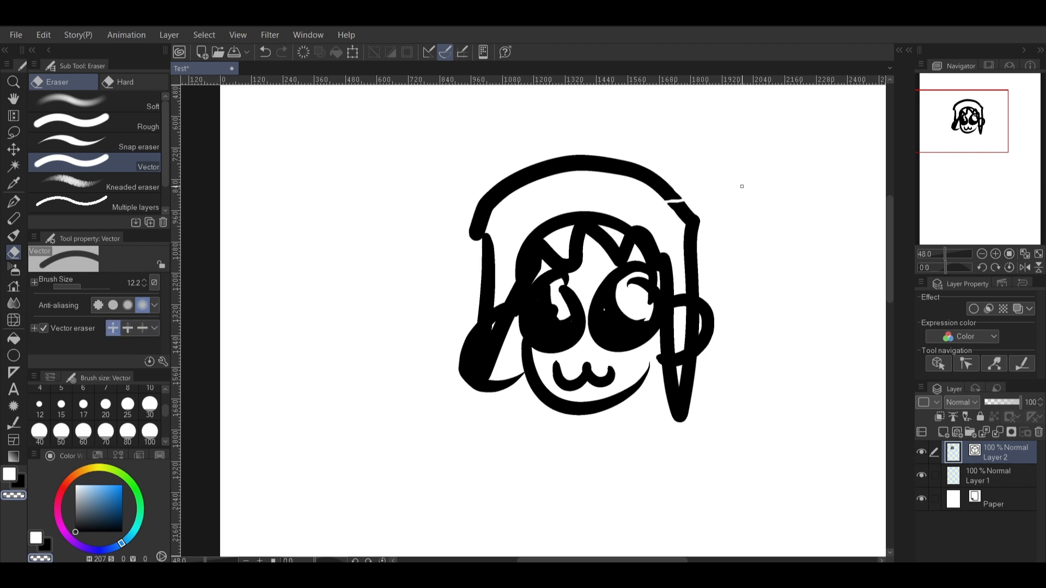
pyautogui.click(99, 287)
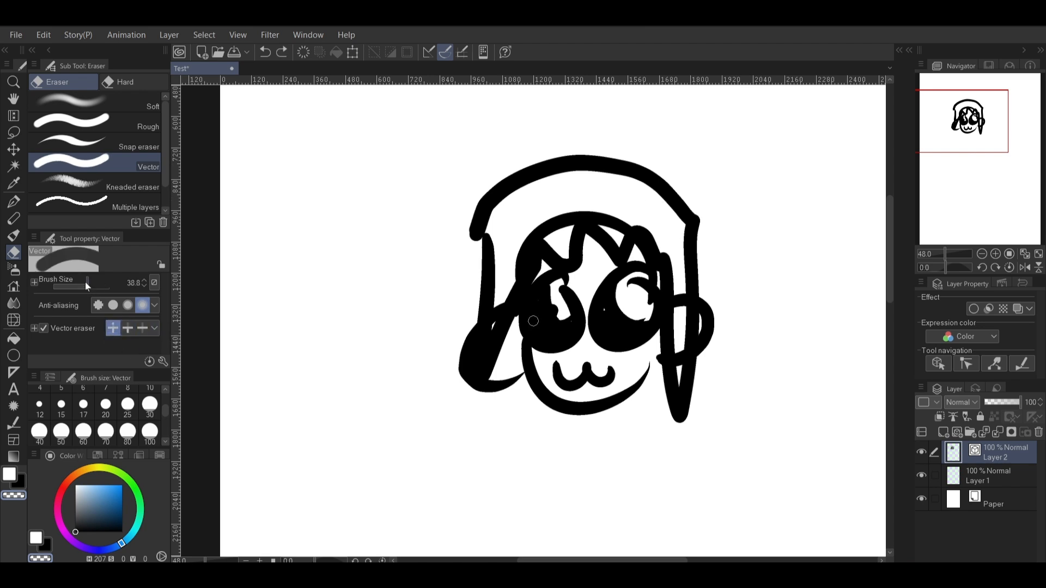
# - Try the touched-area erasing mode on the hair outline and the right-hand ear line, and undo the strokes
pyautogui.click(112, 328)
pyautogui.click(651, 181)
pyautogui.moveTo(664, 207)
pyautogui.mouseDown()
pyautogui.moveTo(701, 179)
pyautogui.moveTo(729, 220)
pyautogui.moveTo(726, 242)
pyautogui.mouseUp()
pyautogui.moveTo(679, 303); pyautogui.dragTo(681, 354)
pyautogui.hotkey('ctrl', 'z')
pyautogui.hotkey('ctrl', 'z')
pyautogui.hotkey('ctrl', 'z')
pyautogui.hotkey('ctrl', 'z')
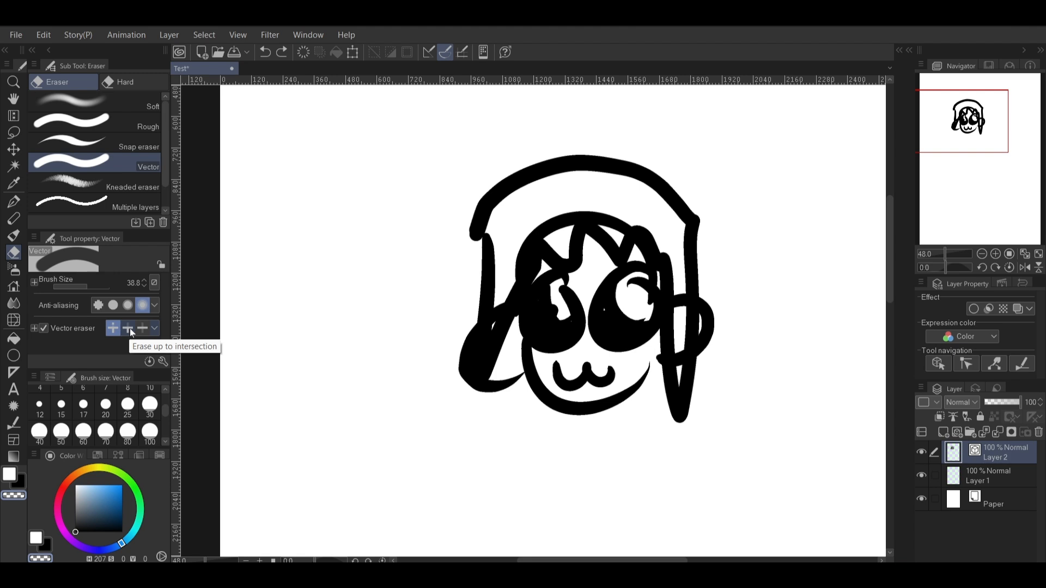
# - Set the Vector eraser to Erase up to intersection at size 29.1 and remove the ear line crossing inside the right-hand hair strand
pyautogui.click(130, 328)
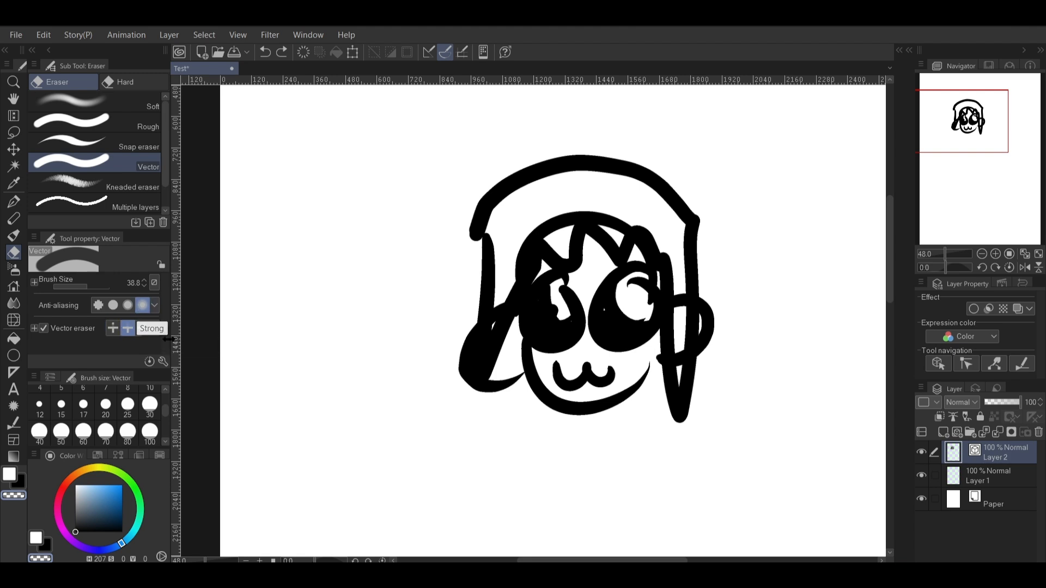
pyautogui.click(86, 287)
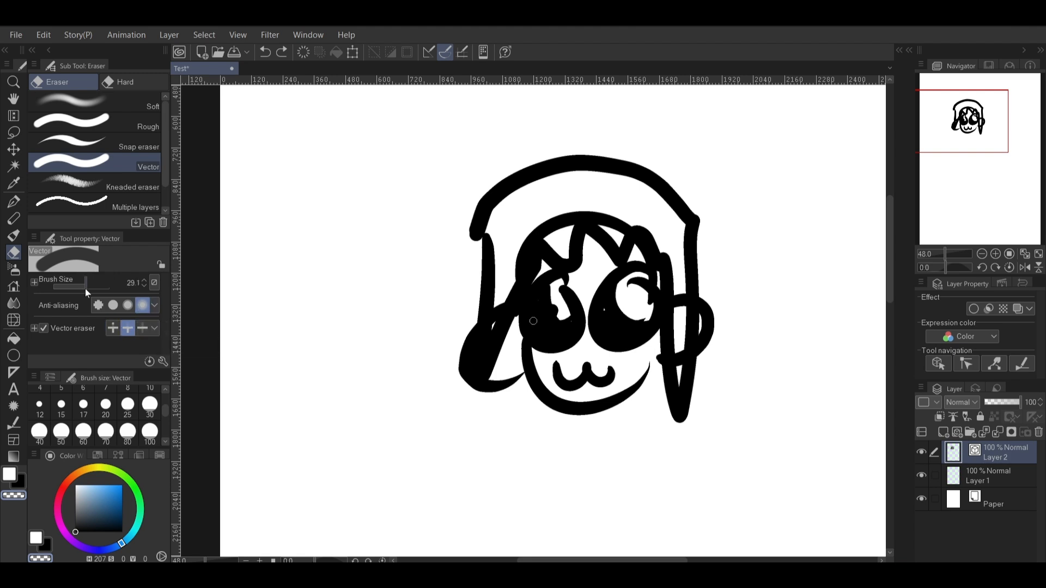
pyautogui.moveTo(681, 297); pyautogui.dragTo(680, 307)
pyautogui.click(955, 254)
pyautogui.moveTo(979, 128); pyautogui.dragTo(978, 124)
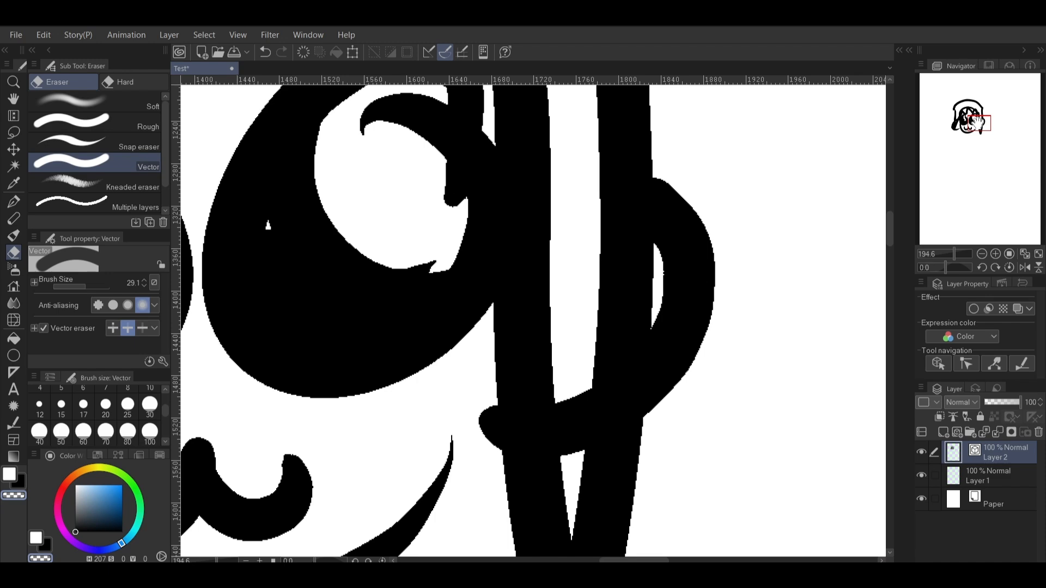
pyautogui.moveTo(575, 400); pyautogui.dragTo(576, 406)
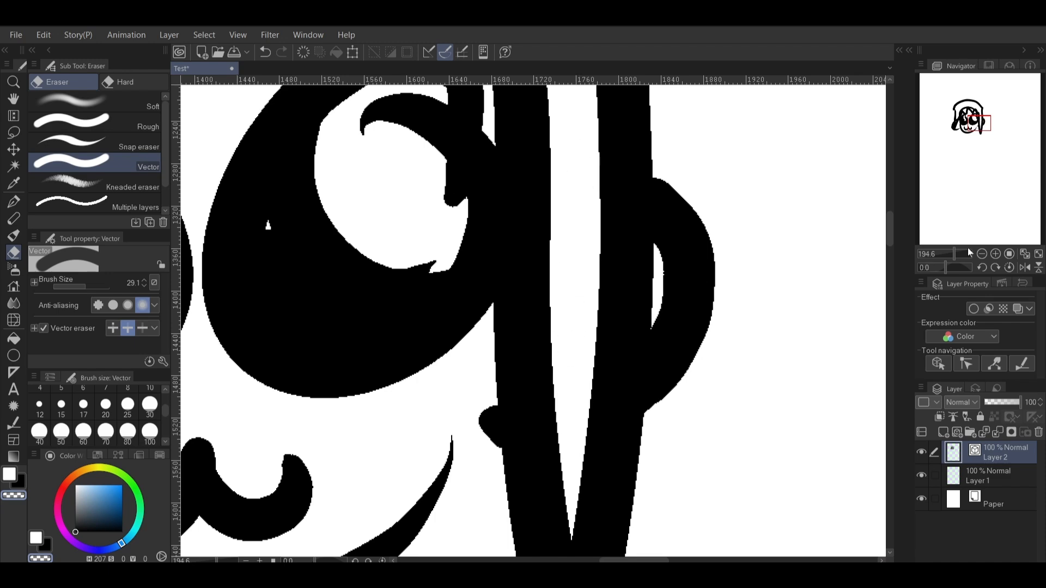
# - Erase the head outline's arc above the fringe up to its intersections with the hair
pyautogui.click(948, 251)
pyautogui.click(970, 127)
pyautogui.moveTo(968, 127); pyautogui.dragTo(975, 108)
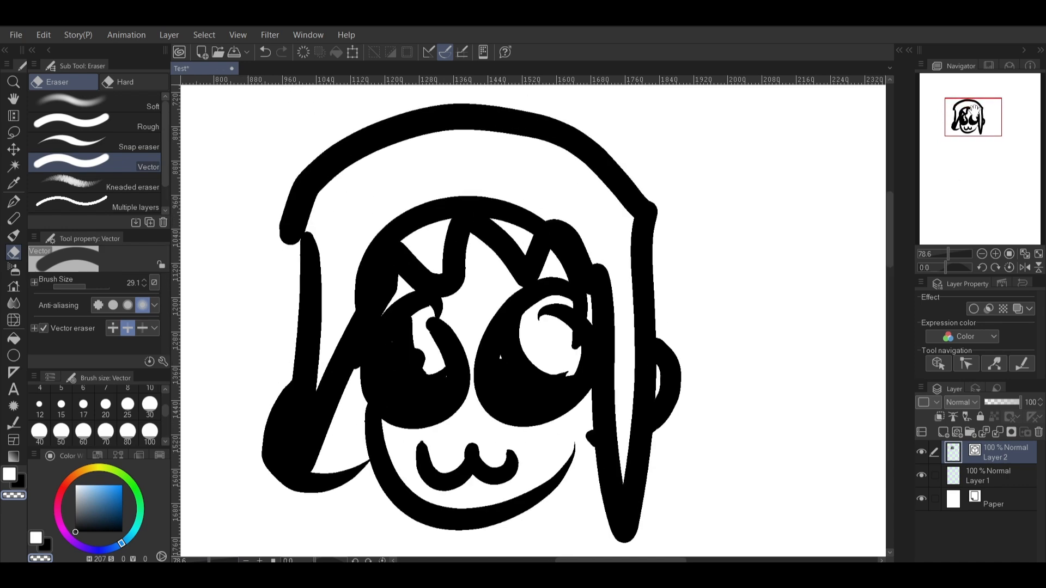
pyautogui.click(426, 210)
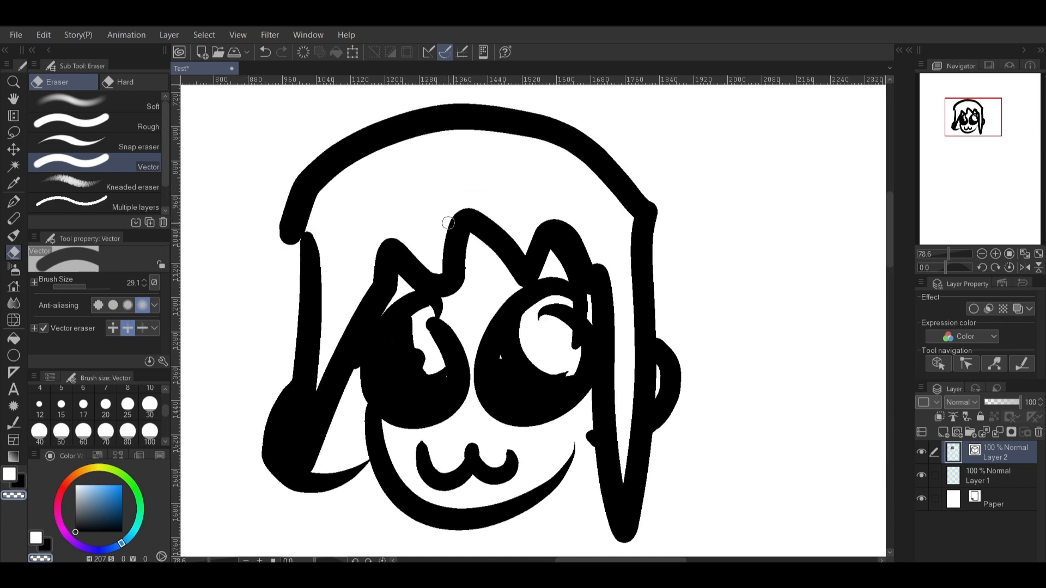
# - Adjust control points on the mouth's right tip and the upper-left hair outline with the Control point tool
pyautogui.click(1039, 254)
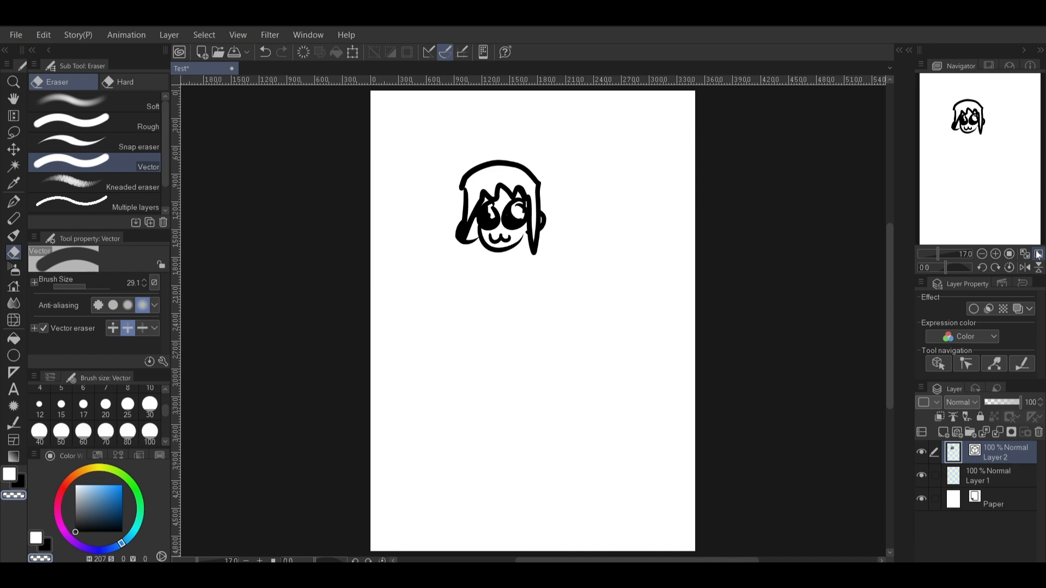
pyautogui.click(944, 255)
pyautogui.moveTo(974, 149); pyautogui.dragTo(969, 120)
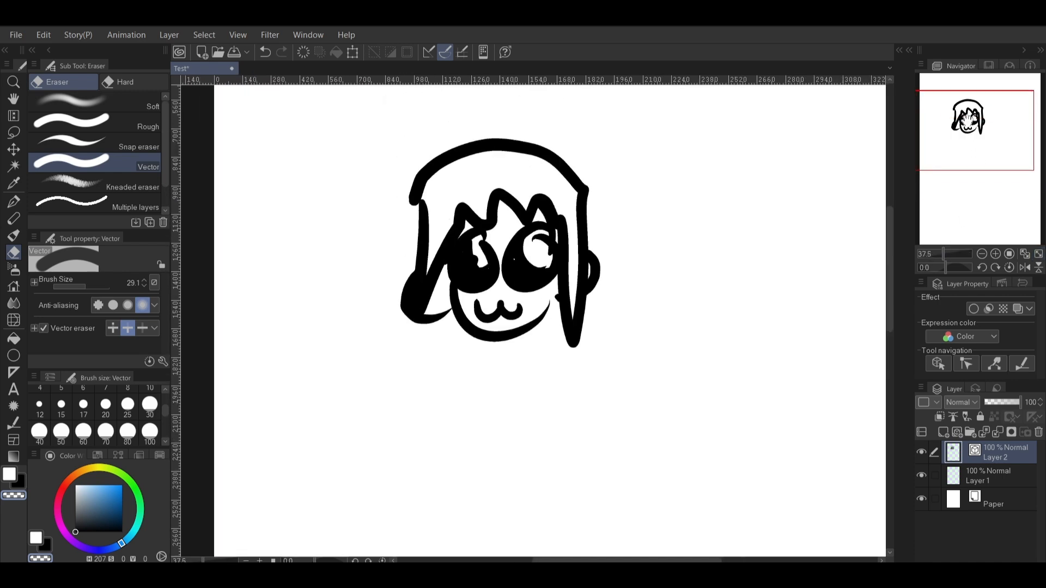
pyautogui.click(15, 422)
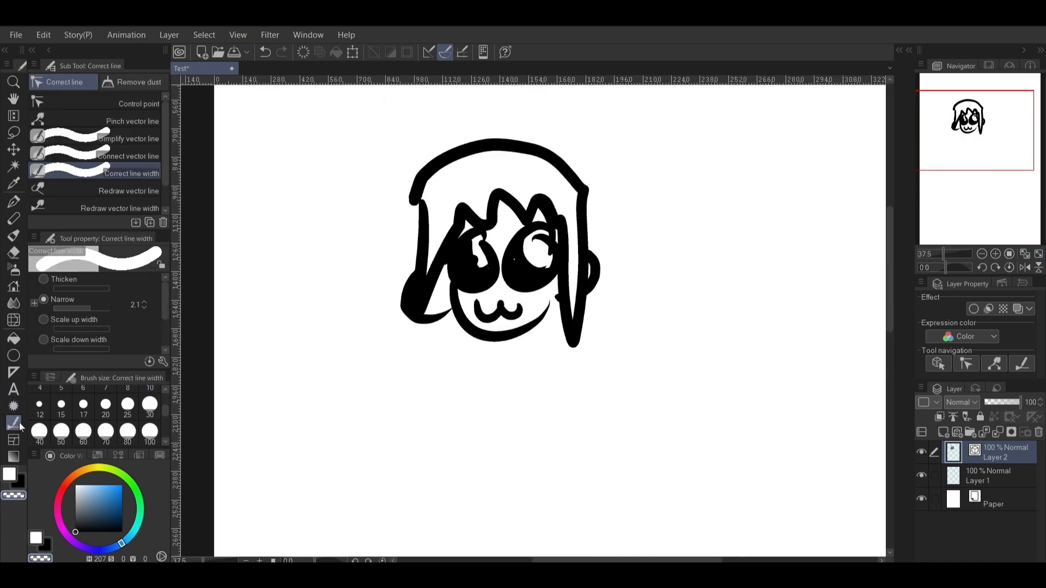
pyautogui.click(157, 105)
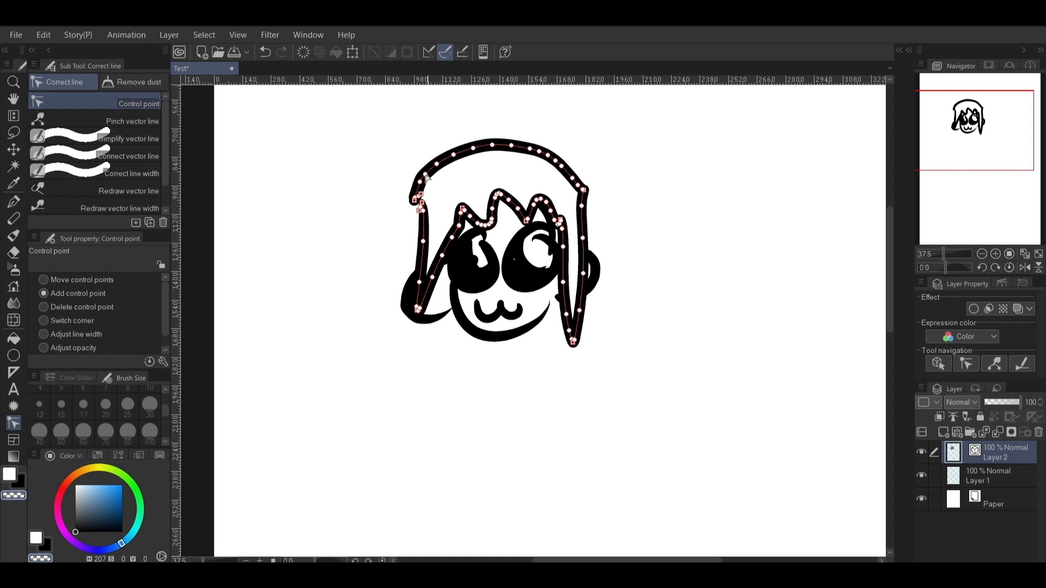
pyautogui.moveTo(437, 163)
pyautogui.mouseDown()
pyautogui.moveTo(434, 135)
pyautogui.moveTo(442, 162)
pyautogui.mouseUp()
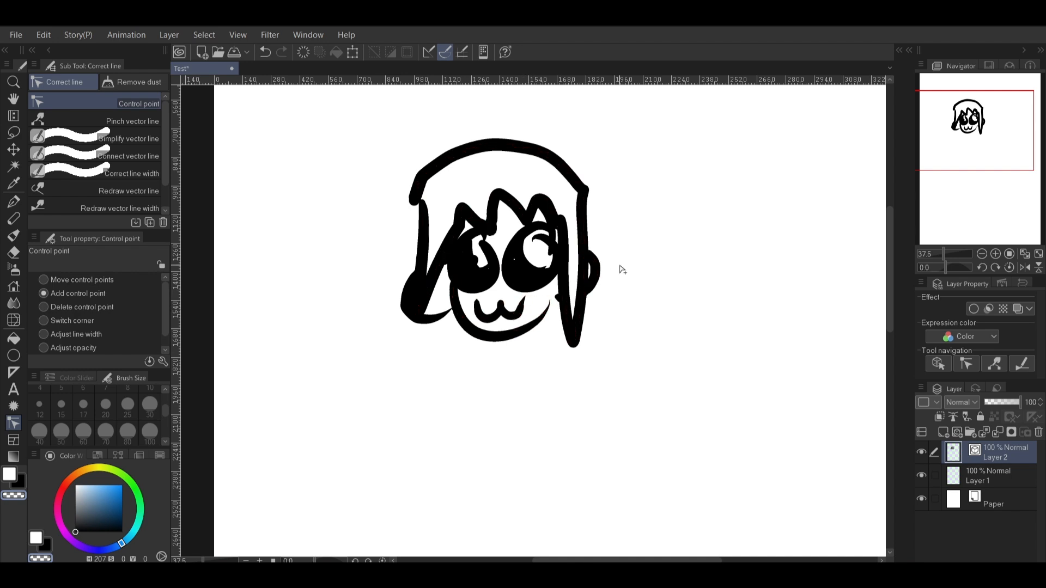
# - Try reshaping the chin and stretching the right-hand hair strand far downward with Pinch vector line, and undo the changes
pyautogui.click(158, 117)
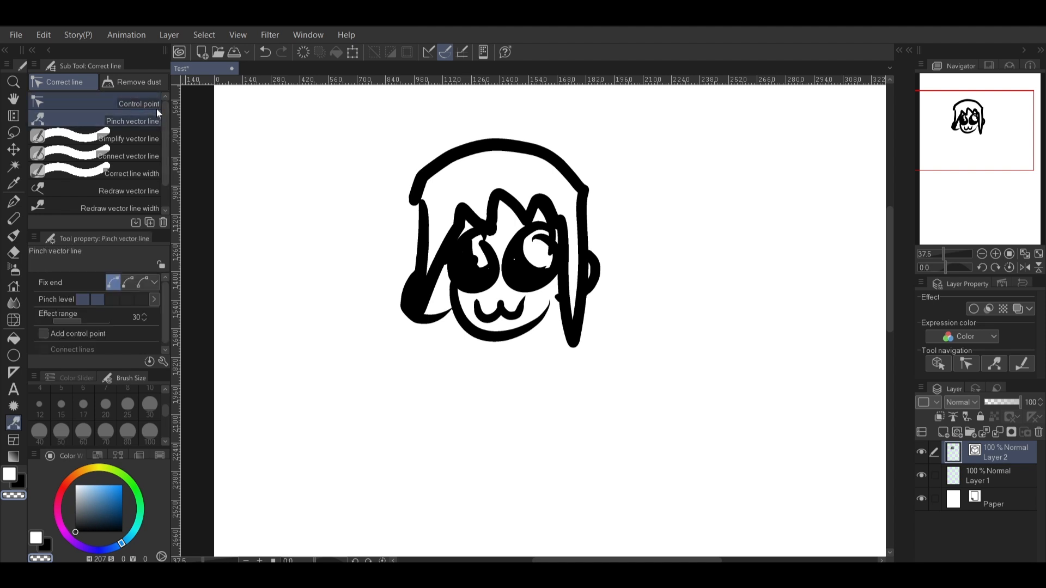
pyautogui.moveTo(507, 341)
pyautogui.mouseDown()
pyautogui.moveTo(522, 388)
pyautogui.moveTo(501, 478)
pyautogui.moveTo(567, 150)
pyautogui.moveTo(621, 342)
pyautogui.moveTo(499, 387)
pyautogui.moveTo(503, 339)
pyautogui.mouseUp()
pyautogui.moveTo(582, 338); pyautogui.dragTo(591, 489)
pyautogui.moveTo(583, 435); pyautogui.dragTo(802, 312)
pyautogui.hotkey('ctrl', 'z')
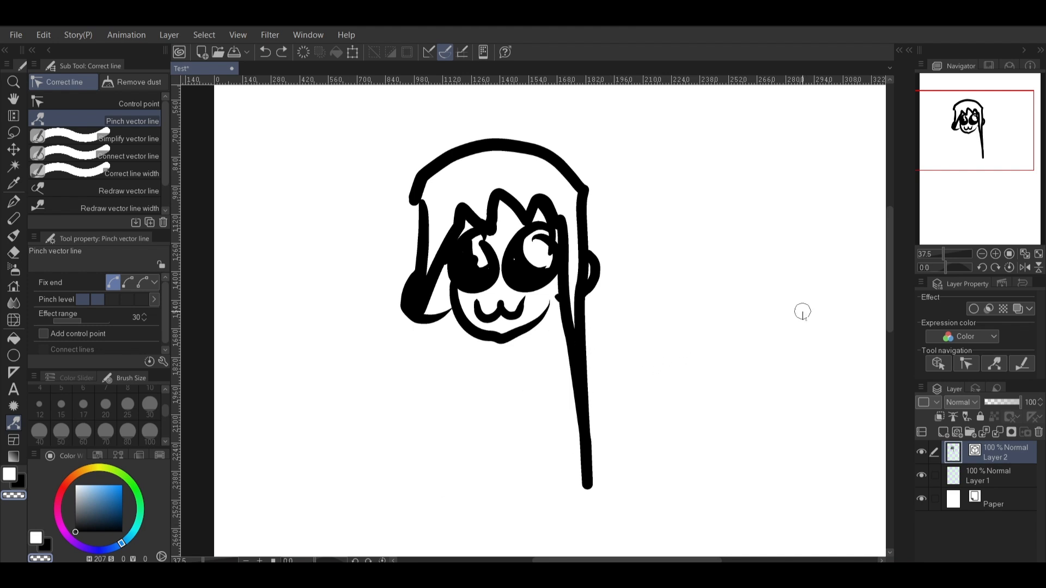
pyautogui.hotkey('ctrl', 'z')
# - Simplify the fringe line with Simplify vector line and inspect its control points
pyautogui.click(155, 135)
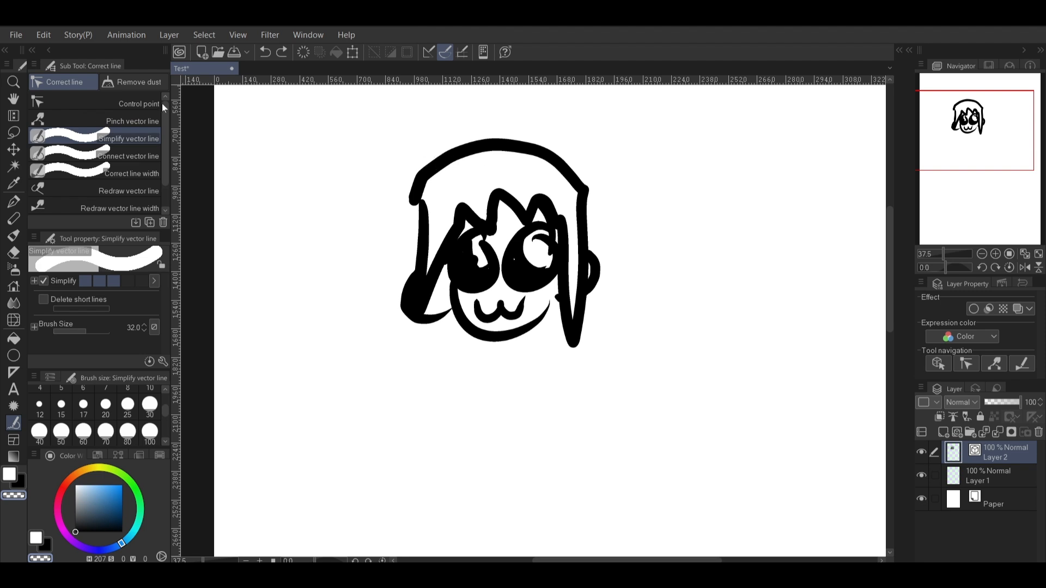
pyautogui.click(137, 103)
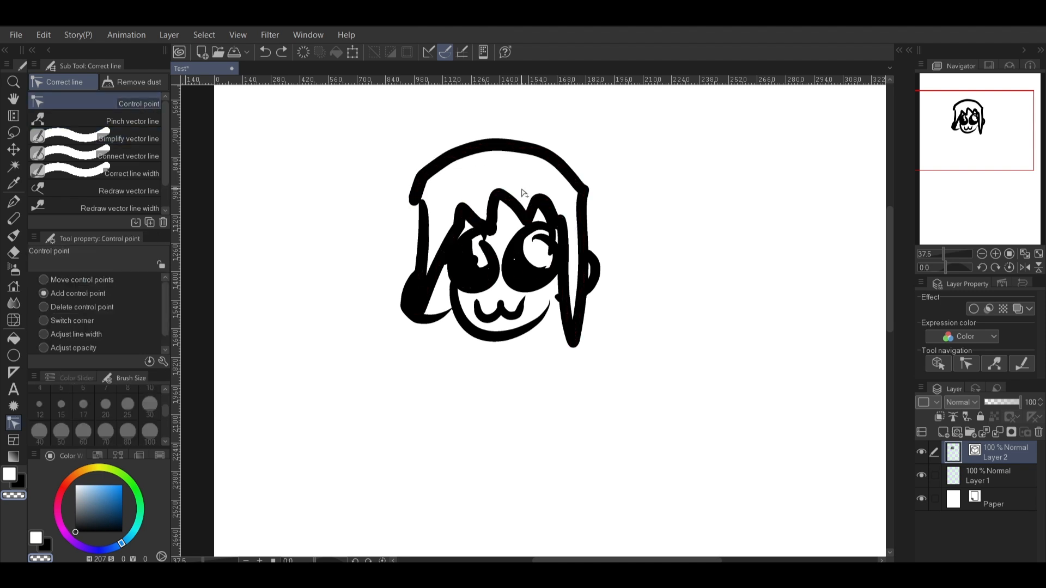
pyautogui.click(155, 135)
pyautogui.moveTo(518, 216)
pyautogui.mouseDown()
pyautogui.moveTo(466, 212)
pyautogui.moveTo(480, 215)
pyautogui.mouseUp()
pyautogui.click(134, 103)
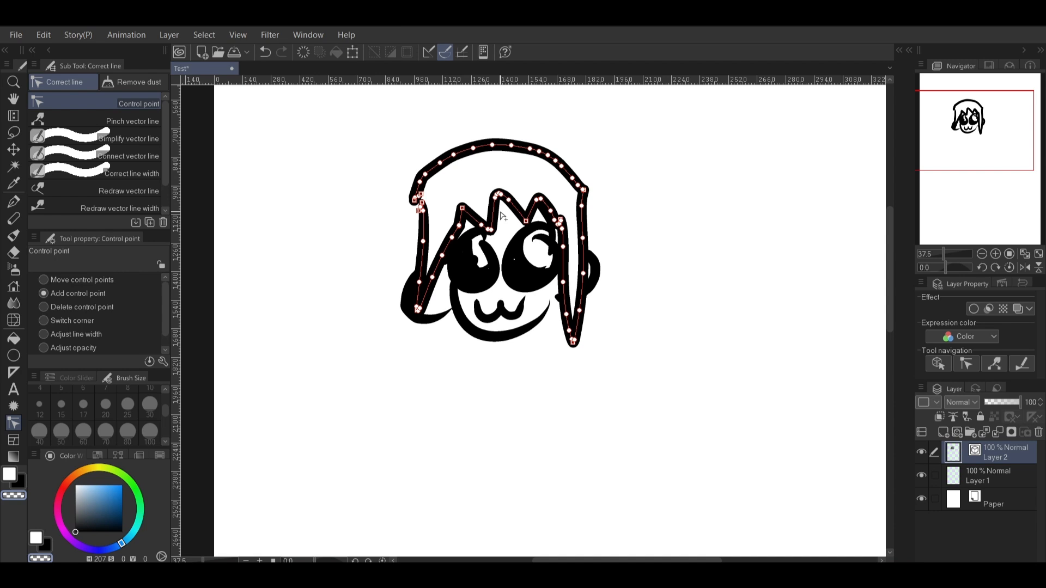
# - Draw two black curved shoulder strokes below the face with the G-pen, leaving a small gap between their upper ends
pyautogui.click(139, 156)
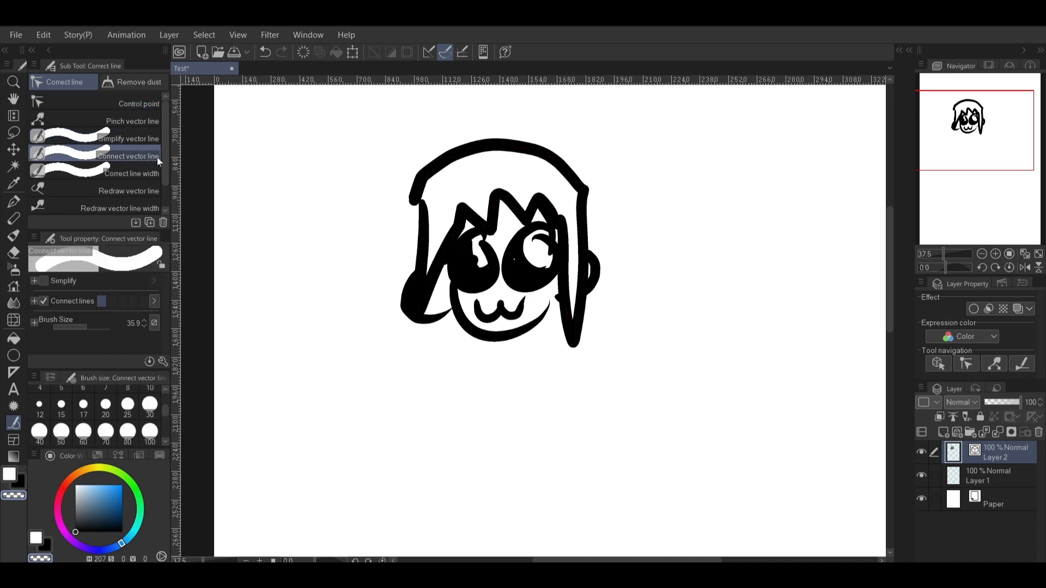
pyautogui.click(18, 200)
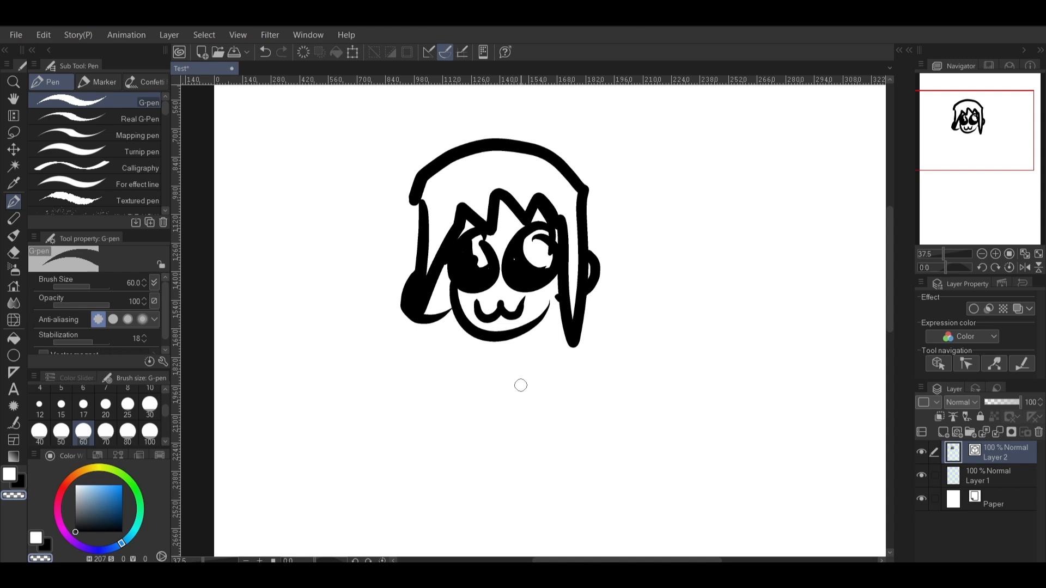
pyautogui.press('x')
pyautogui.moveTo(342, 507)
pyautogui.mouseDown()
pyautogui.moveTo(409, 443)
pyautogui.moveTo(507, 399)
pyautogui.moveTo(661, 516)
pyautogui.mouseUp()
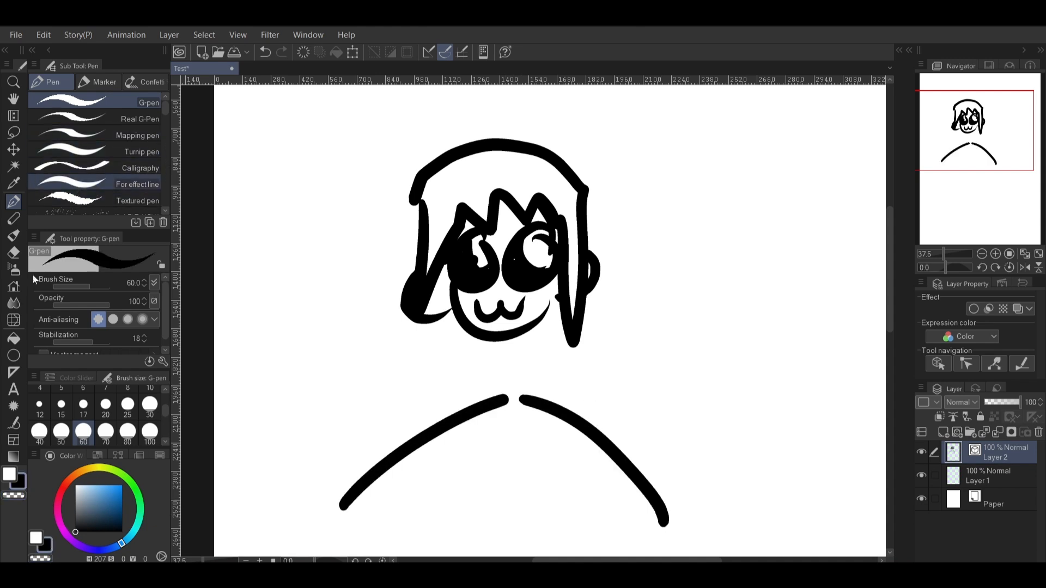
# - Try Connect vector line on the two shoulder strokes below the face, and undo both strokes
pyautogui.click(16, 382)
pyautogui.click(17, 376)
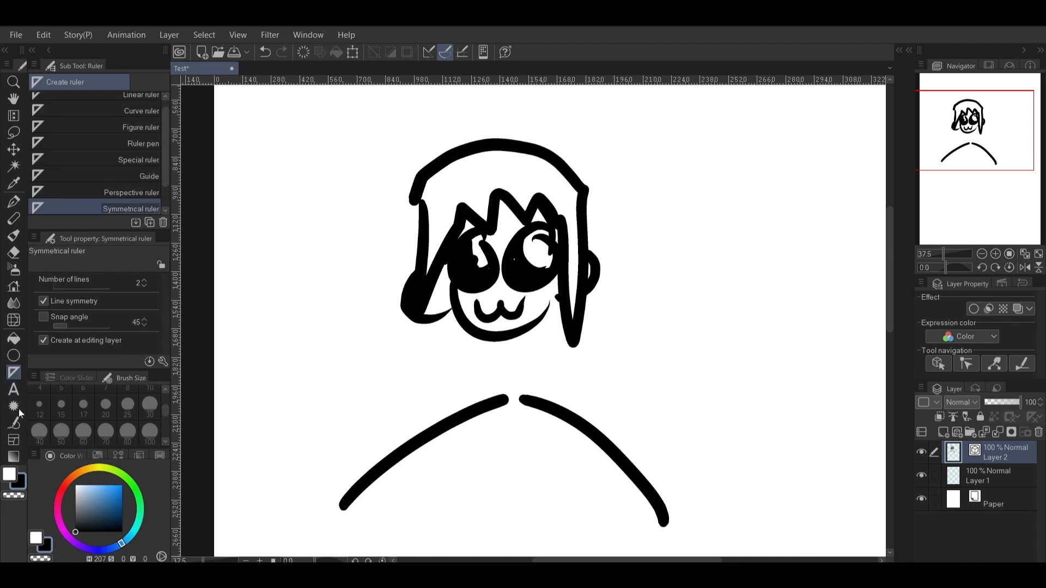
pyautogui.click(16, 419)
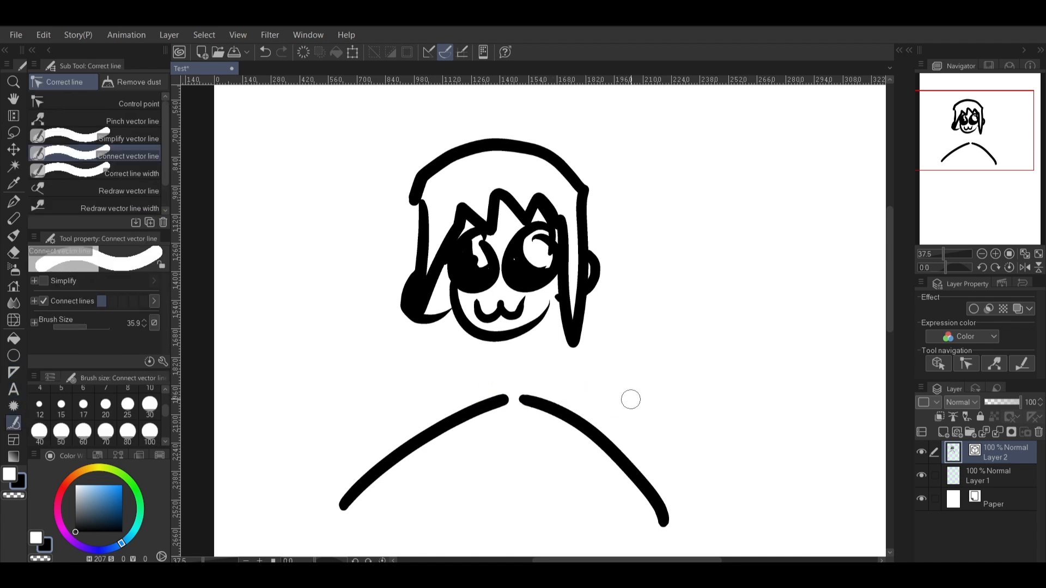
pyautogui.click(20, 199)
pyautogui.click(14, 422)
pyautogui.click(132, 99)
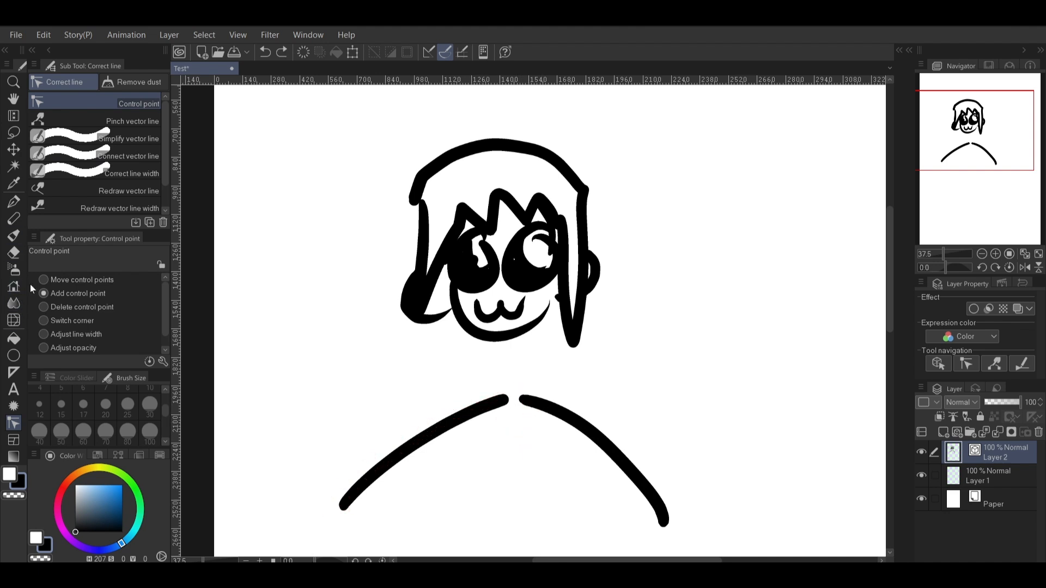
pyautogui.hotkey('ctrl', 'z')
pyautogui.hotkey('ctrl', 'z')
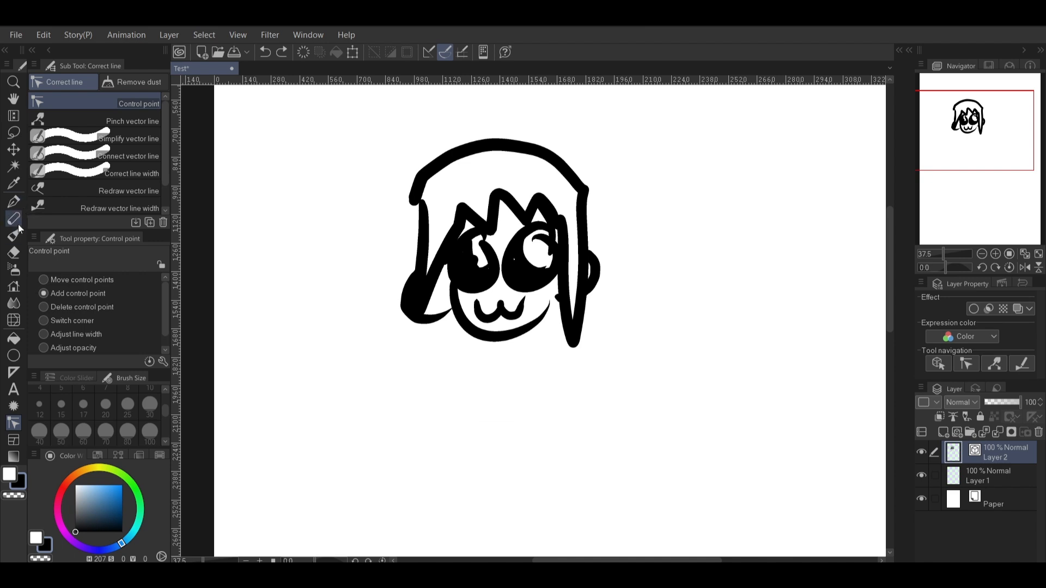
# - Draw two crossing curved strokes below the face with the G-pen and inspect their control points
pyautogui.click(14, 202)
pyautogui.moveTo(374, 522); pyautogui.dragTo(455, 399)
pyautogui.moveTo(331, 456); pyautogui.dragTo(474, 473)
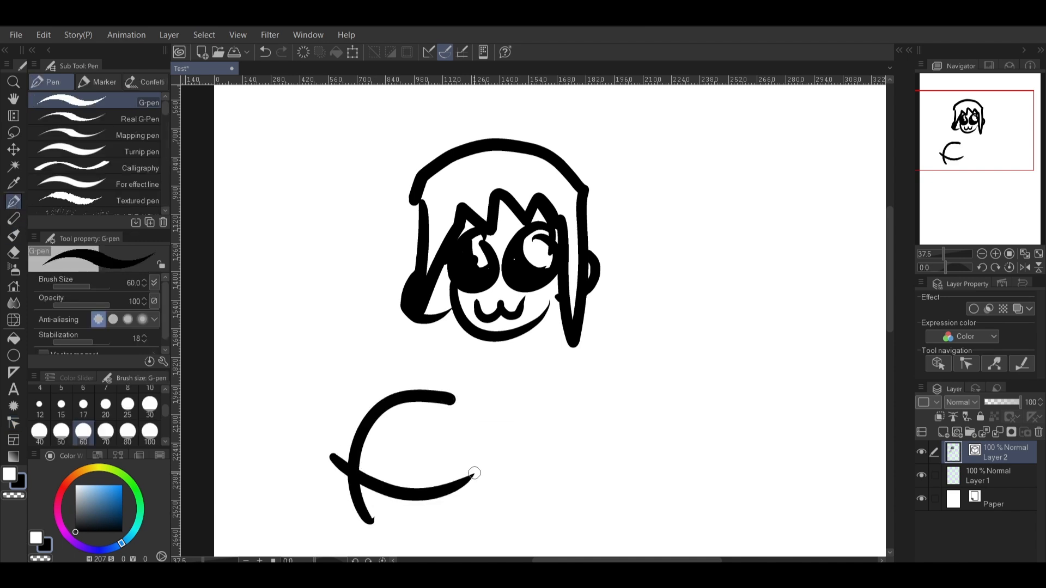
pyautogui.click(14, 424)
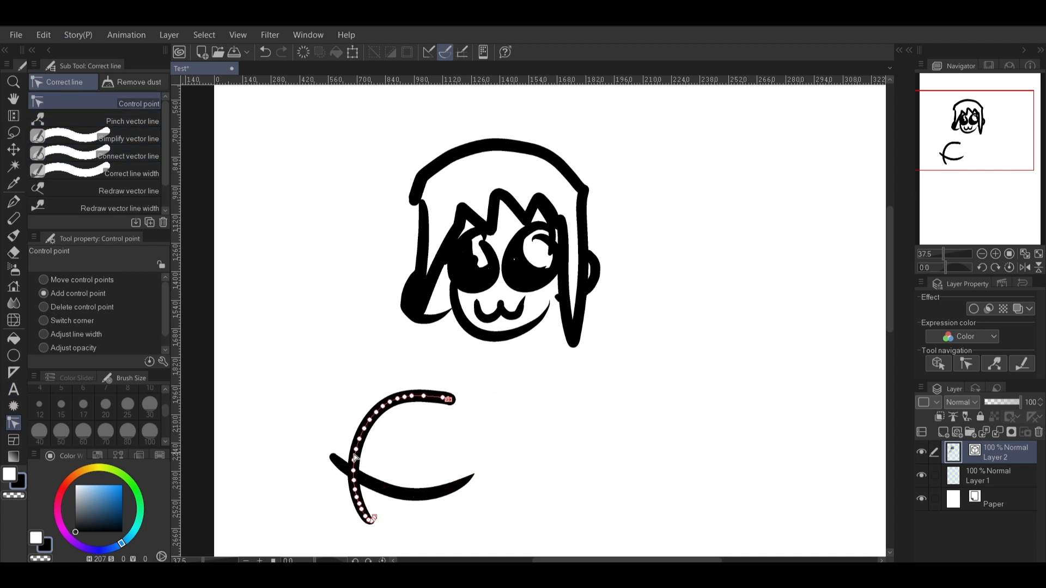
pyautogui.click(156, 155)
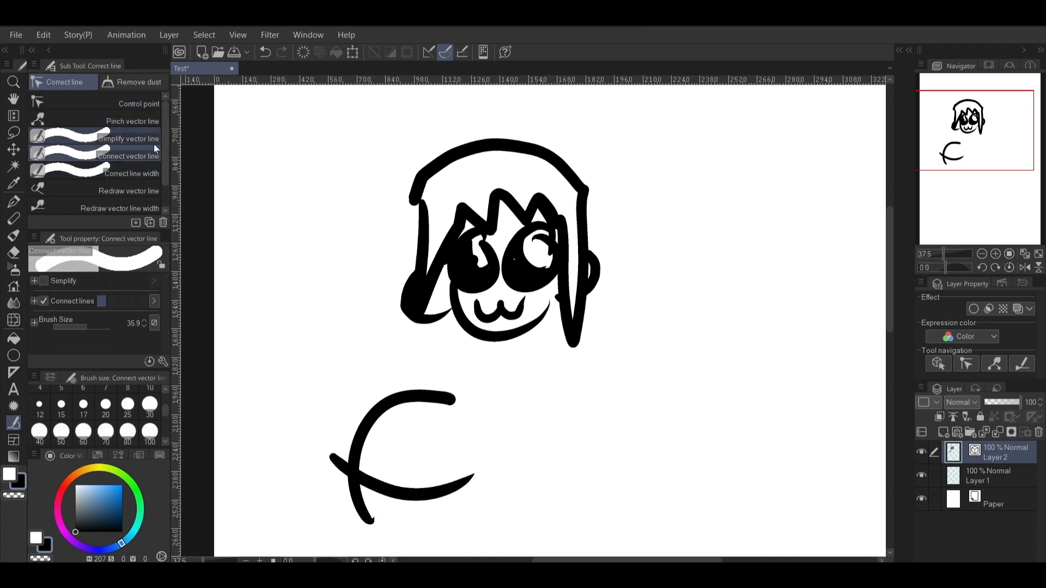
pyautogui.click(146, 104)
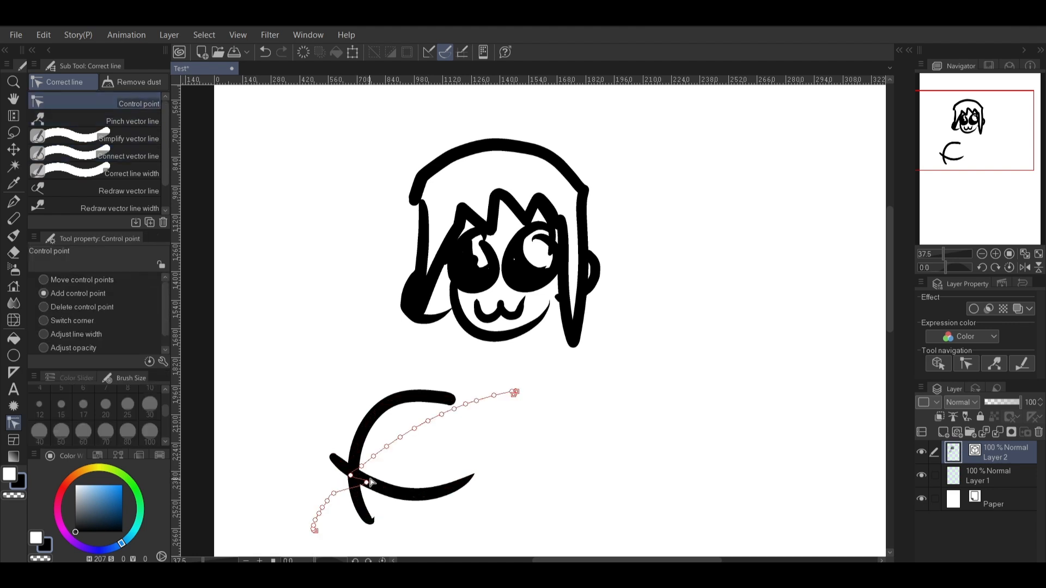
# - Try joining the two crossing strokes with Connect vector line, and undo both strokes
pyautogui.click(155, 152)
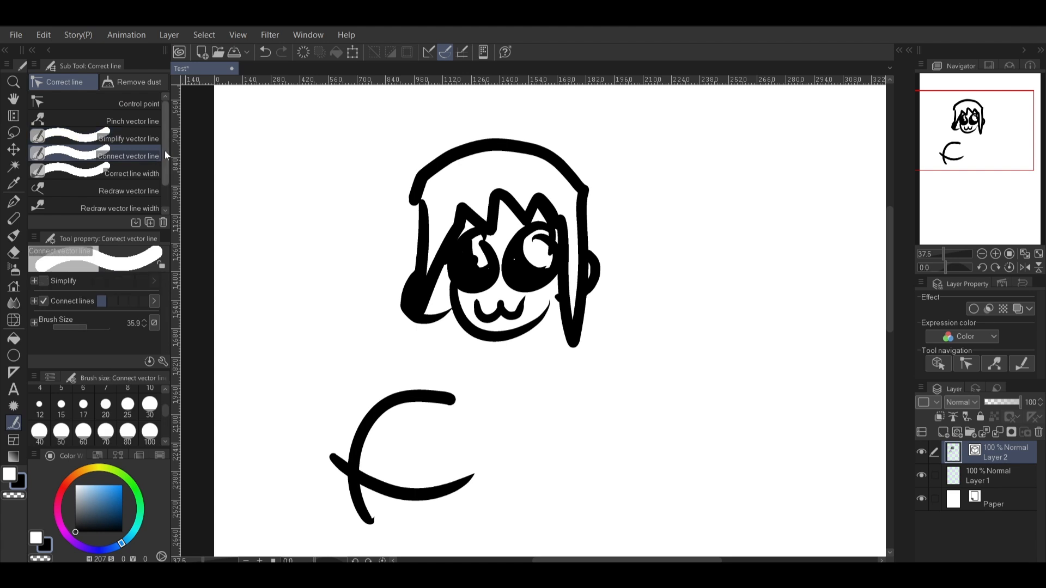
pyautogui.moveTo(368, 393); pyautogui.dragTo(436, 481)
pyautogui.moveTo(345, 472); pyautogui.dragTo(377, 515)
pyautogui.moveTo(446, 482)
pyautogui.mouseDown()
pyautogui.moveTo(420, 447)
pyautogui.moveTo(497, 474)
pyautogui.mouseUp()
pyautogui.click(136, 104)
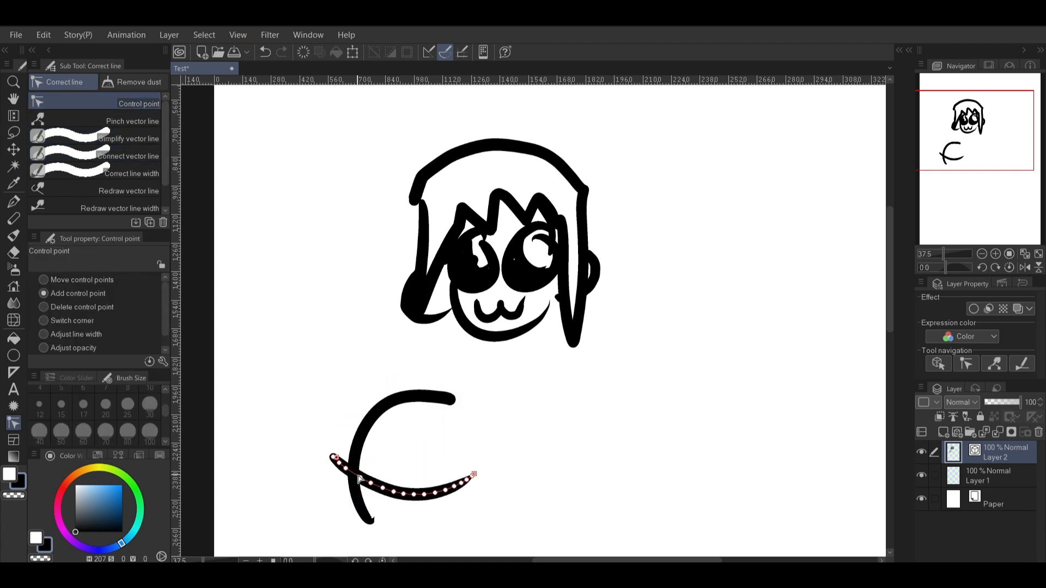
pyautogui.hotkey('ctrl', 'z')
pyautogui.hotkey('ctrl', 'z')
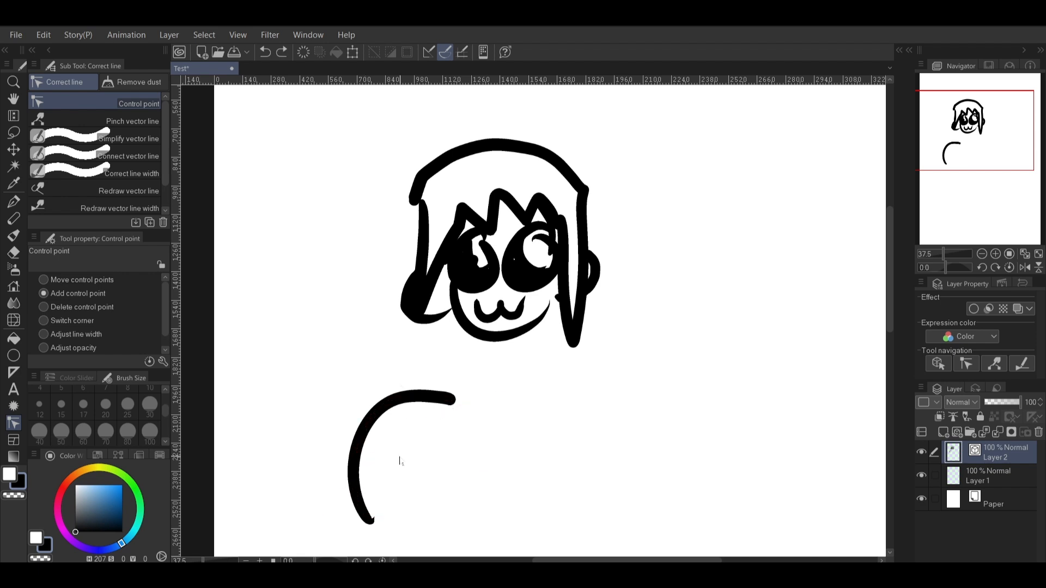
pyautogui.hotkey('ctrl', 'z')
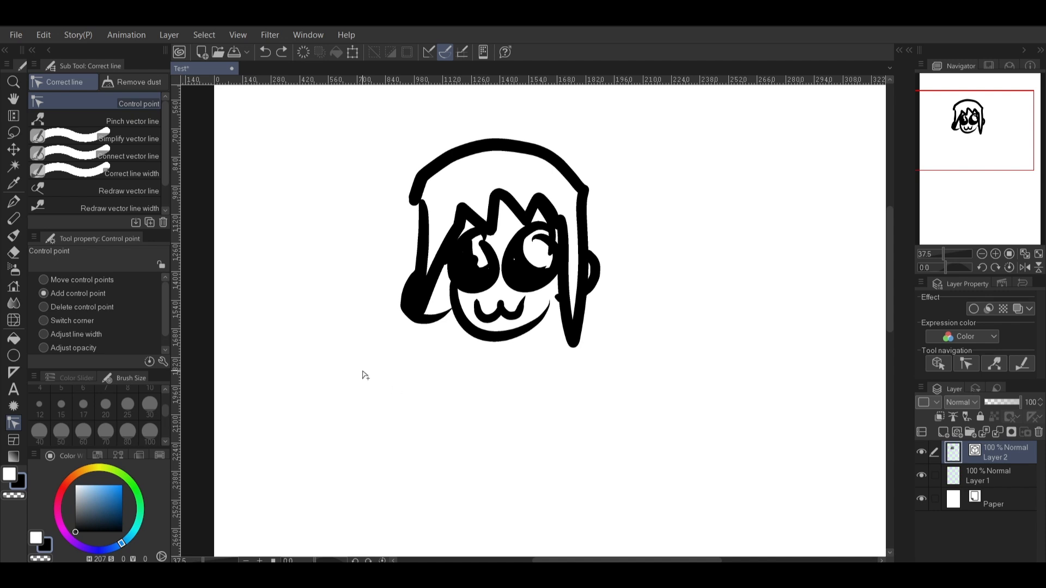
# - Thicken the upper hair outline using Correct line width with the Thicken option at 4.2
pyautogui.click(155, 170)
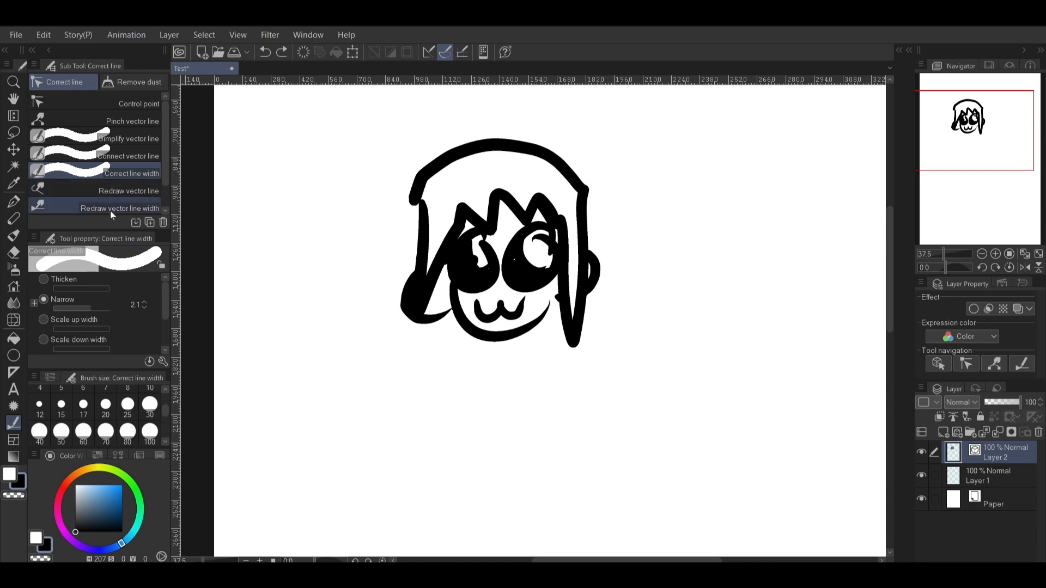
pyautogui.click(44, 279)
pyautogui.moveTo(416, 183); pyautogui.dragTo(551, 148)
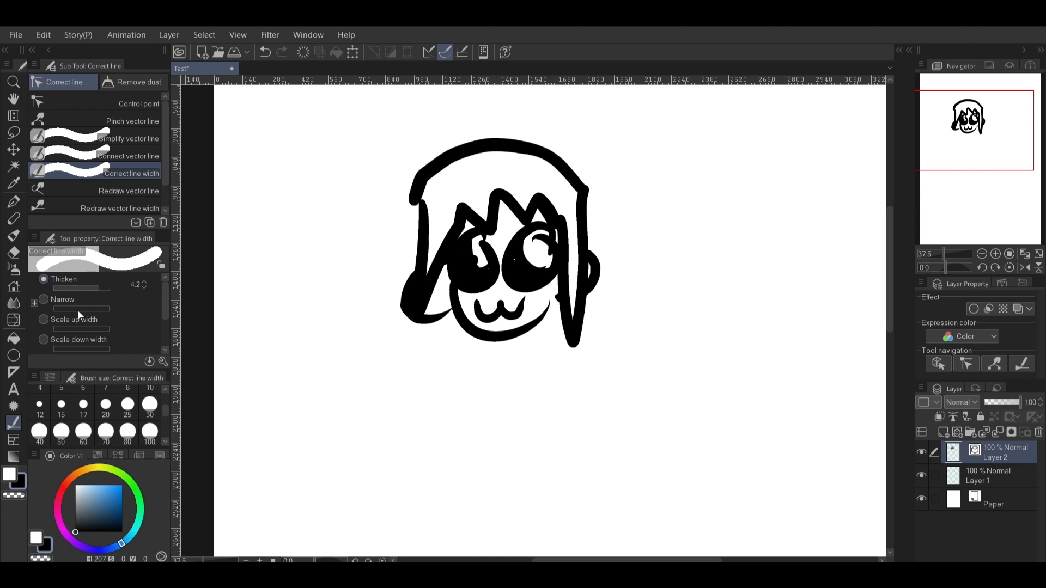
pyautogui.moveTo(447, 161)
pyautogui.mouseDown()
pyautogui.moveTo(507, 140)
pyautogui.moveTo(464, 136)
pyautogui.moveTo(507, 166)
pyautogui.moveTo(514, 148)
pyautogui.mouseUp()
# - Switch Correct line width to Narrow at 2.9 and brush over the hair outline, fringe and left strand
pyautogui.click(58, 298)
pyautogui.moveTo(456, 121)
pyautogui.mouseDown()
pyautogui.moveTo(460, 152)
pyautogui.moveTo(522, 150)
pyautogui.mouseUp()
pyautogui.scroll(-2, 169, 303)
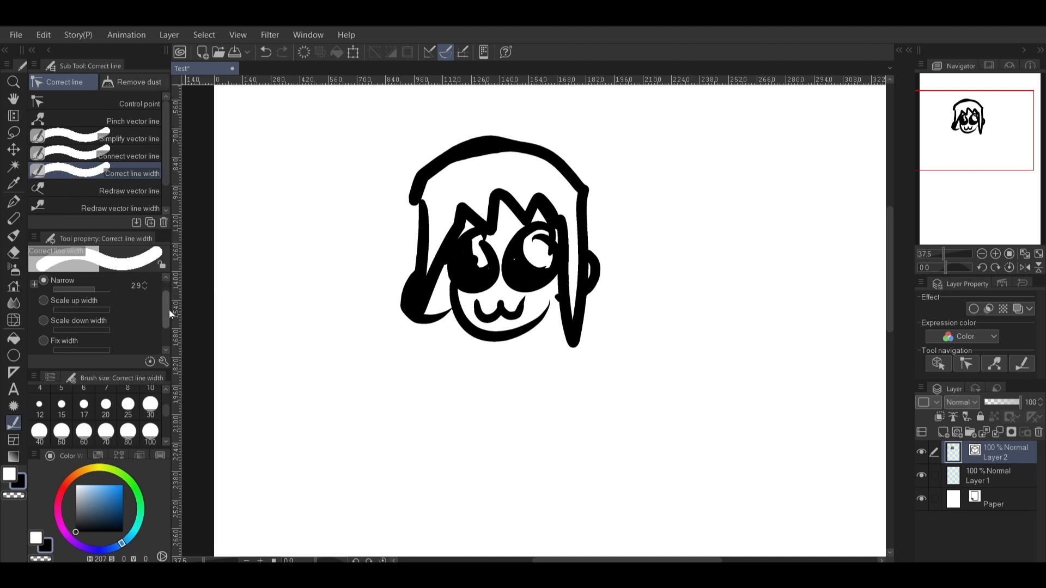
pyautogui.moveTo(409, 145); pyautogui.dragTo(590, 142)
pyautogui.moveTo(409, 162); pyautogui.dragTo(522, 126)
pyautogui.moveTo(461, 139)
pyautogui.mouseDown()
pyautogui.moveTo(501, 137)
pyautogui.moveTo(483, 143)
pyautogui.mouseUp()
pyautogui.moveTo(500, 204)
pyautogui.mouseDown()
pyautogui.moveTo(491, 205)
pyautogui.moveTo(491, 190)
pyautogui.mouseUp()
pyautogui.moveTo(439, 262)
pyautogui.mouseDown()
pyautogui.moveTo(418, 295)
pyautogui.moveTo(415, 285)
pyautogui.mouseUp()
# - Thicken the hair outline, fringe, eye and mouth lines using Correct line width with the Thicken option
pyautogui.scroll(3, 106, 300)
pyautogui.click(44, 279)
pyautogui.moveTo(425, 226)
pyautogui.mouseDown()
pyautogui.moveTo(446, 260)
pyautogui.moveTo(435, 294)
pyautogui.mouseUp()
pyautogui.moveTo(526, 179); pyautogui.dragTo(512, 190)
pyautogui.moveTo(474, 145)
pyautogui.mouseDown()
pyautogui.moveTo(457, 147)
pyautogui.moveTo(534, 136)
pyautogui.moveTo(577, 265)
pyautogui.mouseUp()
pyautogui.moveTo(517, 297); pyautogui.dragTo(492, 305)
pyautogui.moveTo(455, 260); pyautogui.dragTo(463, 223)
pyautogui.moveTo(564, 191); pyautogui.dragTo(570, 273)
pyautogui.moveTo(520, 295)
pyautogui.mouseDown()
pyautogui.moveTo(461, 226)
pyautogui.moveTo(501, 305)
pyautogui.mouseUp()
pyautogui.moveTo(532, 227)
pyautogui.mouseDown()
pyautogui.moveTo(537, 248)
pyautogui.moveTo(532, 235)
pyautogui.moveTo(518, 272)
pyautogui.moveTo(537, 257)
pyautogui.moveTo(470, 256)
pyautogui.moveTo(599, 231)
pyautogui.moveTo(596, 245)
pyautogui.mouseUp()
# - Narrow the lines around the left eye using Correct line width at 2.9, and undo the narrowing
pyautogui.click(69, 299)
pyautogui.moveTo(480, 267)
pyautogui.mouseDown()
pyautogui.moveTo(652, 257)
pyautogui.moveTo(445, 246)
pyautogui.moveTo(536, 256)
pyautogui.moveTo(479, 257)
pyautogui.mouseUp()
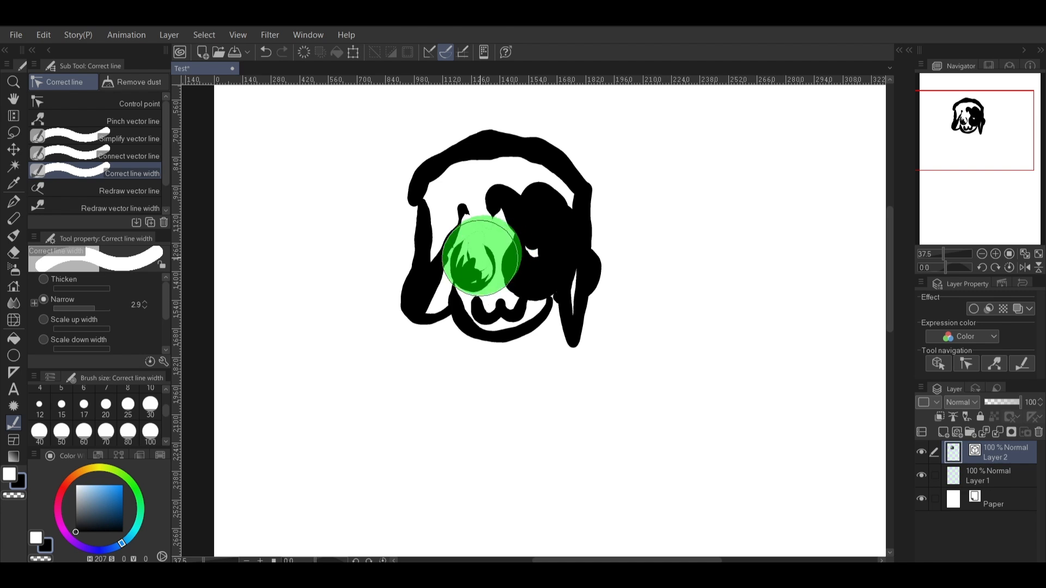
pyautogui.hotkey('ctrl', 'z')
pyautogui.hotkey('ctrl', 'z')
pyautogui.hotkey('ctrl', 'z')
pyautogui.hotkey('ctrl', 'z')
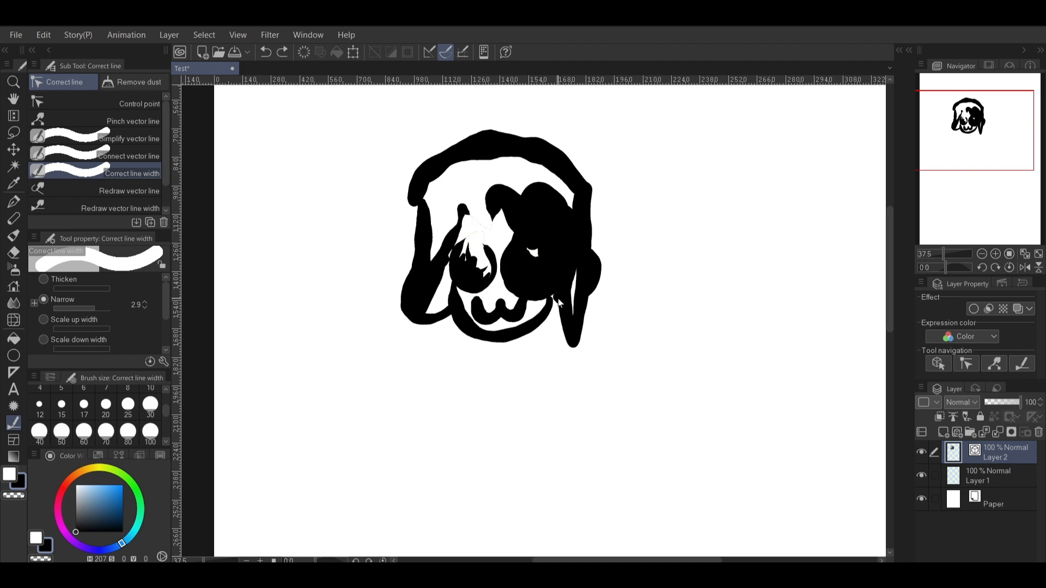
pyautogui.hotkey('ctrl', 'z')
pyautogui.hotkey('ctrl', 'z')
pyautogui.hotkey('ctrl', 'z')
pyautogui.hotkey('ctrl', 'z')
pyautogui.hotkey('ctrl', 'z')
pyautogui.hotkey('ctrl', 'z')
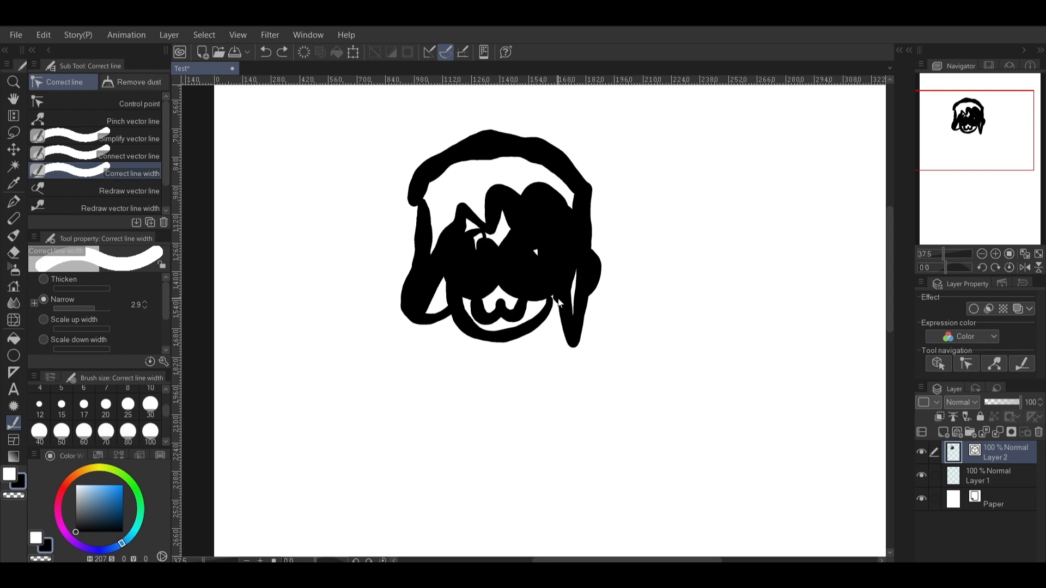
pyautogui.hotkey('ctrl', 'z')
pyautogui.hotkey('ctrl', 'z')
pyautogui.hotkey('ctrl', 'z')
pyautogui.hotkey('ctrl', 'z')
pyautogui.hotkey('ctrl', 'z')
pyautogui.hotkey('ctrl', 'z')
pyautogui.hotkey('ctrl', 'z')
pyautogui.hotkey('ctrl', 'z')
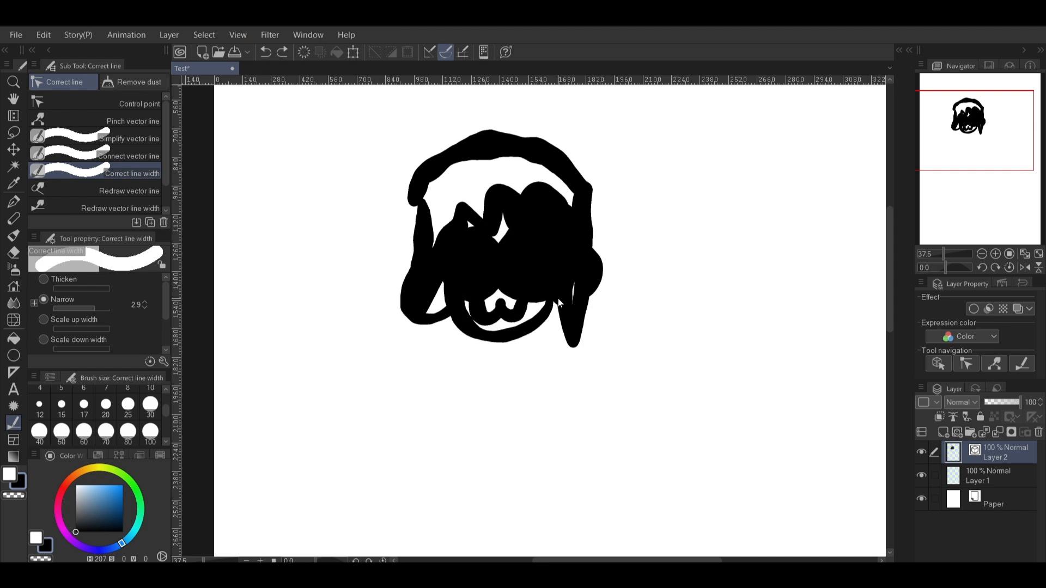
# - Undo the most recent thickening around the eyes and fringe
pyautogui.hotkey('ctrl', 'y')
pyautogui.hotkey('ctrl', 'y')
pyautogui.hotkey('ctrl', 'y')
pyautogui.hotkey('ctrl', 'y')
pyautogui.hotkey('ctrl', 'y')
pyautogui.hotkey('ctrl', 'y')
pyautogui.hotkey('ctrl', 'y')
pyautogui.hotkey('ctrl', 'y')
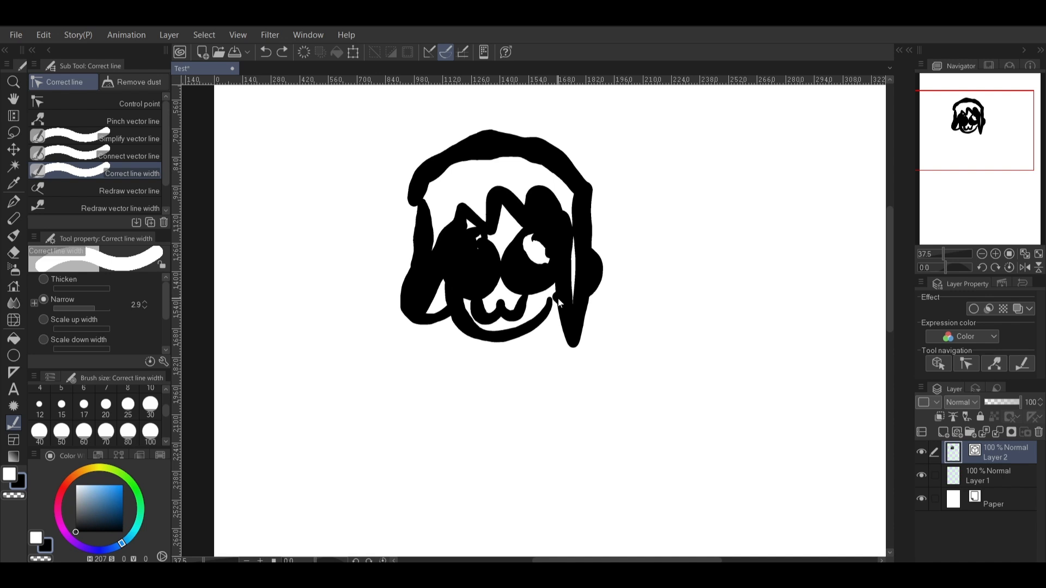
# - Draw a long sagging curve across the canvas below the face with the G-pen
pyautogui.click(14, 201)
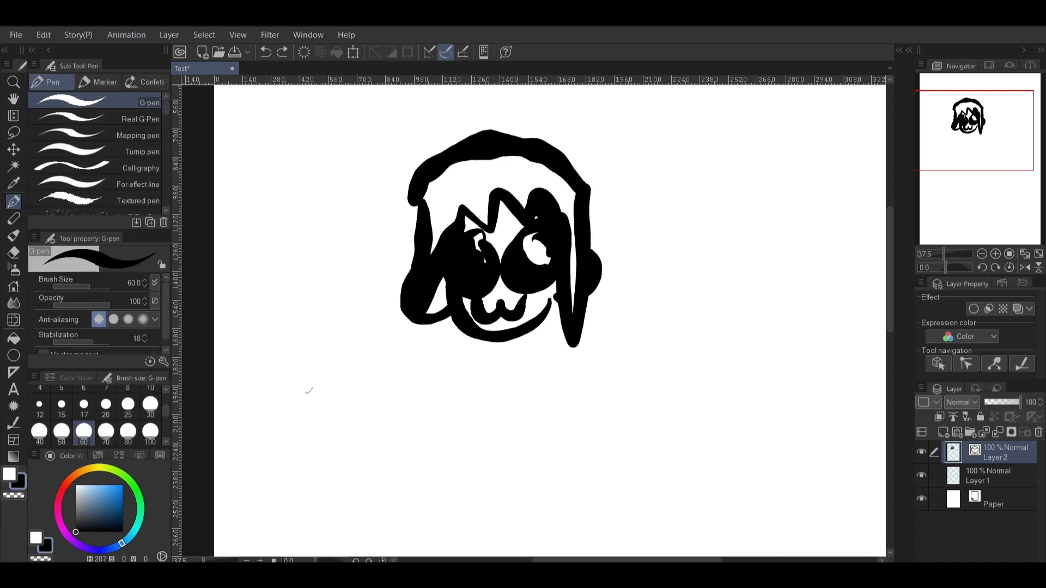
pyautogui.moveTo(283, 371); pyautogui.dragTo(757, 475)
pyautogui.click(13, 339)
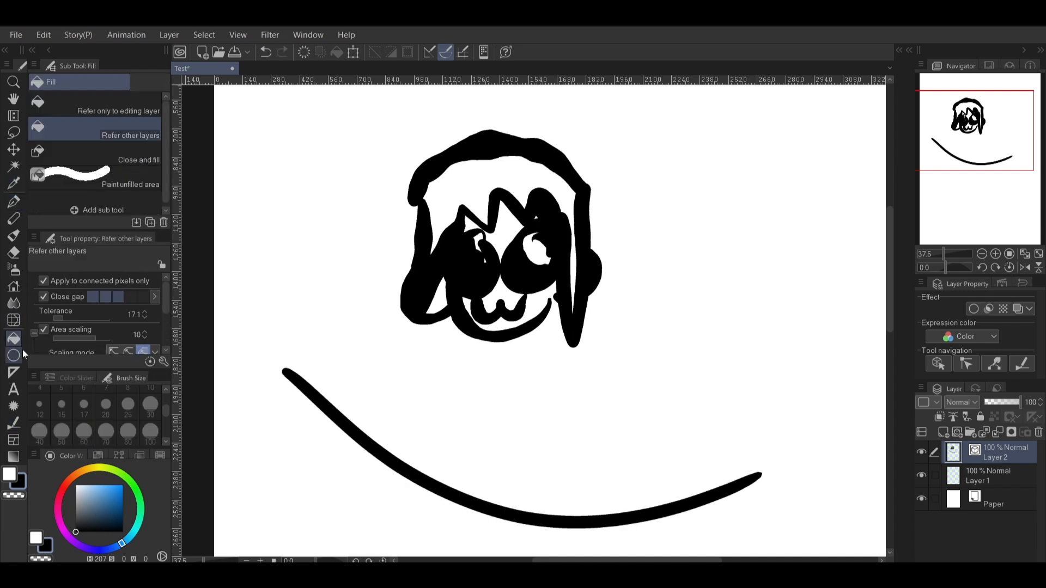
pyautogui.click(13, 389)
pyautogui.click(15, 371)
pyautogui.click(15, 356)
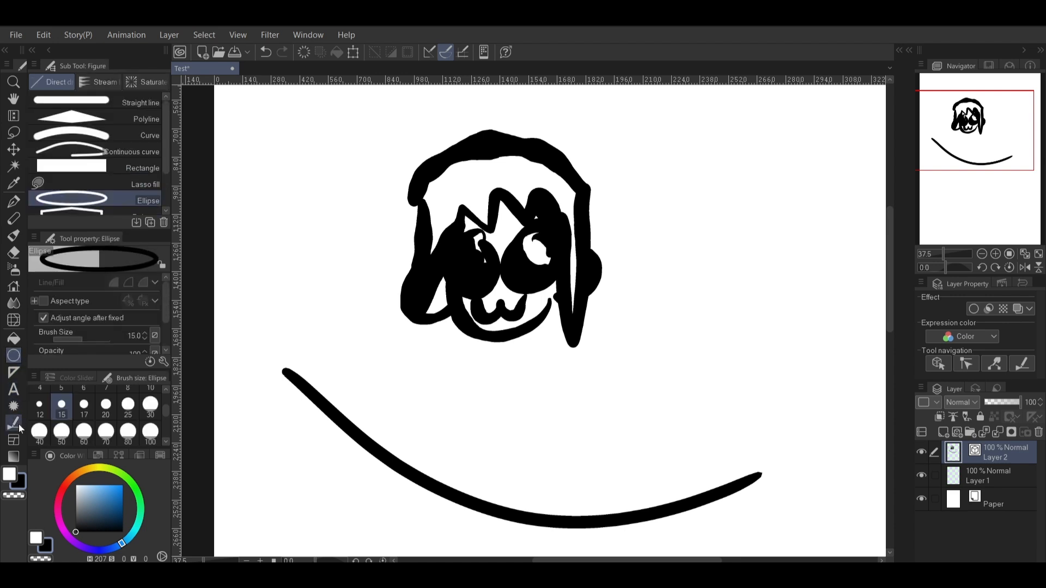
# - Narrow the middle stretch of the long curve with Correct line width
pyautogui.click(14, 422)
pyautogui.moveTo(395, 440)
pyautogui.mouseDown()
pyautogui.moveTo(558, 481)
pyautogui.moveTo(370, 435)
pyautogui.mouseUp()
pyautogui.moveTo(430, 478); pyautogui.dragTo(553, 492)
pyautogui.moveTo(428, 475); pyautogui.dragTo(571, 492)
pyautogui.moveTo(373, 443)
pyautogui.mouseDown()
pyautogui.moveTo(561, 514)
pyautogui.moveTo(490, 485)
pyautogui.mouseUp()
pyautogui.moveTo(382, 444); pyautogui.dragTo(327, 402)
# - Thicken both ends of the long curve using Correct line width with the Thicken option at 8.7
pyautogui.click(80, 282)
pyautogui.moveTo(401, 456); pyautogui.dragTo(420, 463)
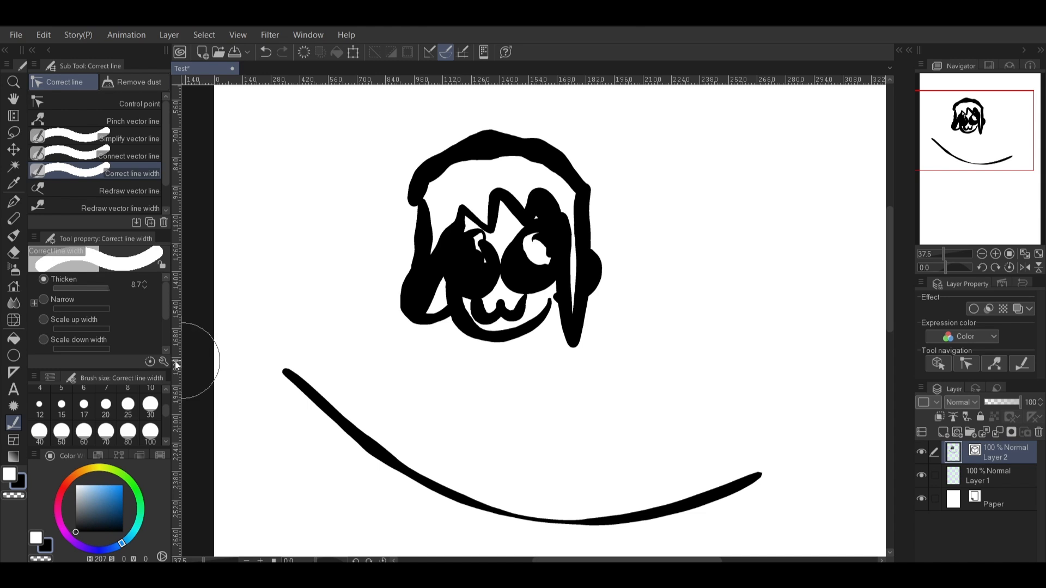
pyautogui.moveTo(276, 356); pyautogui.dragTo(431, 480)
pyautogui.moveTo(744, 496); pyautogui.dragTo(795, 431)
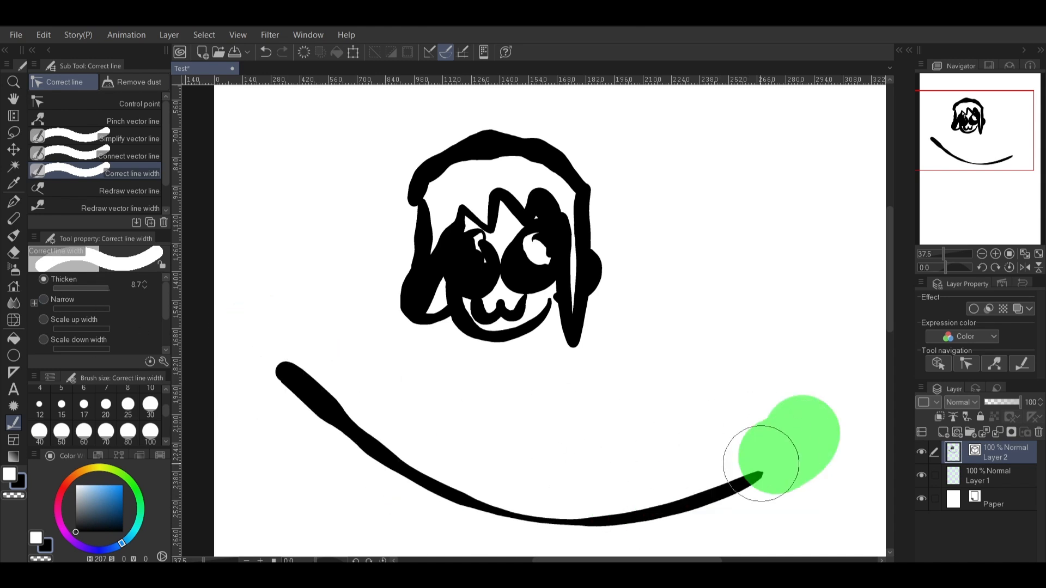
# - Flip the canvas view horizontally, draw a second curve beneath the first with the G-pen, and flip the view back
pyautogui.click(1025, 254)
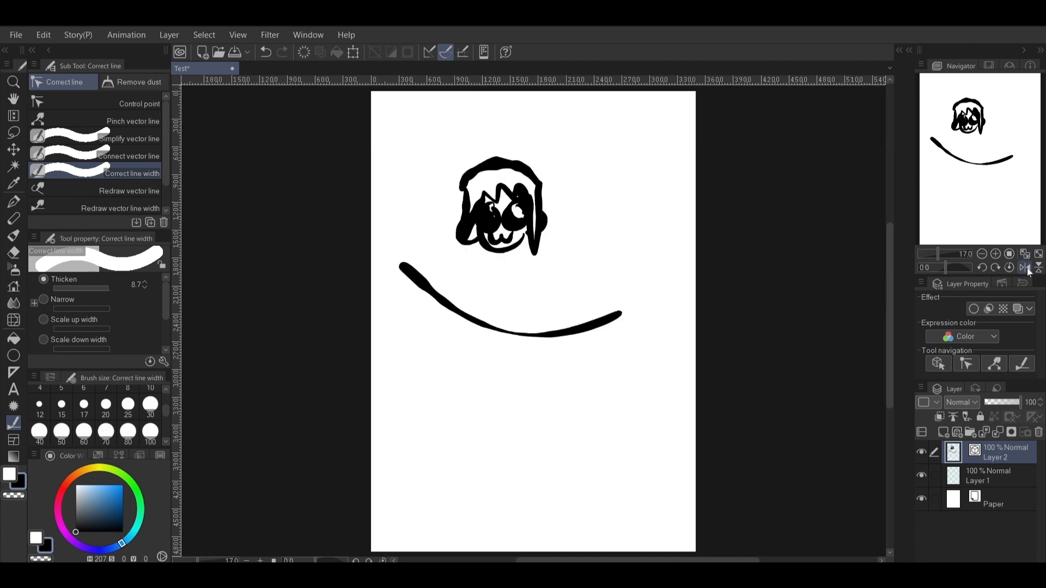
pyautogui.click(1025, 267)
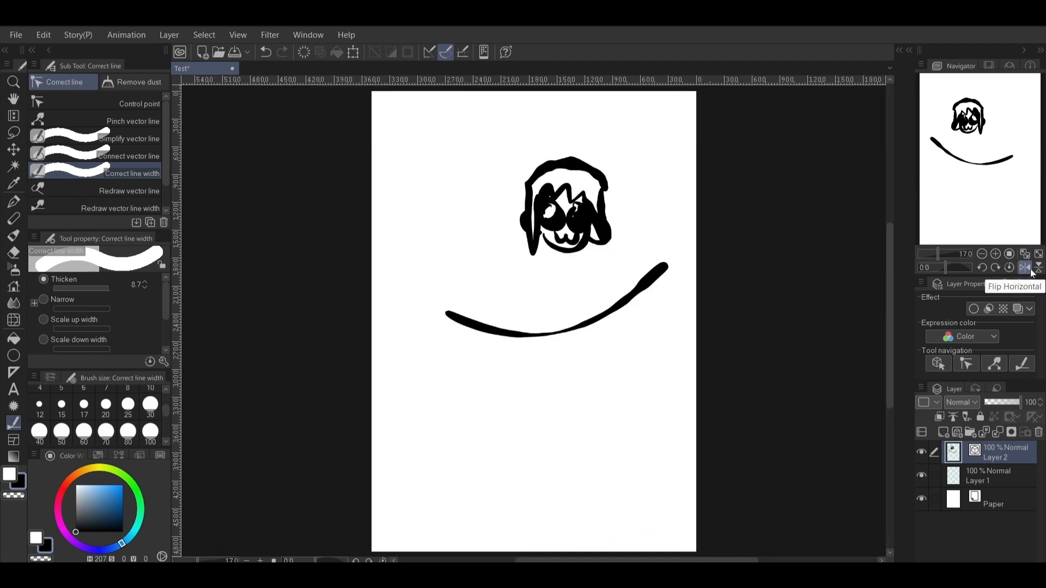
pyautogui.click(13, 201)
pyautogui.moveTo(669, 284); pyautogui.dragTo(445, 347)
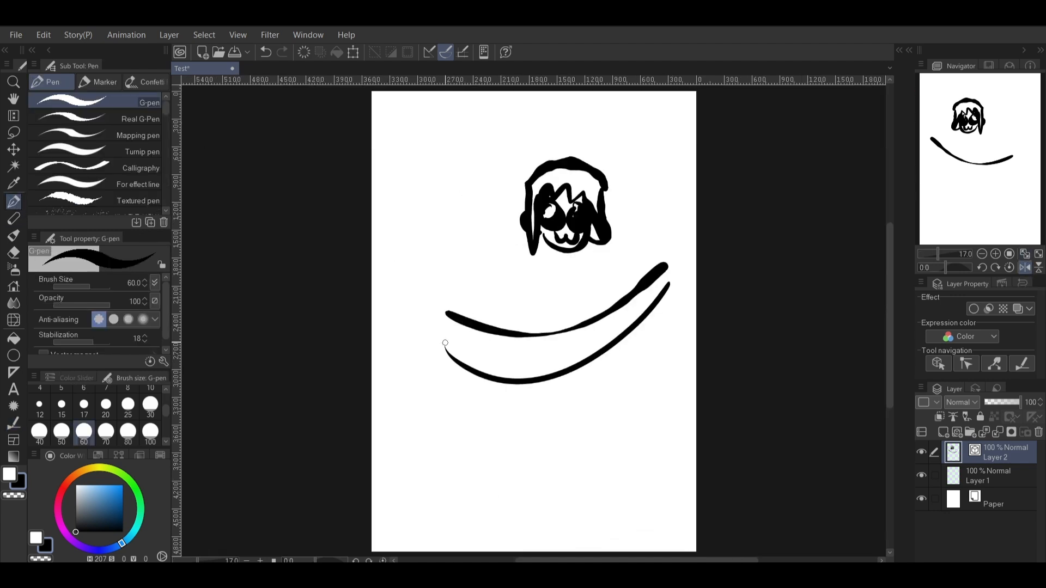
pyautogui.click(1025, 268)
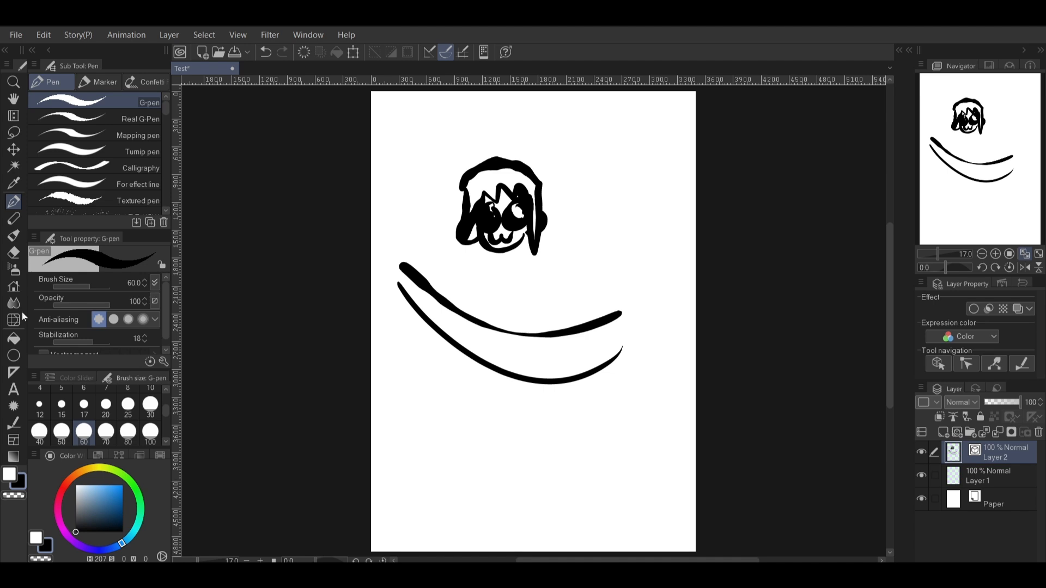
# - Choose the Fill tool and look at its Refer only to editing layer and Refer other layers sub tools
pyautogui.click(14, 338)
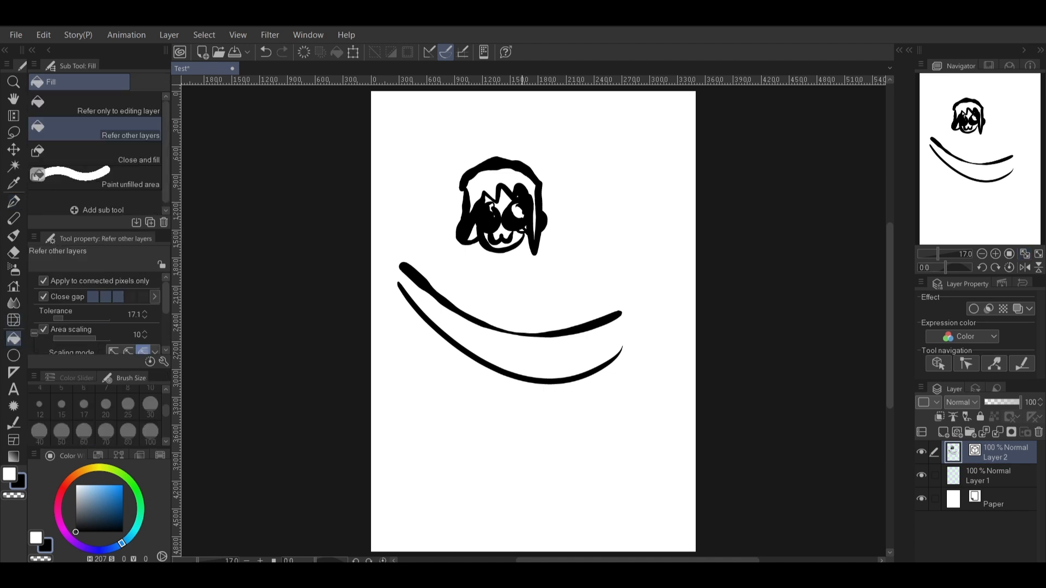
pyautogui.click(131, 109)
pyautogui.click(157, 128)
# - Undo the second curve and the end thickening, and clear everything on Layer 2
pyautogui.hotkey('ctrl', 'z')
pyautogui.hotkey('ctrl', 'z')
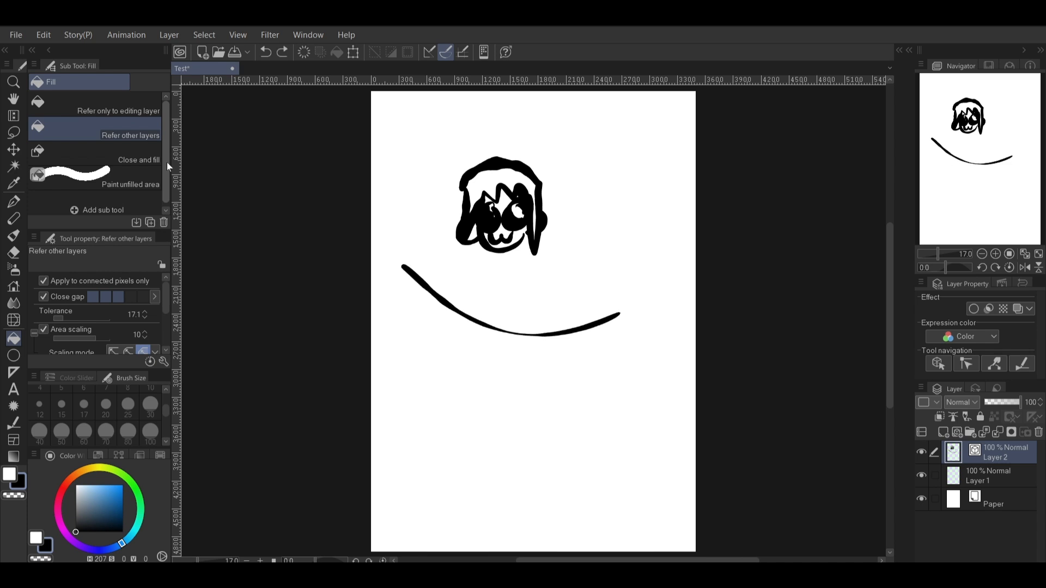
pyautogui.press('Delete')
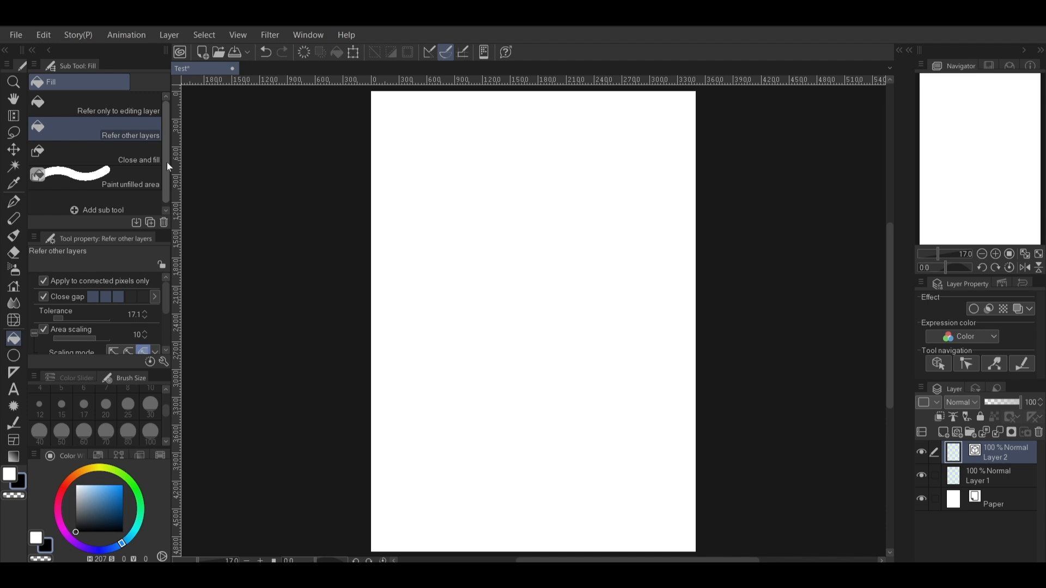
# - Open the ROXY scotttt artwork and copy its line-art folder into the Test canvas above Layer 2
pyautogui.click(17, 35)
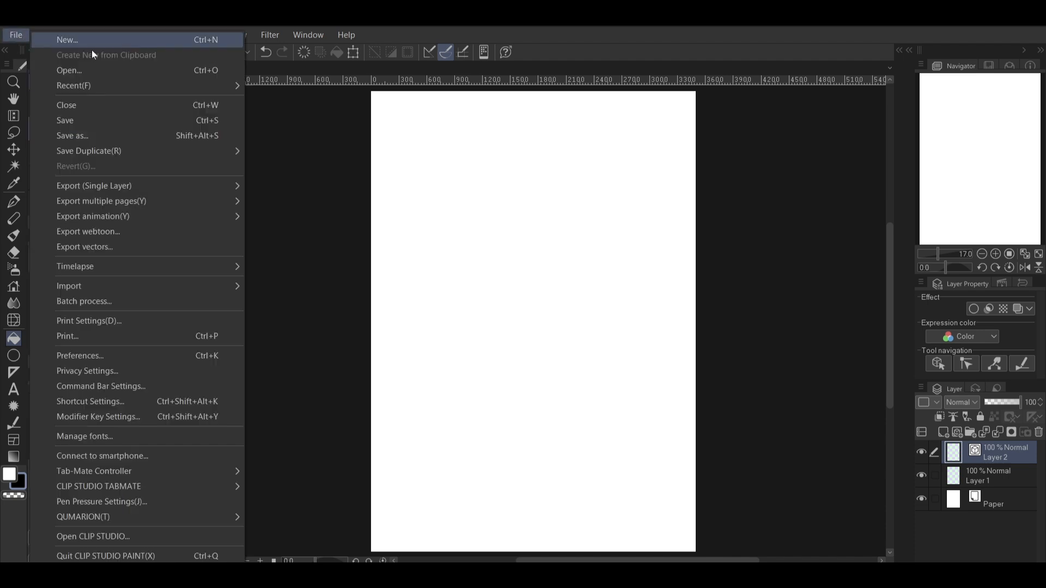
pyautogui.click(98, 68)
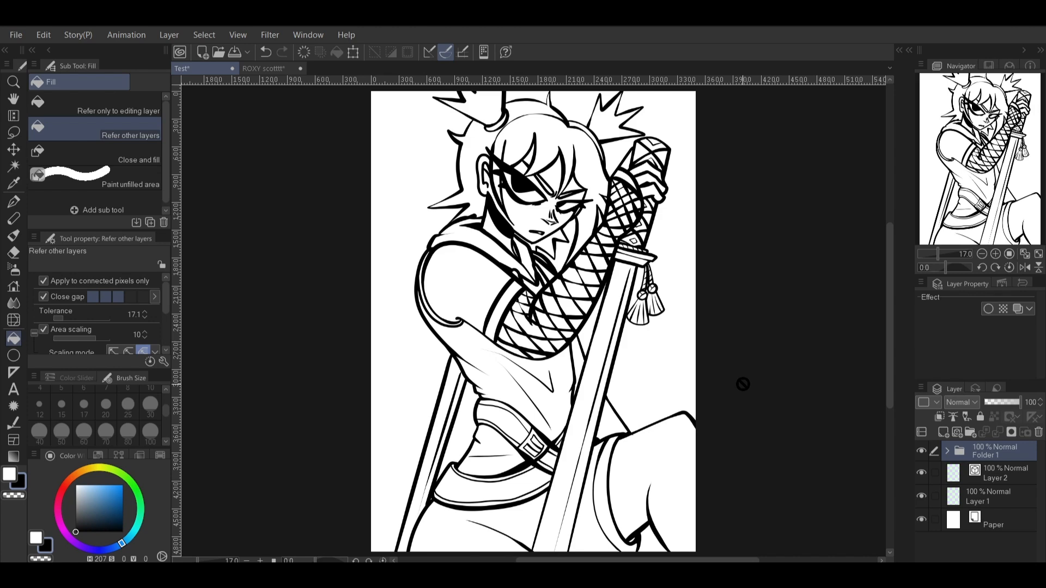
pyautogui.scroll(4, 659, 345)
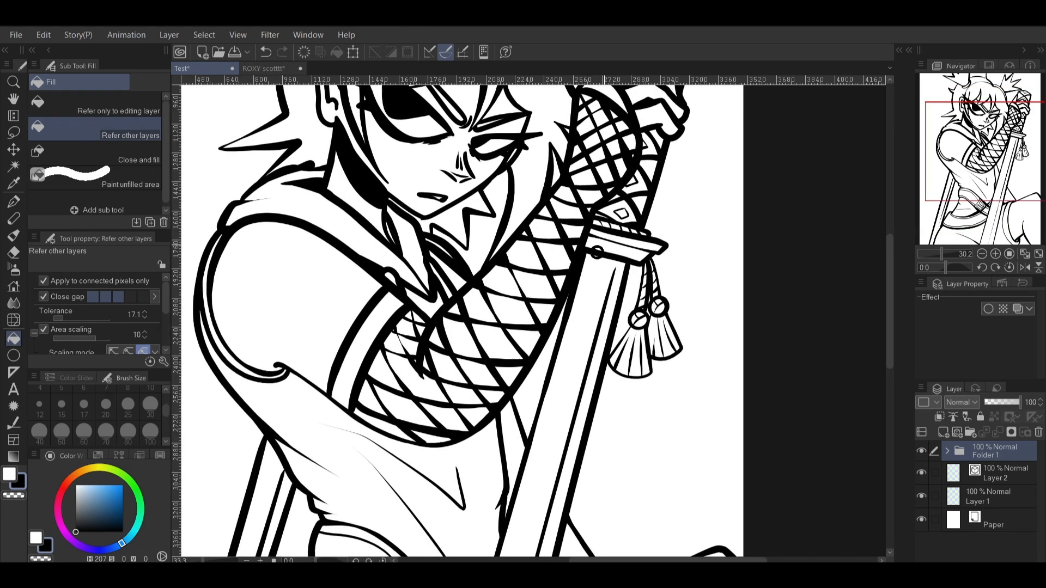
# - Expand Folder 1, try out a new layer folder among its layers, delete that folder, and collapse Folder 1 again
pyautogui.scroll(1, 605, 243)
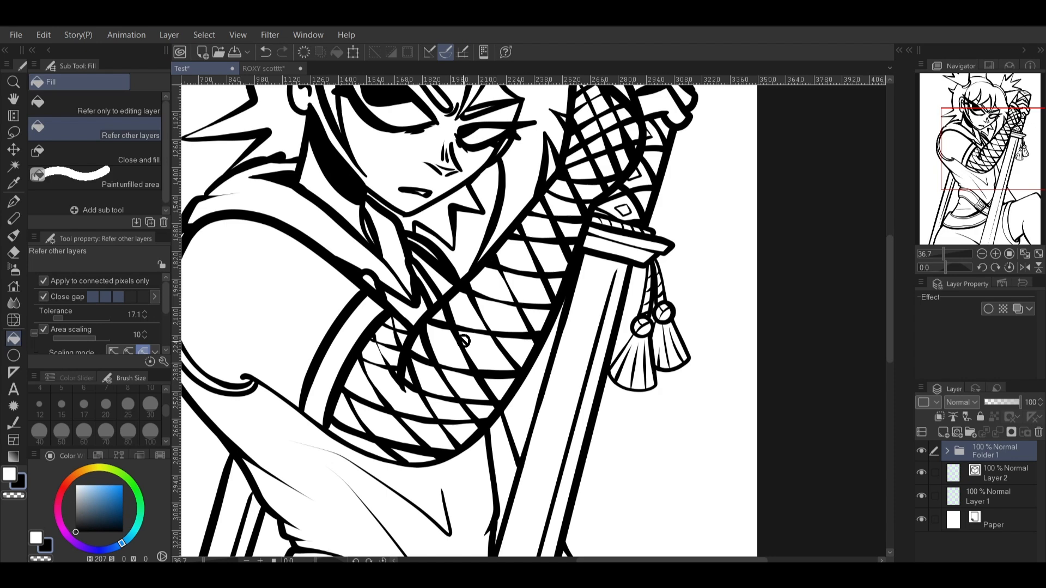
pyautogui.click(948, 452)
pyautogui.click(1008, 474)
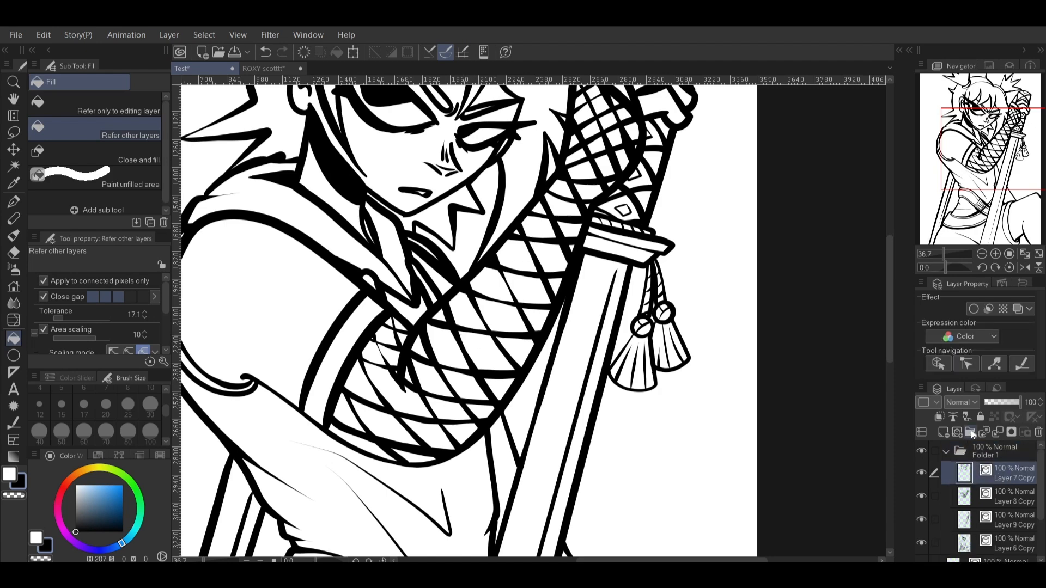
pyautogui.click(972, 431)
pyautogui.click(975, 475)
pyautogui.moveTo(1008, 500)
pyautogui.mouseDown()
pyautogui.moveTo(1009, 447)
pyautogui.moveTo(1005, 488)
pyautogui.moveTo(1018, 463)
pyautogui.moveTo(1000, 504)
pyautogui.mouseUp()
pyautogui.click(1016, 460)
pyautogui.click(1038, 432)
pyautogui.click(539, 226)
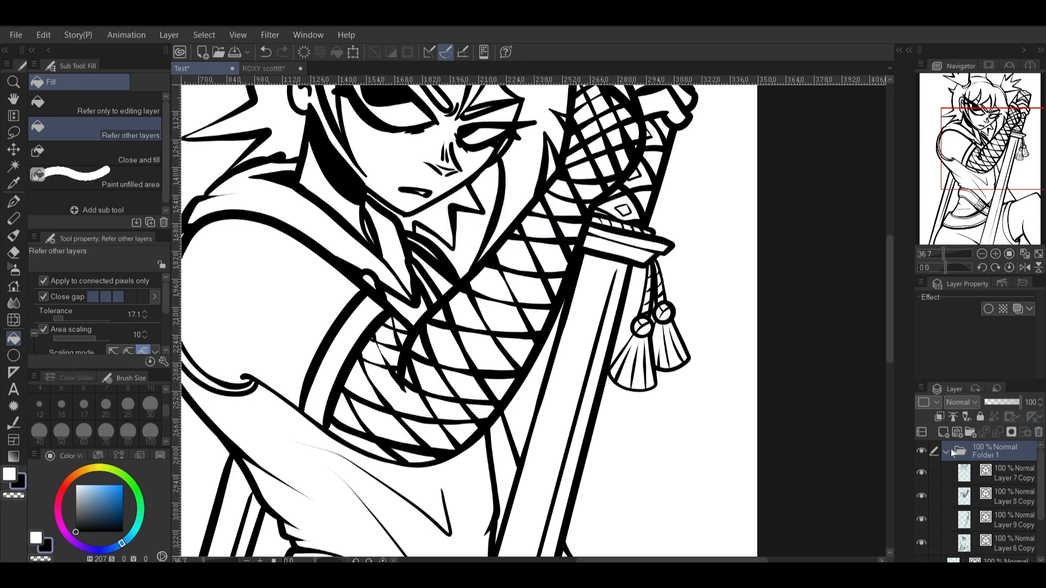
pyautogui.click(964, 453)
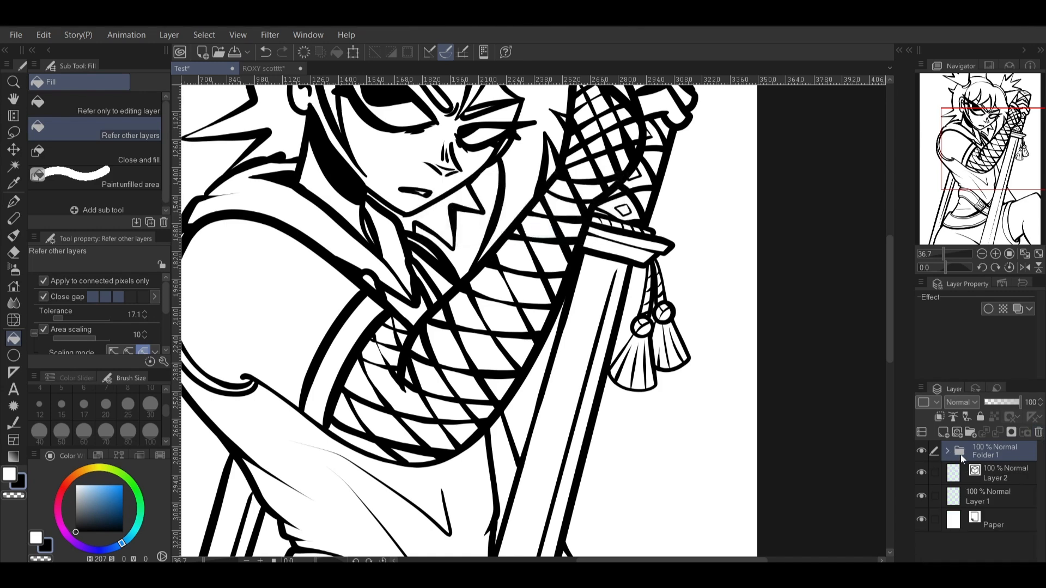
pyautogui.scroll(2, 770, 358)
pyautogui.scroll(-5, 708, 320)
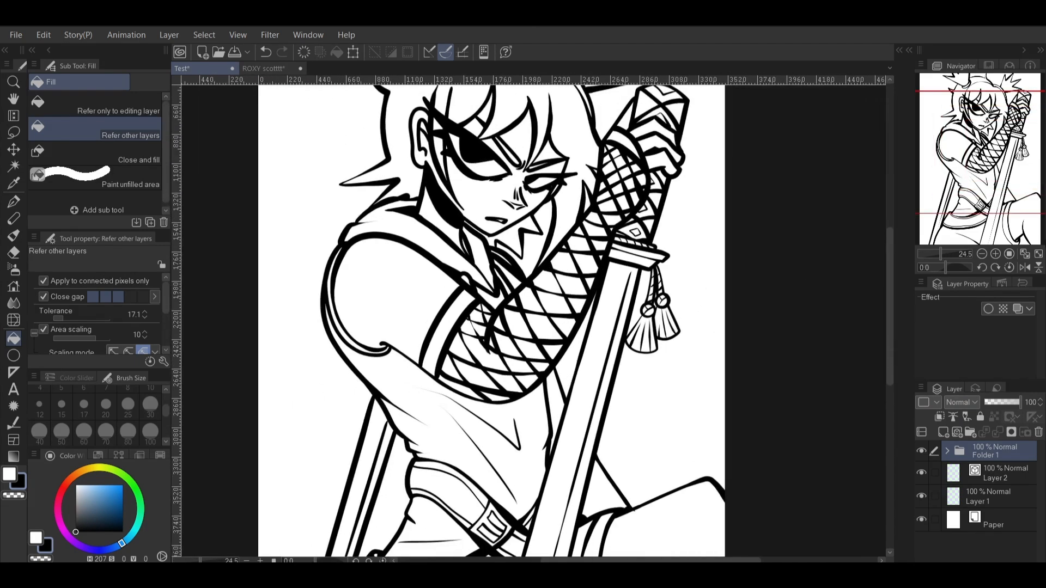
pyautogui.click(1025, 255)
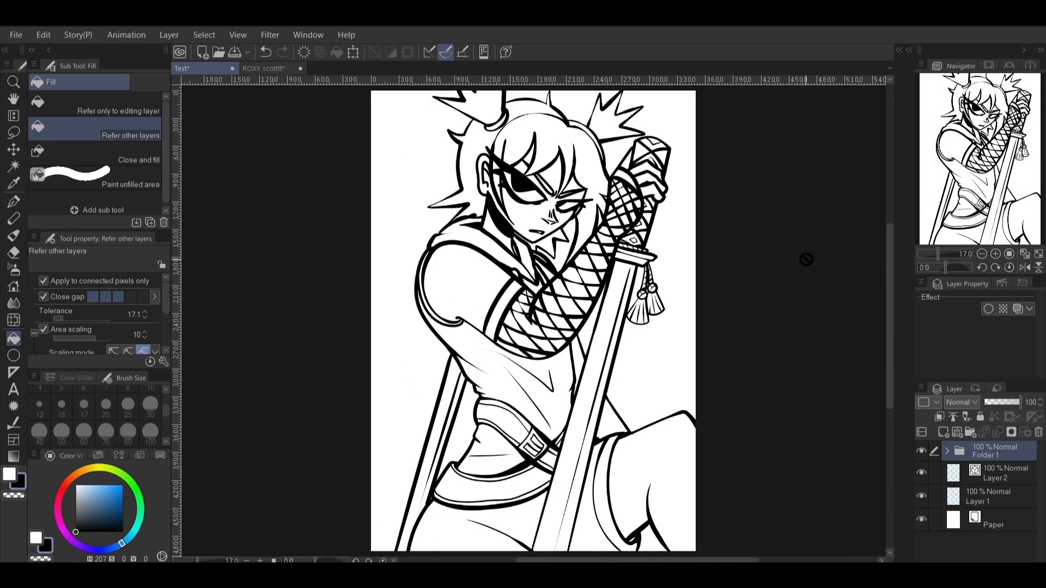
# - Choose the Refer only to editing layer fill sub tool and set the drawing color to bright blue
pyautogui.click(998, 501)
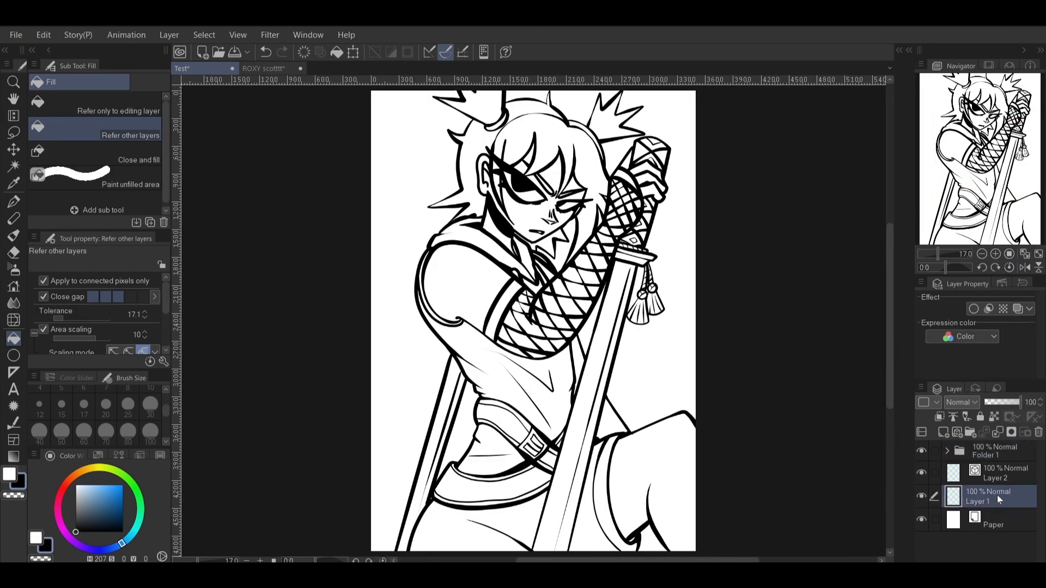
pyautogui.click(156, 103)
pyautogui.click(122, 485)
# - Duplicate Folder 1 and merge the copy into a single layer
pyautogui.click(987, 451)
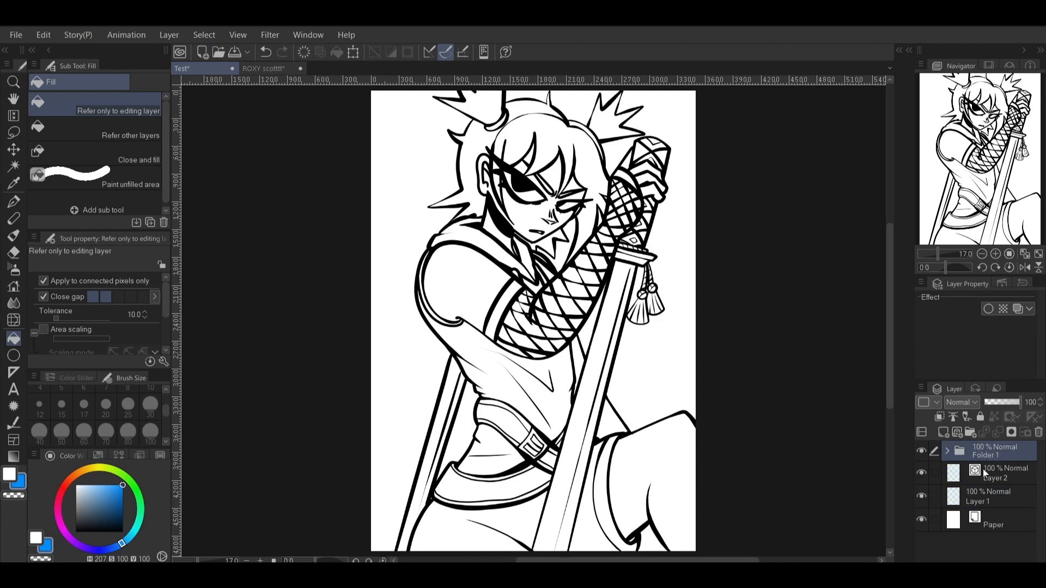
pyautogui.hotkey('ctrl', 'c')
pyautogui.hotkey('ctrl', 'v')
pyautogui.rightClick(999, 453)
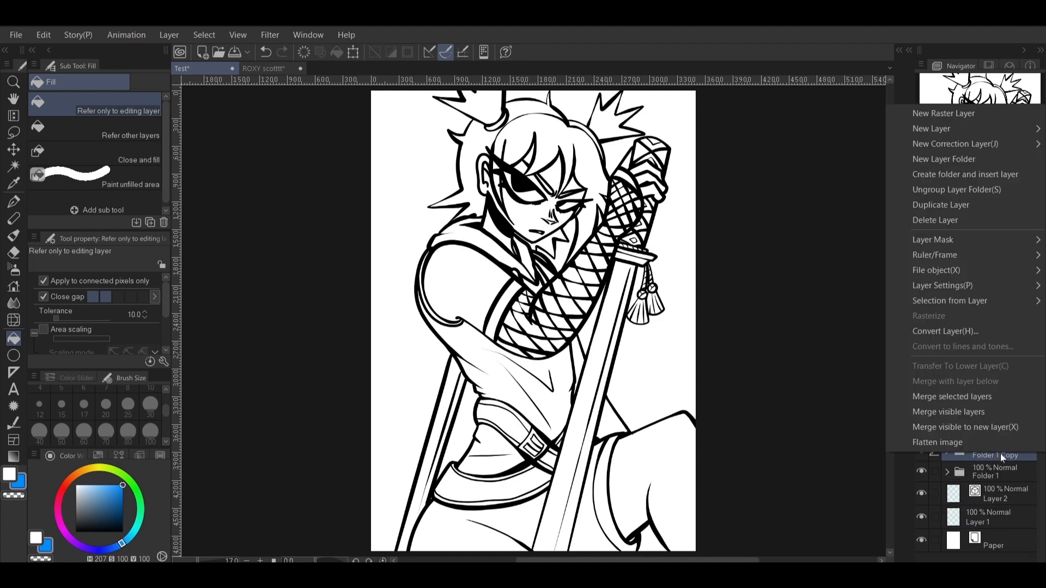
pyautogui.click(1005, 403)
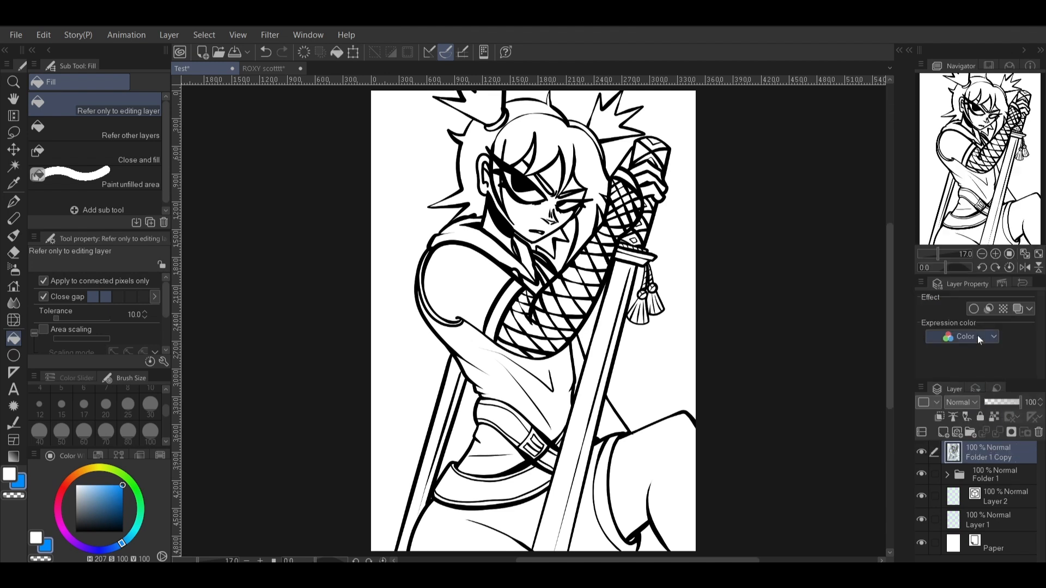
# - Fill the bangs, side hair, and both pigtails with bright blue on the Folder 1 Copy layer, and inspect the fill edges up close
pyautogui.click(590, 149)
pyautogui.click(482, 139)
pyautogui.click(499, 100)
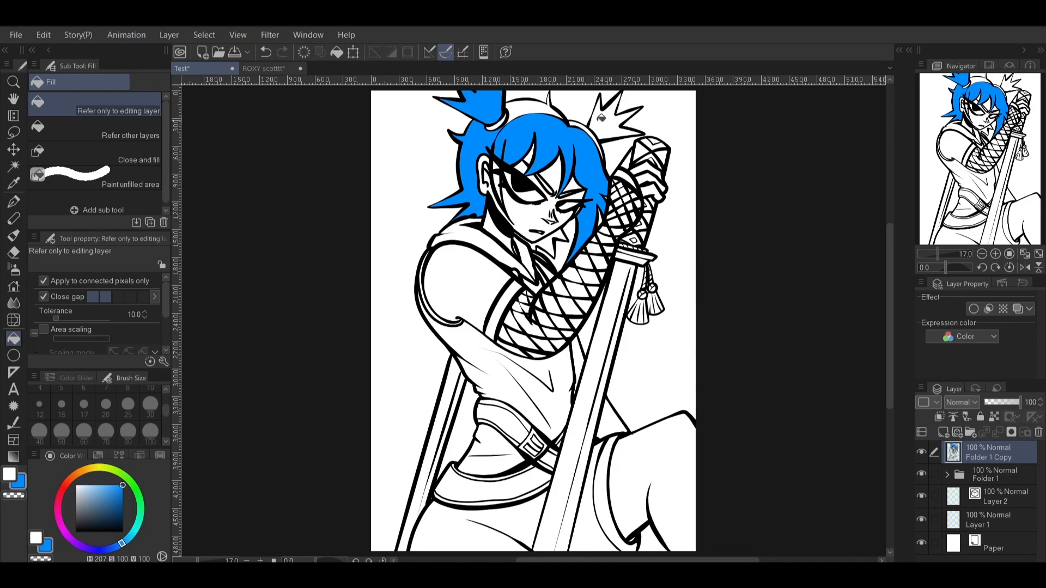
pyautogui.click(611, 118)
pyautogui.click(535, 108)
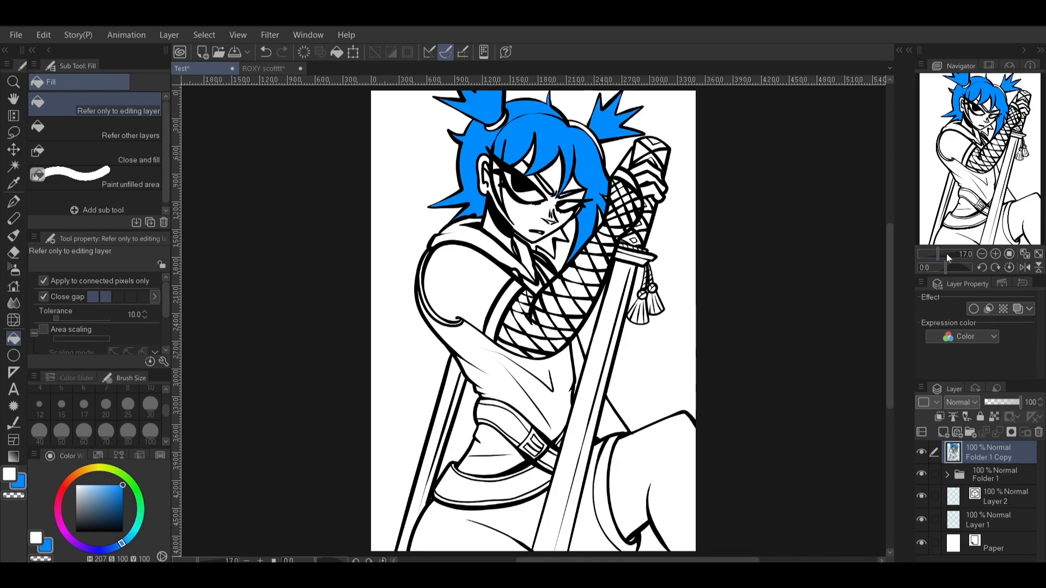
pyautogui.moveTo(946, 255); pyautogui.dragTo(951, 254)
pyautogui.moveTo(980, 143); pyautogui.dragTo(975, 101)
pyautogui.click(1026, 255)
# - Undo the blue hair fills on the Folder 1 Copy layer
pyautogui.hotkey('ctrl', 'z')
pyautogui.hotkey('ctrl', 'z')
pyautogui.hotkey('ctrl', 'z')
pyautogui.hotkey('ctrl', 'z')
# - Fill the hair with black on the Folder 1 Copy layer, examine where the fill meets the line art, and undo the fills
pyautogui.moveTo(97, 506); pyautogui.dragTo(61, 553)
pyautogui.click(587, 140)
pyautogui.moveTo(938, 254); pyautogui.dragTo(948, 254)
pyautogui.moveTo(979, 158); pyautogui.dragTo(974, 97)
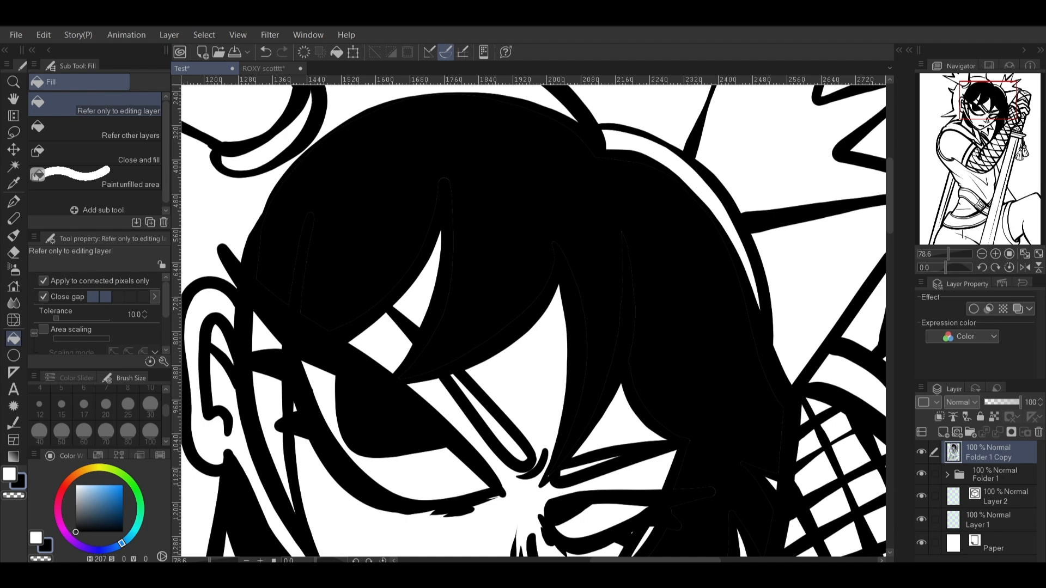
pyautogui.moveTo(950, 256); pyautogui.dragTo(954, 256)
pyautogui.moveTo(987, 109); pyautogui.dragTo(987, 102)
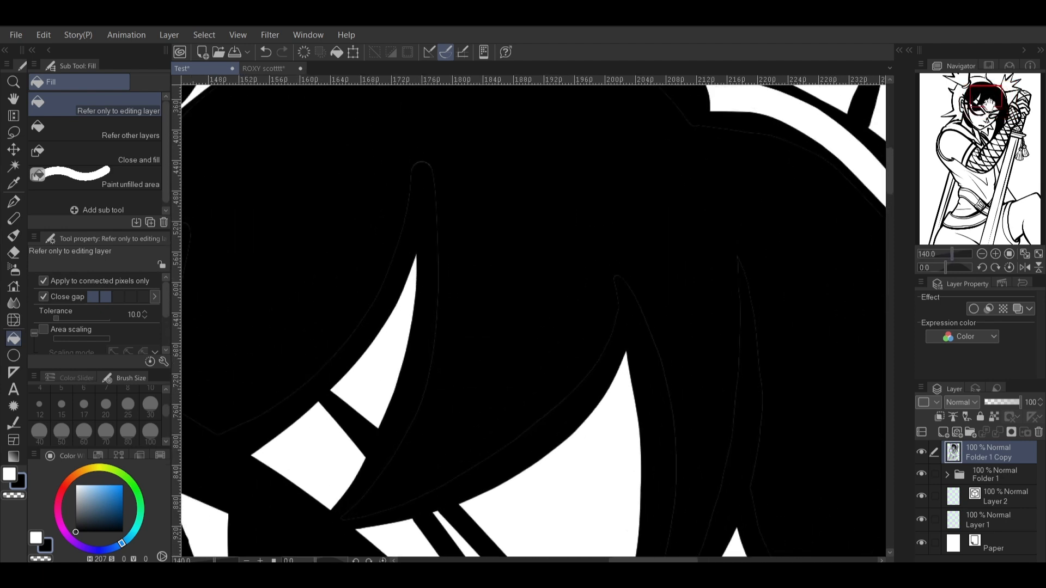
pyautogui.moveTo(953, 256); pyautogui.dragTo(953, 251)
pyautogui.click(492, 95)
pyautogui.click(283, 327)
pyautogui.click(362, 186)
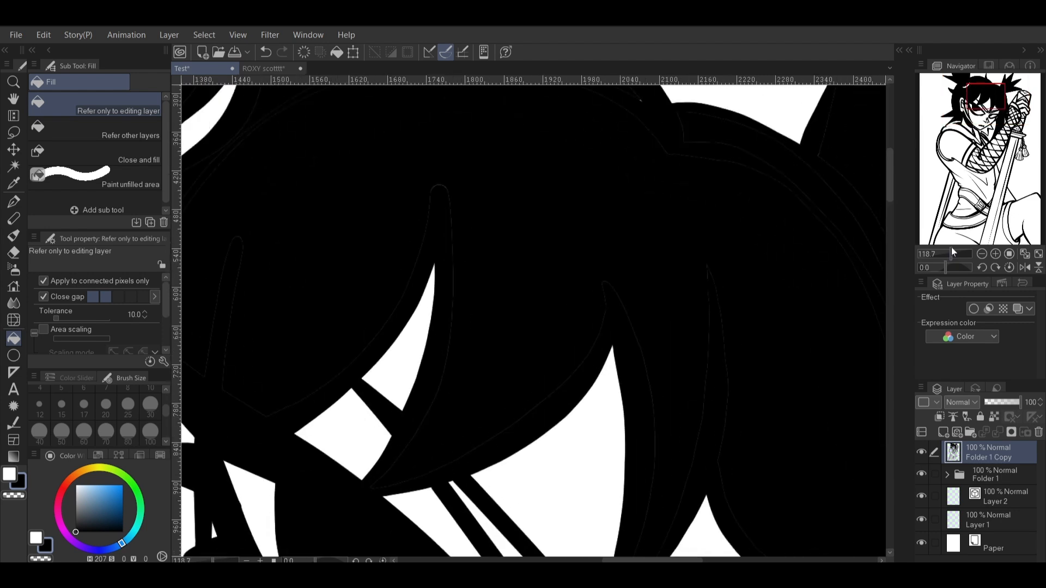
pyautogui.hotkey('ctrl', 'z')
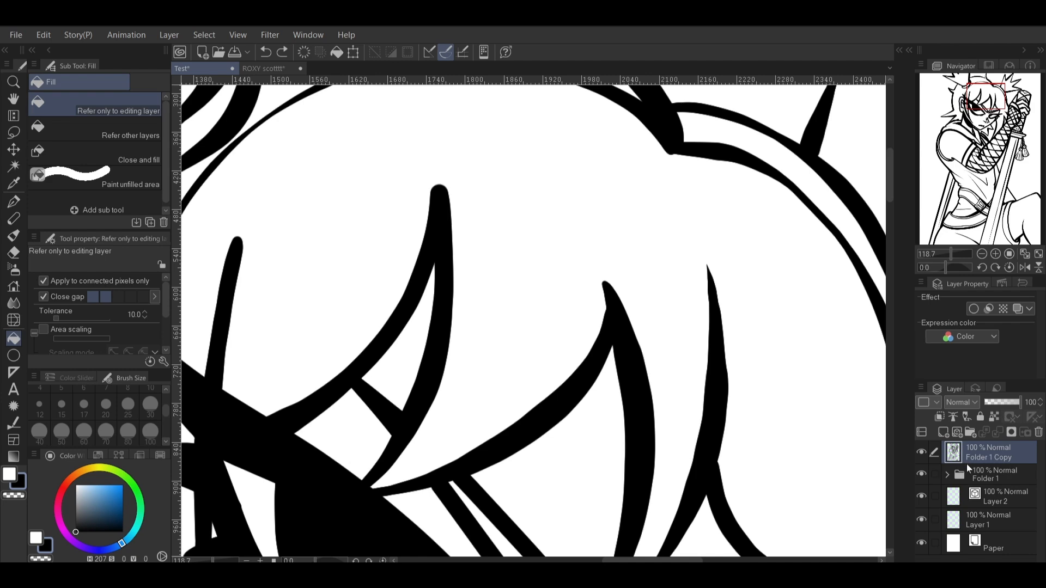
pyautogui.click(1025, 254)
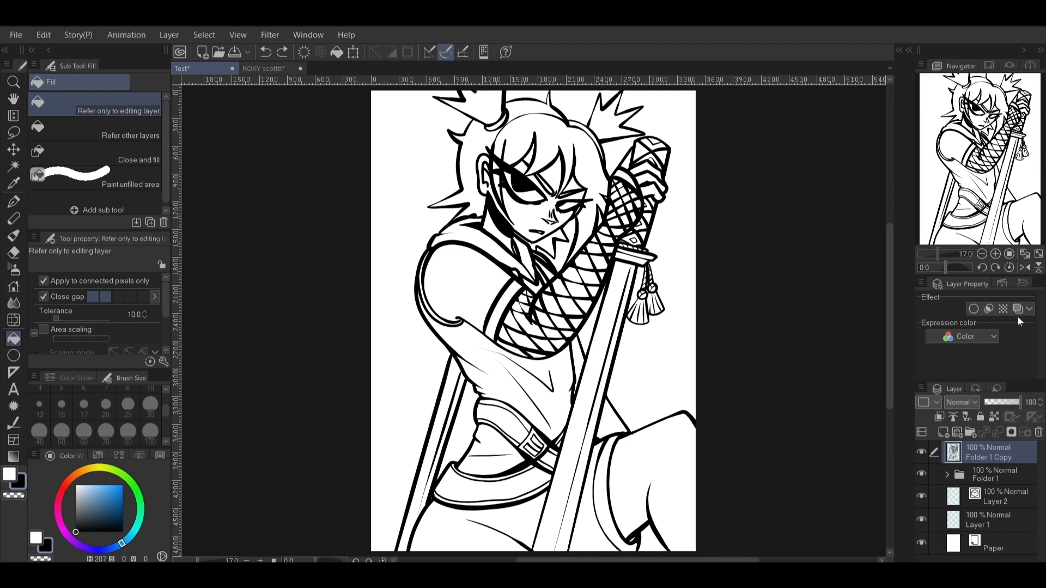
# - Add a new raster layer between Folder 1 Copy and Folder 1, and choose the Refer other layers fill sub tool
pyautogui.click(987, 470)
pyautogui.click(943, 432)
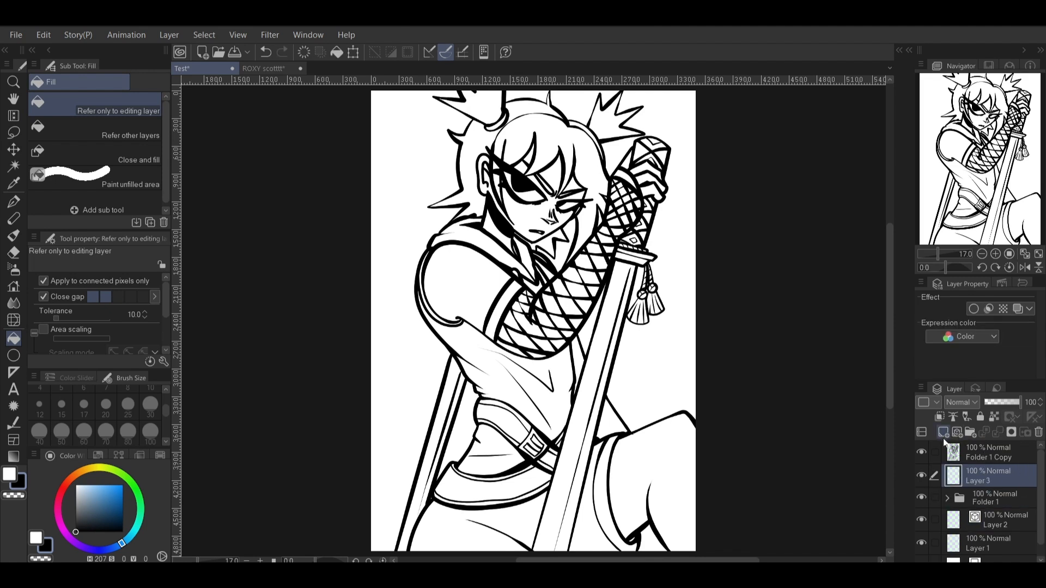
pyautogui.click(150, 130)
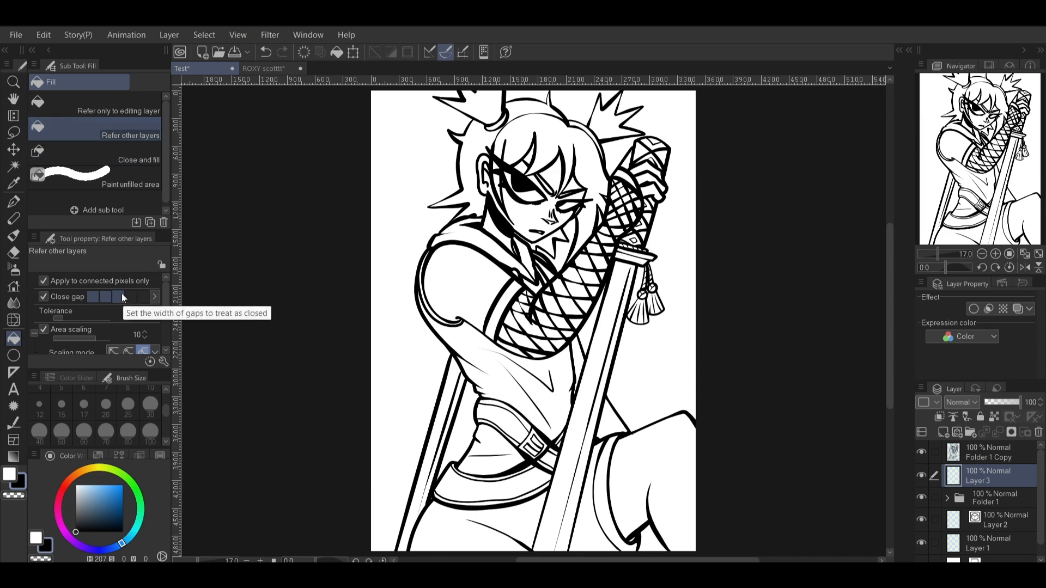
# - Set Refer only to editing layer's Close gap to its narrowest width, test a black hair fill on Folder 1 Copy, and undo it
pyautogui.moveTo(942, 255); pyautogui.dragTo(940, 254)
pyautogui.click(128, 112)
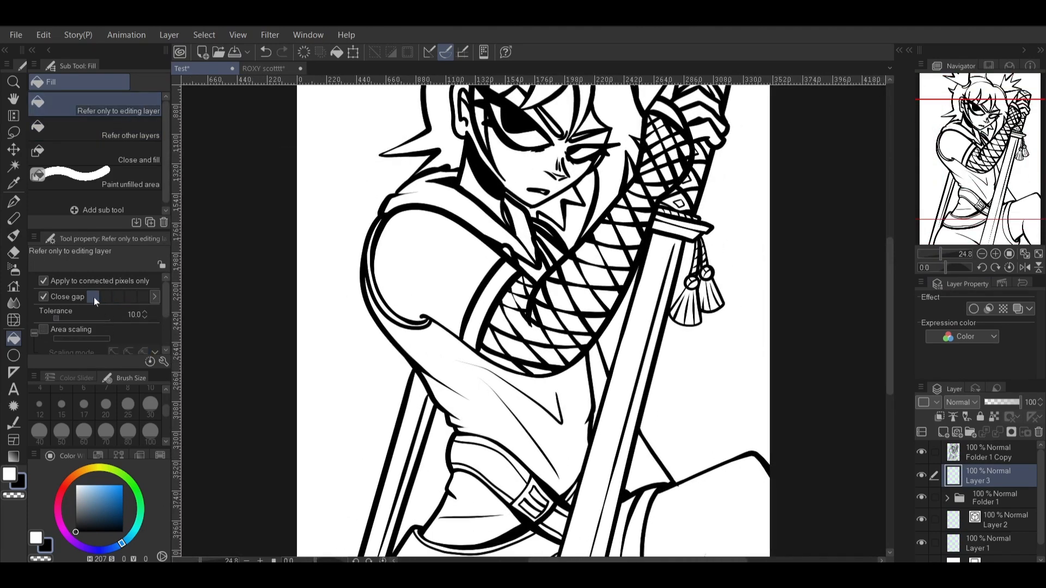
pyautogui.click(988, 454)
pyautogui.moveTo(1004, 161); pyautogui.dragTo(1002, 121)
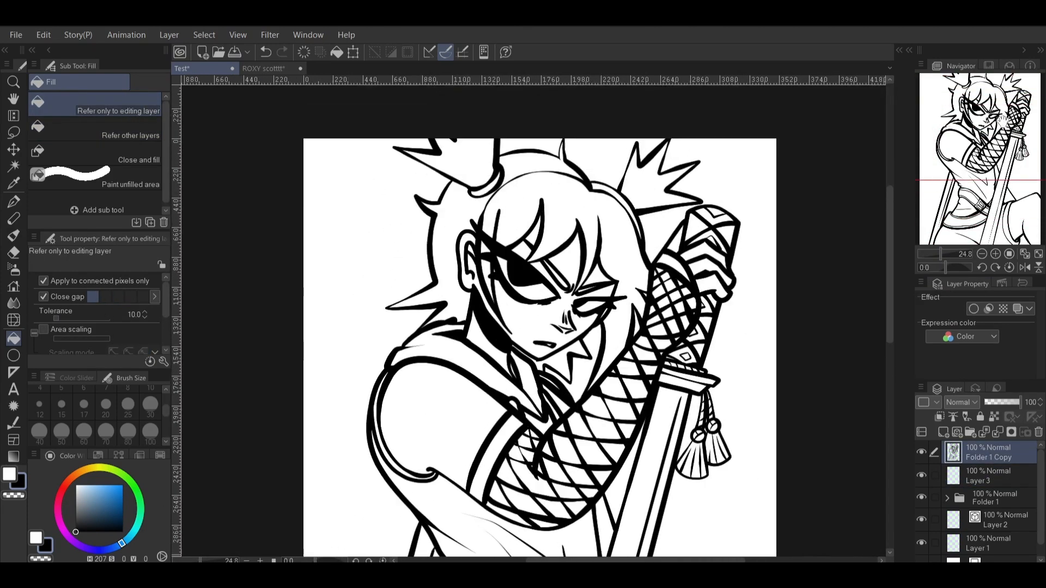
pyautogui.click(580, 201)
pyautogui.moveTo(949, 254); pyautogui.dragTo(946, 254)
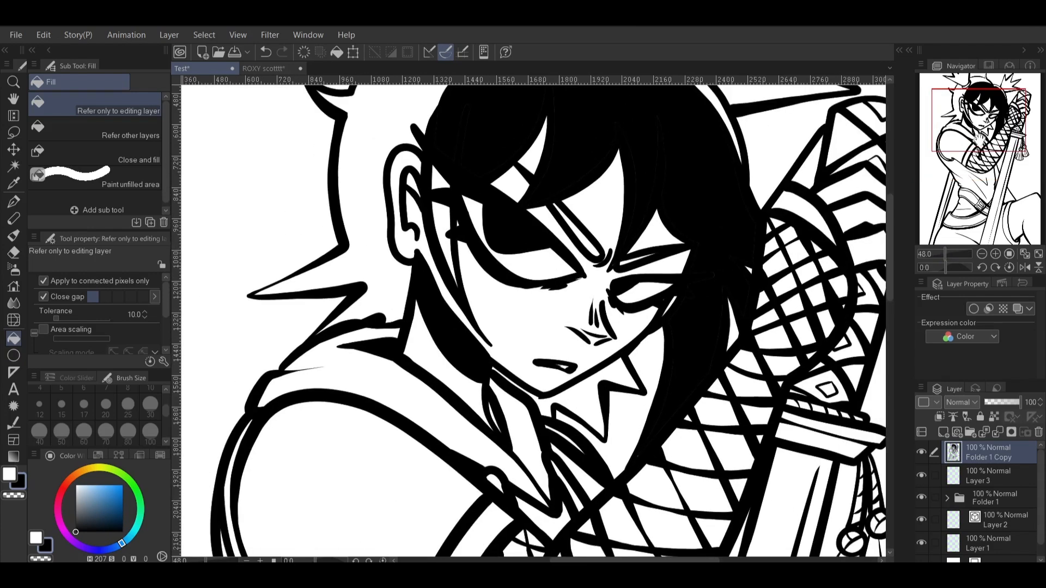
pyautogui.hotkey('ctrl', 'z')
# - Choose the Close and fill sub tool and try enclosing parts of the face and hair on Layer 3
pyautogui.click(994, 472)
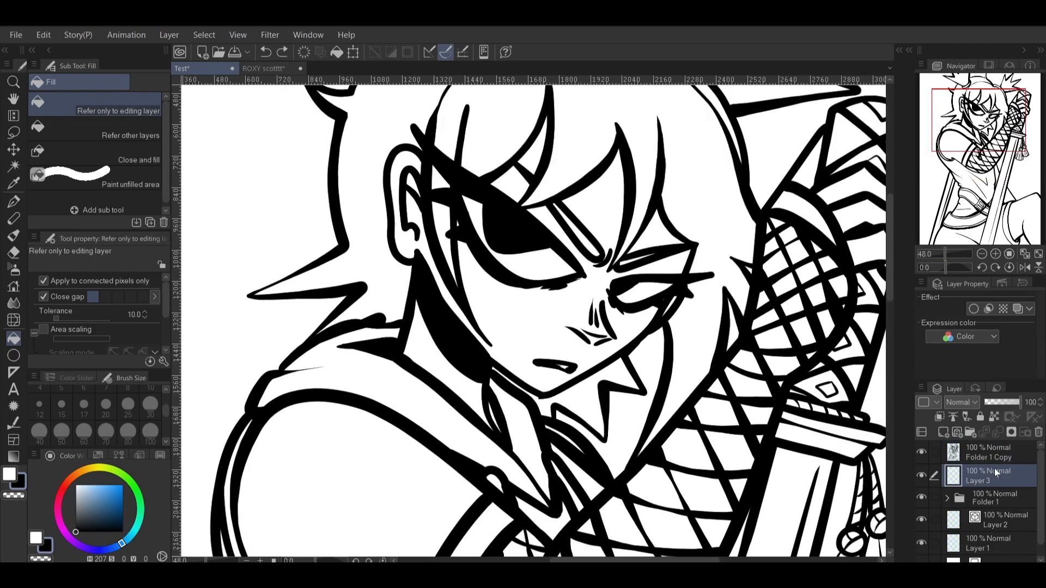
pyautogui.click(141, 129)
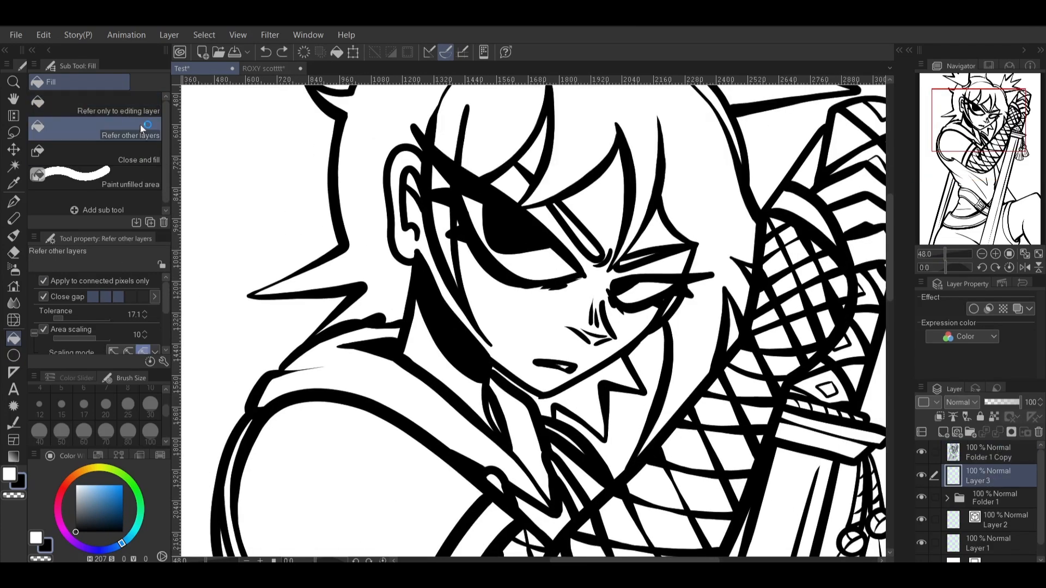
pyautogui.click(117, 148)
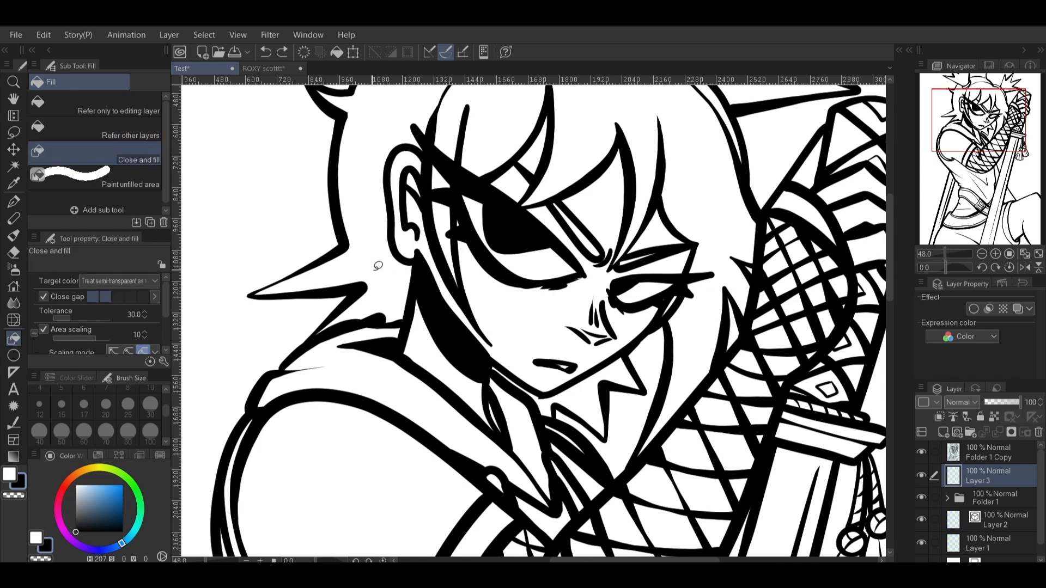
pyautogui.moveTo(558, 266)
pyautogui.mouseDown()
pyautogui.moveTo(361, 245)
pyautogui.moveTo(373, 168)
pyautogui.mouseUp()
pyautogui.hotkey('ctrl', 'z')
pyautogui.moveTo(254, 188)
pyautogui.mouseDown()
pyautogui.moveTo(195, 326)
pyautogui.moveTo(268, 162)
pyautogui.moveTo(306, 168)
pyautogui.mouseUp()
# - Try Close and fill around several areas of the face on the Folder 1 Copy layer, undoing the attempts
pyautogui.click(994, 455)
pyautogui.moveTo(441, 156)
pyautogui.mouseDown()
pyautogui.moveTo(442, 307)
pyautogui.moveTo(510, 206)
pyautogui.moveTo(526, 223)
pyautogui.moveTo(536, 139)
pyautogui.moveTo(508, 71)
pyautogui.moveTo(563, 237)
pyautogui.mouseUp()
pyautogui.hotkey('ctrl', 'z')
pyautogui.moveTo(576, 188)
pyautogui.mouseDown()
pyautogui.moveTo(563, 321)
pyautogui.moveTo(632, 240)
pyautogui.moveTo(651, 303)
pyautogui.mouseUp()
pyautogui.hotkey('ctrl', 'z')
pyautogui.moveTo(582, 305); pyautogui.dragTo(645, 365)
pyautogui.moveTo(549, 349); pyautogui.dragTo(589, 281)
pyautogui.hotkey('ctrl', 'z')
# - Make Layer 3 the editing layer and choose the Refer other layers fill sub tool
pyautogui.click(988, 477)
pyautogui.click(979, 456)
pyautogui.click(986, 471)
pyautogui.click(129, 130)
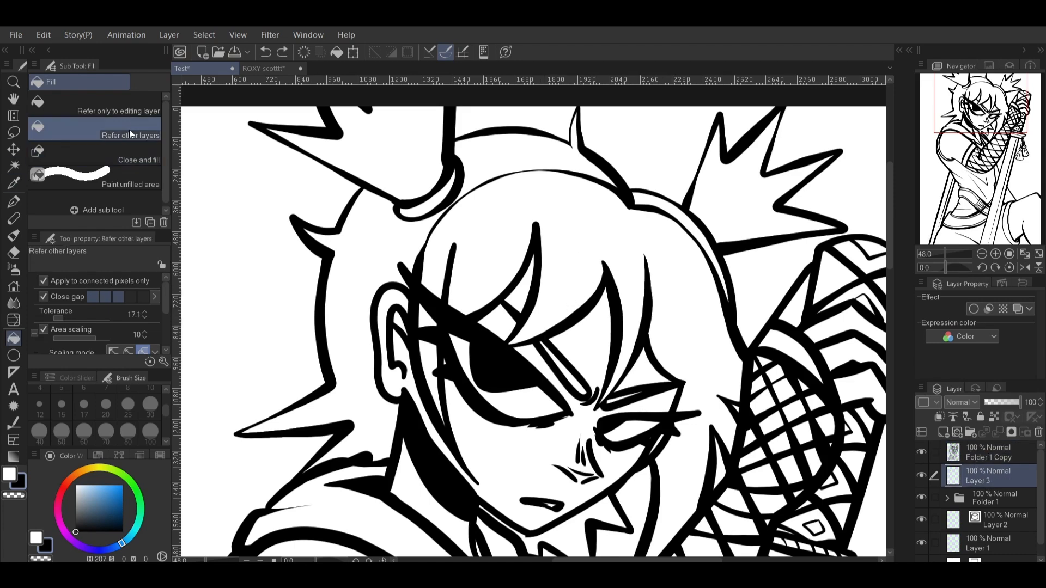
pyautogui.click(1029, 252)
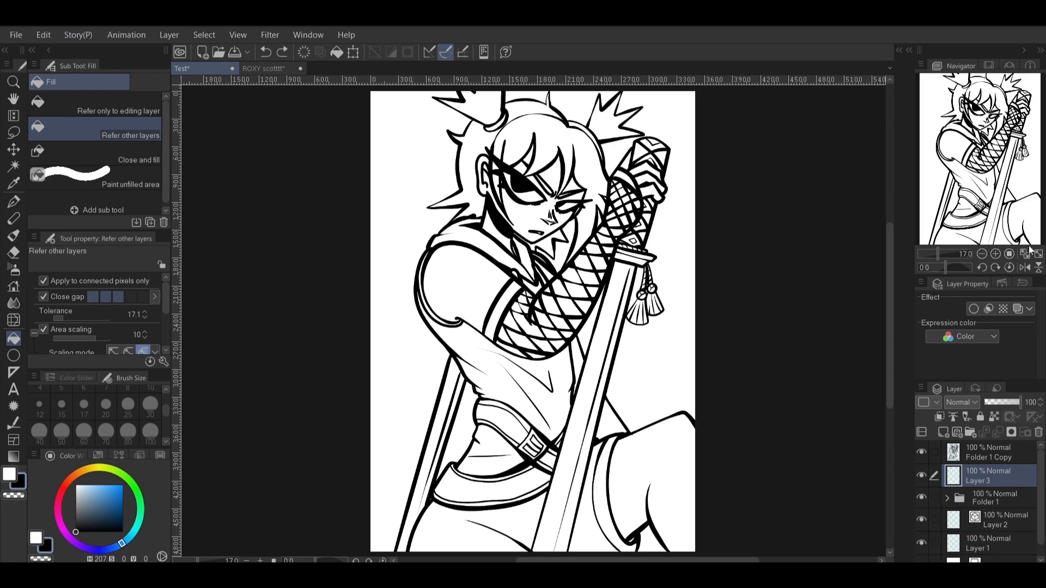
# - Set the drawing color to bright blue, fill the bangs on Layer 3, and inspect the fill's coverage under the lines
pyautogui.moveTo(88, 506); pyautogui.dragTo(168, 395)
pyautogui.moveTo(948, 254); pyautogui.dragTo(952, 253)
pyautogui.moveTo(963, 143); pyautogui.dragTo(951, 125)
pyautogui.click(1024, 256)
pyautogui.click(601, 158)
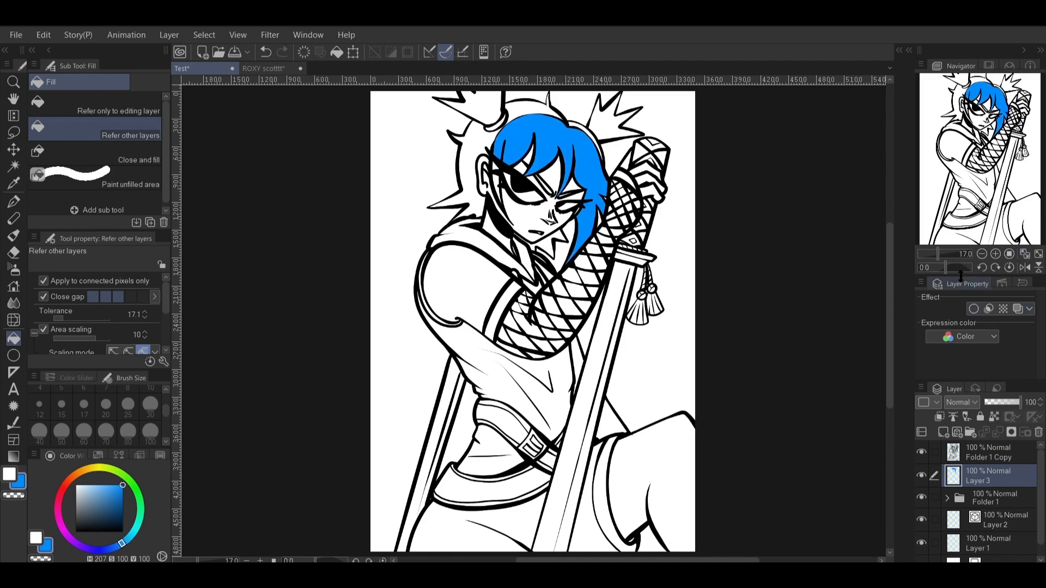
pyautogui.moveTo(939, 254); pyautogui.dragTo(947, 254)
pyautogui.moveTo(973, 172); pyautogui.dragTo(986, 118)
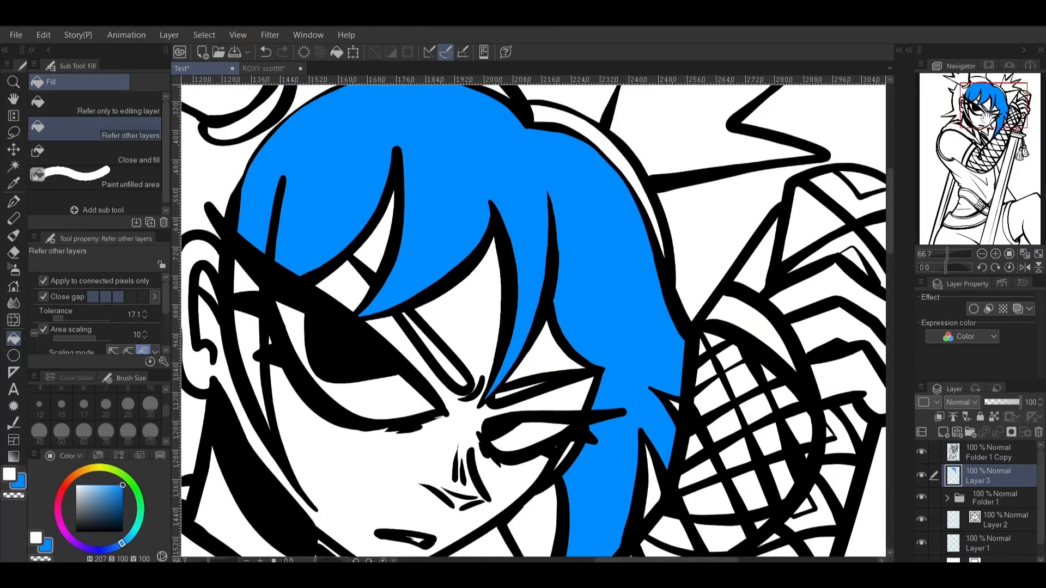
# - Replace the blue bangs fill with black on Layer 3 and check its edges up close
pyautogui.click(76, 532)
pyautogui.hotkey('ctrl', 'z')
pyautogui.click(634, 279)
pyautogui.moveTo(947, 250); pyautogui.dragTo(958, 252)
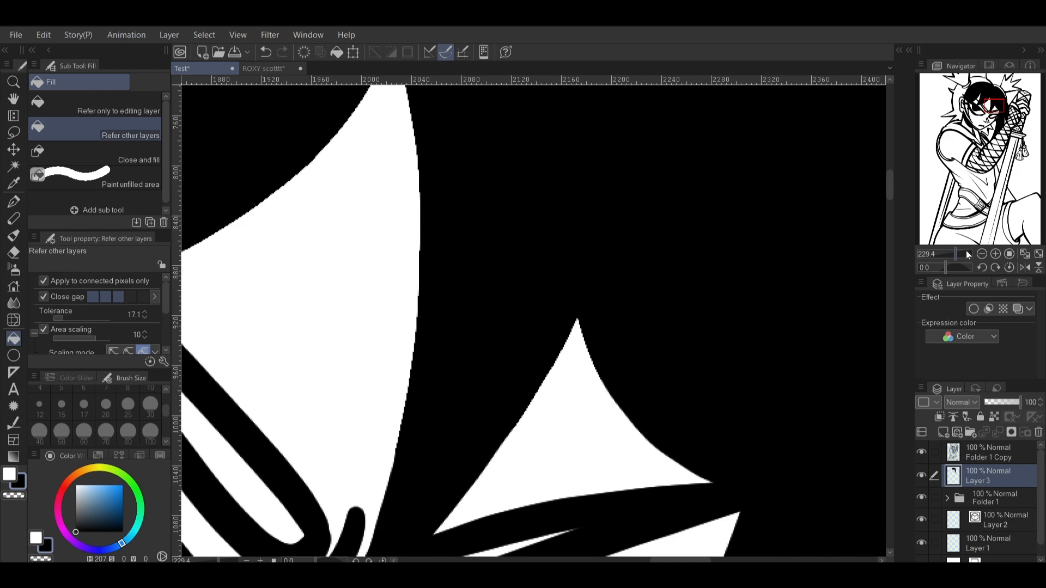
pyautogui.moveTo(987, 107); pyautogui.dragTo(993, 138)
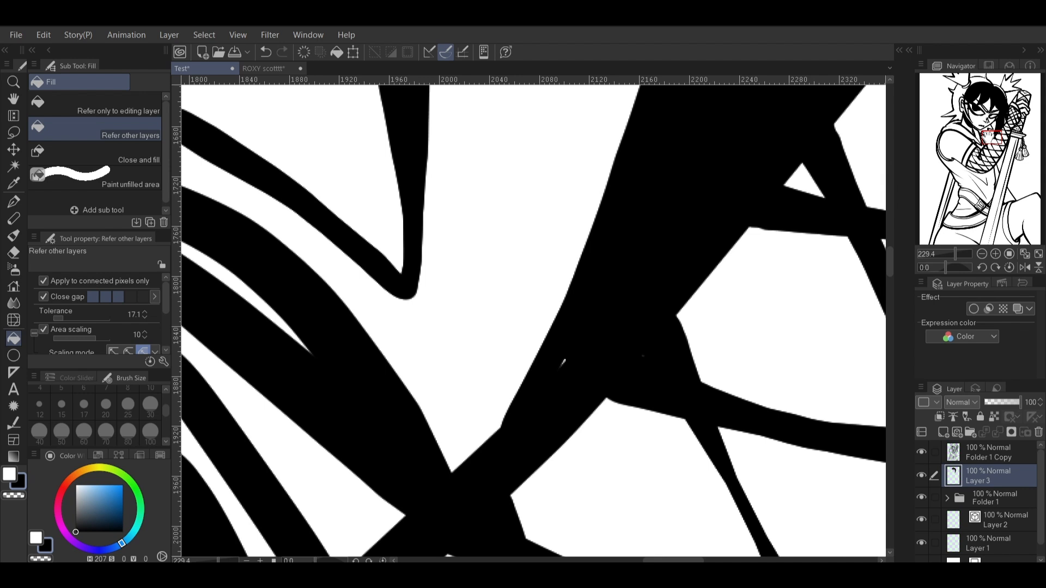
pyautogui.click(1024, 254)
# - Flip the canvas view horizontally and fill the remaining hair sections and both pigtails with black on Layer 3
pyautogui.click(1024, 268)
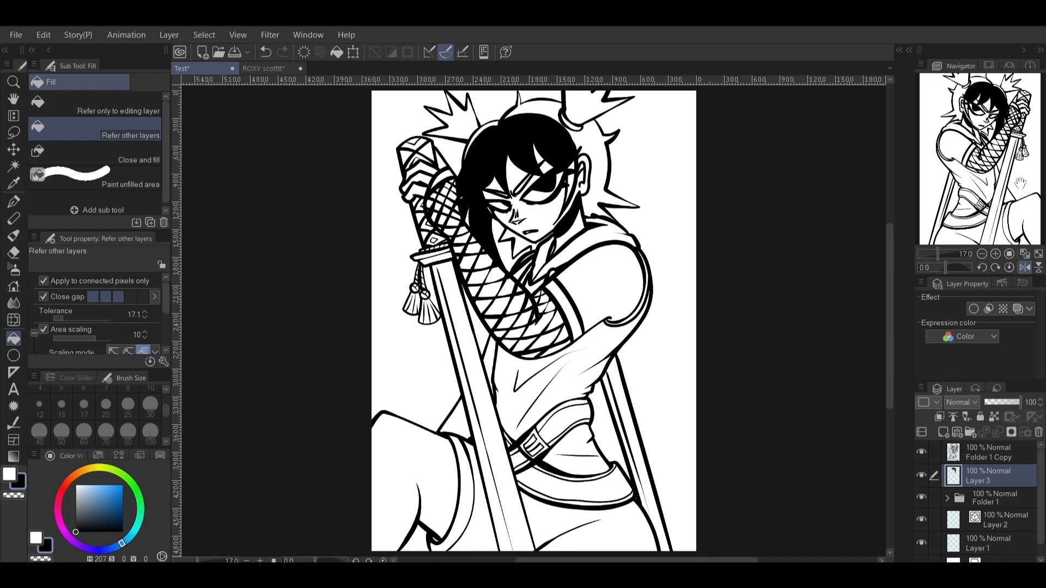
pyautogui.click(596, 141)
pyautogui.click(589, 109)
pyautogui.click(564, 106)
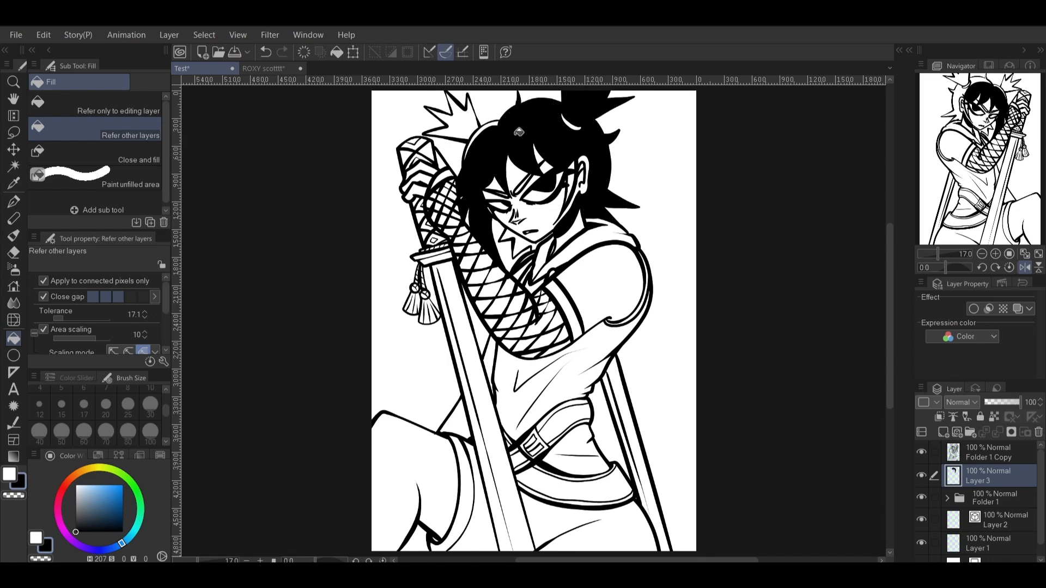
pyautogui.click(470, 119)
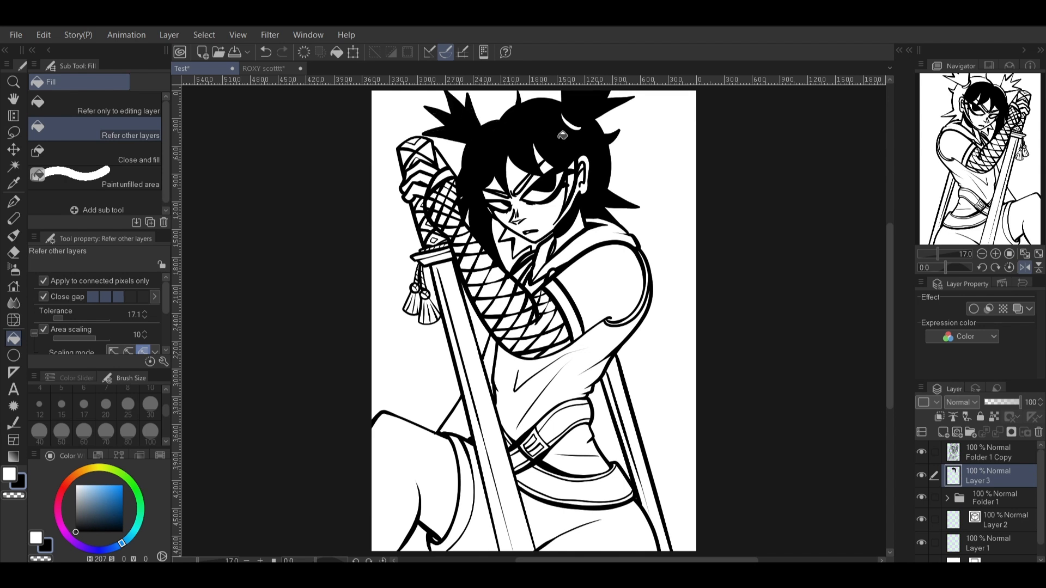
pyautogui.click(573, 169)
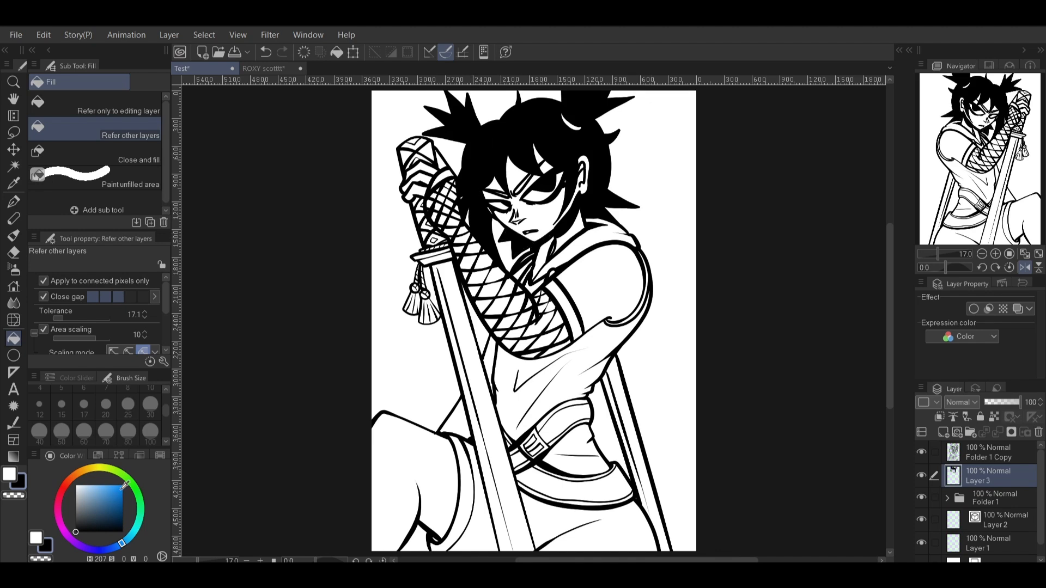
# - Fill the upper arm's mesh sleeve and band and the waist sash with black on Layer 3
pyautogui.click(572, 319)
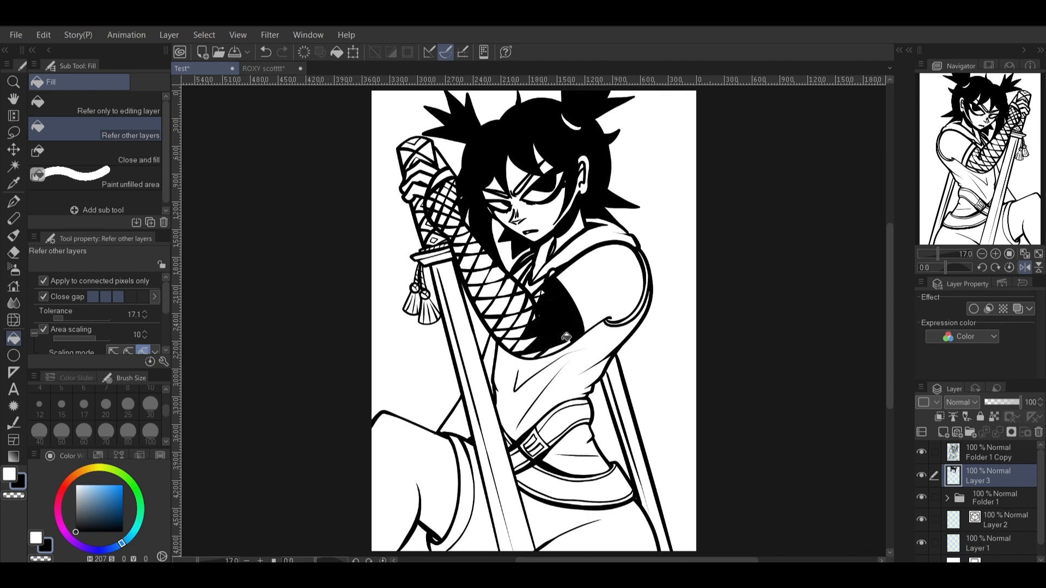
pyautogui.click(566, 413)
pyautogui.click(561, 407)
pyautogui.click(541, 438)
pyautogui.click(535, 444)
pyautogui.click(540, 448)
pyautogui.click(572, 492)
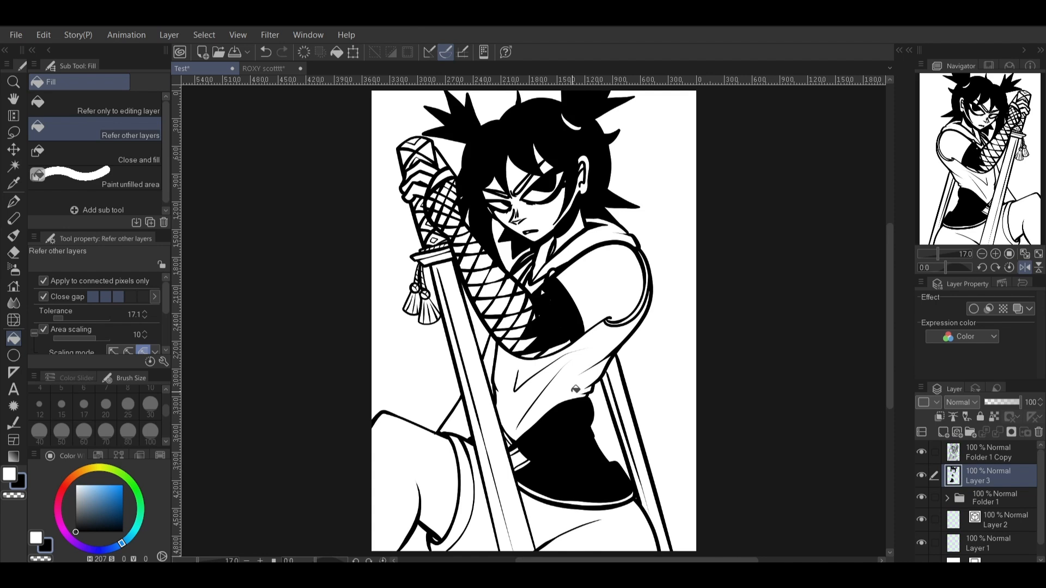
# - Set the drawing color to bright red, recolor the connected black areas with Fill, and hide Folder 1 Copy to inspect the coverage
pyautogui.click(124, 484)
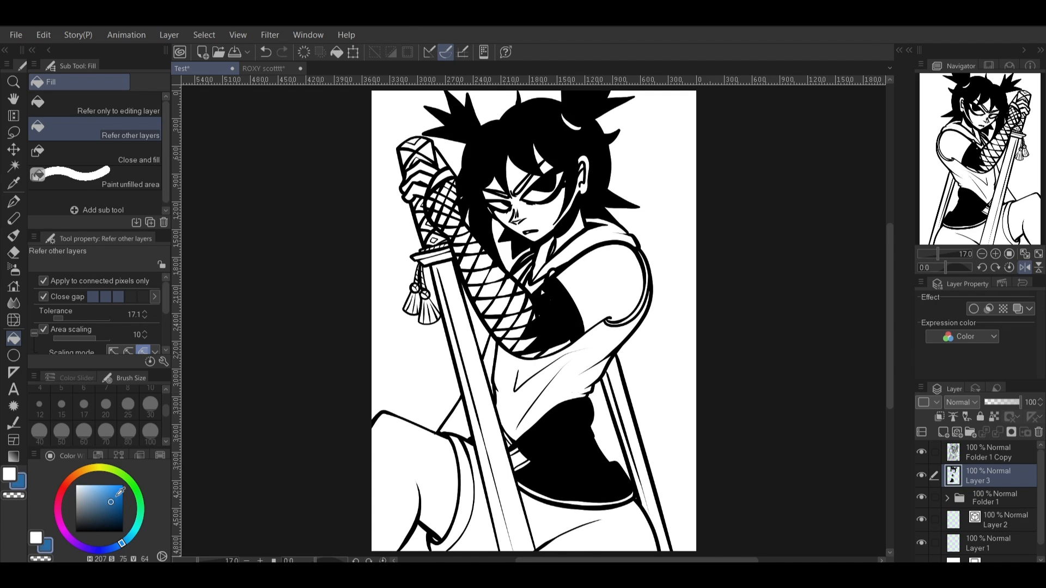
pyautogui.click(59, 490)
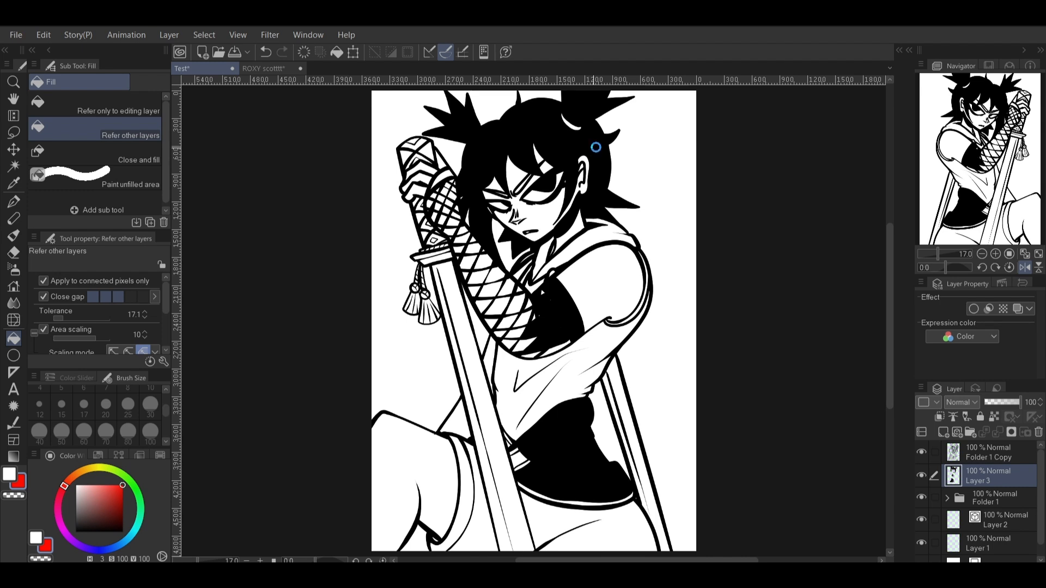
pyautogui.click(602, 147)
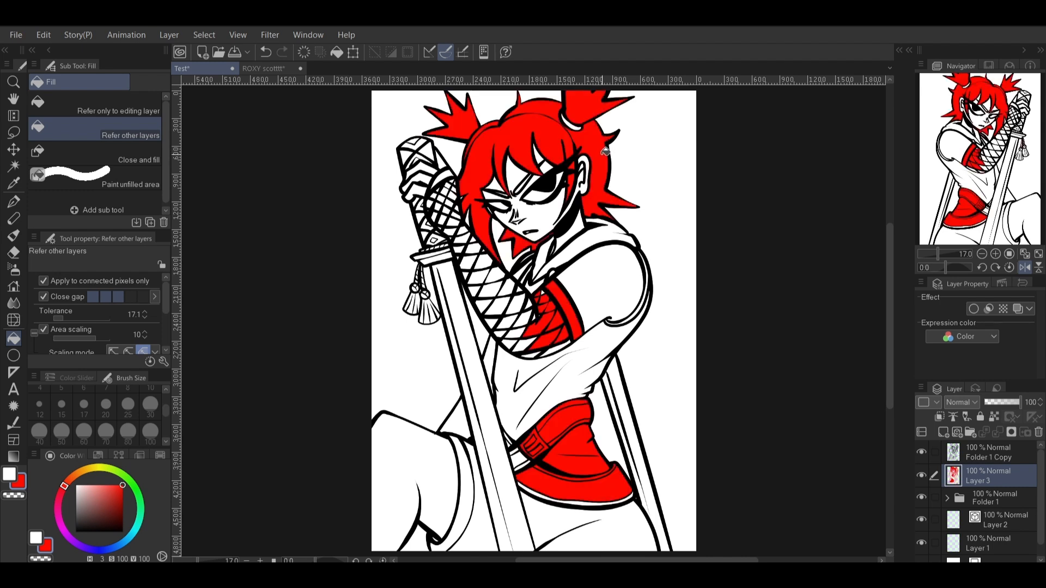
pyautogui.click(921, 453)
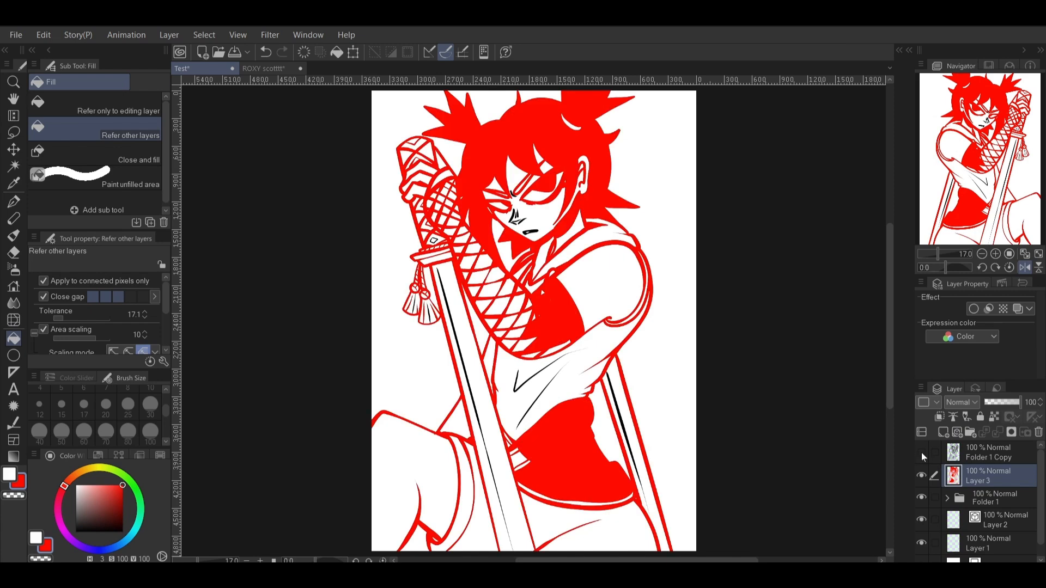
# - Hide Folder 1 and step through the undo history until only the black fills are back on Layer 3
pyautogui.hotkey('ctrl', 'z')
pyautogui.hotkey('ctrl', 'z')
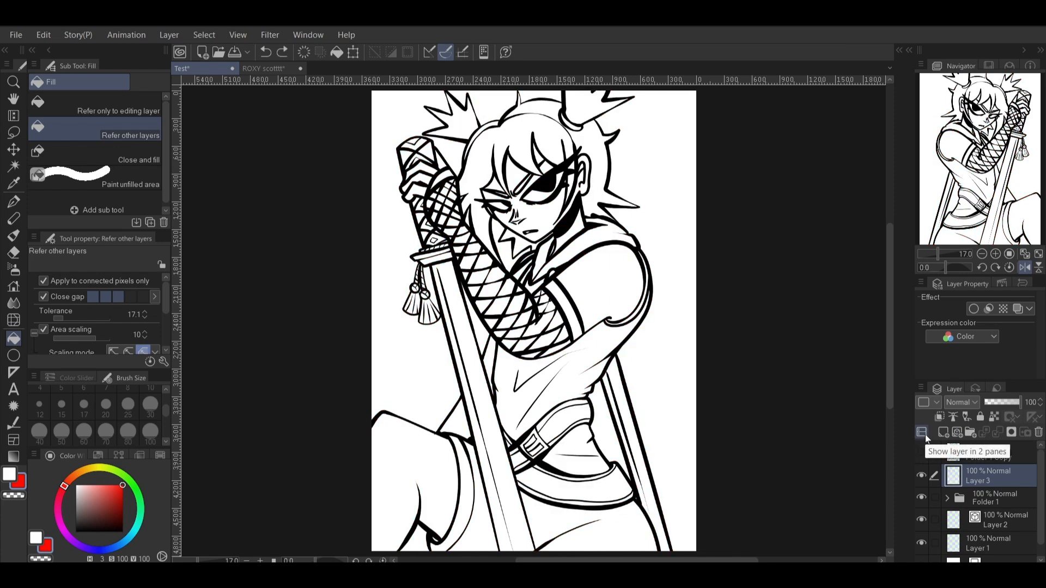
pyautogui.click(921, 497)
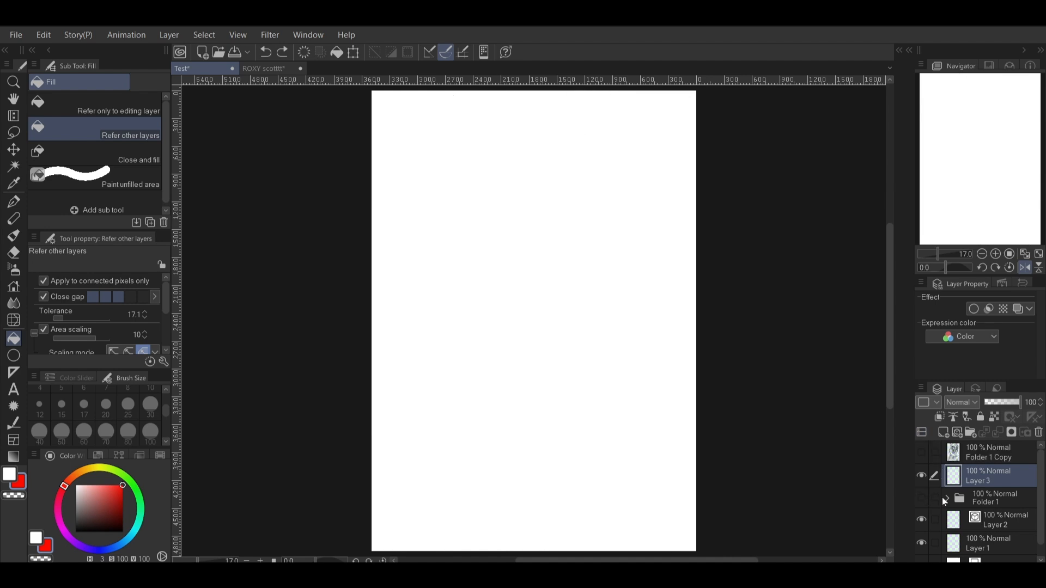
pyautogui.click(946, 498)
pyautogui.hotkey('ctrl', 'z')
pyautogui.hotkey('ctrl', 'y')
pyautogui.hotkey('ctrl', 'y')
pyautogui.hotkey('ctrl', 'y')
pyautogui.hotkey('ctrl', 'y')
pyautogui.hotkey('ctrl', 'y')
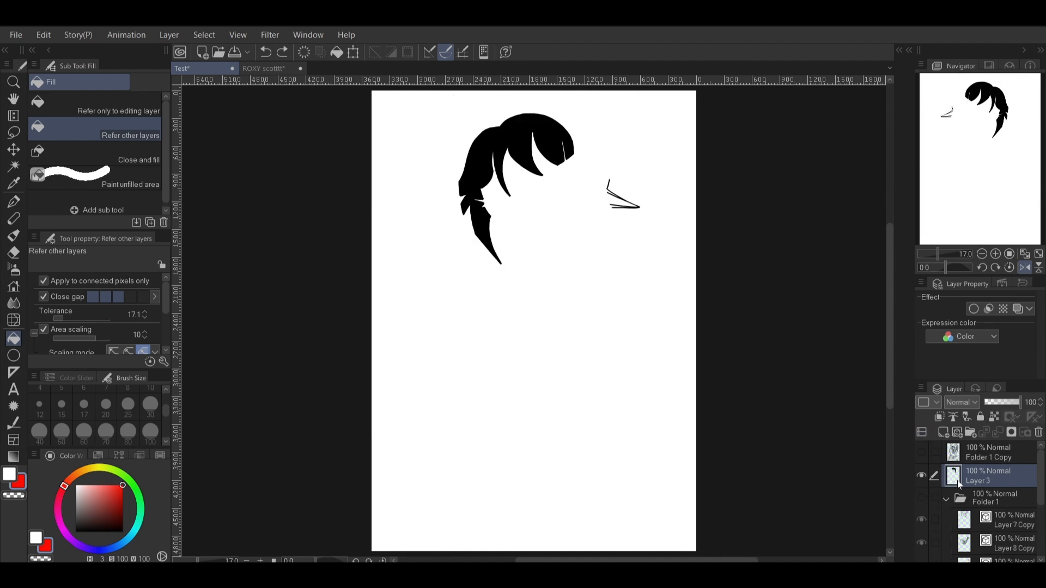
pyautogui.hotkey('ctrl', 'z')
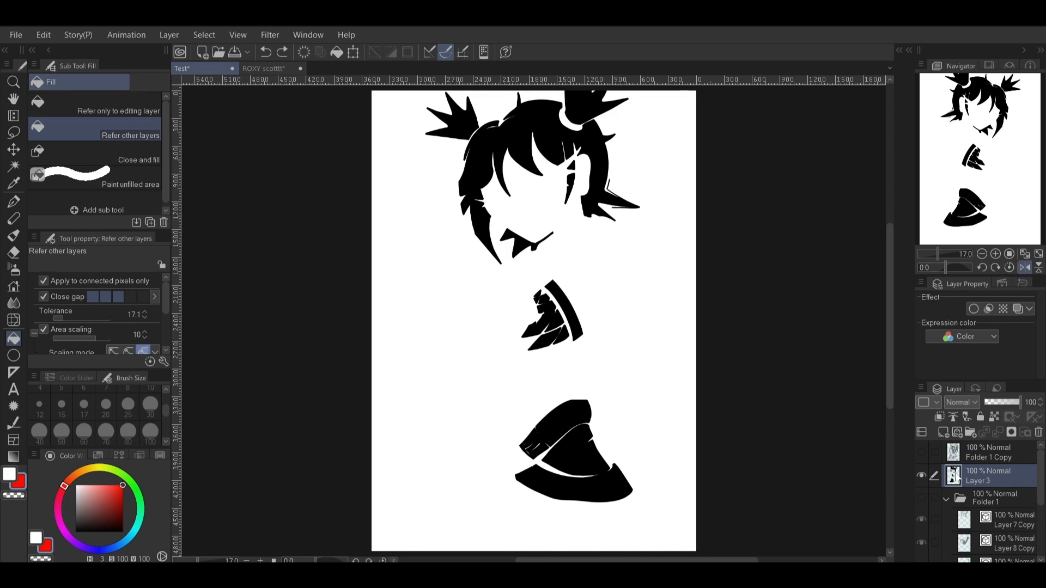
# - Collapse Folder 1, keep it hidden, and show Folder 1 Copy again
pyautogui.click(946, 499)
pyautogui.click(921, 498)
pyautogui.click(921, 498)
pyautogui.click(923, 454)
pyautogui.click(921, 454)
pyautogui.click(922, 456)
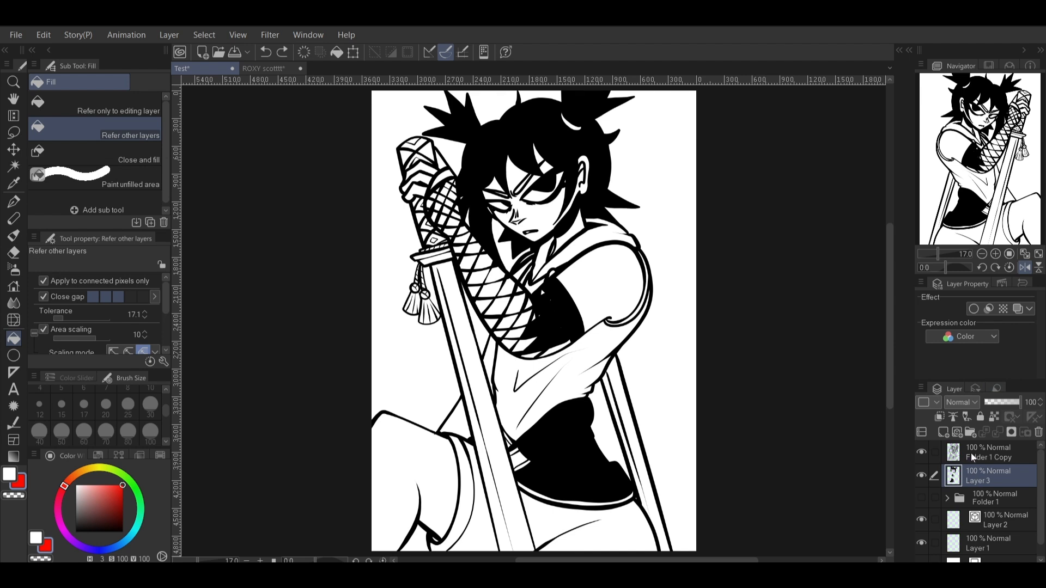
# - Try to recolor the black fills red with Refer other layers, inspect the result with Folder 1 Copy hidden, and undo it
pyautogui.click(596, 146)
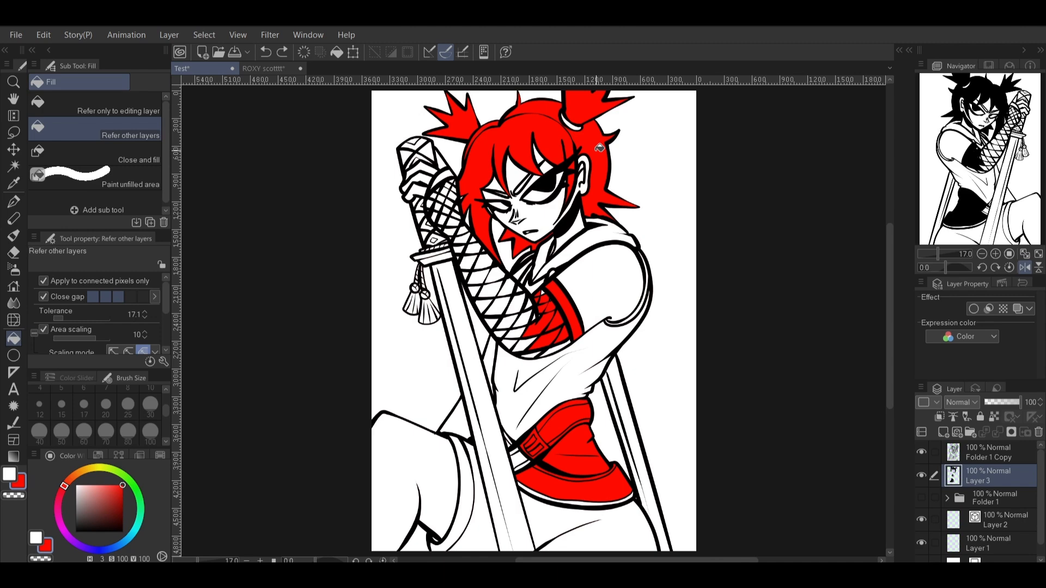
pyautogui.click(921, 452)
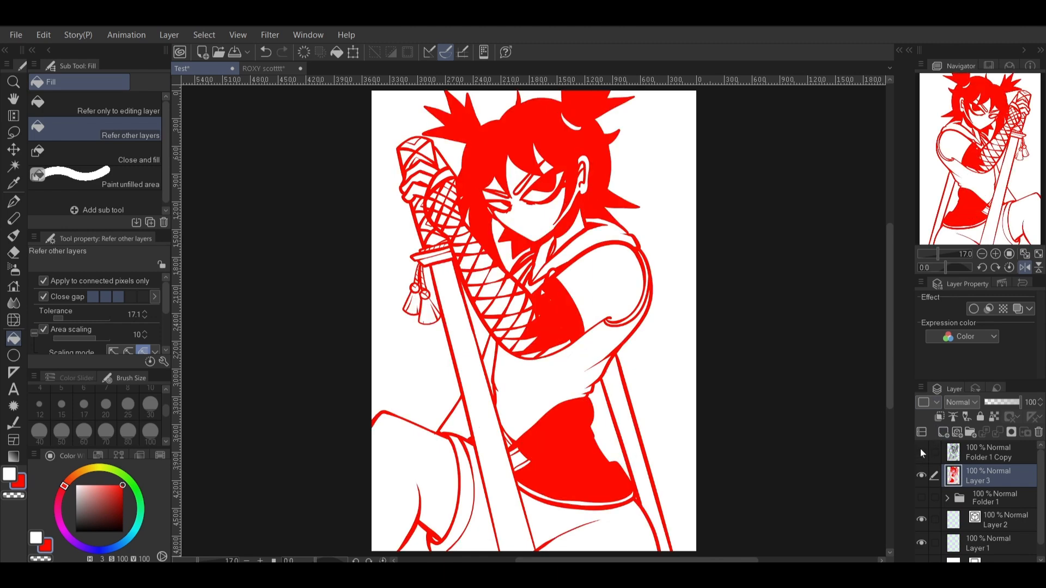
pyautogui.hotkey('ctrl', 'z')
pyautogui.click(922, 452)
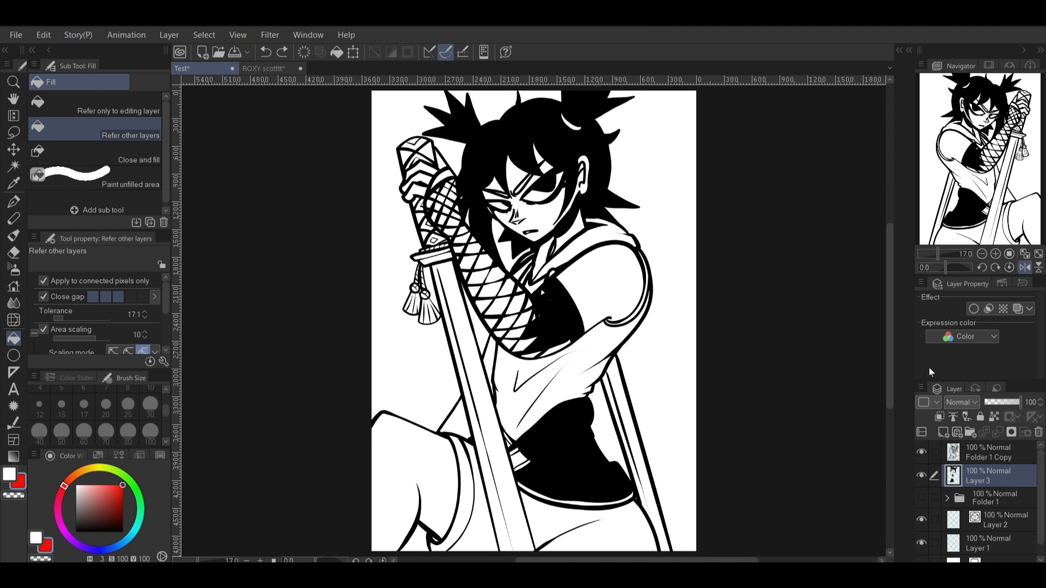
pyautogui.hotkey('ctrl', 'z')
pyautogui.hotkey('ctrl', 'y')
# - Add a layer clipped to Layer 3, paint it red with the G-pen at size 2000, and merge it down into Layer 3
pyautogui.click(943, 432)
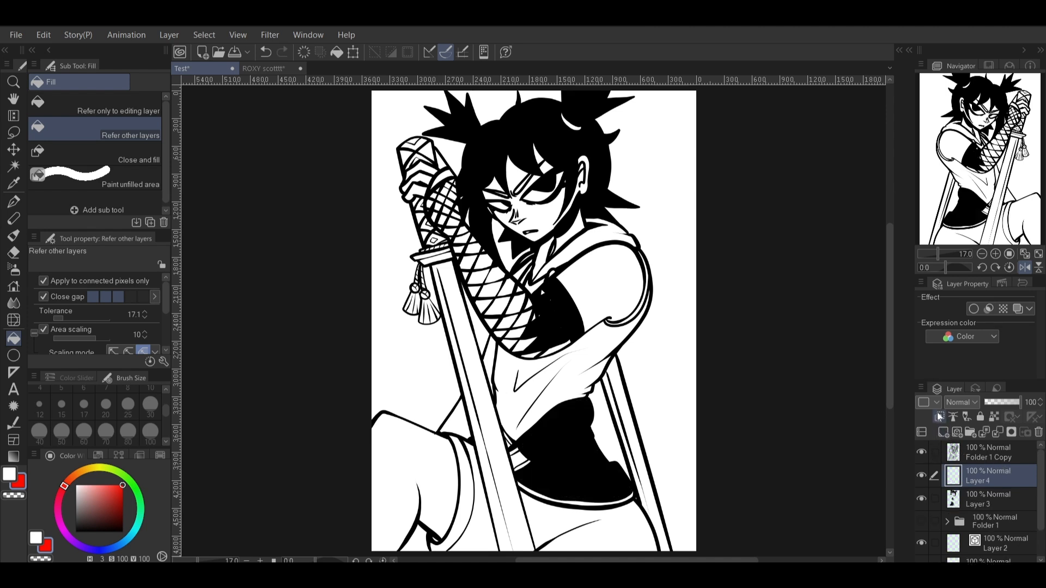
pyautogui.press('p')
pyautogui.moveTo(533, 320)
pyautogui.mouseDown()
pyautogui.moveTo(439, 262)
pyautogui.moveTo(432, 176)
pyautogui.moveTo(545, 305)
pyautogui.moveTo(625, 193)
pyautogui.mouseUp()
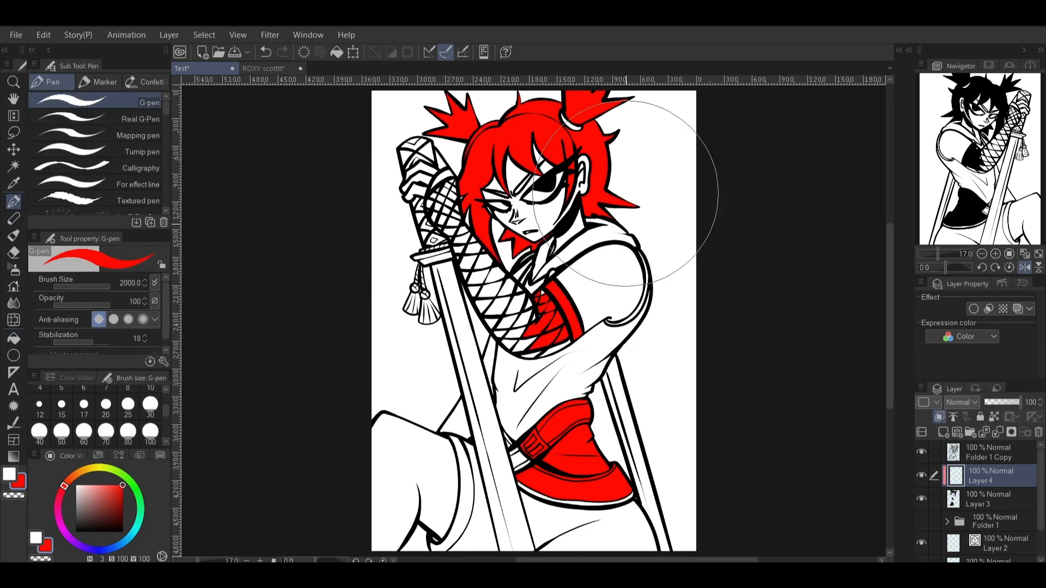
pyautogui.hotkey('ctrl', 'e')
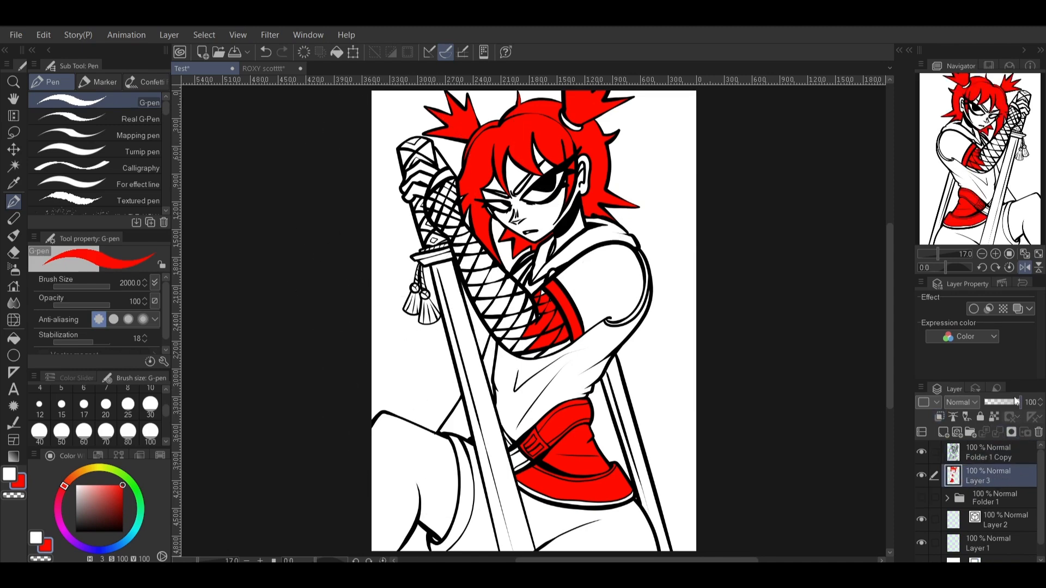
# - Set the drawing color to bright cyan and fill all the hair sections and both pigtails on Layer 3
pyautogui.moveTo(120, 546); pyautogui.dragTo(134, 531)
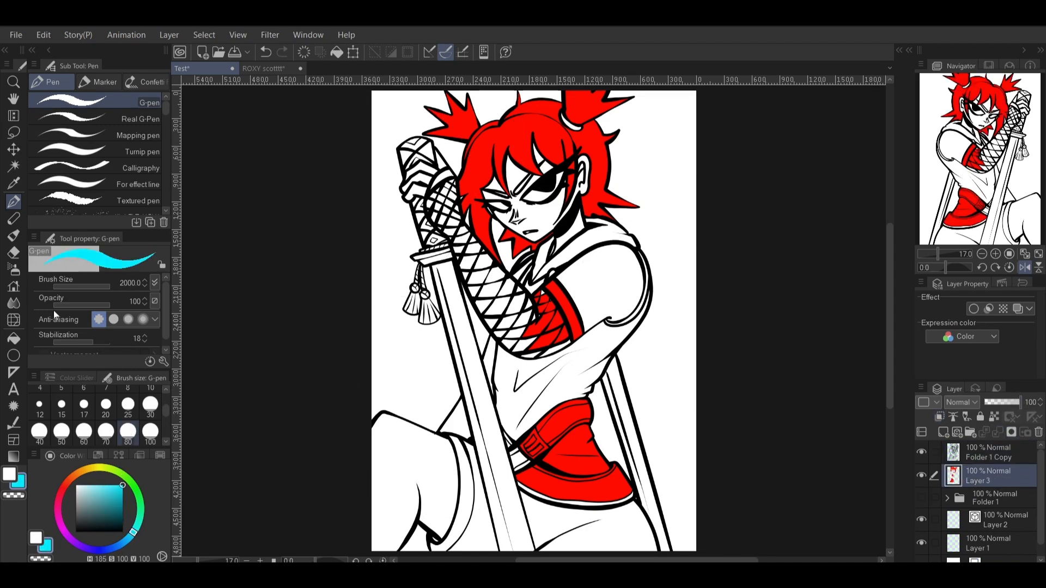
pyautogui.click(12, 334)
pyautogui.click(592, 105)
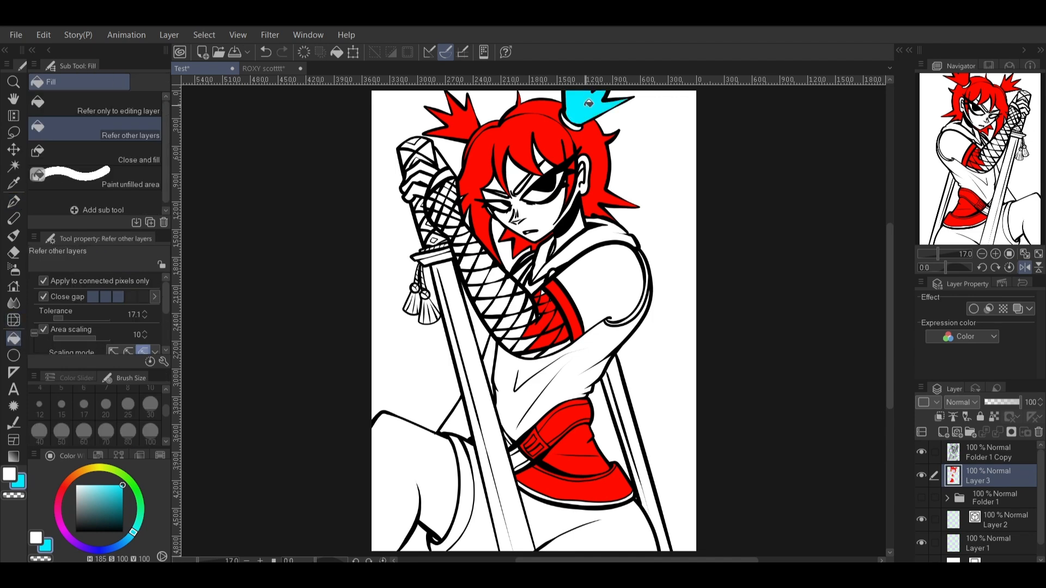
pyautogui.click(600, 146)
pyautogui.click(538, 119)
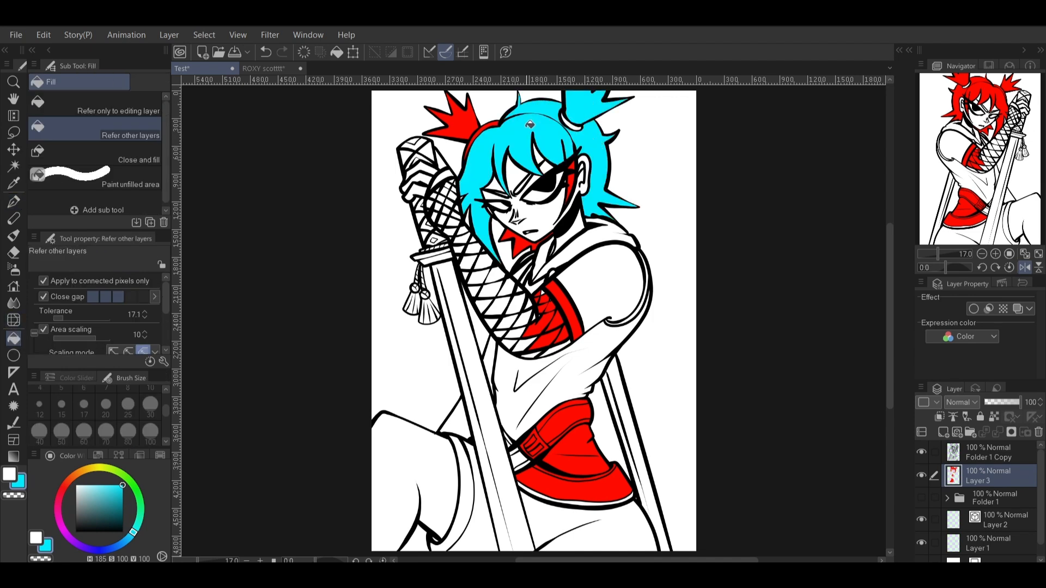
pyautogui.click(450, 114)
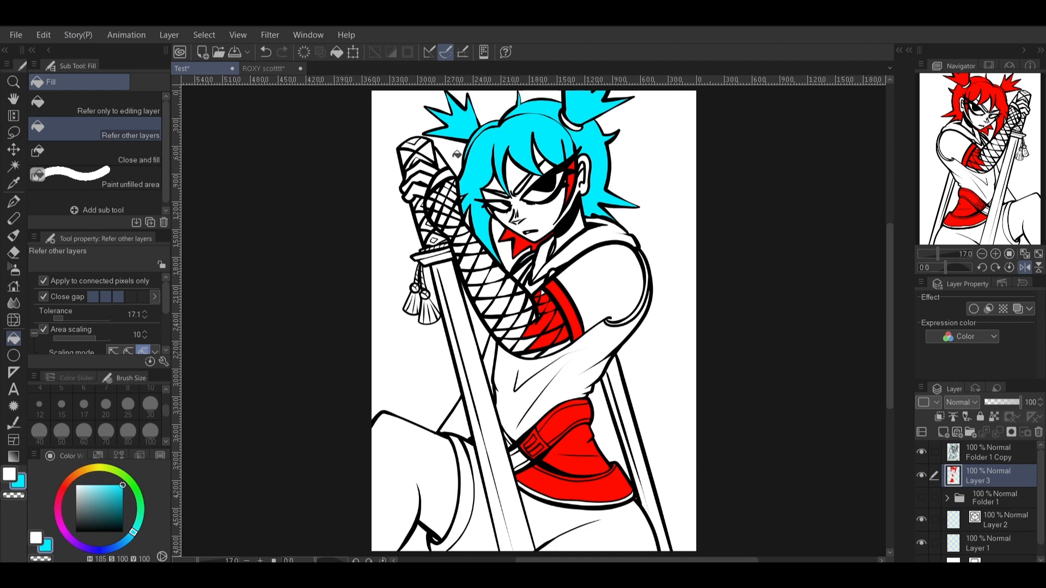
pyautogui.click(524, 249)
pyautogui.click(570, 188)
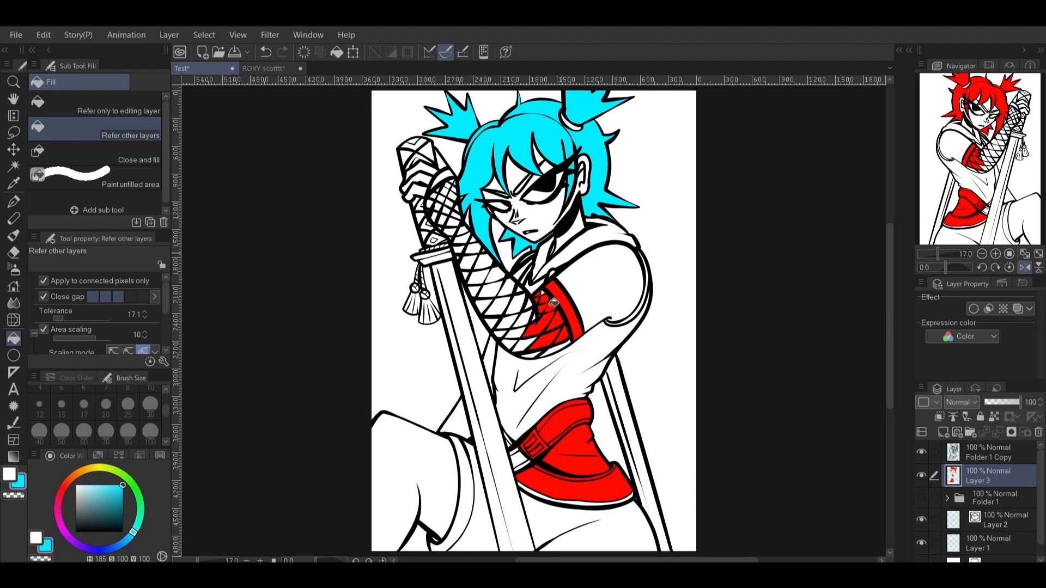
# - Fill the upper arm's mesh sleeve and band and the waist sash with cyan on Layer 3
pyautogui.click(550, 311)
pyautogui.click(542, 339)
pyautogui.click(555, 433)
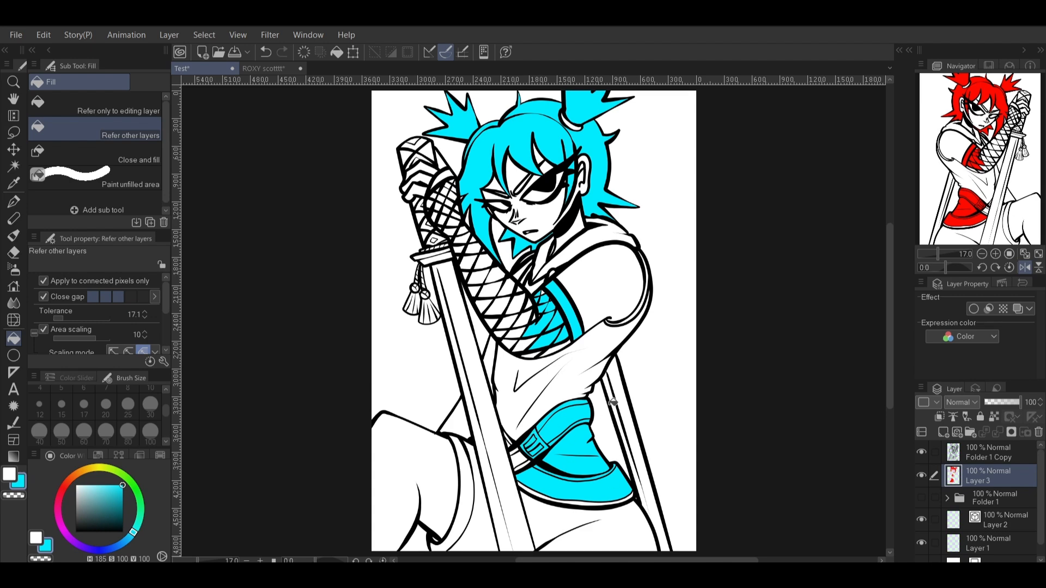
# - Set the drawing color to pale yellow and fill the shirt, shoulder, collar, face, sword blade and upper leg on Layer 3
pyautogui.click(98, 485)
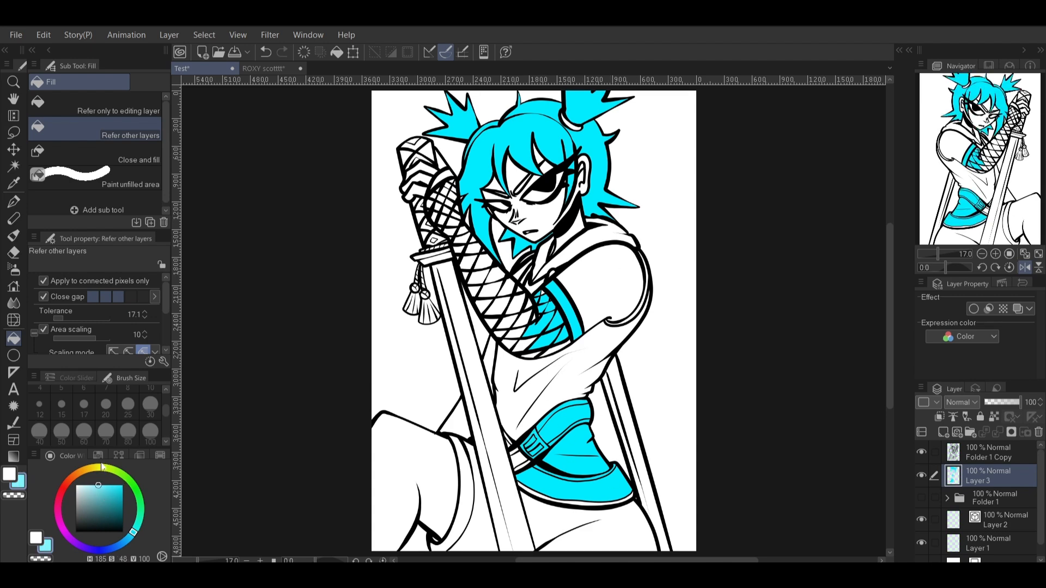
pyautogui.click(99, 468)
pyautogui.click(590, 340)
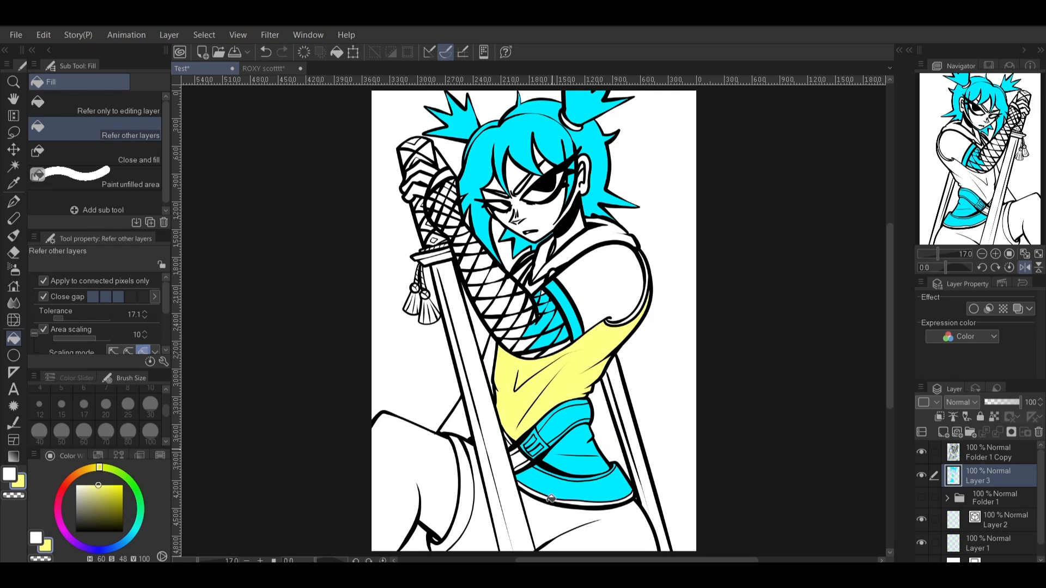
pyautogui.click(538, 506)
pyautogui.click(501, 425)
pyautogui.click(605, 286)
pyautogui.click(589, 245)
pyautogui.click(532, 224)
pyautogui.click(504, 245)
pyautogui.click(523, 169)
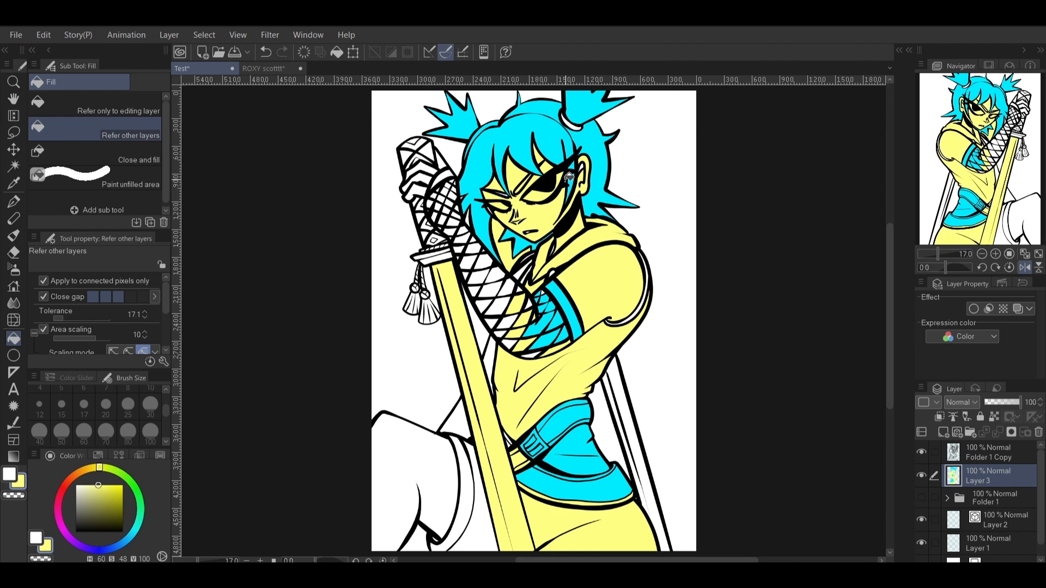
# - Clear all fills from Layer 3 and set up the Marker pen sub tool with black color and brush size 53.6
pyautogui.press('Delete')
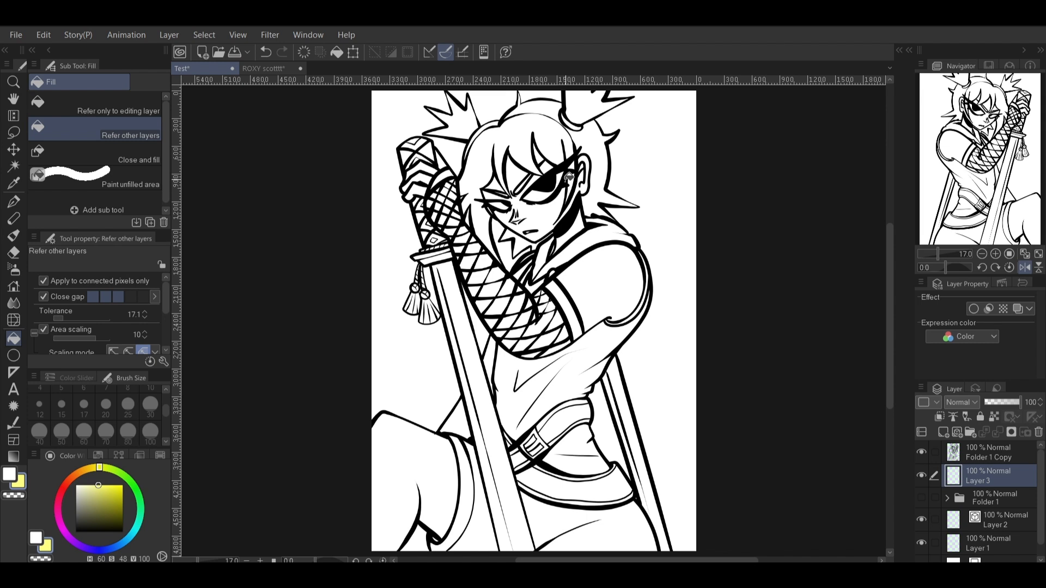
pyautogui.click(13, 202)
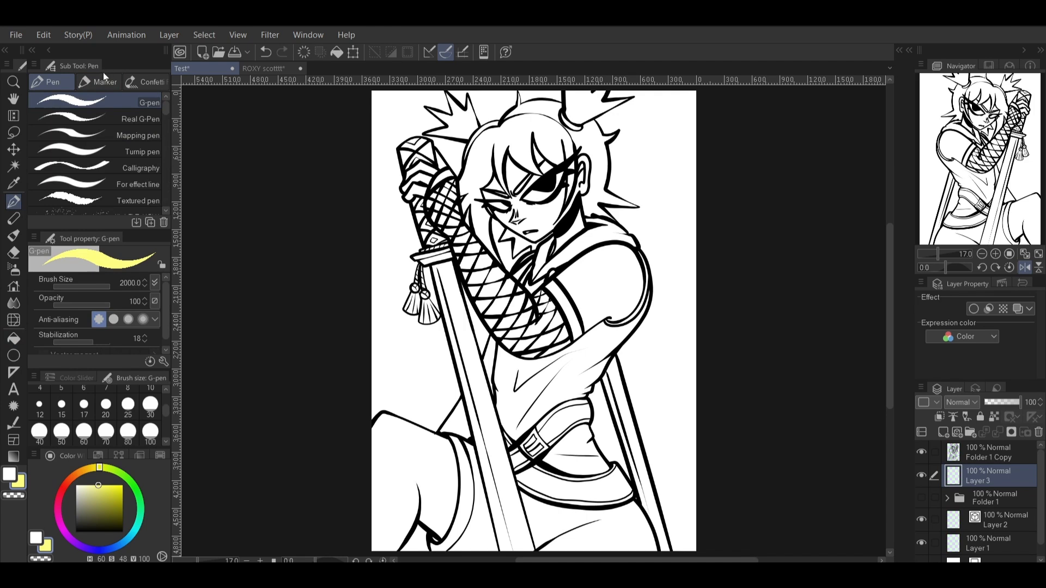
pyautogui.click(112, 83)
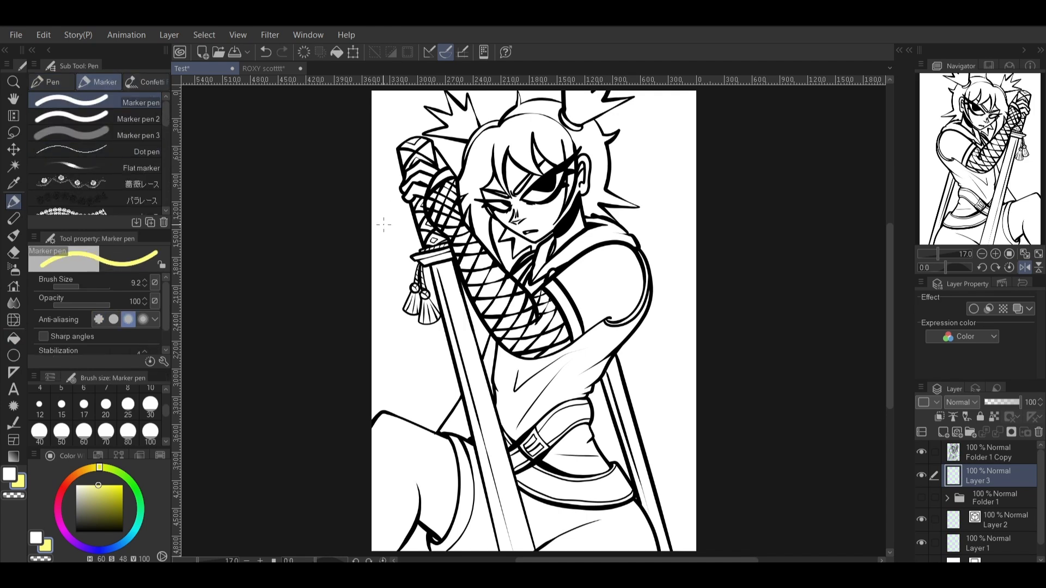
pyautogui.click(75, 533)
pyautogui.moveTo(81, 285); pyautogui.dragTo(89, 282)
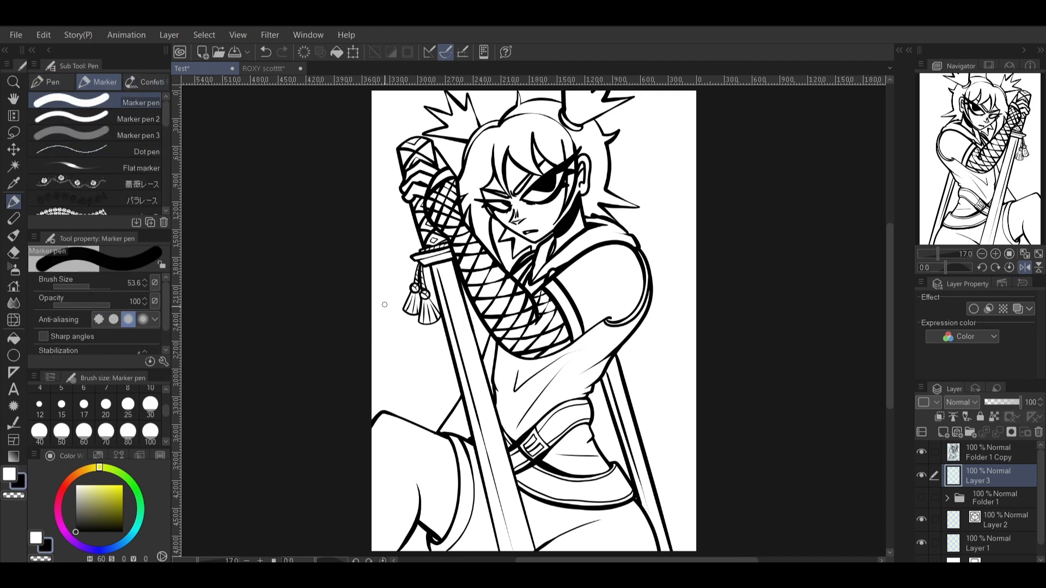
# - Try the Marker pen with freehand lines and loops in the empty space beside the figure, and undo the test strokes
pyautogui.moveTo(383, 299); pyautogui.dragTo(455, 419)
pyautogui.hotkey('ctrl', 'z')
pyautogui.moveTo(649, 130); pyautogui.dragTo(662, 247)
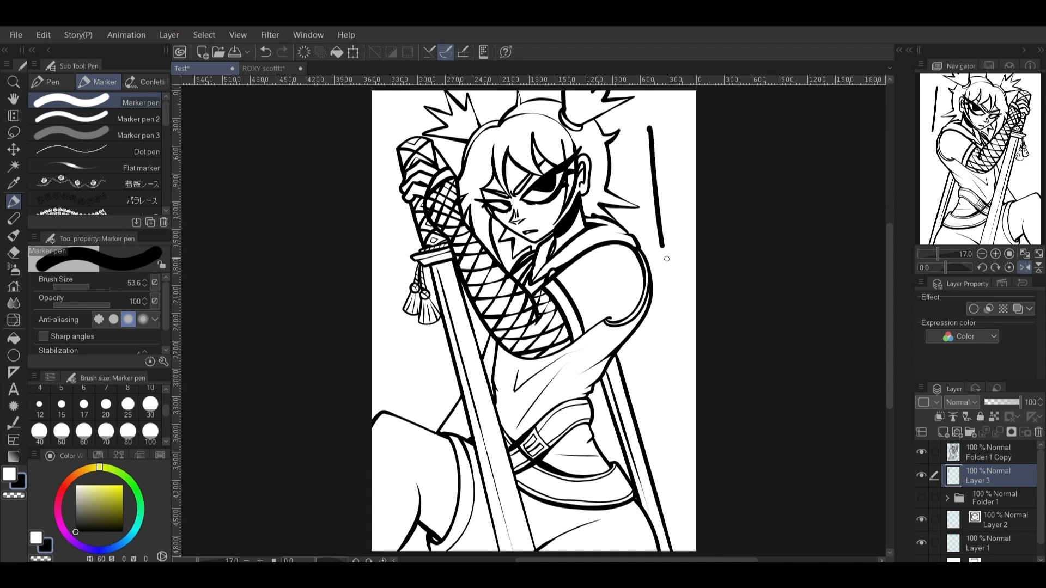
pyautogui.moveTo(649, 132)
pyautogui.mouseDown()
pyautogui.moveTo(681, 124)
pyautogui.moveTo(656, 107)
pyautogui.moveTo(679, 116)
pyautogui.mouseUp()
pyautogui.hotkey('ctrl', 'z')
pyautogui.hotkey('ctrl', 'z')
pyautogui.hotkey('ctrl', 'z')
pyautogui.hotkey('ctrl', 'z')
pyautogui.moveTo(646, 131)
pyautogui.mouseDown()
pyautogui.moveTo(630, 117)
pyautogui.moveTo(643, 203)
pyautogui.moveTo(664, 179)
pyautogui.moveTo(651, 120)
pyautogui.mouseUp()
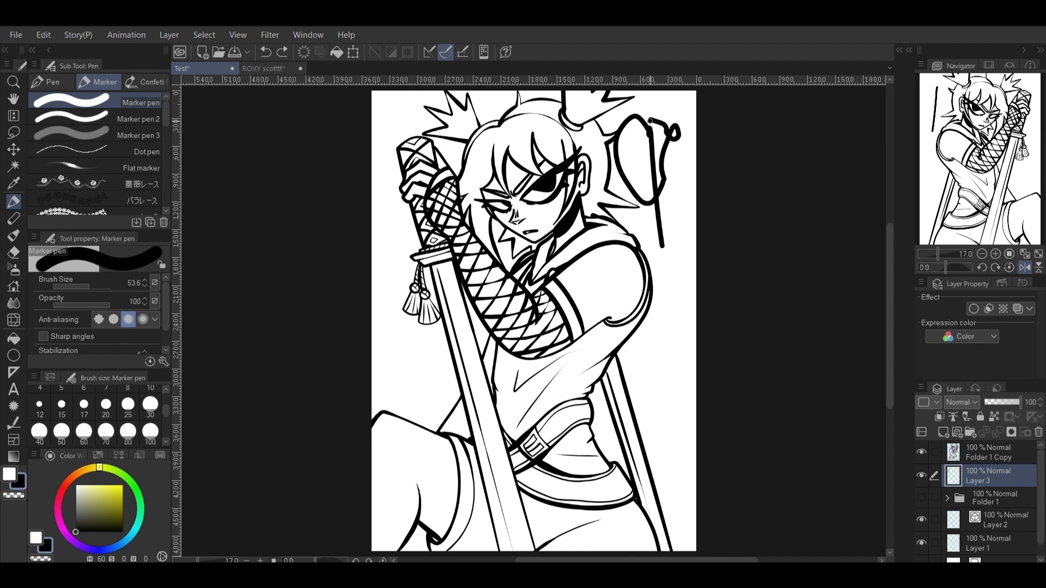
pyautogui.moveTo(658, 260); pyautogui.dragTo(658, 347)
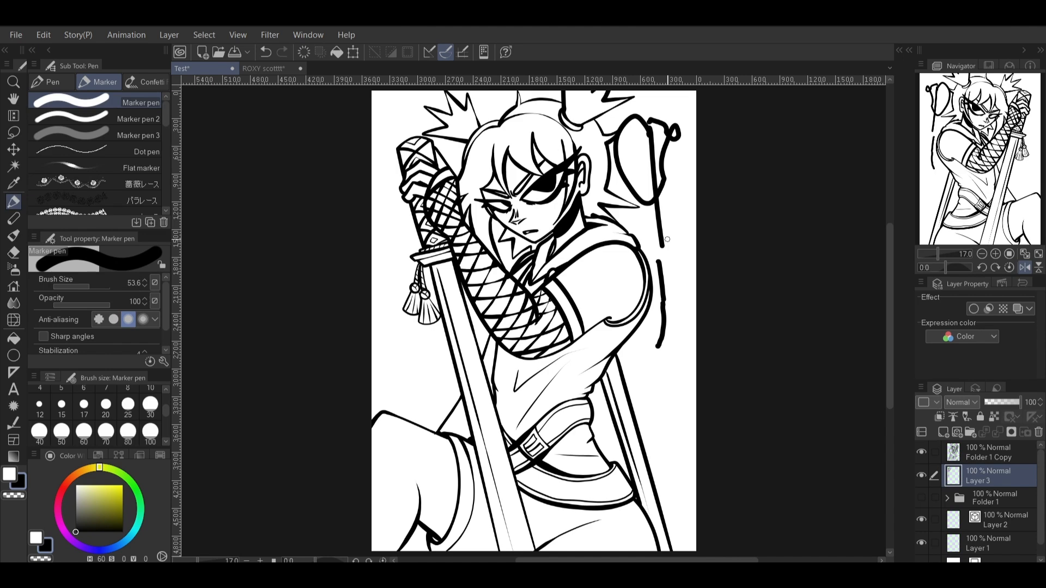
pyautogui.hotkey('ctrl', 'z')
pyautogui.hotkey('ctrl', 'z')
pyautogui.hotkey('ctrl', 'z')
pyautogui.hotkey('ctrl', 'z')
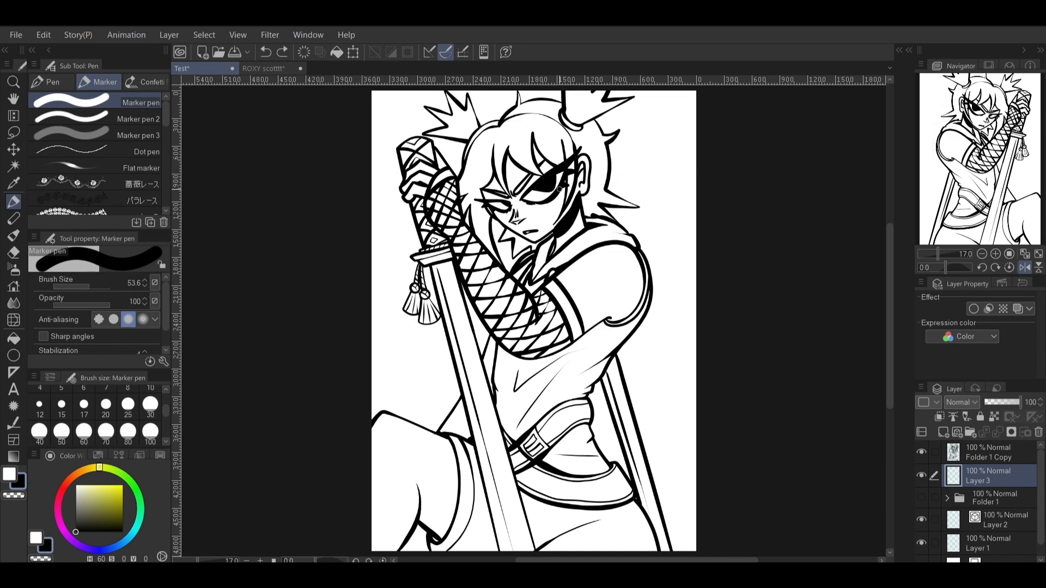
# - Browse the Marker and Confetti sub tool groups and go back to the G-pen in the Pen group
pyautogui.scroll(-1, 102, 159)
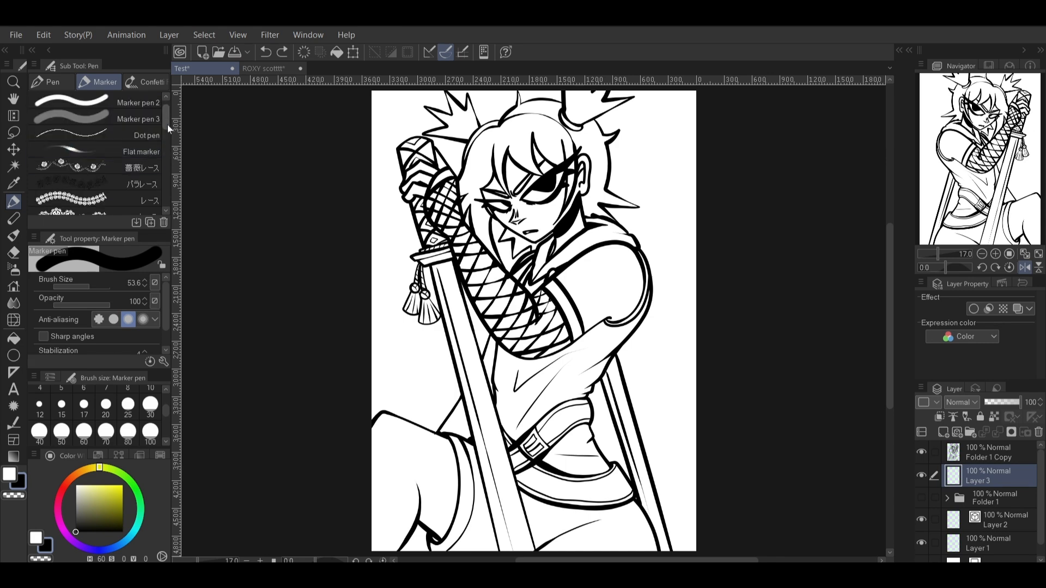
pyautogui.moveTo(166, 160); pyautogui.dragTo(162, 123)
pyautogui.scroll(3, 161, 123)
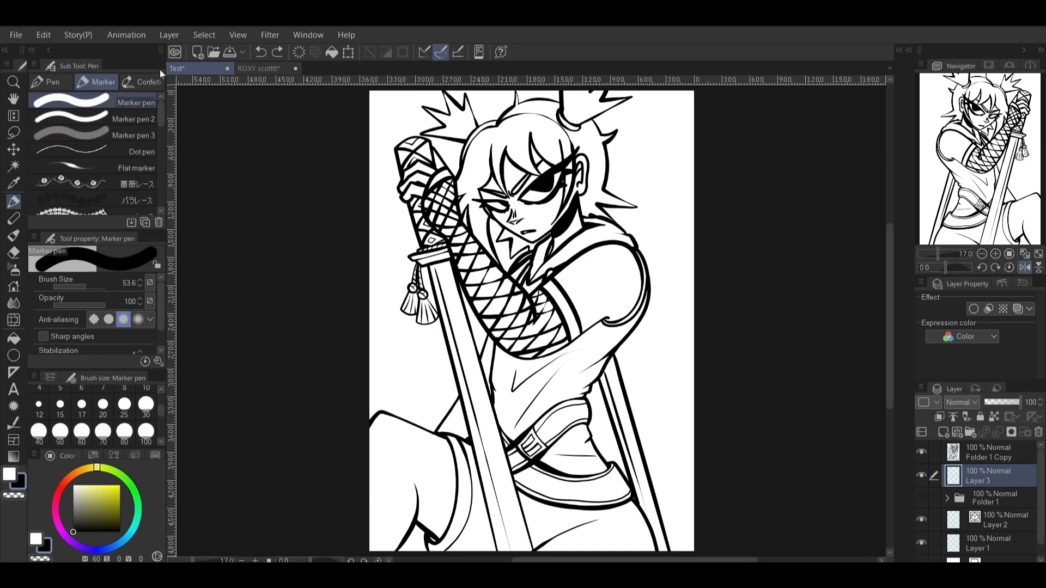
pyautogui.click(139, 82)
pyautogui.moveTo(162, 178); pyautogui.dragTo(158, 93)
pyautogui.click(63, 83)
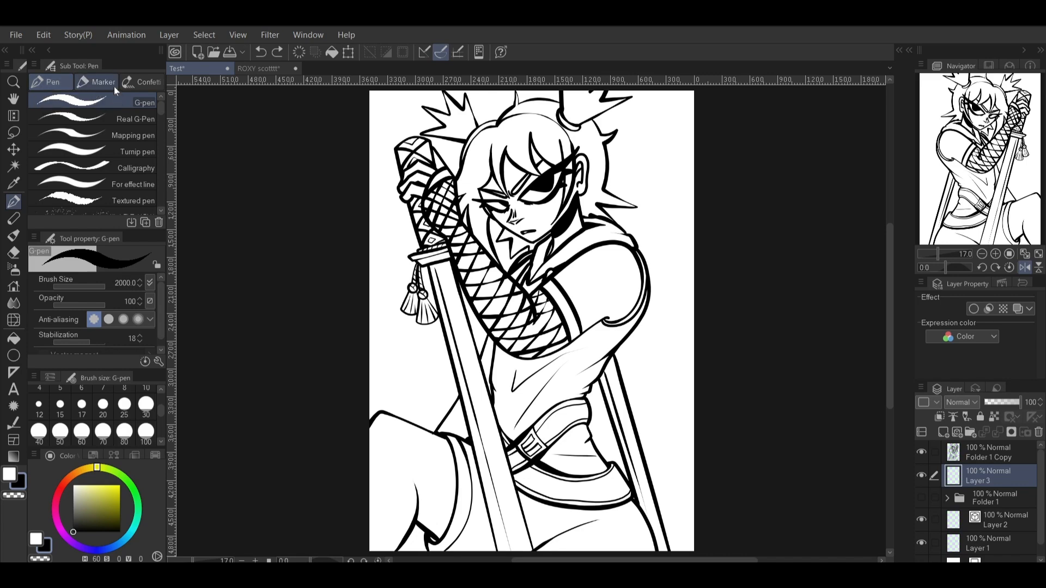
pyautogui.click(148, 83)
pyautogui.click(53, 82)
# - Select the Folder 1 Copy layer, try a Vector eraser stroke across the mesh sleeve with a changed brush size, and undo it
pyautogui.click(996, 458)
pyautogui.click(14, 252)
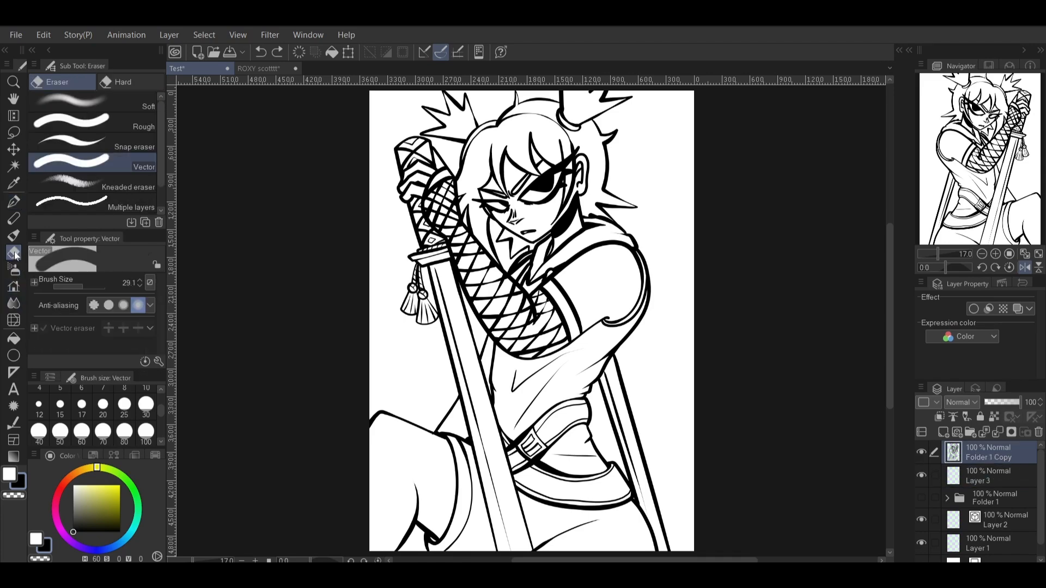
pyautogui.click(96, 286)
pyautogui.moveTo(473, 243); pyautogui.dragTo(539, 334)
pyautogui.hotkey('ctrl', 'z')
# - Set the Vector eraser's brush size to 52.1, try erasing across the mesh sleeve and face, and undo the strokes
pyautogui.click(86, 287)
pyautogui.moveTo(459, 225)
pyautogui.mouseDown()
pyautogui.moveTo(534, 335)
pyautogui.moveTo(453, 223)
pyautogui.moveTo(462, 252)
pyautogui.moveTo(434, 167)
pyautogui.mouseUp()
pyautogui.moveTo(488, 199)
pyautogui.mouseDown()
pyautogui.moveTo(599, 178)
pyautogui.moveTo(601, 208)
pyautogui.mouseUp()
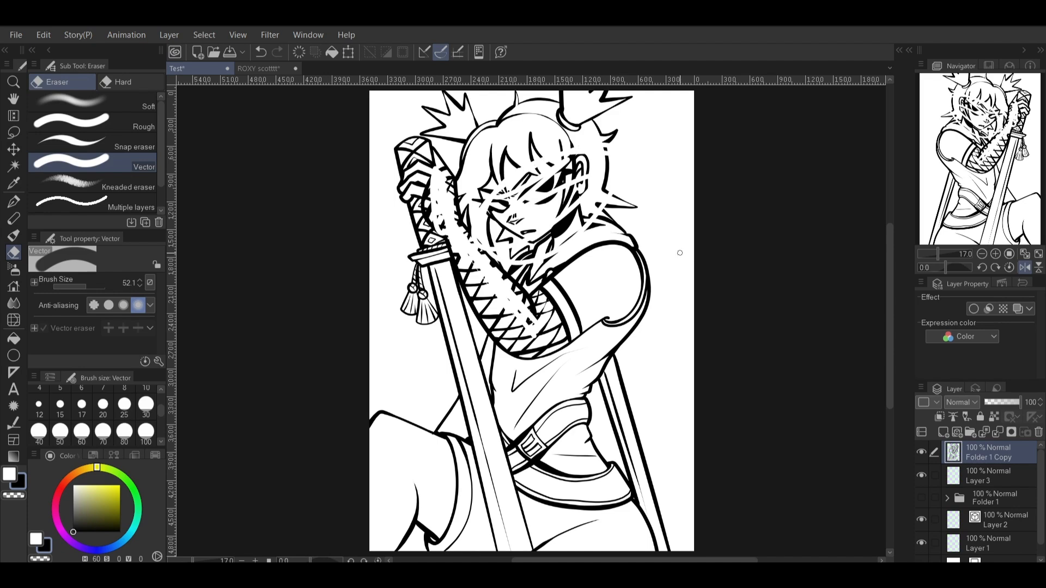
pyautogui.hotkey('ctrl', 'z')
pyautogui.hotkey('ctrl', 'z')
pyautogui.hotkey('ctrl', 'z')
pyautogui.hotkey('ctrl', 'z')
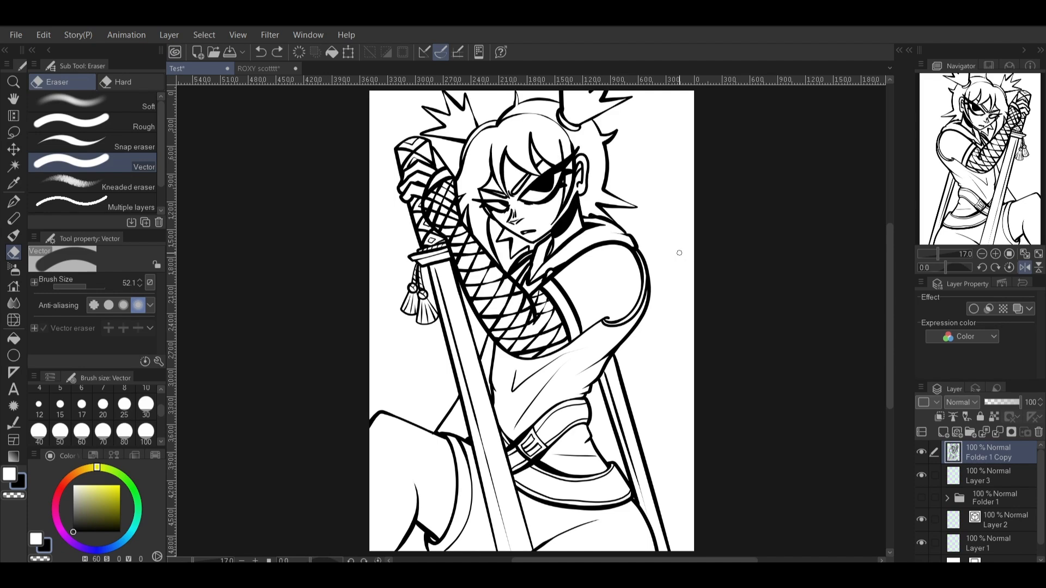
# - Expand and show Folder 1, select its Layer 7 Copy vector layer, and hide the Folder 1 Copy and Layer 3 layers
pyautogui.click(957, 499)
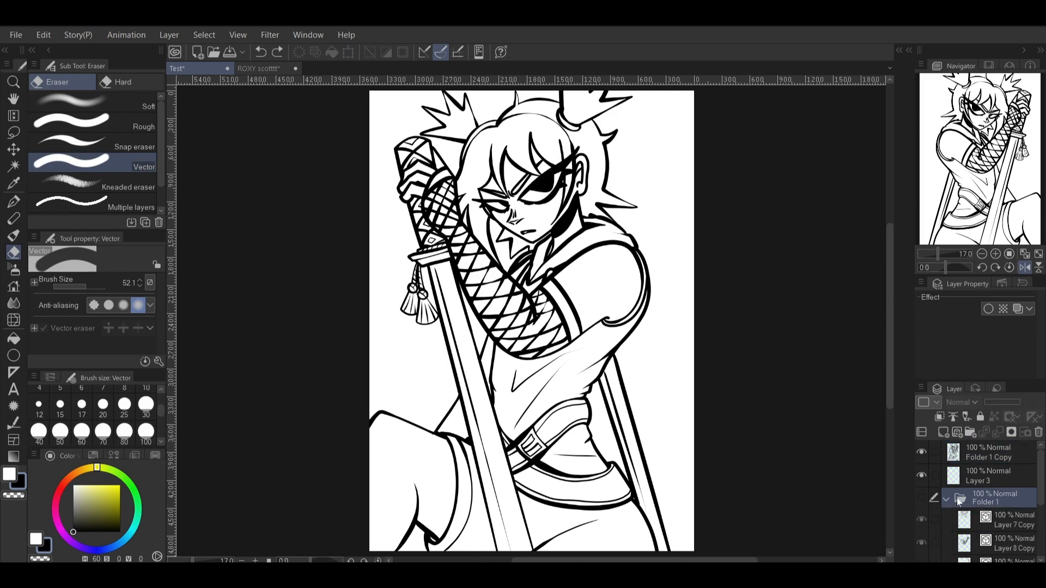
pyautogui.click(1004, 517)
pyautogui.click(921, 497)
pyautogui.click(925, 471)
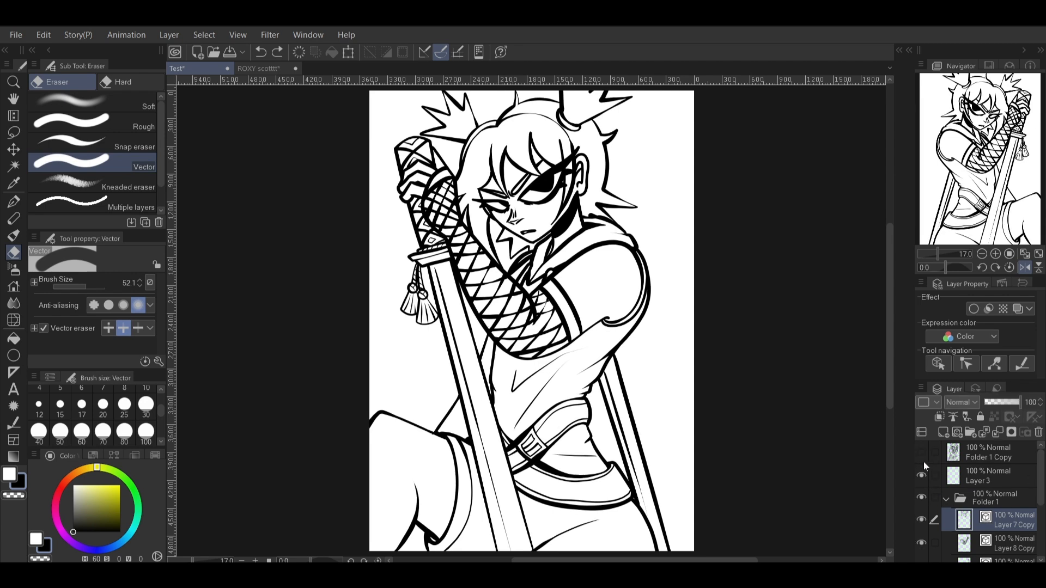
# - Try merging Folder 1's vector layers into Layer 6 Copy and erasing across the mesh sleeve, and undo the erasing and merges
pyautogui.click(999, 437)
pyautogui.click(999, 437)
pyautogui.moveTo(1041, 488); pyautogui.dragTo(1040, 501)
pyautogui.moveTo(443, 205)
pyautogui.mouseDown()
pyautogui.moveTo(512, 322)
pyautogui.moveTo(551, 329)
pyautogui.mouseUp()
pyautogui.hotkey('ctrl', 'z')
pyautogui.hotkey('ctrl', 'z')
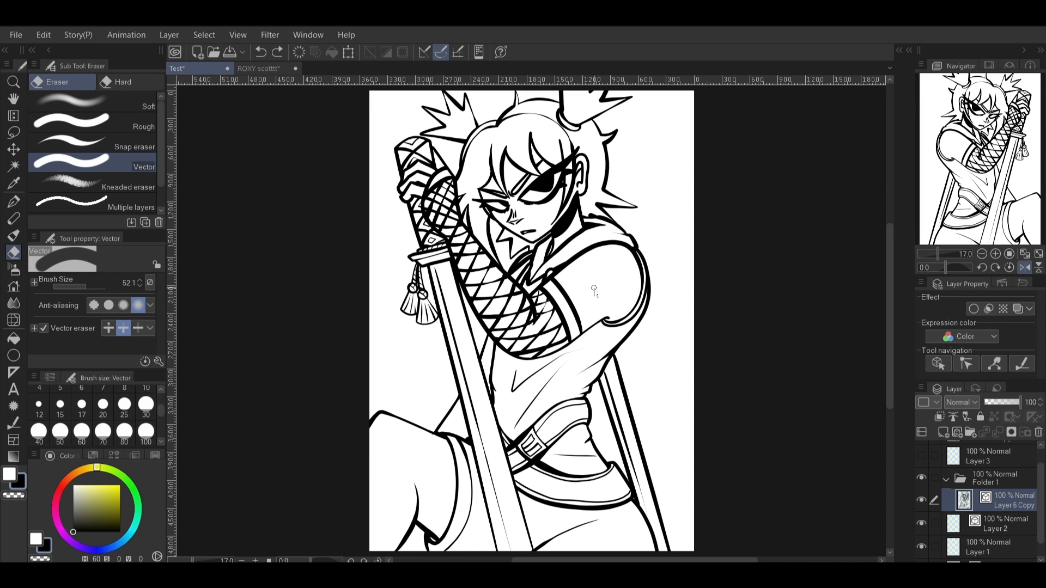
pyautogui.hotkey('ctrl', 'z')
pyautogui.hotkey('ctrl', 'z')
pyautogui.hotkey('ctrl', 'z')
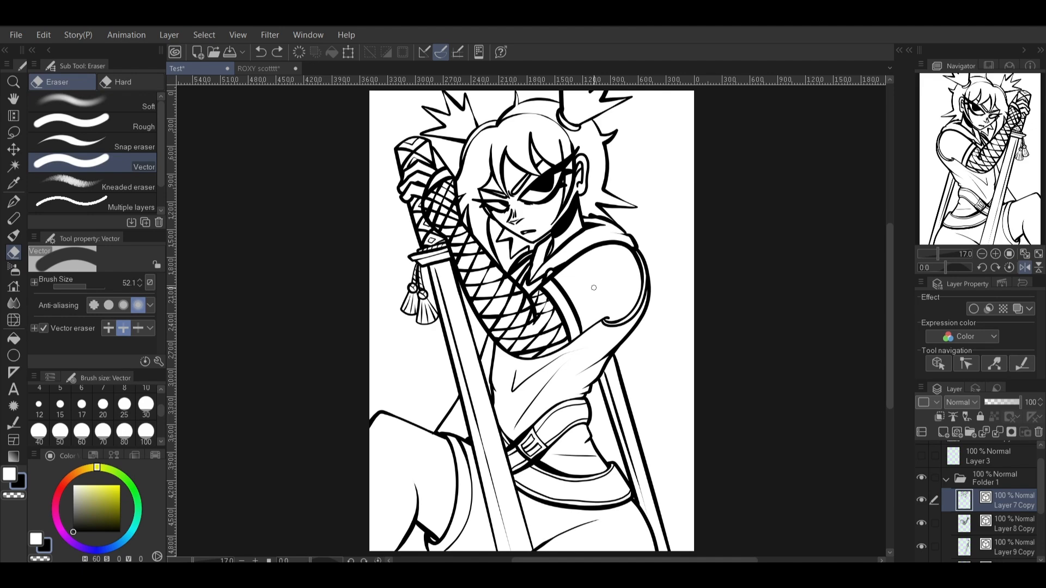
# - Toggle the visibility of Layer 8 Copy off and on to examine which lines it holds
pyautogui.scroll(-2, 992, 506)
pyautogui.click(920, 485)
pyautogui.click(921, 485)
# - Reduce the G-pen's brush size and draw a curved line beside the ear on Layer 7 Copy
pyautogui.click(946, 253)
pyautogui.moveTo(992, 159); pyautogui.dragTo(990, 125)
pyautogui.click(14, 203)
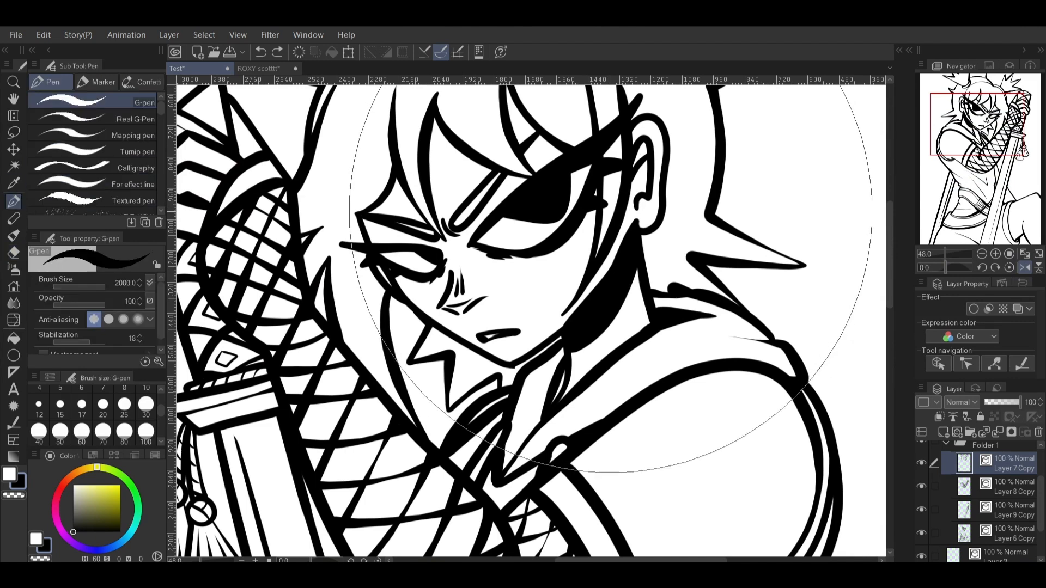
pyautogui.moveTo(96, 286); pyautogui.dragTo(84, 278)
pyautogui.moveTo(611, 182)
pyautogui.mouseDown()
pyautogui.moveTo(672, 142)
pyautogui.moveTo(666, 90)
pyautogui.mouseUp()
# - Switch to the Vector eraser for erasing lines around the ear on Layer 7 Copy
pyautogui.click(14, 253)
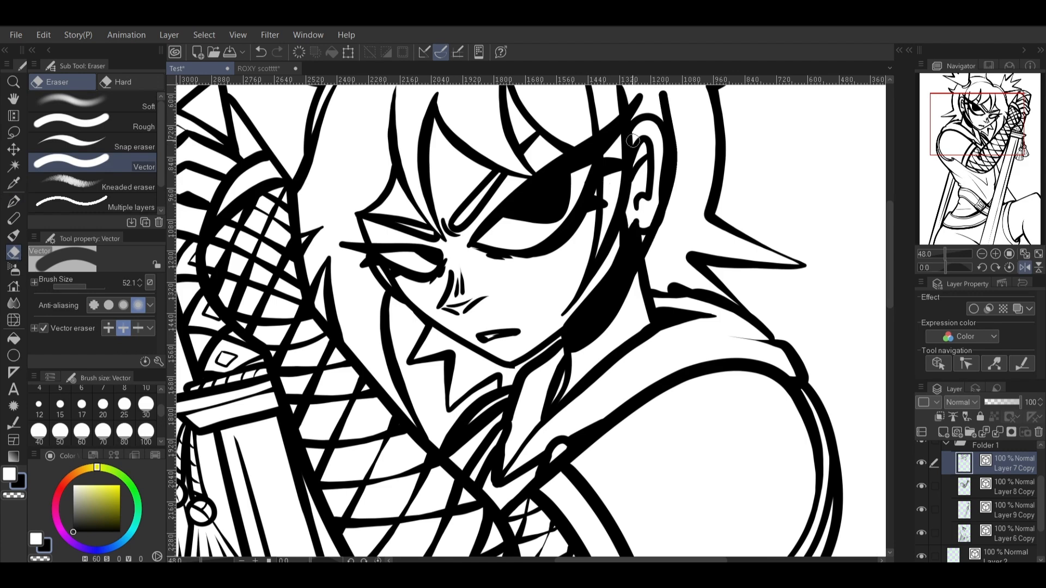
# - Examine what each copied line-art layer in Folder 1 contains by selecting the layers and switching their visibility off and on
pyautogui.click(921, 463)
pyautogui.click(922, 463)
pyautogui.click(998, 489)
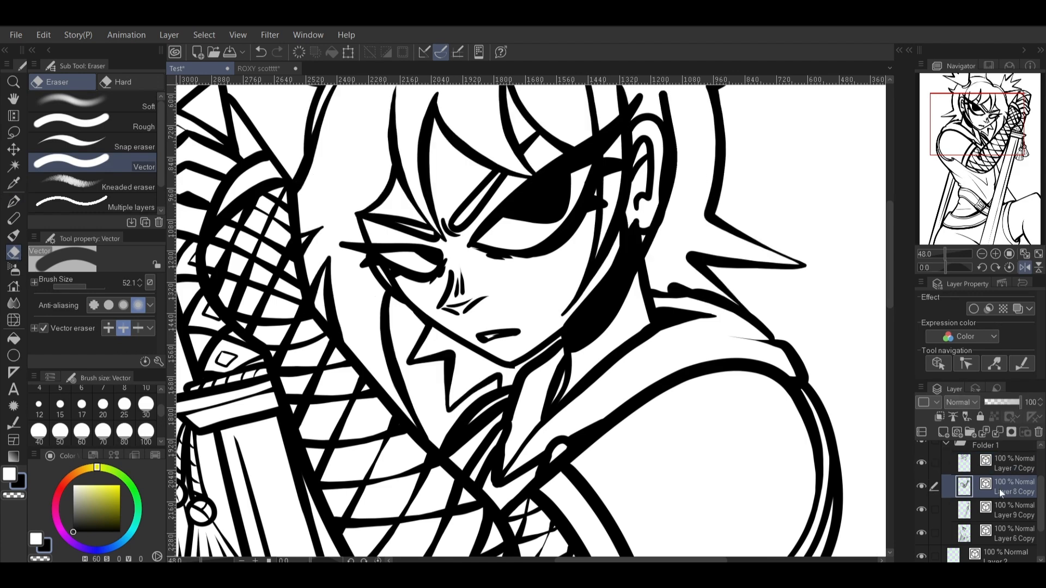
pyautogui.click(983, 509)
pyautogui.click(926, 516)
pyautogui.click(926, 516)
pyautogui.click(922, 536)
pyautogui.click(922, 537)
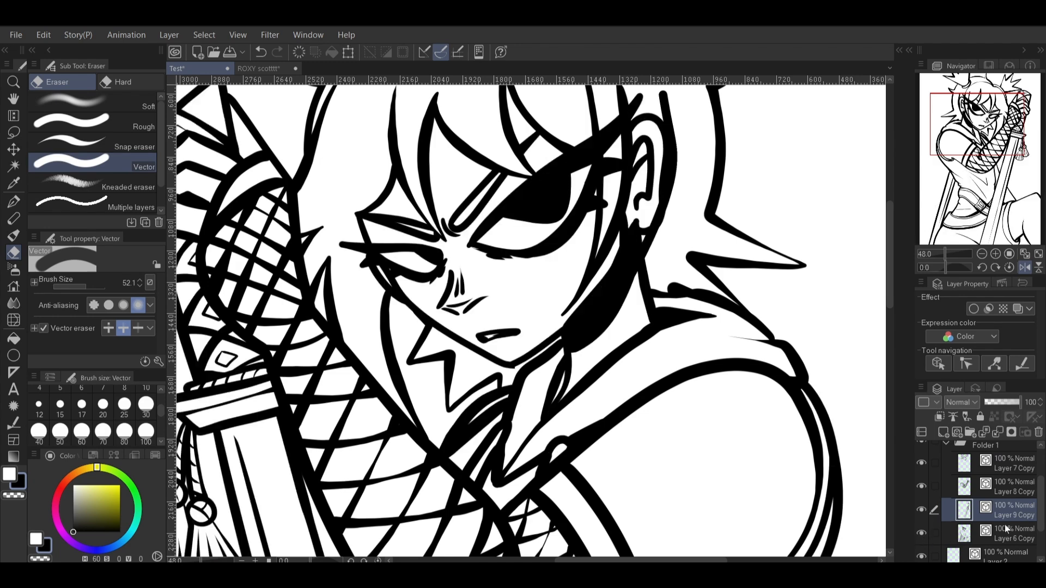
pyautogui.click(978, 531)
pyautogui.click(923, 534)
pyautogui.click(922, 534)
pyautogui.click(923, 534)
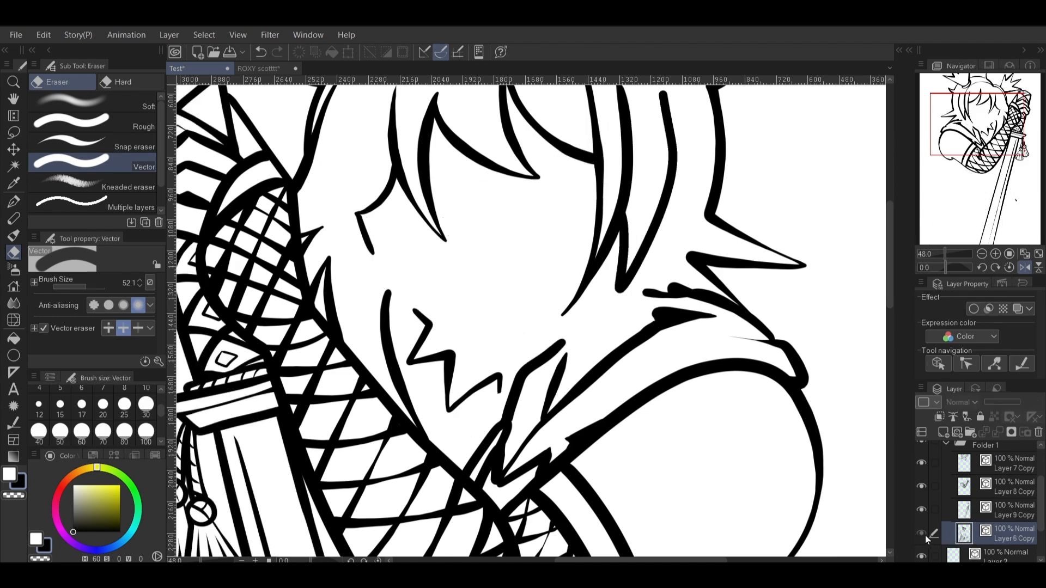
pyautogui.click(924, 536)
# - Try erasing the ear linework on Layer 6 Copy with the Vector eraser
pyautogui.moveTo(633, 245); pyautogui.dragTo(657, 102)
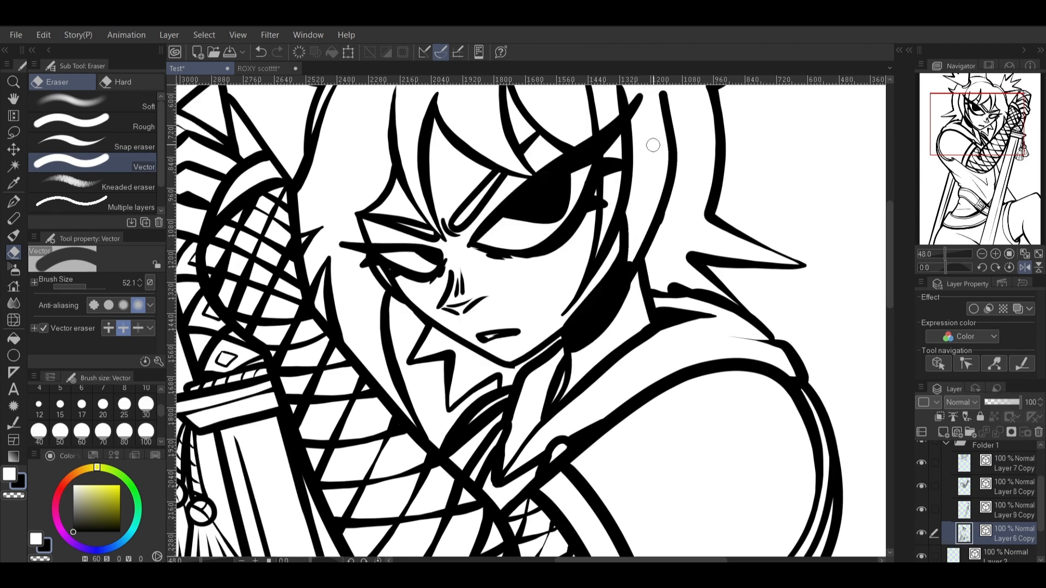
pyautogui.moveTo(640, 242); pyautogui.dragTo(631, 268)
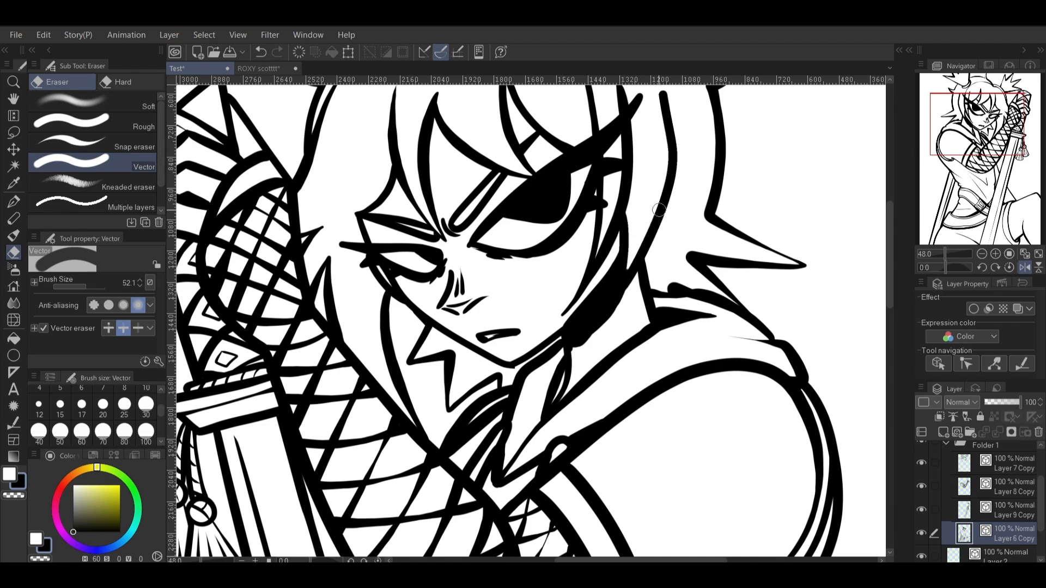
pyautogui.click(1025, 253)
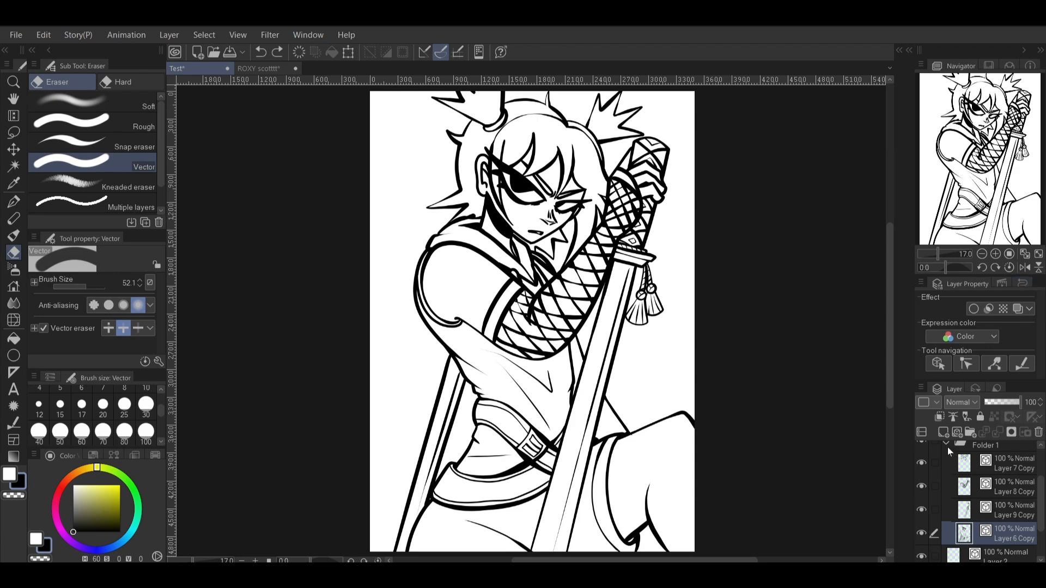
# - Review the line-art layers inside Folder 1, switching Layer 7 Copy's visibility off and on
pyautogui.click(921, 464)
pyautogui.click(922, 464)
pyautogui.moveTo(935, 469); pyautogui.dragTo(936, 554)
pyautogui.click(934, 468)
pyautogui.click(933, 468)
pyautogui.moveTo(934, 464); pyautogui.dragTo(940, 527)
pyautogui.click(936, 554)
pyautogui.moveTo(1041, 492); pyautogui.dragTo(1041, 444)
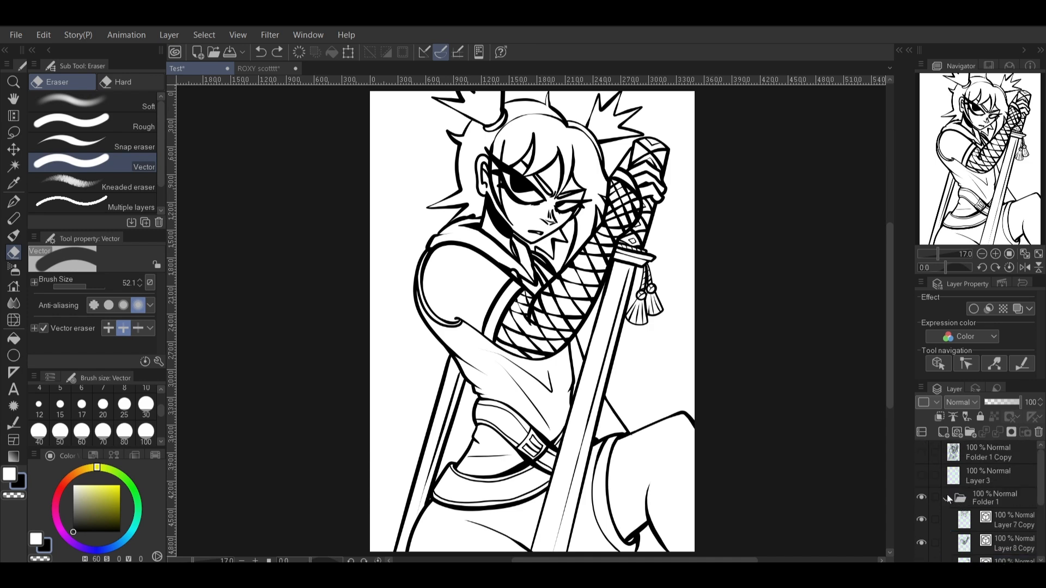
# - Copy the flat-colour Layer 10 from the ROXY document into the Test document beneath the line art and check its alignment
pyautogui.click(252, 67)
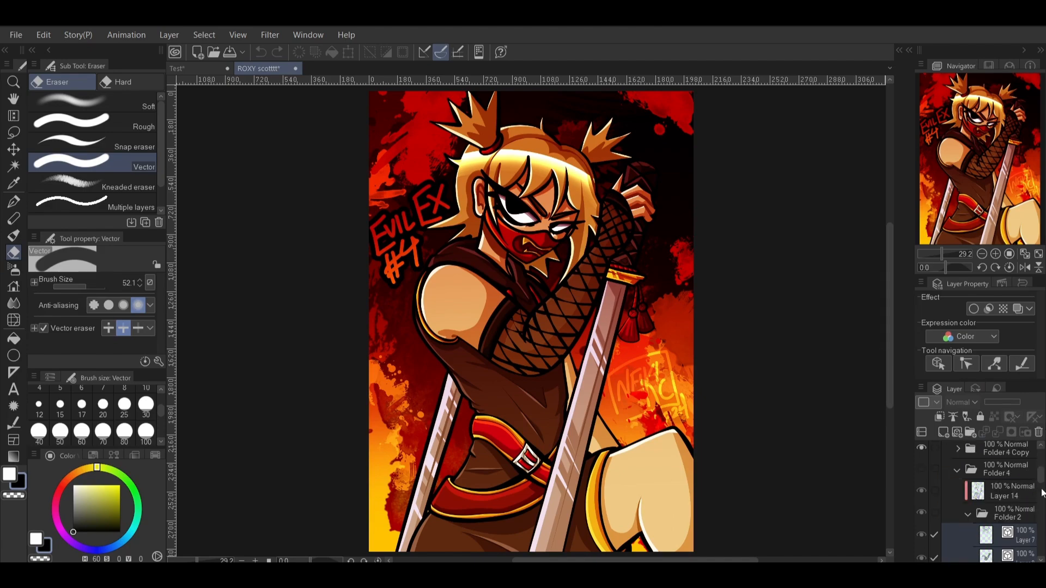
pyautogui.scroll(-8, 1041, 477)
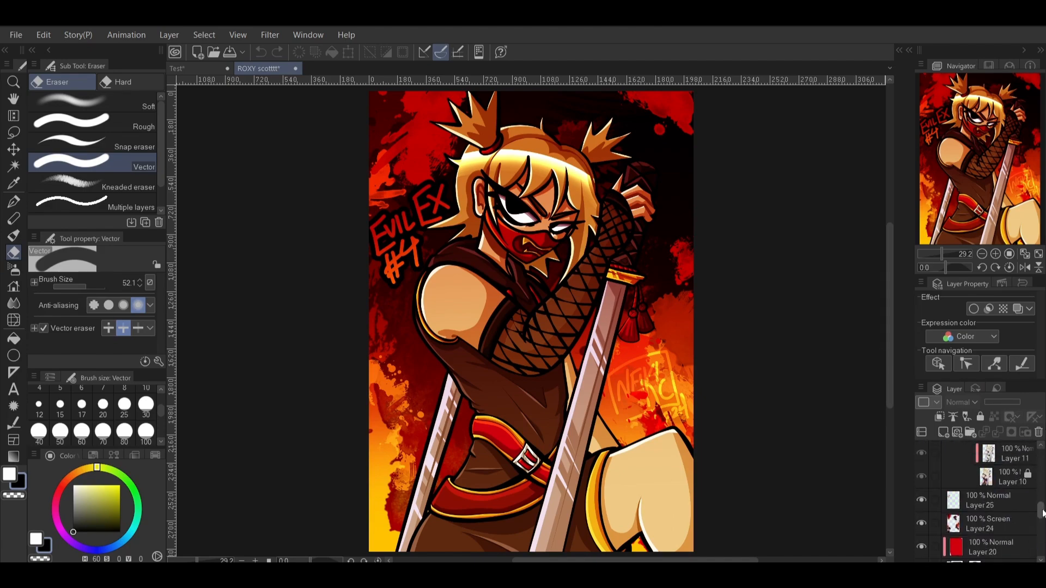
pyautogui.click(1010, 482)
pyautogui.click(219, 68)
pyautogui.moveTo(978, 157); pyautogui.dragTo(966, 238)
pyautogui.scroll(-2, 656, 331)
pyautogui.scroll(3, 542, 345)
pyautogui.scroll(4, 472, 345)
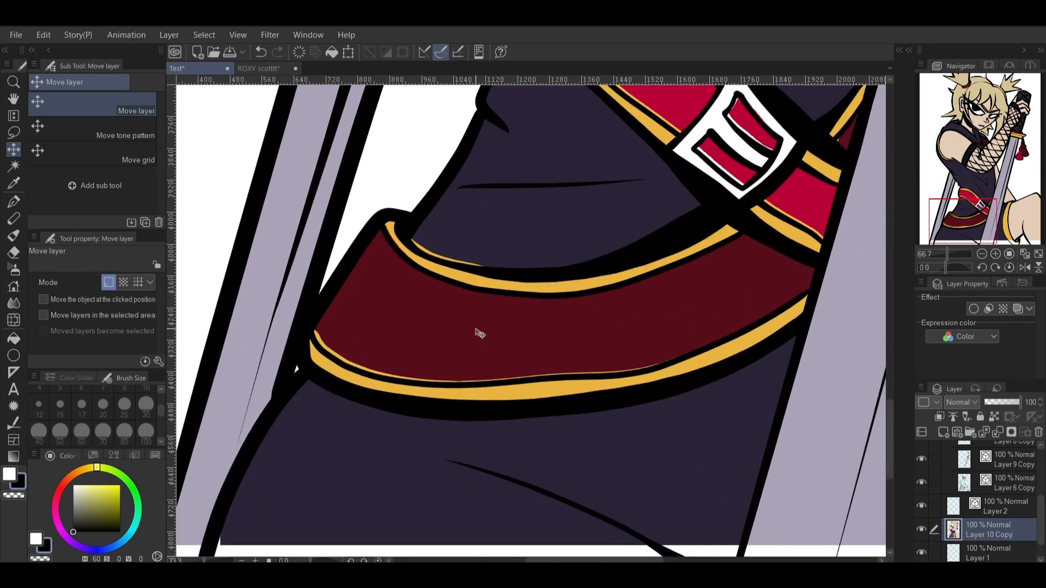
pyautogui.scroll(-1, 479, 334)
pyautogui.click(1024, 256)
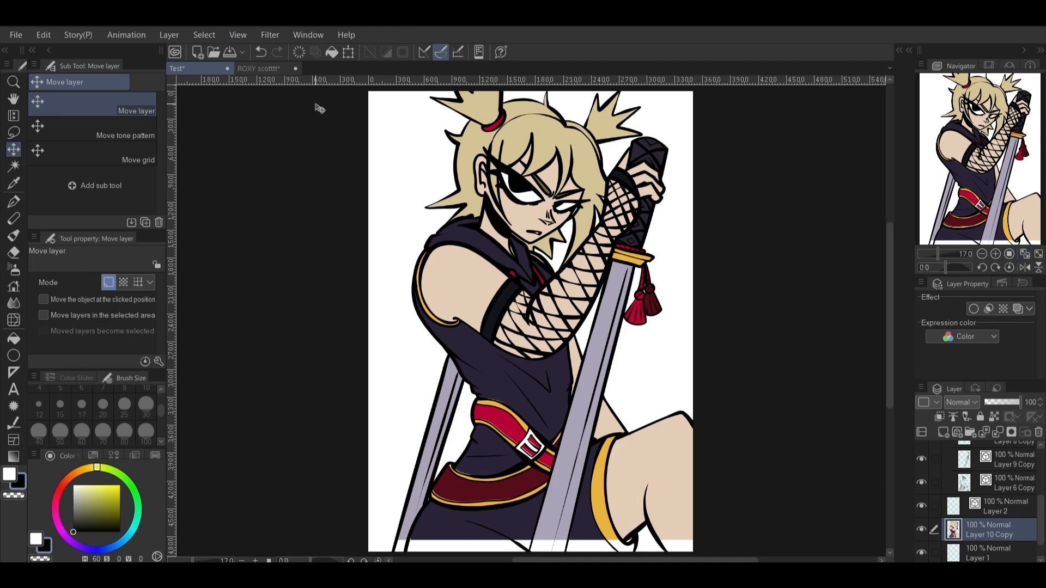
# - Add a new raster layer directly above Layer 10 Copy and set the G-pen colour to bright yellow
pyautogui.click(14, 202)
pyautogui.click(944, 432)
pyautogui.click(120, 486)
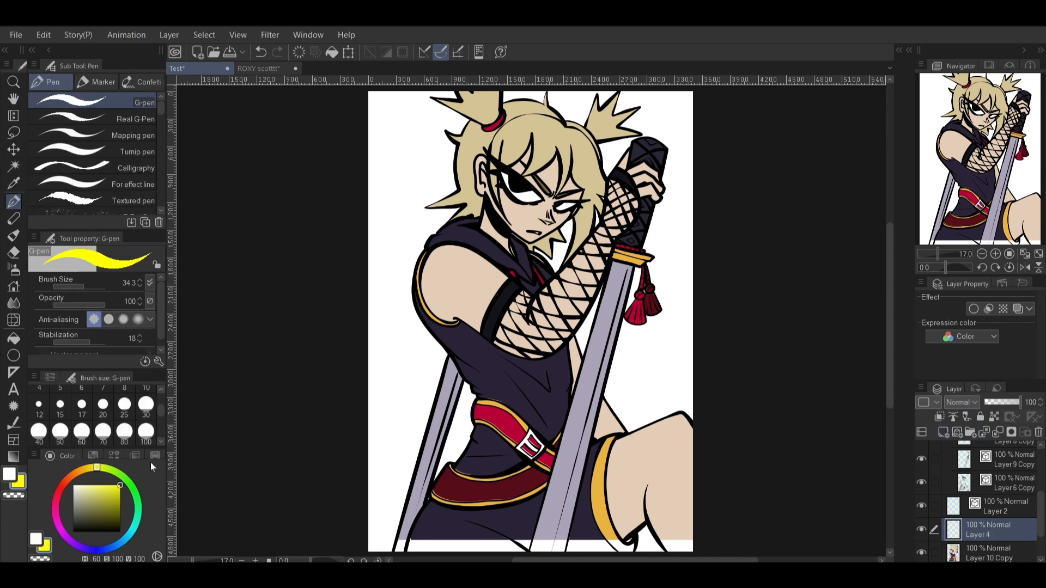
# - Scribble yellow strokes over the shoulder and torso directly on Layer 10 Copy, and undo them
pyautogui.click(976, 551)
pyautogui.moveTo(439, 325)
pyautogui.mouseDown()
pyautogui.moveTo(492, 364)
pyautogui.moveTo(422, 309)
pyautogui.moveTo(439, 280)
pyautogui.moveTo(480, 282)
pyautogui.mouseUp()
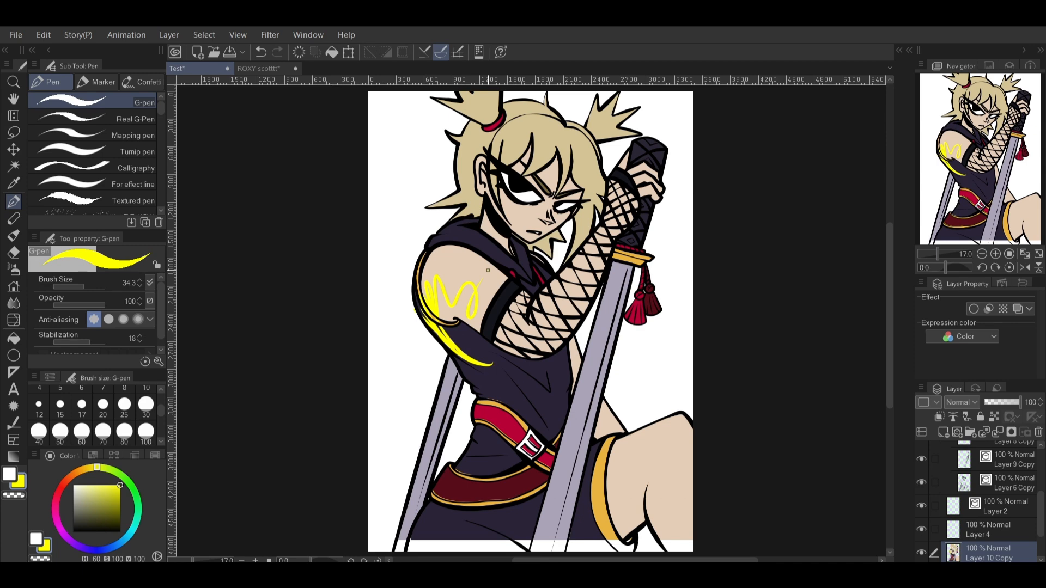
pyautogui.hotkey('ctrl', 'z')
pyautogui.hotkey('ctrl', 'z')
pyautogui.hotkey('ctrl', 'z')
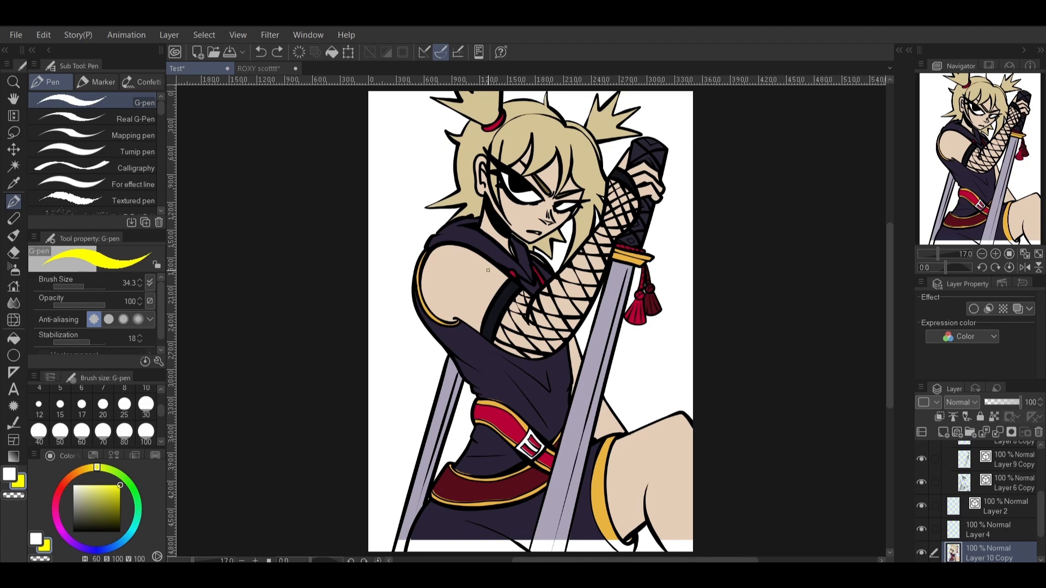
# - Lock Layer 10 Copy and switch to the Move layer tool to test the lock
pyautogui.click(980, 416)
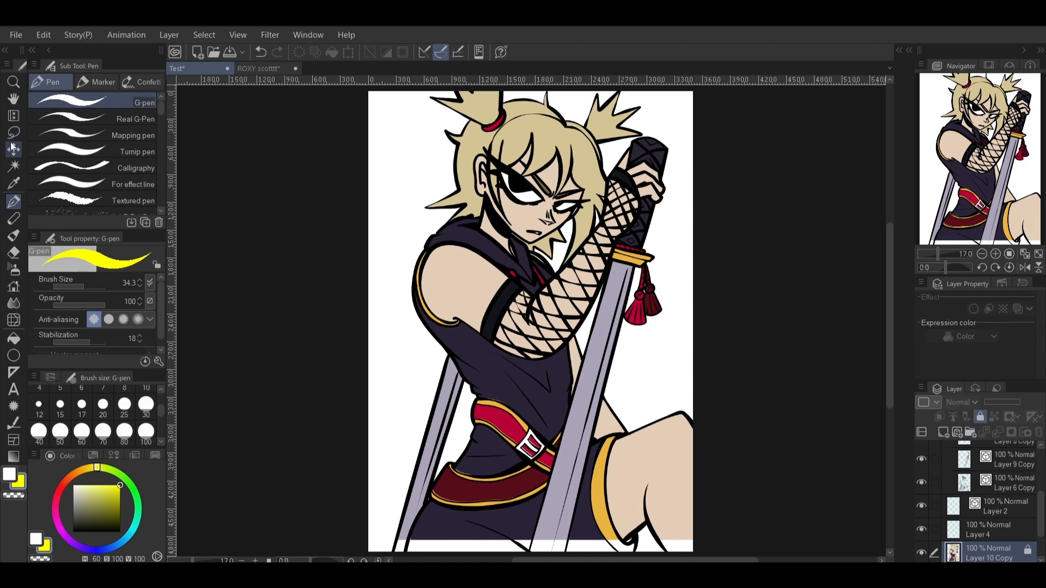
pyautogui.press('k')
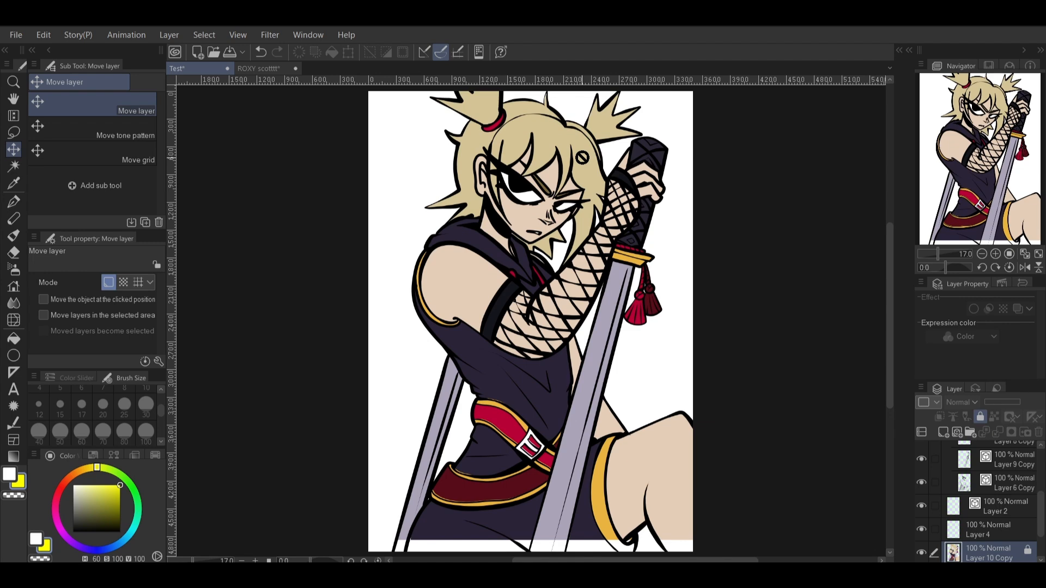
# - Paint blue G-pen strokes on Layer 4 around the bare shoulder and across the torso, running past the outline
pyautogui.click(985, 535)
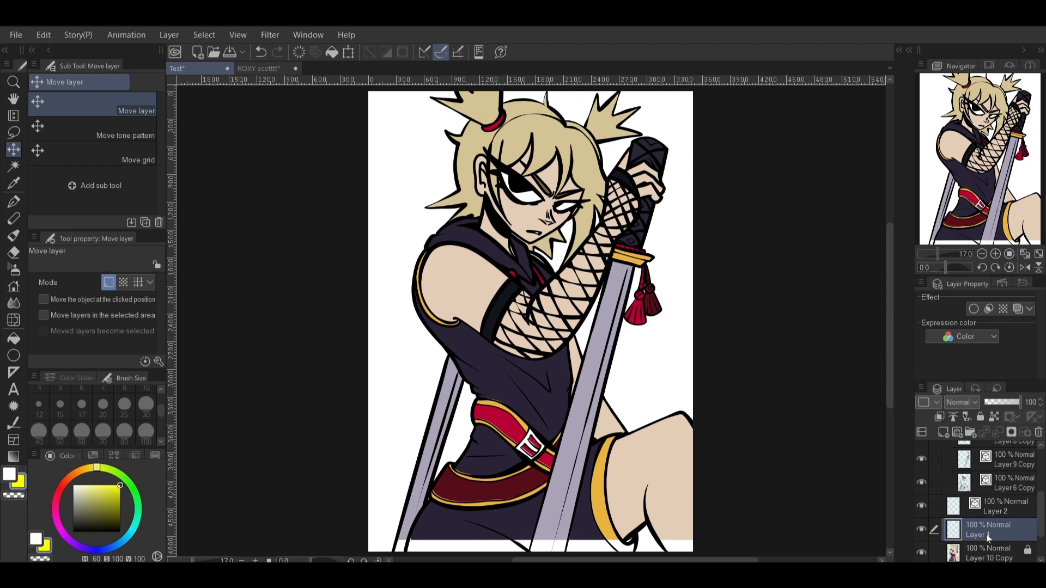
pyautogui.click(13, 203)
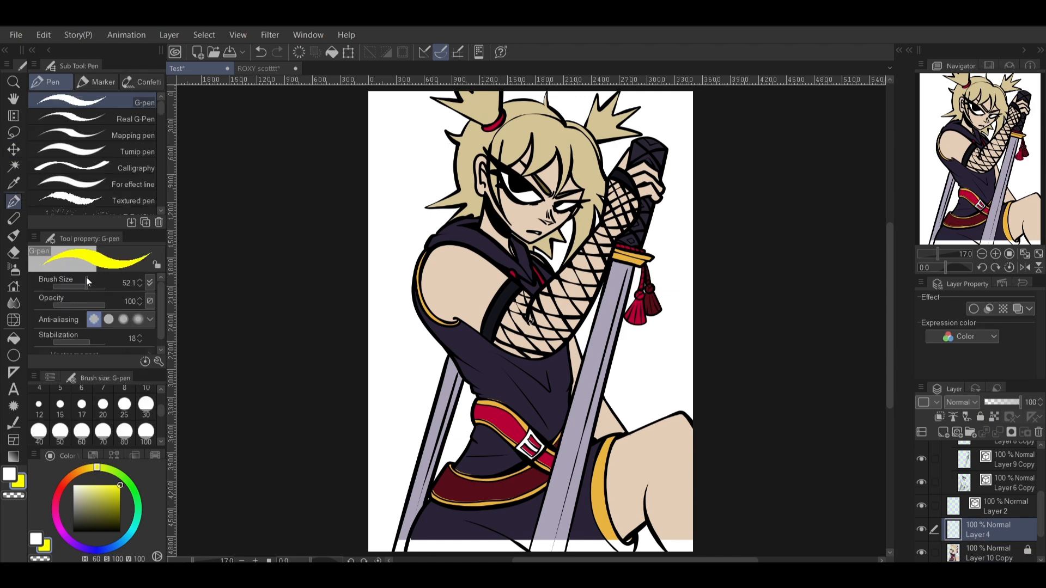
pyautogui.moveTo(939, 254); pyautogui.dragTo(949, 252)
pyautogui.click(95, 550)
pyautogui.moveTo(386, 189); pyautogui.dragTo(474, 393)
pyautogui.moveTo(382, 348); pyautogui.dragTo(498, 404)
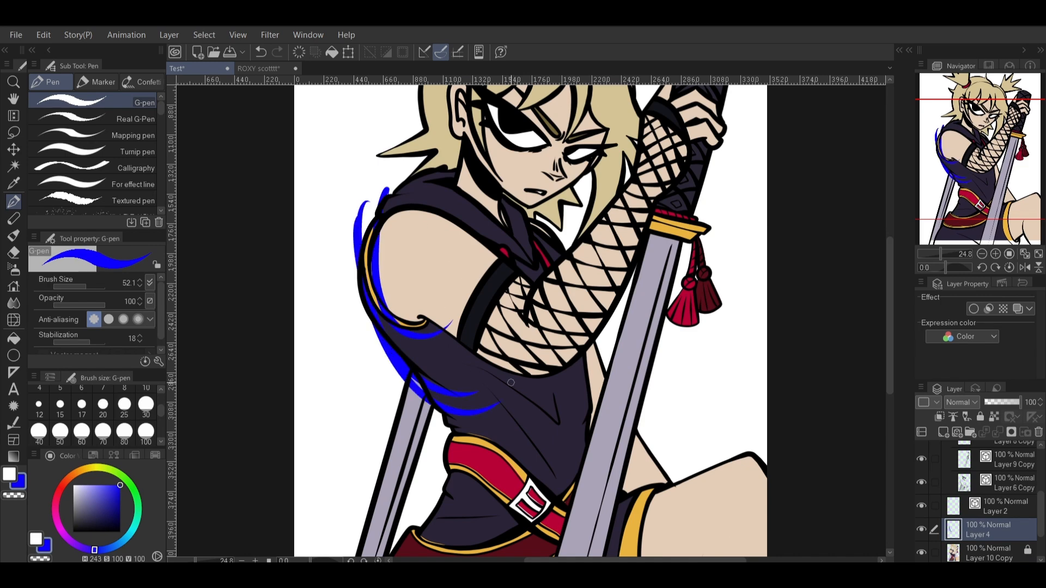
# - Try erasing the blue overshoot beside the shoulder on Layer 4 with the Vector eraser, and undo it
pyautogui.press('e')
pyautogui.moveTo(364, 218); pyautogui.dragTo(387, 188)
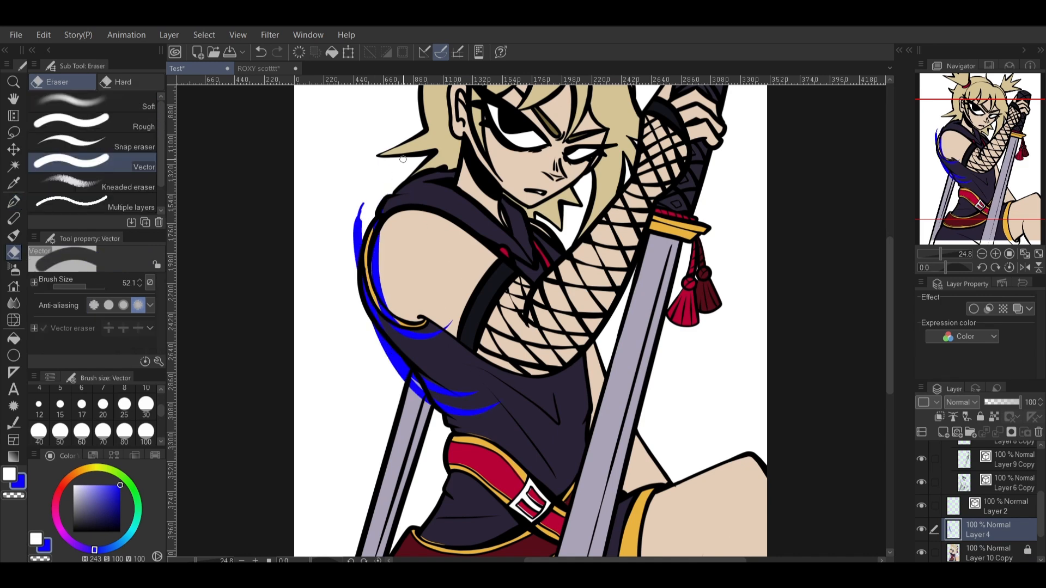
pyautogui.hotkey('ctrl', 'z')
# - Clip Layer 4 to Layer 10 Copy, switching the clipping off and on to compare the blue strokes
pyautogui.click(943, 411)
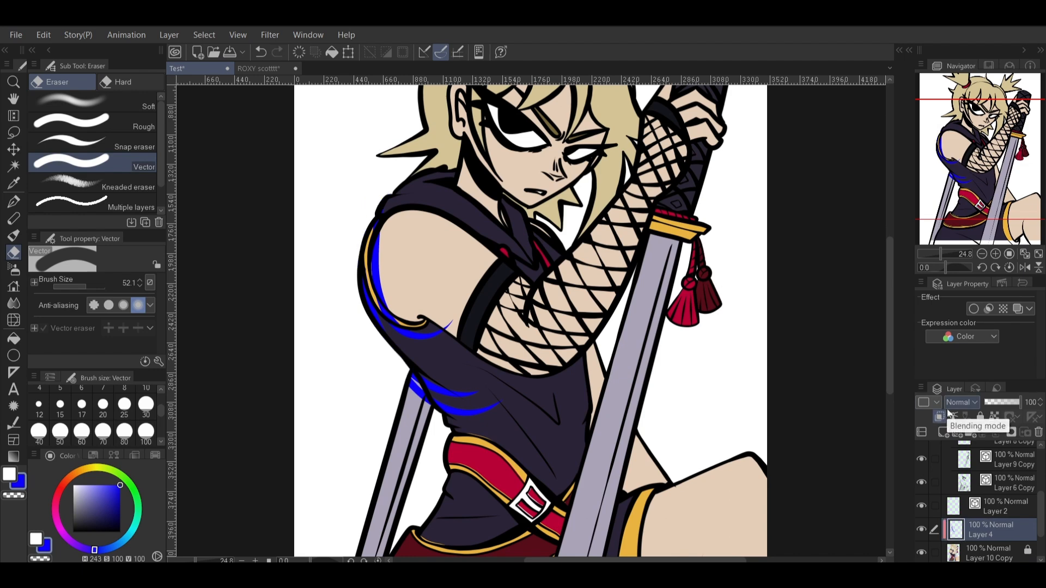
pyautogui.click(942, 419)
pyautogui.click(942, 418)
pyautogui.click(943, 419)
pyautogui.click(941, 418)
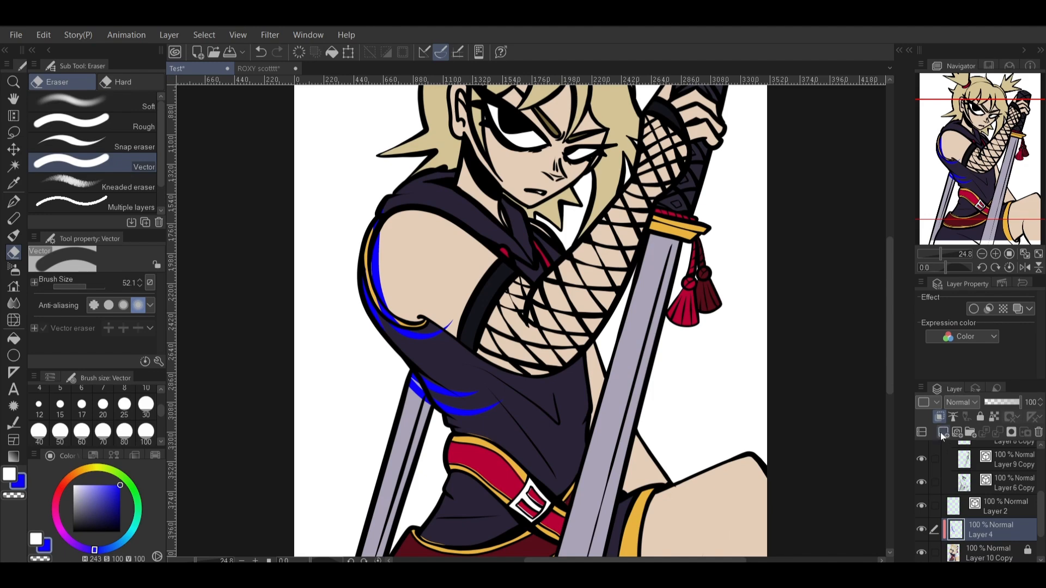
# - Add a new raster layer above Layer 4 and clip it to the layer below
pyautogui.click(942, 434)
pyautogui.click(941, 417)
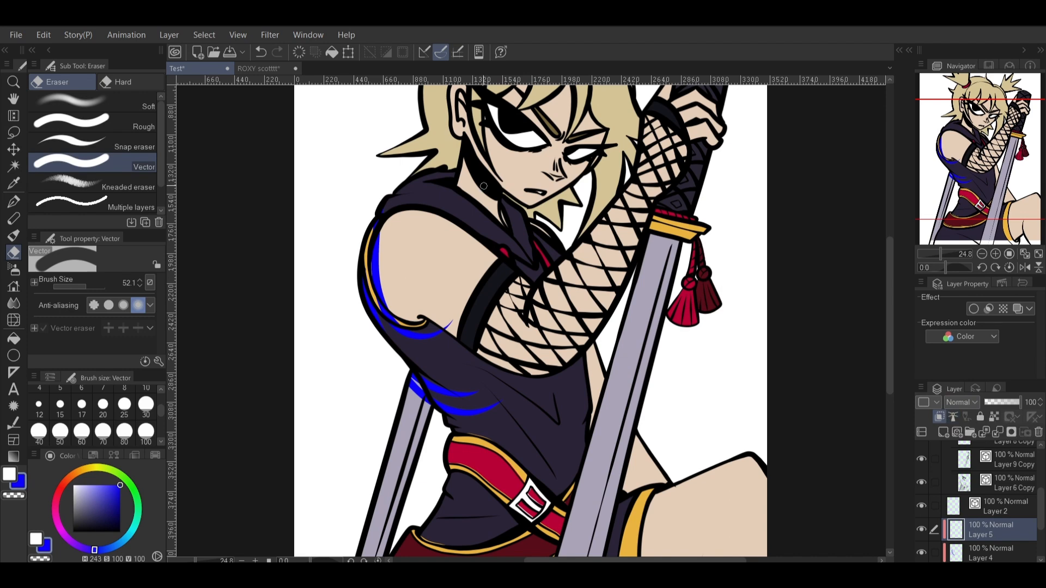
# - Paint lime-green G-pen strokes over the shoulder and torso on Layer 5, and undo them
pyautogui.click(113, 469)
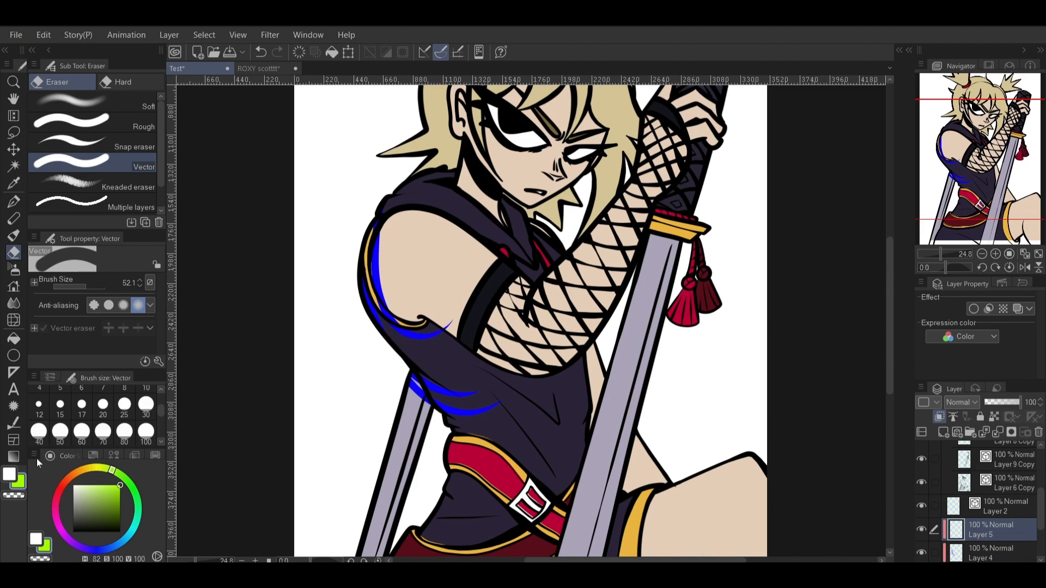
pyautogui.click(14, 202)
pyautogui.moveTo(430, 234)
pyautogui.mouseDown()
pyautogui.moveTo(371, 309)
pyautogui.moveTo(515, 188)
pyautogui.mouseUp()
pyautogui.moveTo(386, 321); pyautogui.dragTo(551, 297)
pyautogui.hotkey('ctrl', 'z')
pyautogui.hotkey('ctrl', 'z')
pyautogui.hotkey('ctrl', 'z')
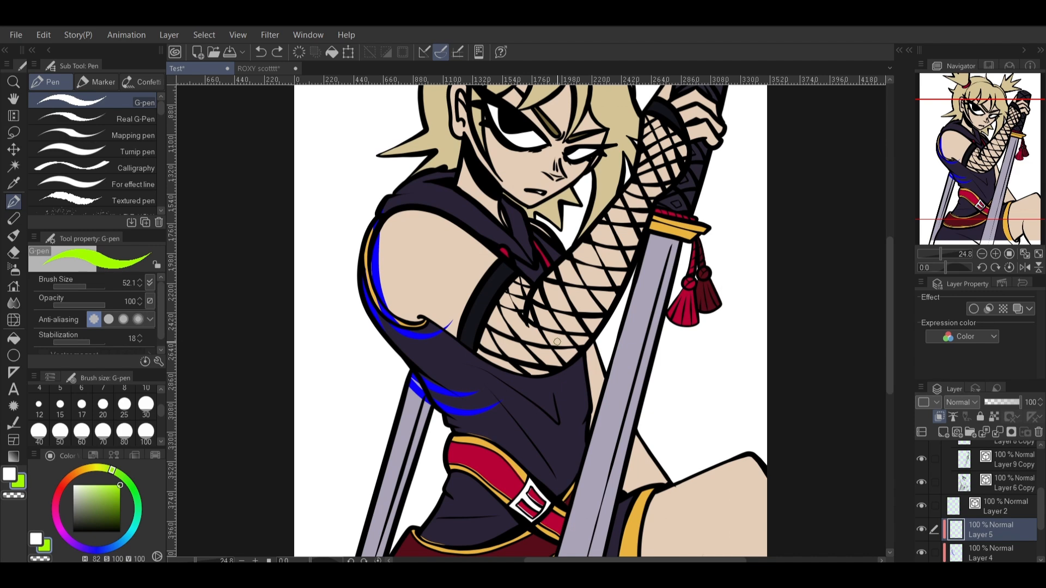
# - Unclip Layer 4 and paint lime-green strokes on Layer 5 over the upper blue shoulder strokes
pyautogui.click(982, 553)
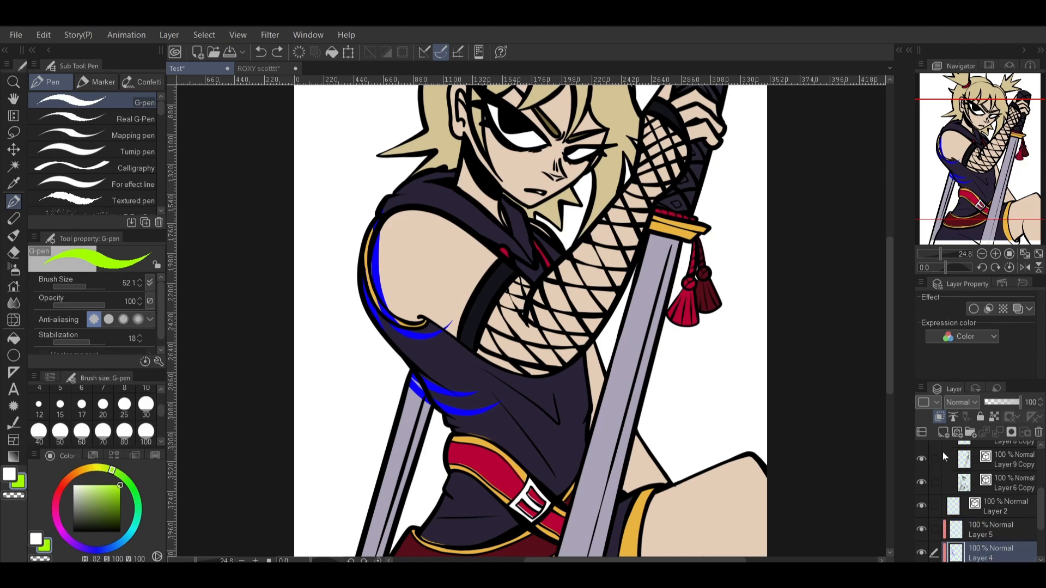
pyautogui.hotkey('ctrl', 'y')
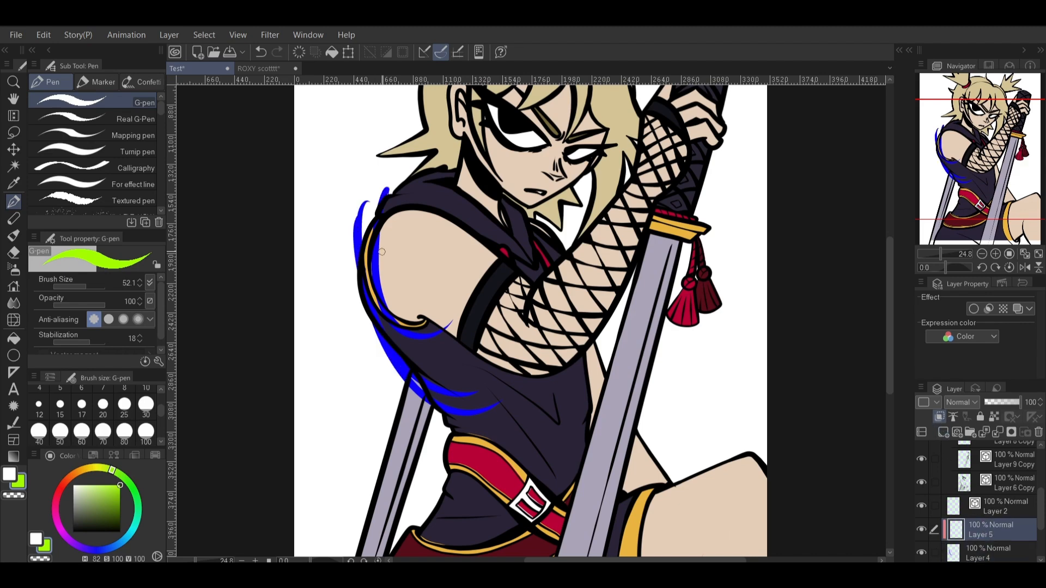
pyautogui.moveTo(364, 211)
pyautogui.mouseDown()
pyautogui.moveTo(377, 283)
pyautogui.moveTo(380, 245)
pyautogui.moveTo(396, 301)
pyautogui.mouseUp()
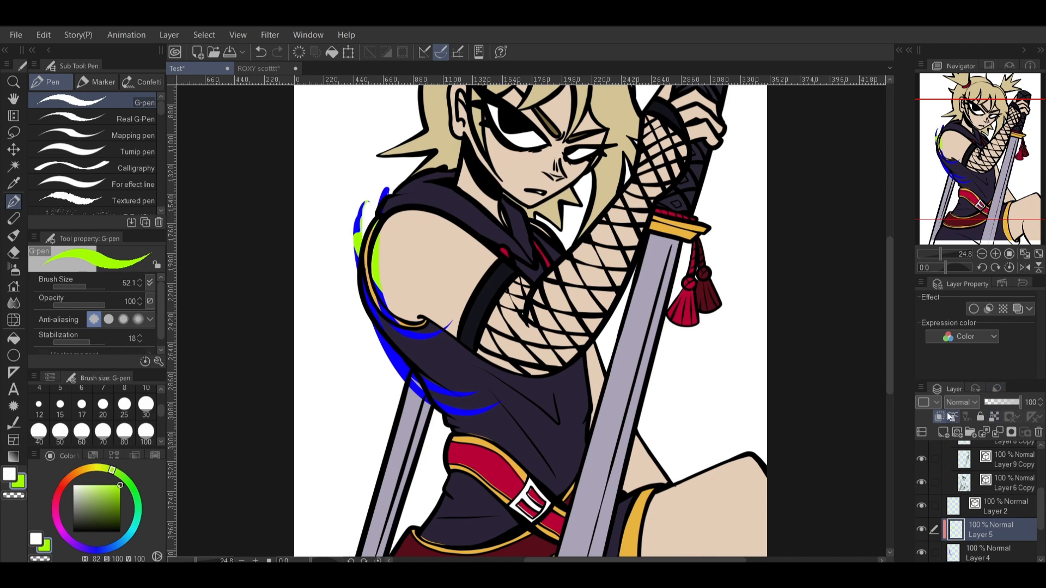
# - Try merging Layer 5 into Layer 4 and clipping the result, and undo this together with the green strokes
pyautogui.click(1012, 433)
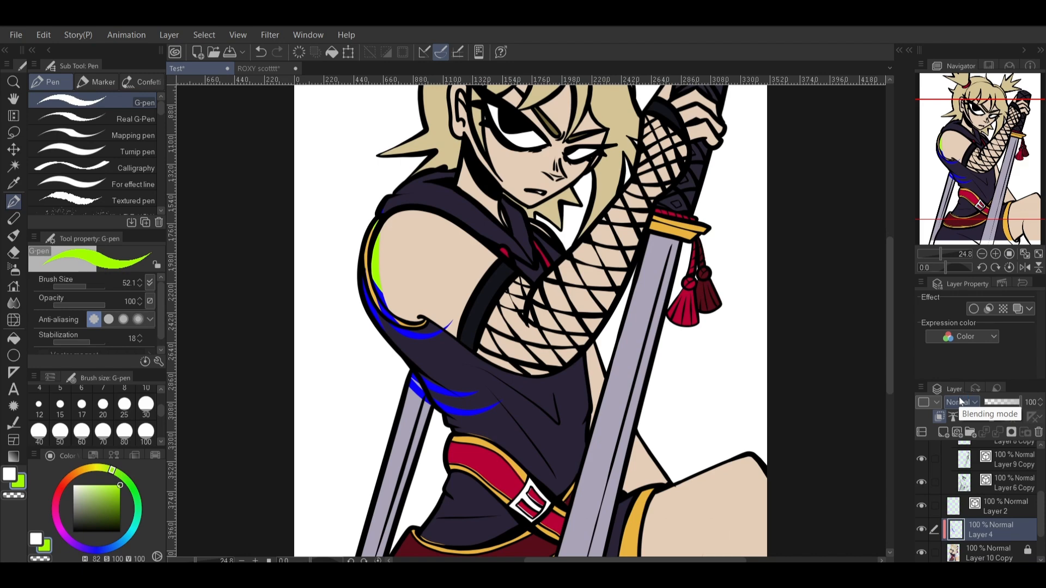
pyautogui.hotkey('ctrl', 'z')
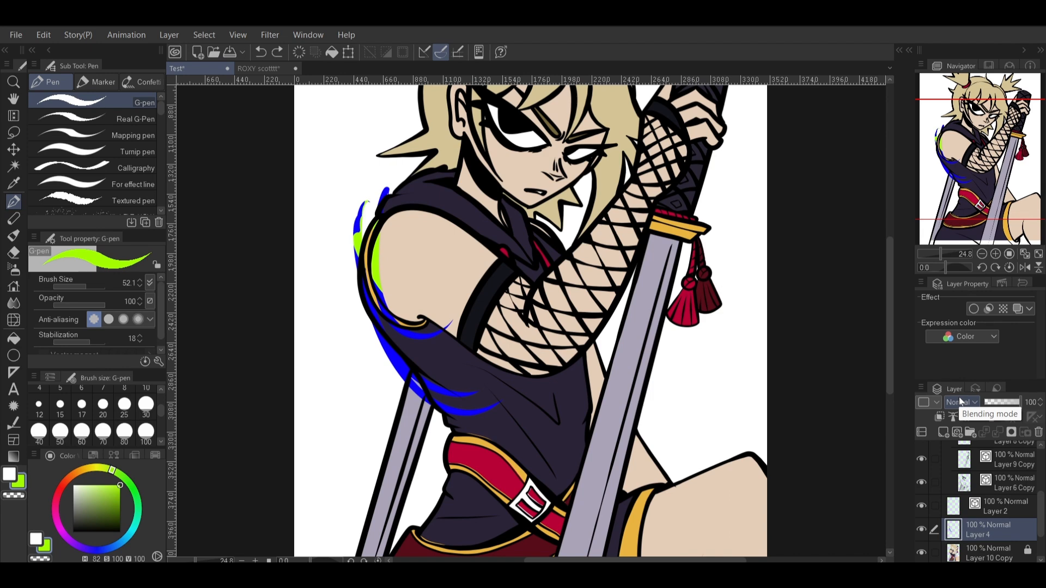
pyautogui.hotkey('ctrl', 'shift', 'n')
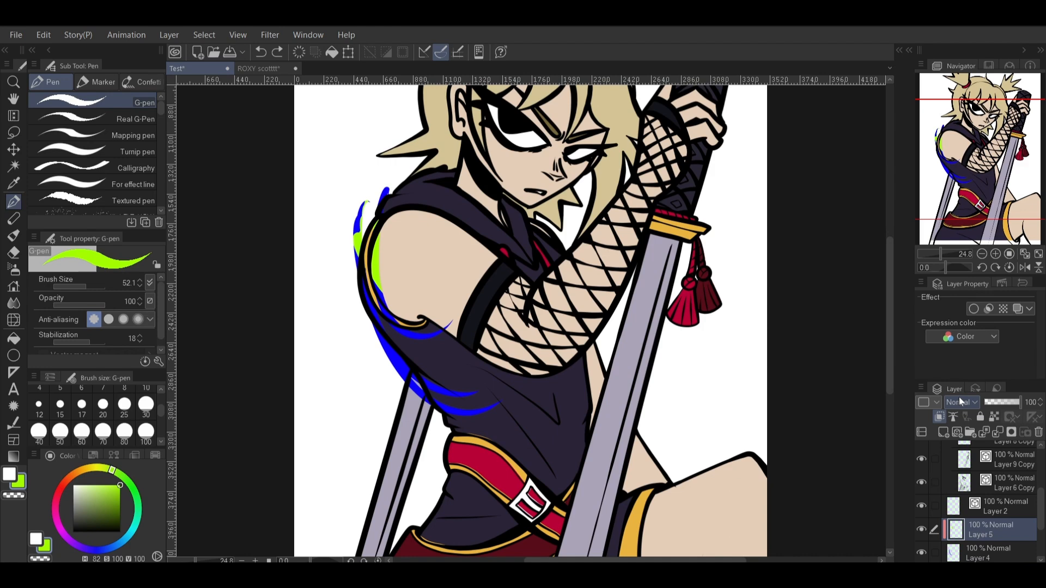
pyautogui.hotkey('ctrl', 'z')
pyautogui.hotkey('ctrl', 'z')
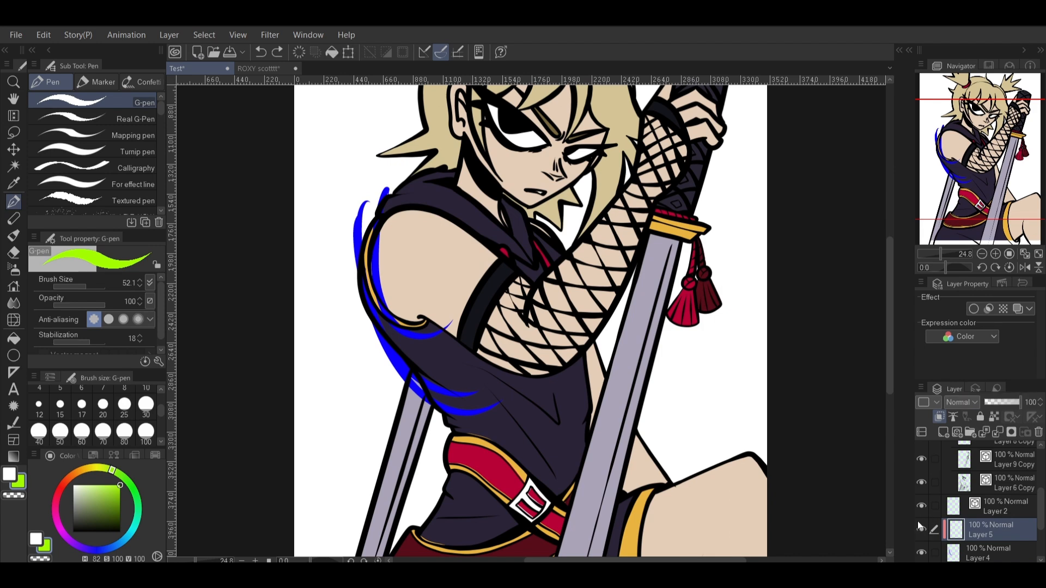
# - Sample the blue of the shoulder strokes as the drawing colour, and switch Layer 4's visibility off and on
pyautogui.keyDown('alt'); pyautogui.click(386, 344); pyautogui.keyUp('alt')
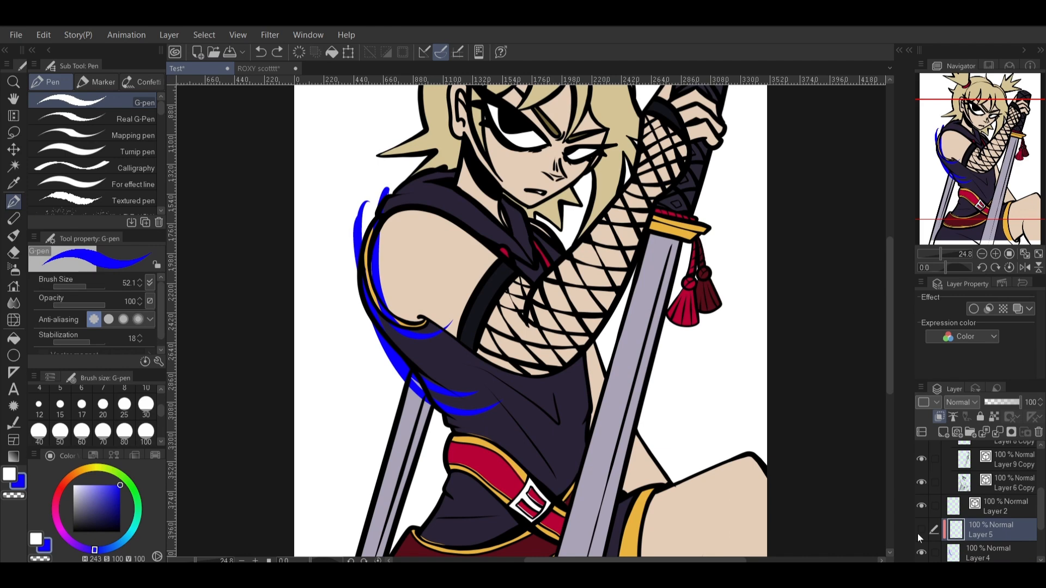
pyautogui.click(921, 552)
pyautogui.click(922, 553)
# - Delete Layer 5, clip Layer 4 to the locked flat-colour layer below it, and clear the blue strokes from Layer 4
pyautogui.scroll(-3, 1007, 523)
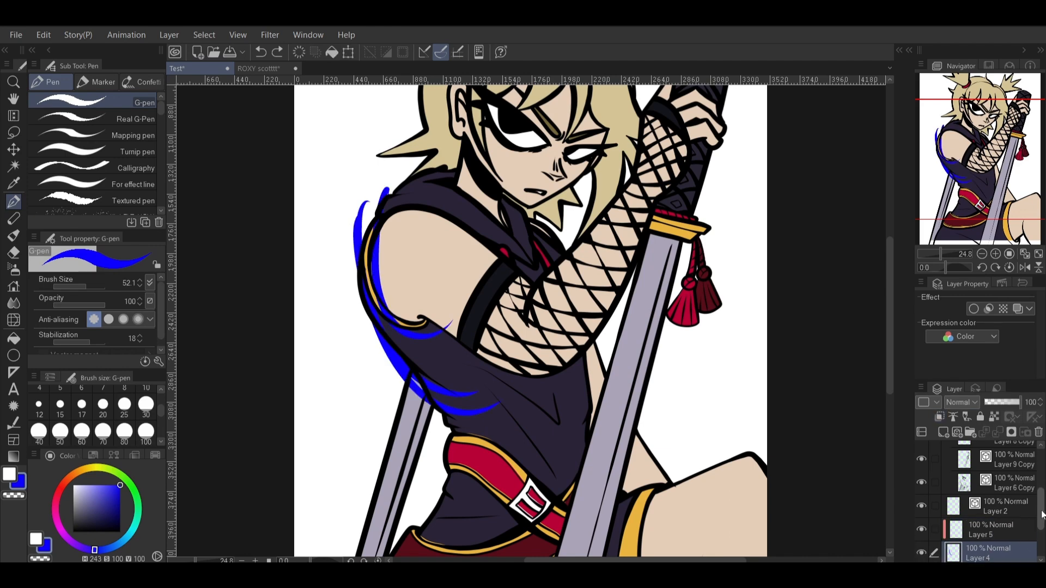
pyautogui.click(1039, 433)
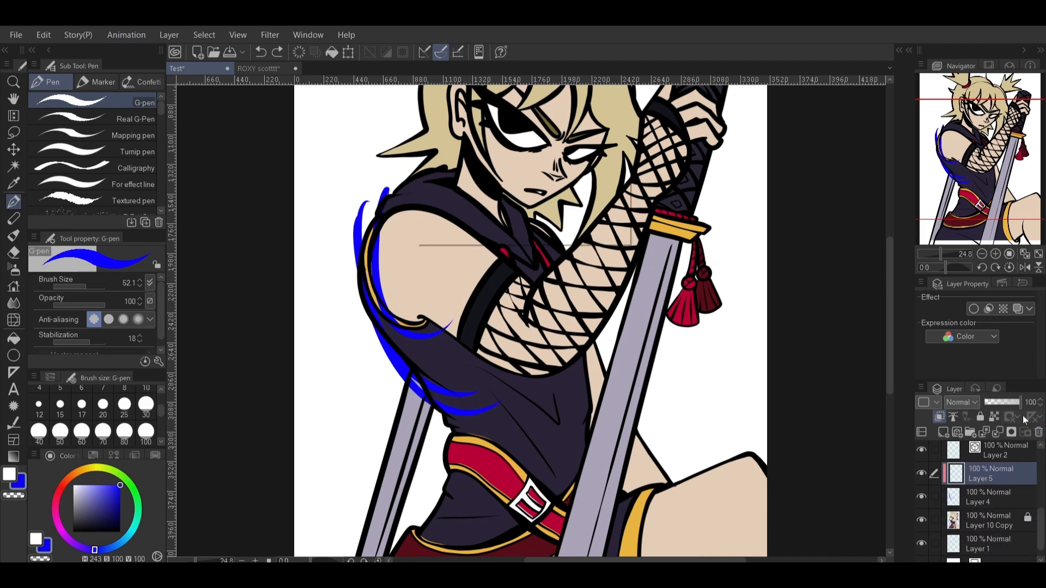
pyautogui.click(532, 227)
pyautogui.click(939, 417)
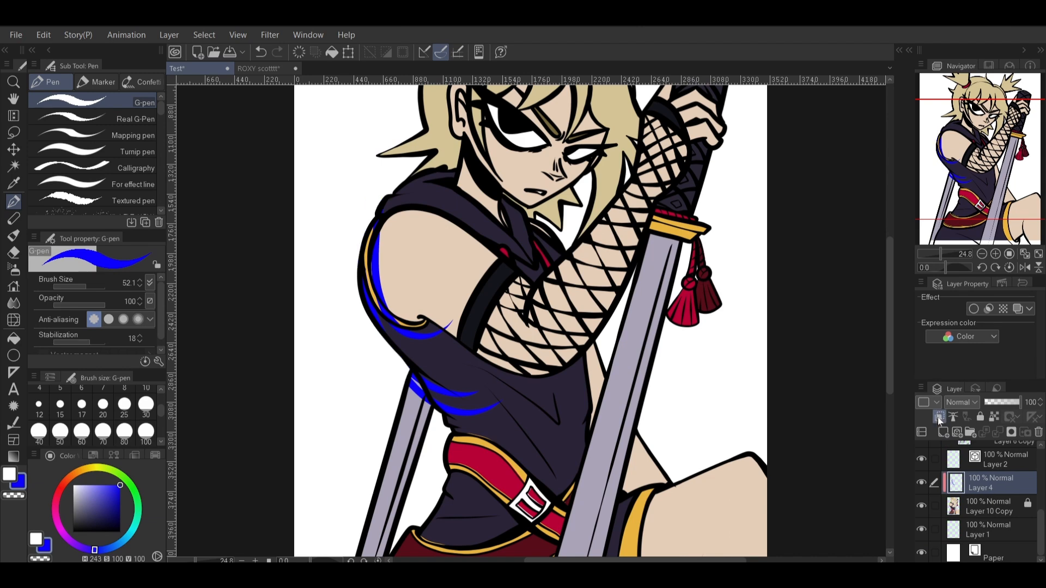
pyautogui.moveTo(371, 272); pyautogui.dragTo(436, 380)
pyautogui.hotkey('ctrl', 'z')
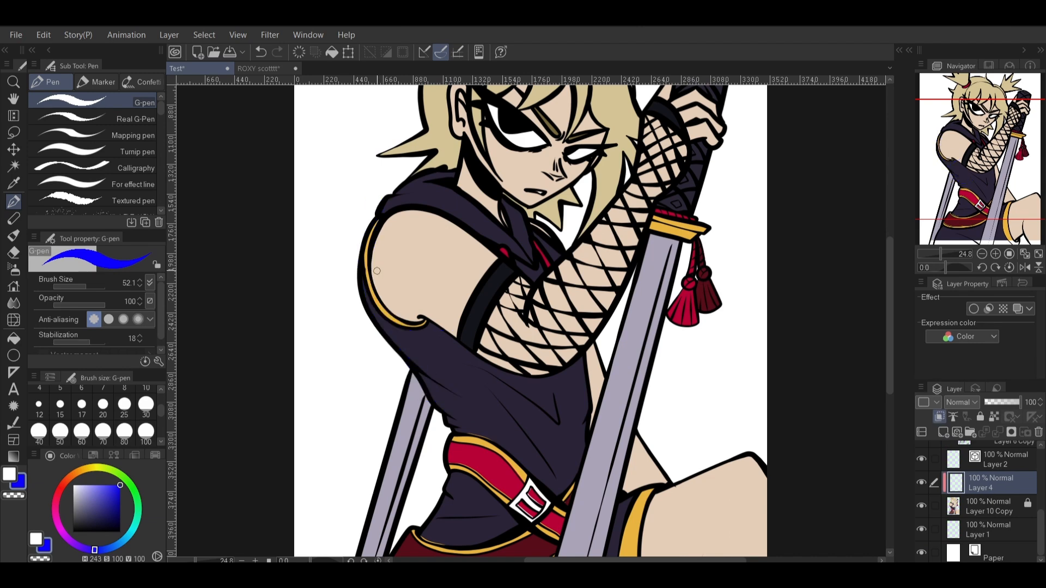
# - Enlarge the G-pen to 224.0, paint blue shading down the shoulder and torso side on Layer 4, and undo the last stroke
pyautogui.click(94, 282)
pyautogui.moveTo(946, 252); pyautogui.dragTo(941, 254)
pyautogui.moveTo(363, 188); pyautogui.dragTo(504, 409)
pyautogui.moveTo(368, 218)
pyautogui.mouseDown()
pyautogui.moveTo(370, 267)
pyautogui.moveTo(551, 451)
pyautogui.moveTo(532, 411)
pyautogui.mouseUp()
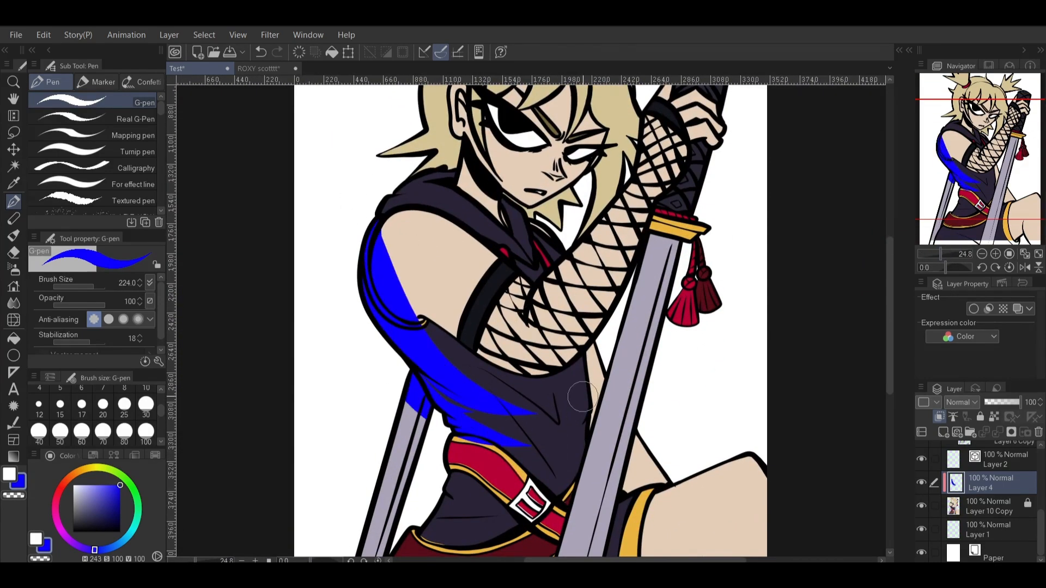
pyautogui.hotkey('ctrl', 'z')
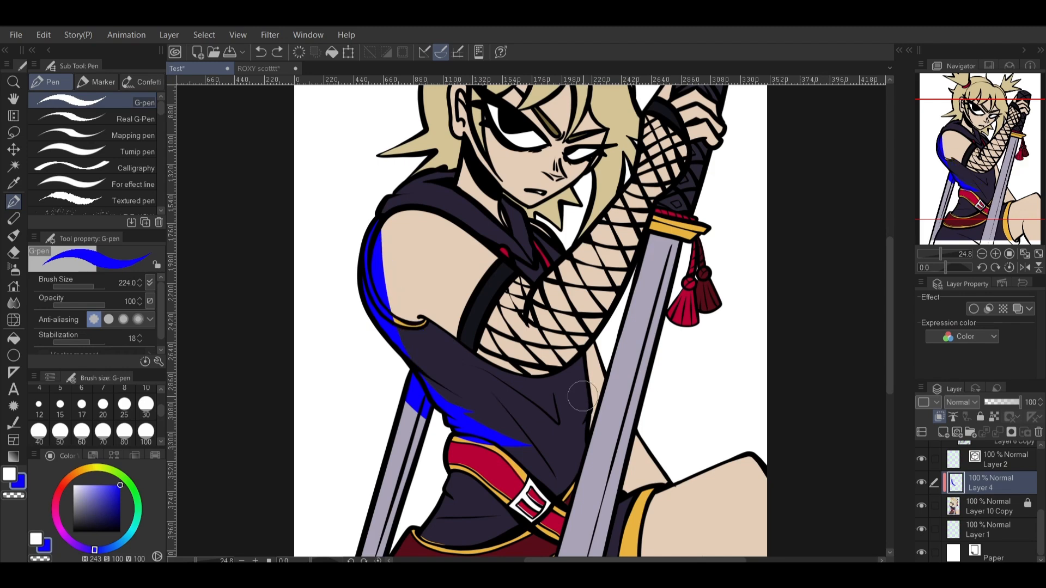
# - With the G-pen at 181.9, paint blue shading along the shoulder, netted arm, sword handle and chest beneath the arm
pyautogui.moveTo(391, 294)
pyautogui.mouseDown()
pyautogui.moveTo(410, 214)
pyautogui.moveTo(430, 197)
pyautogui.moveTo(417, 214)
pyautogui.moveTo(541, 288)
pyautogui.moveTo(526, 302)
pyautogui.moveTo(545, 297)
pyautogui.moveTo(596, 237)
pyautogui.moveTo(653, 134)
pyautogui.moveTo(659, 93)
pyautogui.moveTo(656, 103)
pyautogui.mouseUp()
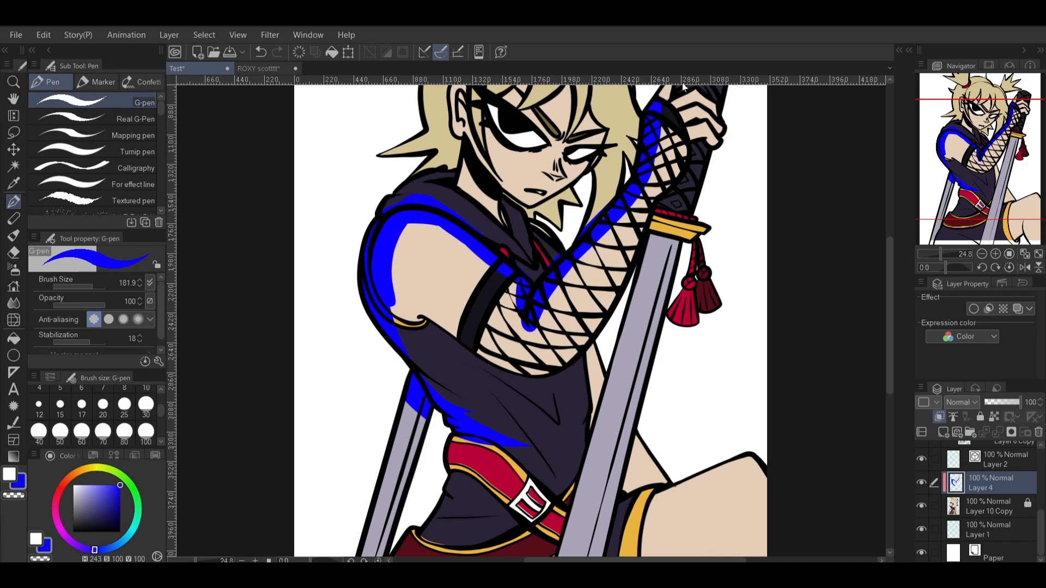
pyautogui.moveTo(977, 160); pyautogui.dragTo(976, 133)
pyautogui.moveTo(646, 169)
pyautogui.mouseDown()
pyautogui.moveTo(724, 117)
pyautogui.moveTo(675, 120)
pyautogui.moveTo(667, 181)
pyautogui.moveTo(665, 156)
pyautogui.moveTo(654, 179)
pyautogui.mouseUp()
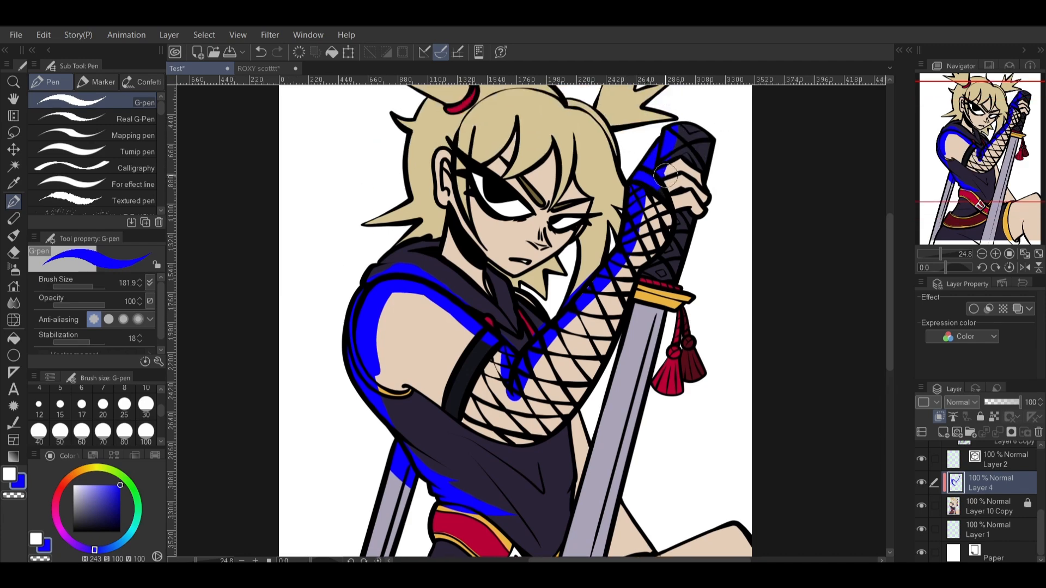
pyautogui.moveTo(378, 354)
pyautogui.mouseDown()
pyautogui.moveTo(460, 430)
pyautogui.moveTo(523, 449)
pyautogui.mouseUp()
pyautogui.moveTo(464, 434); pyautogui.dragTo(548, 434)
# - Paint blue shading down the rear sword, waist, belt and skirt, and onto the lower blade of the front sword
pyautogui.moveTo(988, 185); pyautogui.dragTo(982, 214)
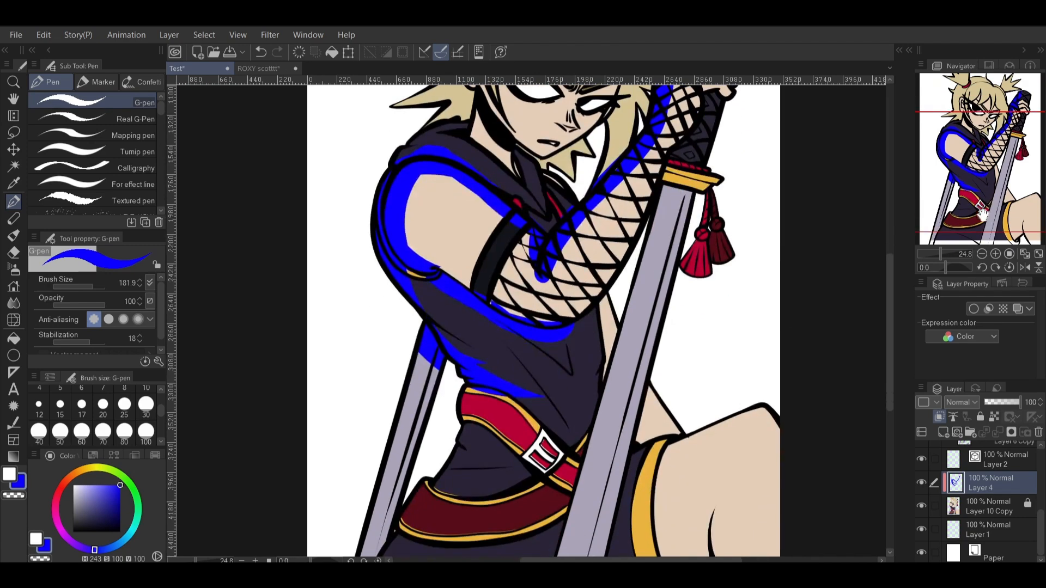
pyautogui.moveTo(470, 439)
pyautogui.mouseDown()
pyautogui.moveTo(480, 394)
pyautogui.moveTo(447, 477)
pyautogui.moveTo(410, 512)
pyautogui.moveTo(397, 548)
pyautogui.moveTo(409, 522)
pyautogui.moveTo(405, 512)
pyautogui.moveTo(395, 528)
pyautogui.moveTo(404, 475)
pyautogui.moveTo(435, 387)
pyautogui.moveTo(392, 401)
pyautogui.moveTo(413, 474)
pyautogui.moveTo(370, 428)
pyautogui.moveTo(384, 509)
pyautogui.mouseUp()
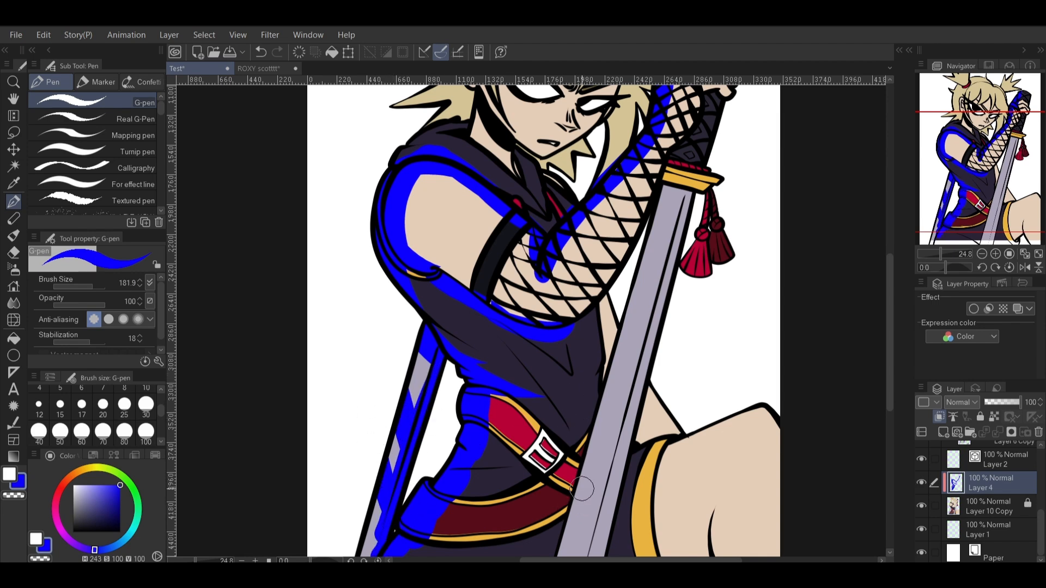
pyautogui.moveTo(584, 488); pyautogui.dragTo(602, 536)
pyautogui.moveTo(606, 428); pyautogui.dragTo(624, 482)
pyautogui.moveTo(569, 543); pyautogui.dragTo(648, 362)
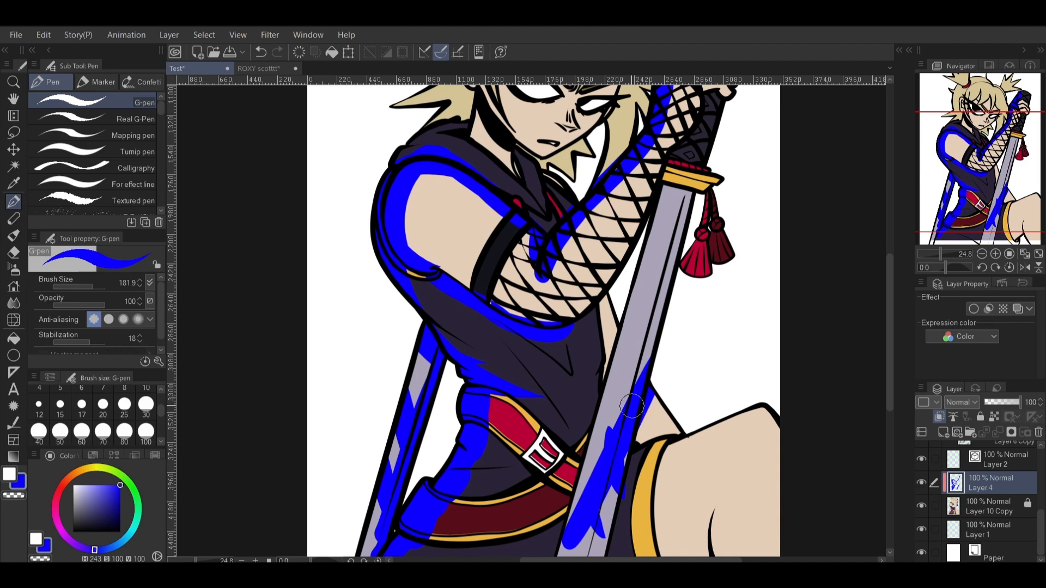
# - Undo the misplaced strokes on the front sword and repaint its blue shading from the guard down along the blade
pyautogui.hotkey('ctrl', 'z')
pyautogui.moveTo(661, 199); pyautogui.dragTo(592, 542)
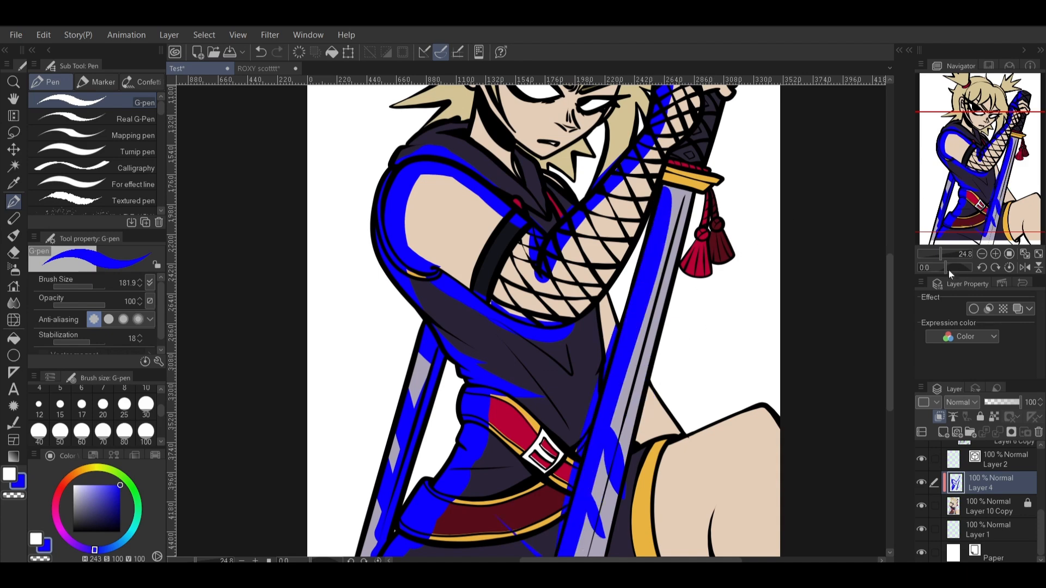
pyautogui.hotkey('ctrl', 'z')
pyautogui.moveTo(945, 255); pyautogui.dragTo(942, 258)
pyautogui.moveTo(660, 202); pyautogui.dragTo(558, 545)
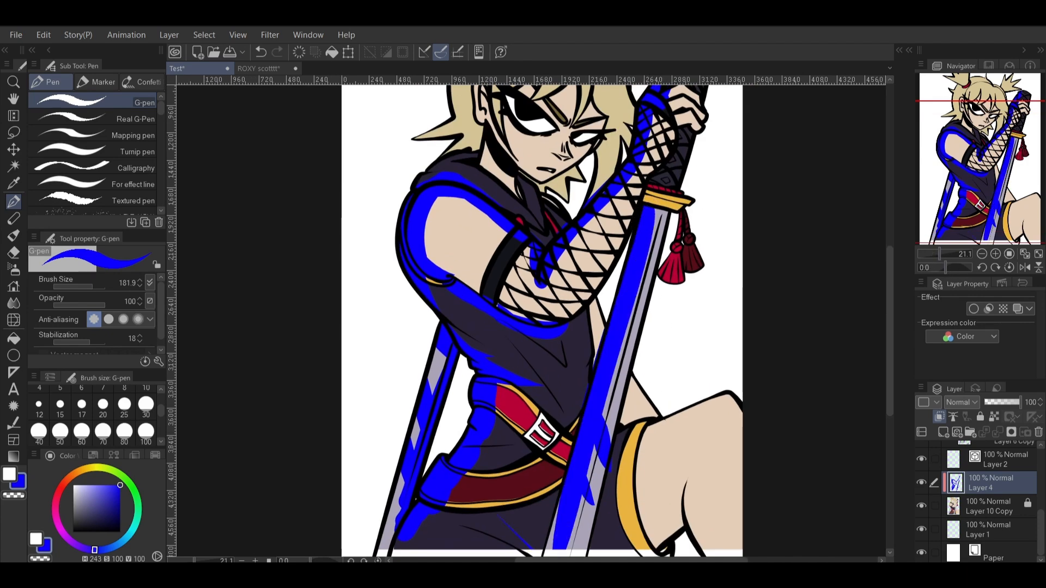
pyautogui.hotkey('ctrl', 'z')
pyautogui.moveTo(654, 202); pyautogui.dragTo(566, 546)
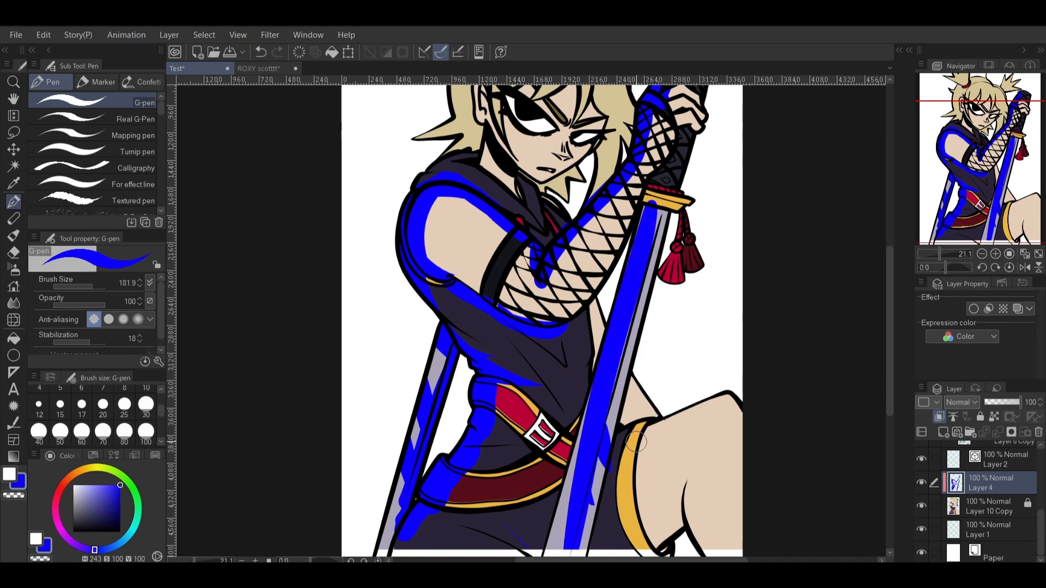
# - Paint blue shading on the raised leg, its gold trim and the torso edge beside the front sword, undoing one stray stroke
pyautogui.moveTo(659, 411); pyautogui.dragTo(632, 545)
pyautogui.moveTo(670, 422); pyautogui.dragTo(653, 540)
pyautogui.hotkey('ctrl', 'z')
pyautogui.moveTo(672, 419)
pyautogui.mouseDown()
pyautogui.moveTo(663, 544)
pyautogui.moveTo(689, 508)
pyautogui.moveTo(699, 544)
pyautogui.moveTo(699, 495)
pyautogui.mouseUp()
pyautogui.moveTo(592, 372); pyautogui.dragTo(587, 312)
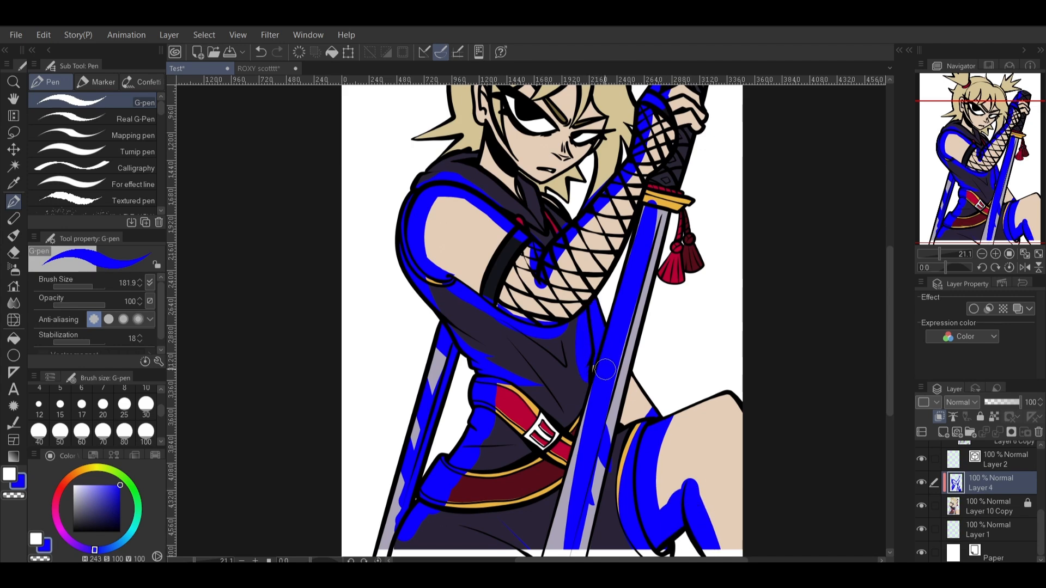
pyautogui.moveTo(636, 386)
pyautogui.mouseDown()
pyautogui.moveTo(624, 422)
pyautogui.moveTo(647, 397)
pyautogui.mouseUp()
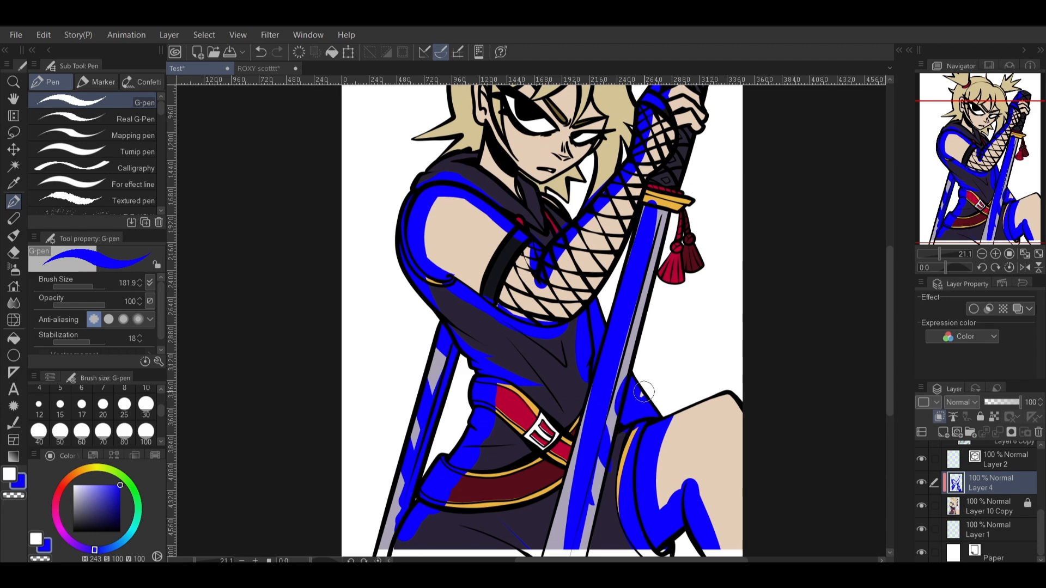
# - Paint blue shading over the sword tassels, both hair tufts, the bangs, the side of the face and the neck
pyautogui.moveTo(662, 288)
pyautogui.mouseDown()
pyautogui.moveTo(676, 247)
pyautogui.moveTo(679, 347)
pyautogui.mouseUp()
pyautogui.moveTo(509, 185)
pyautogui.mouseDown()
pyautogui.moveTo(497, 206)
pyautogui.moveTo(493, 120)
pyautogui.mouseUp()
pyautogui.moveTo(470, 206)
pyautogui.mouseDown()
pyautogui.moveTo(429, 234)
pyautogui.moveTo(457, 205)
pyautogui.moveTo(456, 161)
pyautogui.moveTo(446, 218)
pyautogui.moveTo(491, 120)
pyautogui.moveTo(509, 117)
pyautogui.moveTo(509, 159)
pyautogui.mouseUp()
pyautogui.moveTo(417, 127); pyautogui.dragTo(477, 165)
pyautogui.moveTo(476, 165)
pyautogui.mouseDown()
pyautogui.moveTo(424, 136)
pyautogui.moveTo(481, 158)
pyautogui.moveTo(505, 117)
pyautogui.moveTo(495, 154)
pyautogui.moveTo(522, 142)
pyautogui.moveTo(491, 170)
pyautogui.moveTo(550, 151)
pyautogui.moveTo(572, 161)
pyautogui.moveTo(557, 135)
pyautogui.moveTo(517, 139)
pyautogui.moveTo(548, 124)
pyautogui.moveTo(551, 111)
pyautogui.moveTo(451, 170)
pyautogui.mouseUp()
pyautogui.moveTo(499, 218); pyautogui.dragTo(494, 191)
pyautogui.moveTo(527, 156); pyautogui.dragTo(510, 180)
pyautogui.moveTo(518, 224); pyautogui.dragTo(541, 158)
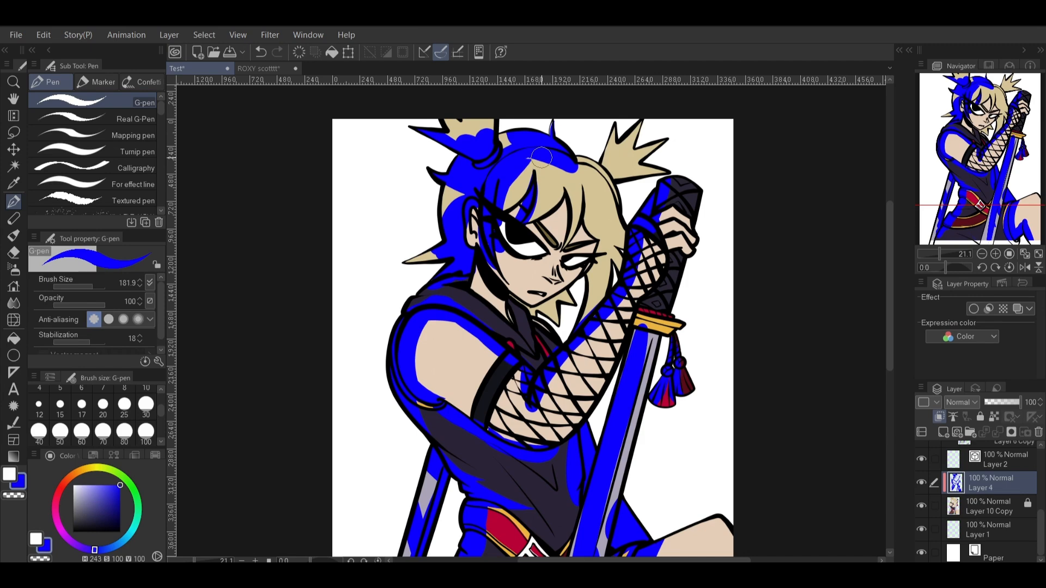
pyautogui.moveTo(554, 247)
pyautogui.mouseDown()
pyautogui.moveTo(609, 226)
pyautogui.moveTo(590, 242)
pyautogui.moveTo(585, 223)
pyautogui.moveTo(628, 218)
pyautogui.moveTo(589, 267)
pyautogui.moveTo(599, 250)
pyautogui.moveTo(594, 298)
pyautogui.mouseUp()
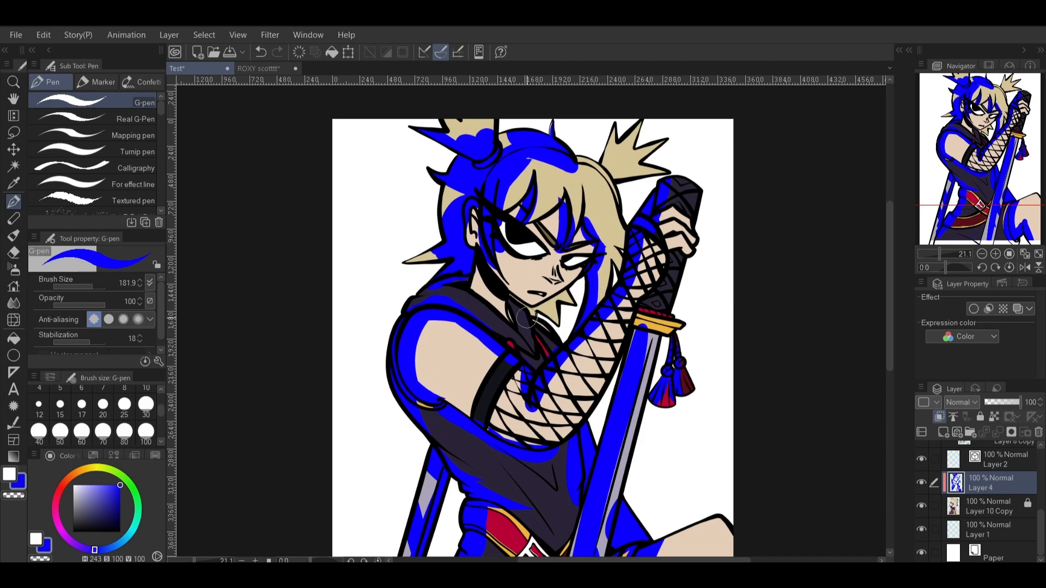
pyautogui.moveTo(528, 317); pyautogui.dragTo(569, 292)
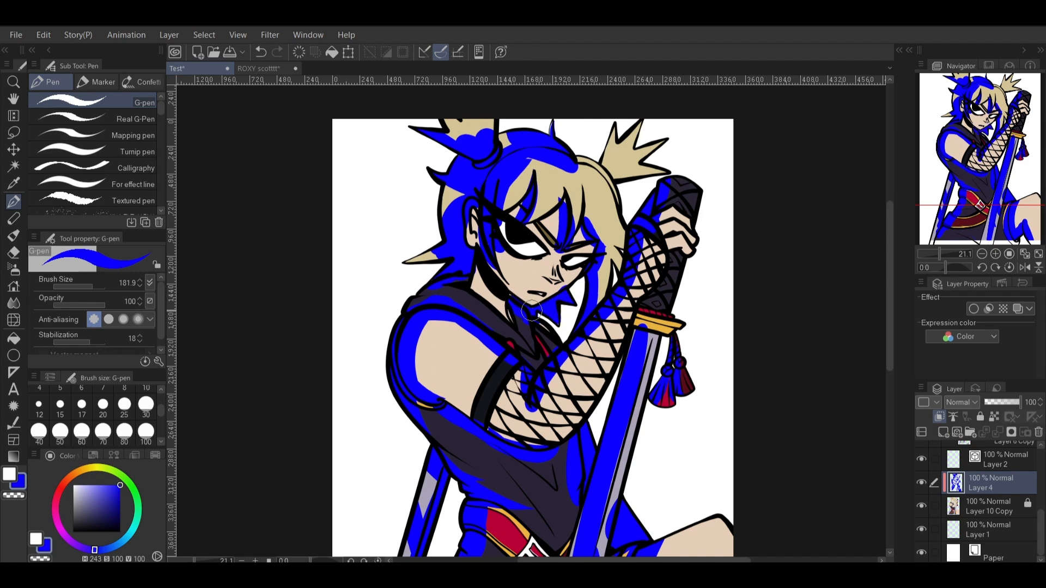
pyautogui.moveTo(626, 167)
pyautogui.mouseDown()
pyautogui.moveTo(624, 201)
pyautogui.moveTo(605, 153)
pyautogui.moveTo(649, 109)
pyautogui.mouseUp()
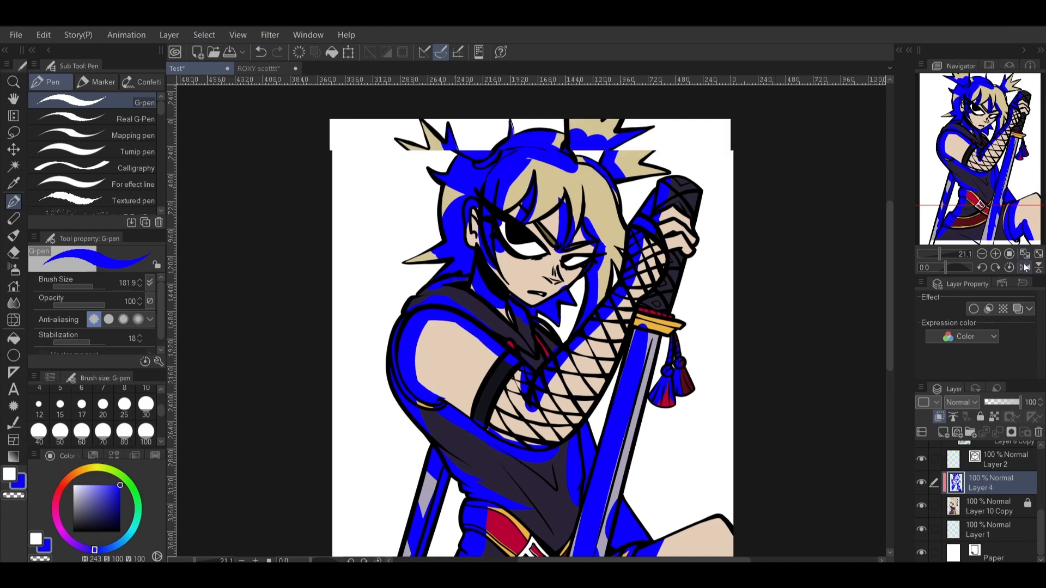
# - Lower Layer 4's opacity to 21%, check the shading with the canvas view mirrored, and restore the opacity to 100%
pyautogui.click(1025, 267)
pyautogui.click(1025, 255)
pyautogui.click(1025, 267)
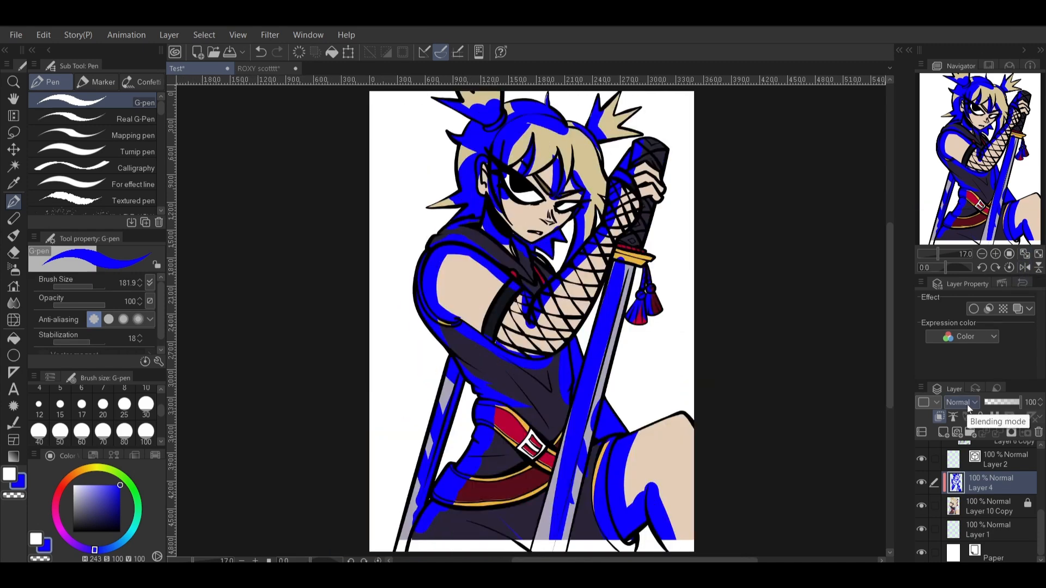
pyautogui.moveTo(1018, 403); pyautogui.dragTo(992, 404)
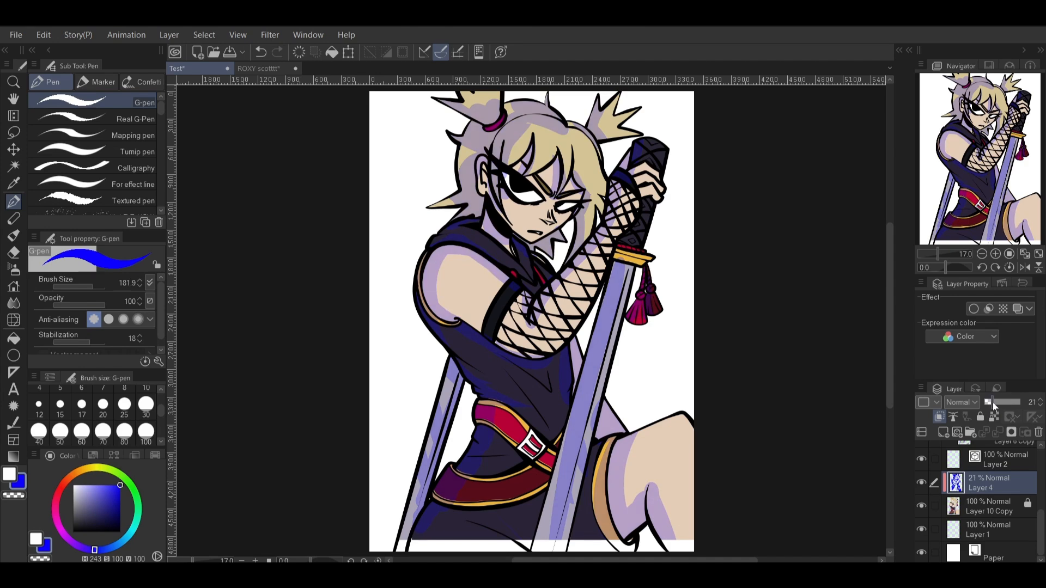
pyautogui.click(1026, 268)
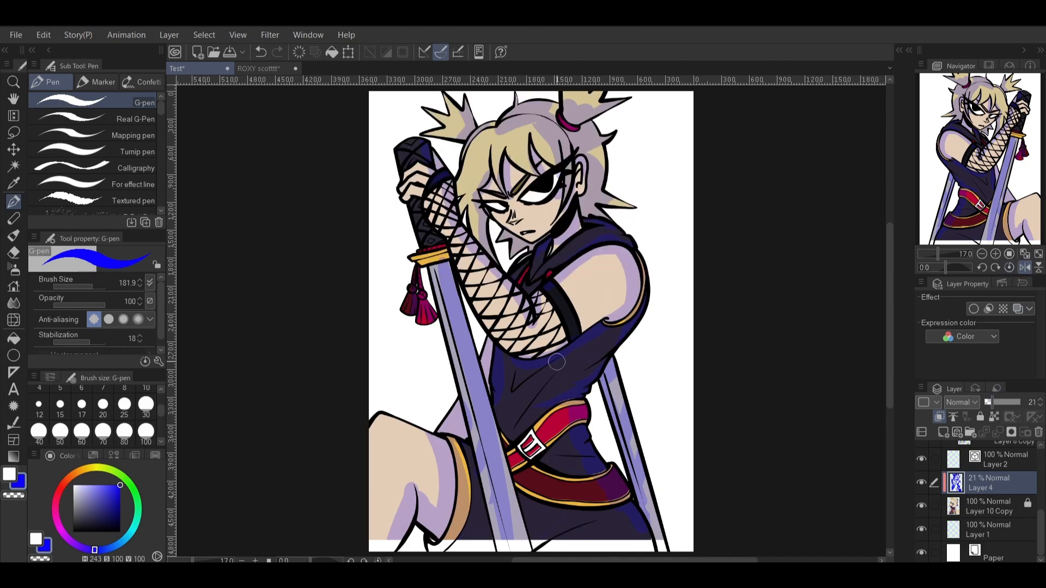
pyautogui.click(1018, 406)
# - Try the Darken and Color burn blending modes on Layer 4, and set it to Multiply
pyautogui.click(966, 403)
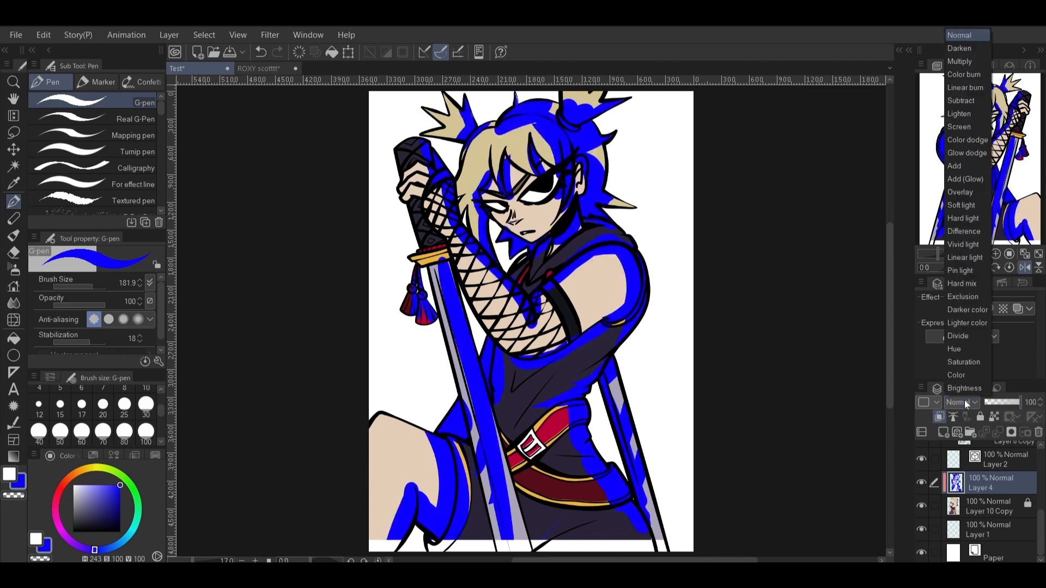
pyautogui.click(970, 48)
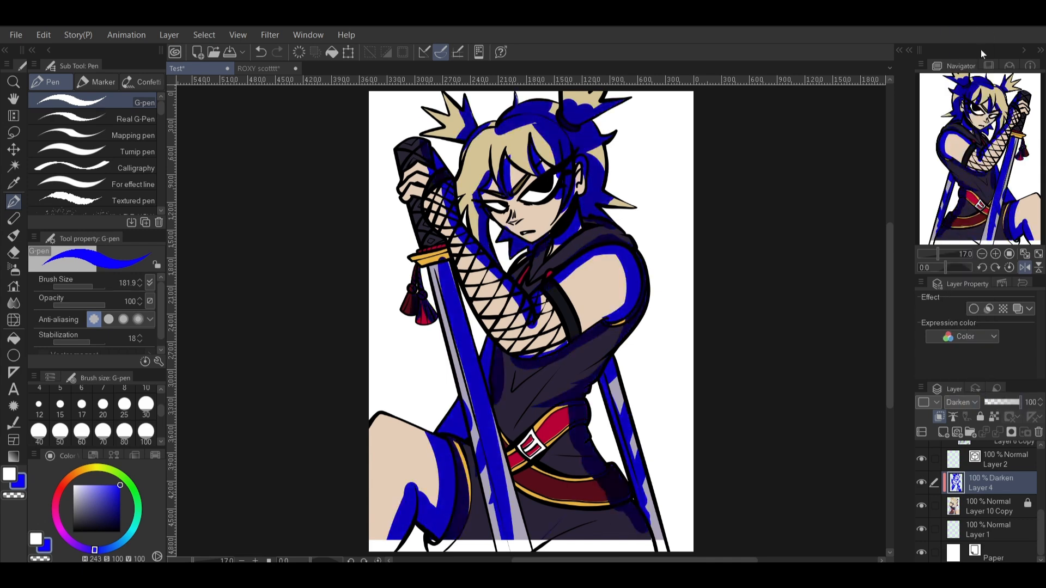
pyautogui.click(962, 402)
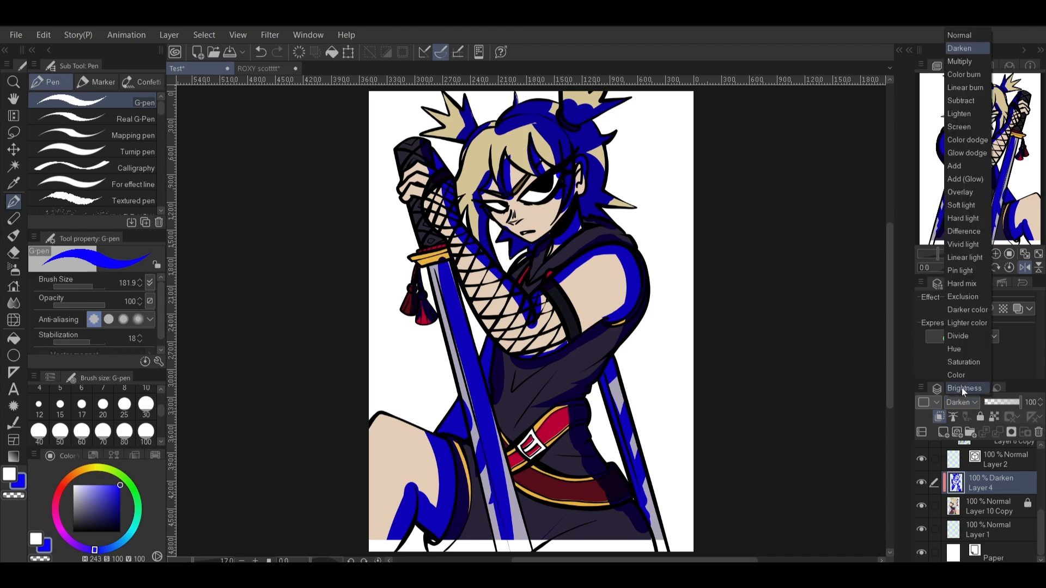
pyautogui.click(978, 70)
pyautogui.click(963, 403)
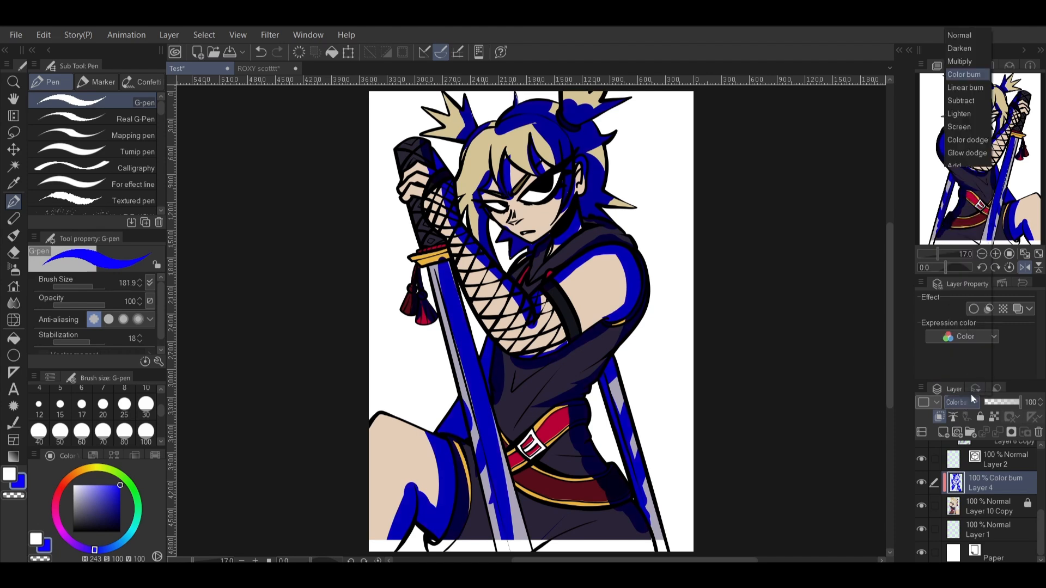
pyautogui.click(974, 61)
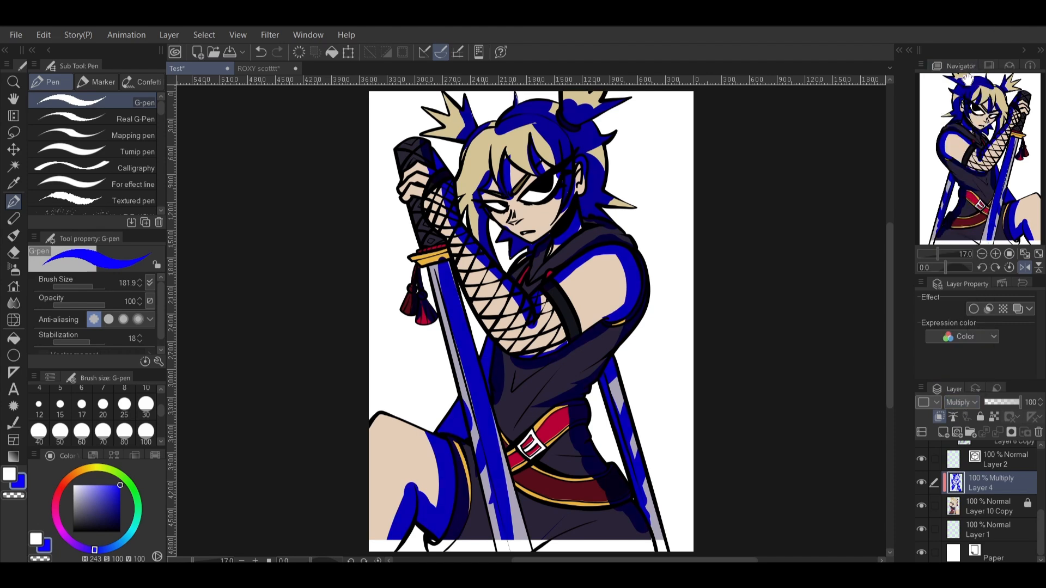
# - Reduce the Multiply layer's opacity to 26%, compare the shading in normal and mirrored views, and return the opacity to 100%
pyautogui.moveTo(1006, 401); pyautogui.dragTo(995, 401)
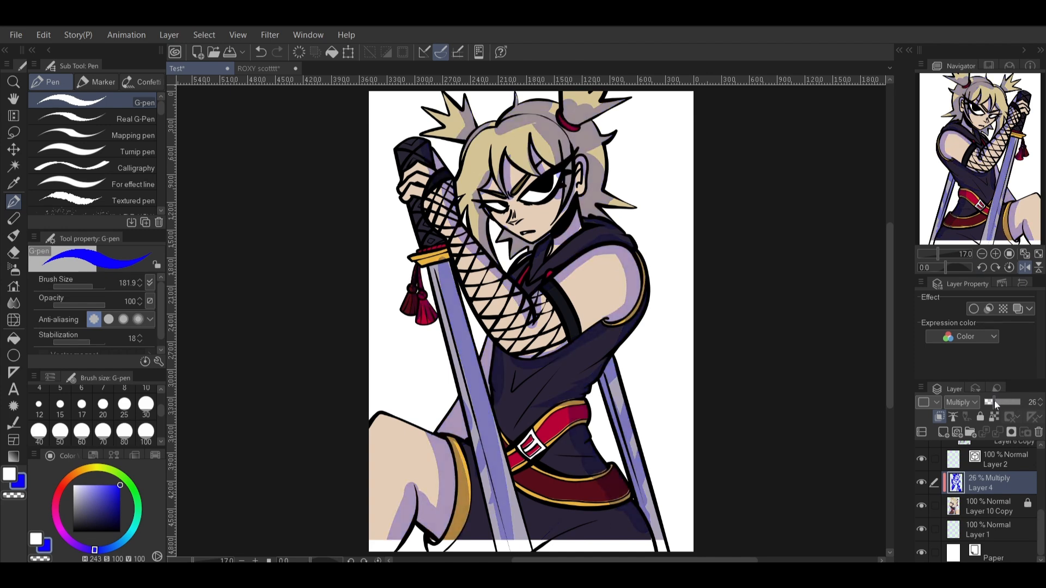
pyautogui.click(1025, 267)
pyautogui.moveTo(955, 255); pyautogui.dragTo(943, 256)
pyautogui.moveTo(1002, 162); pyautogui.dragTo(1003, 130)
pyautogui.click(1024, 255)
pyautogui.click(1025, 267)
pyautogui.click(1025, 267)
pyautogui.click(1026, 267)
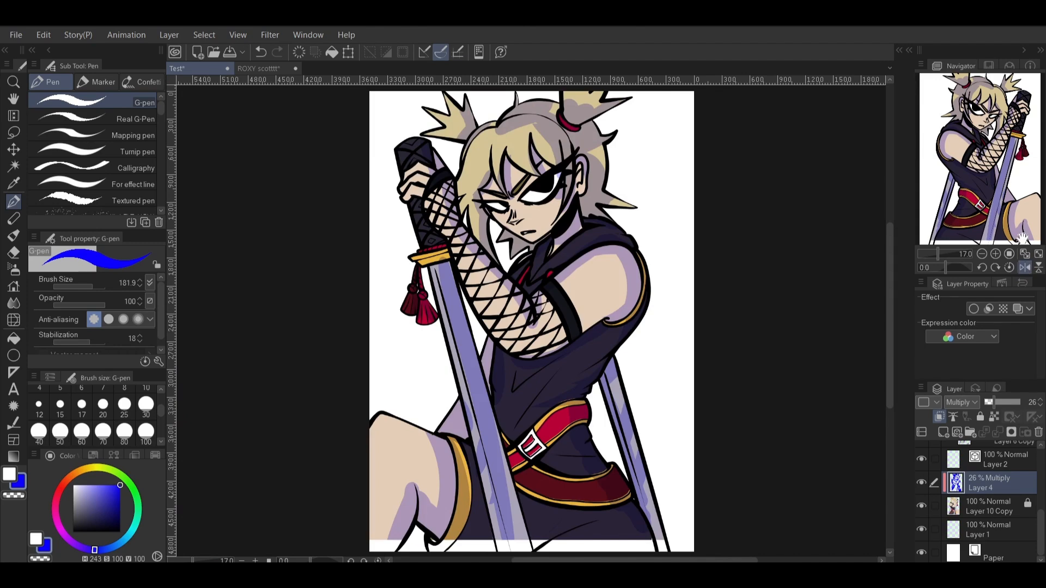
pyautogui.moveTo(1006, 402); pyautogui.dragTo(1044, 398)
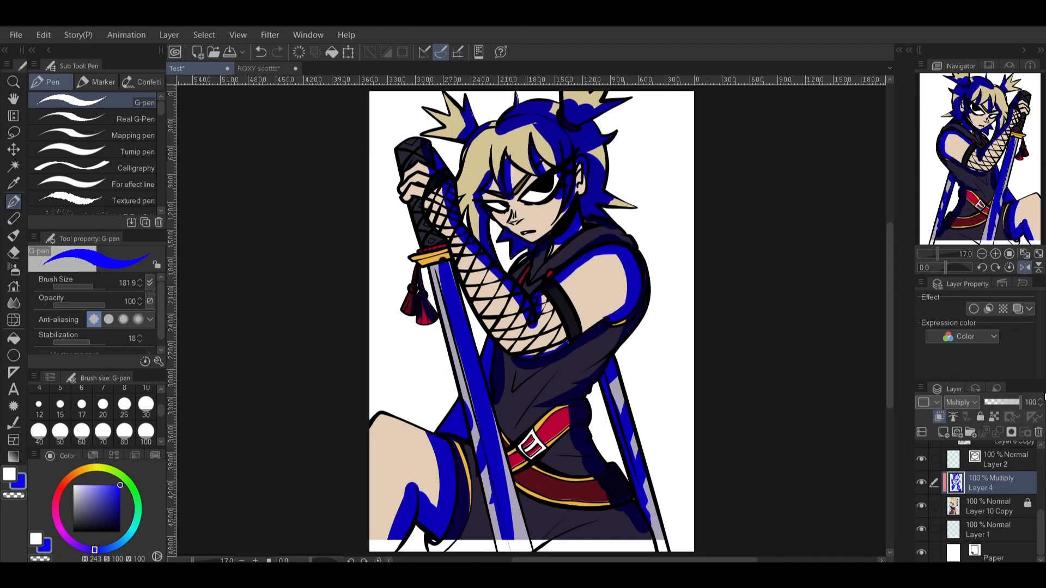
# - Choose the Soft airbrush with transparent colour, try fading the shading on top of the hair, and undo the stroke
pyautogui.click(14, 268)
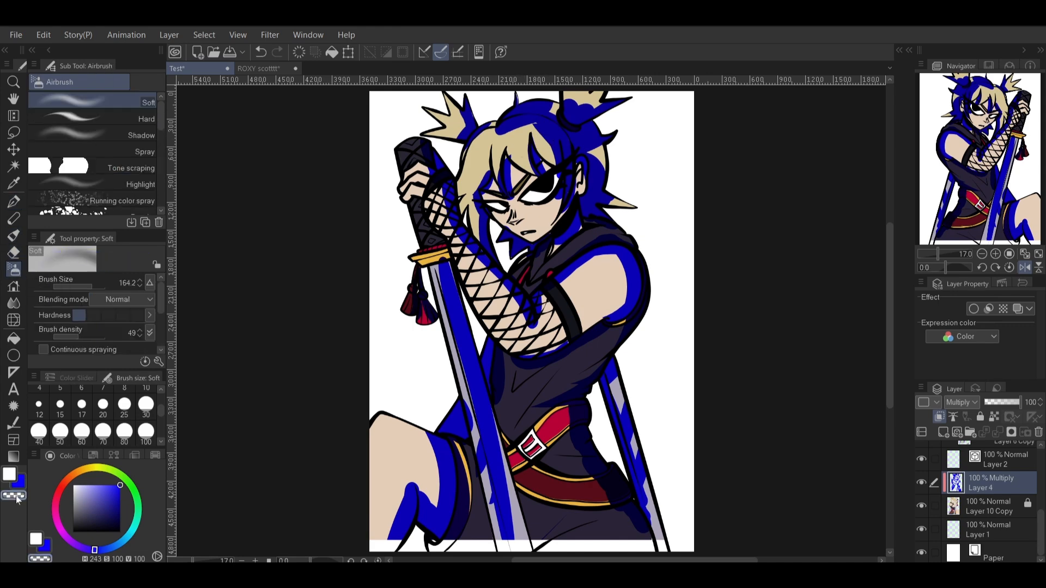
pyautogui.click(10, 475)
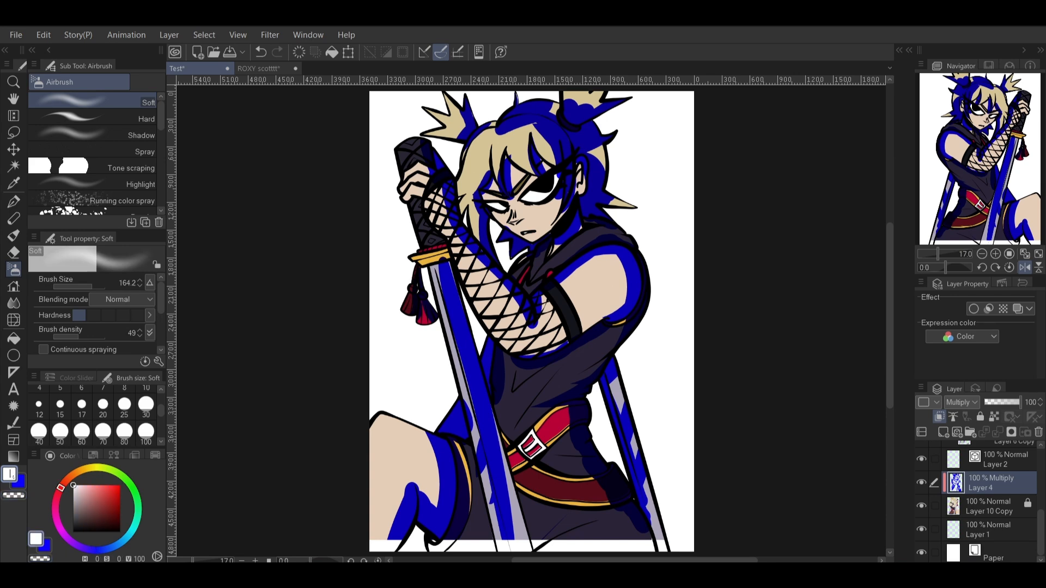
pyautogui.press('c')
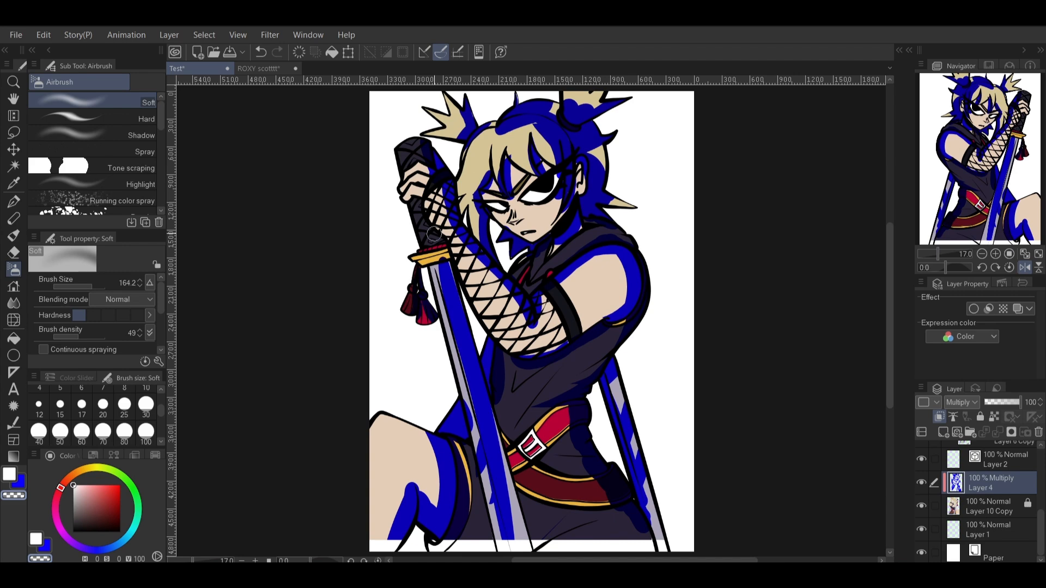
pyautogui.moveTo(536, 131)
pyautogui.mouseDown()
pyautogui.moveTo(555, 159)
pyautogui.moveTo(544, 113)
pyautogui.mouseUp()
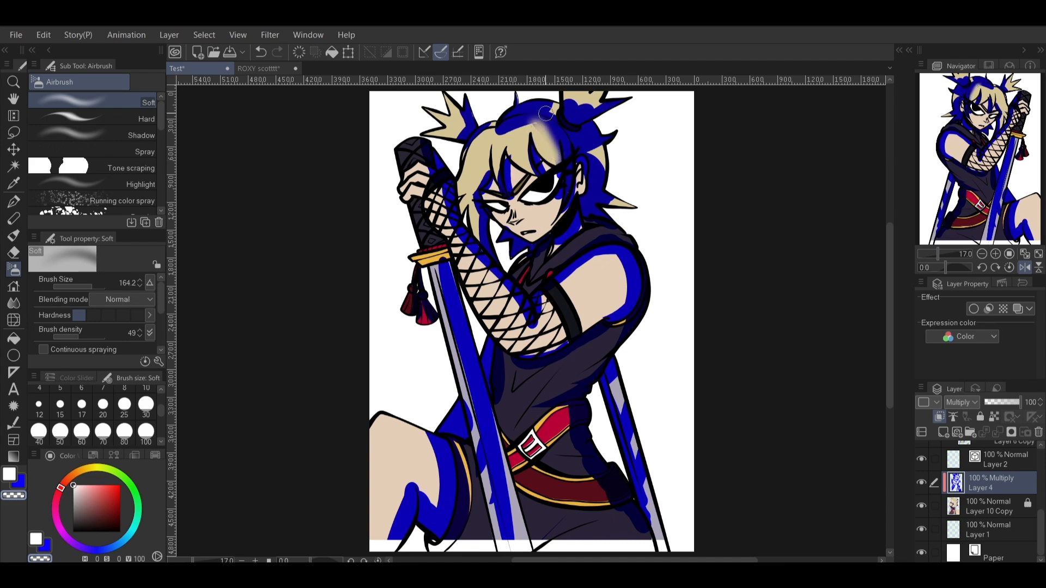
pyautogui.hotkey('ctrl', 'z')
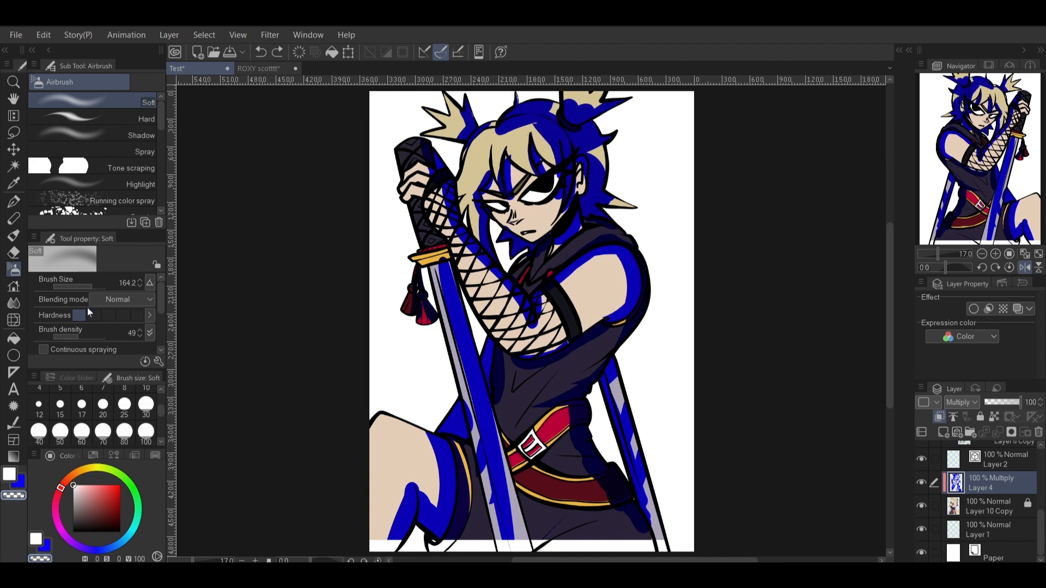
# - Adjust the airbrush's brush density to 29, testing it on the hair shading and undoing the test strokes
pyautogui.moveTo(86, 337); pyautogui.dragTo(96, 328)
pyautogui.moveTo(538, 143)
pyautogui.mouseDown()
pyautogui.moveTo(553, 158)
pyautogui.moveTo(566, 136)
pyautogui.mouseUp()
pyautogui.hotkey('ctrl', 'z')
pyautogui.moveTo(87, 335); pyautogui.dragTo(64, 336)
pyautogui.moveTo(541, 134)
pyautogui.mouseDown()
pyautogui.moveTo(556, 163)
pyautogui.moveTo(534, 119)
pyautogui.mouseUp()
pyautogui.hotkey('ctrl', 'z')
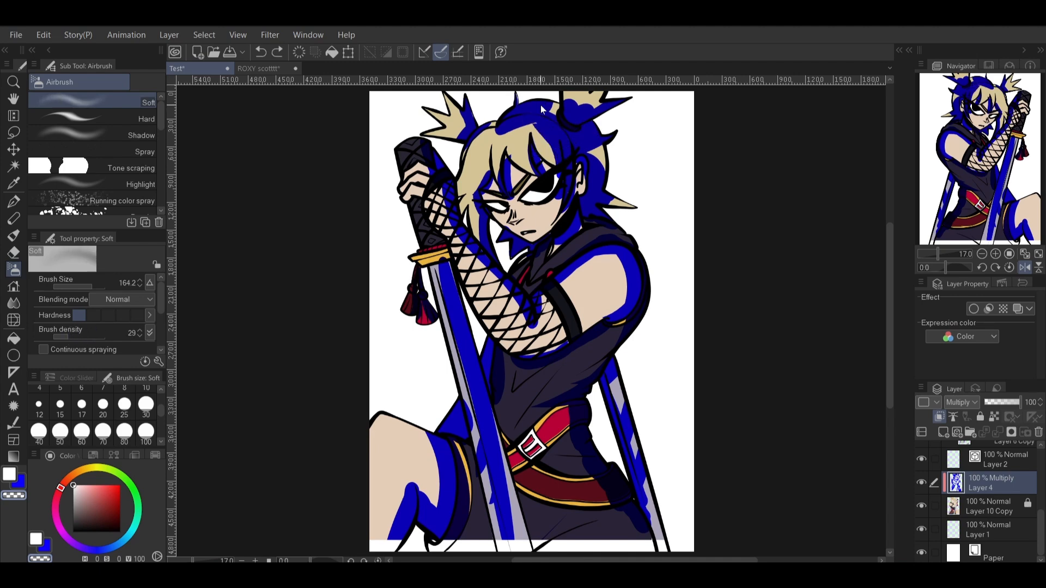
# - Set the airbrush size to 418.7 and fade the edges of the blue shading on the bangs and front hair strands
pyautogui.moveTo(90, 289); pyautogui.dragTo(101, 284)
pyautogui.moveTo(501, 142)
pyautogui.mouseDown()
pyautogui.moveTo(548, 158)
pyautogui.moveTo(528, 140)
pyautogui.mouseUp()
pyautogui.moveTo(490, 185); pyautogui.dragTo(488, 136)
pyautogui.hotkey('ctrl', 'z')
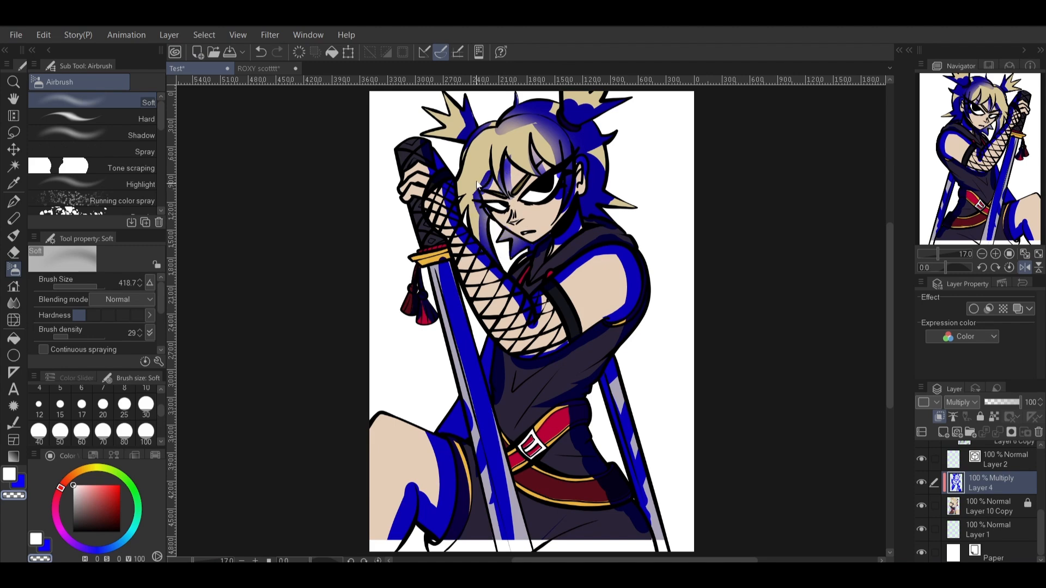
pyautogui.moveTo(471, 218); pyautogui.dragTo(476, 146)
pyautogui.hotkey('ctrl', 'z')
pyautogui.moveTo(468, 226); pyautogui.dragTo(470, 162)
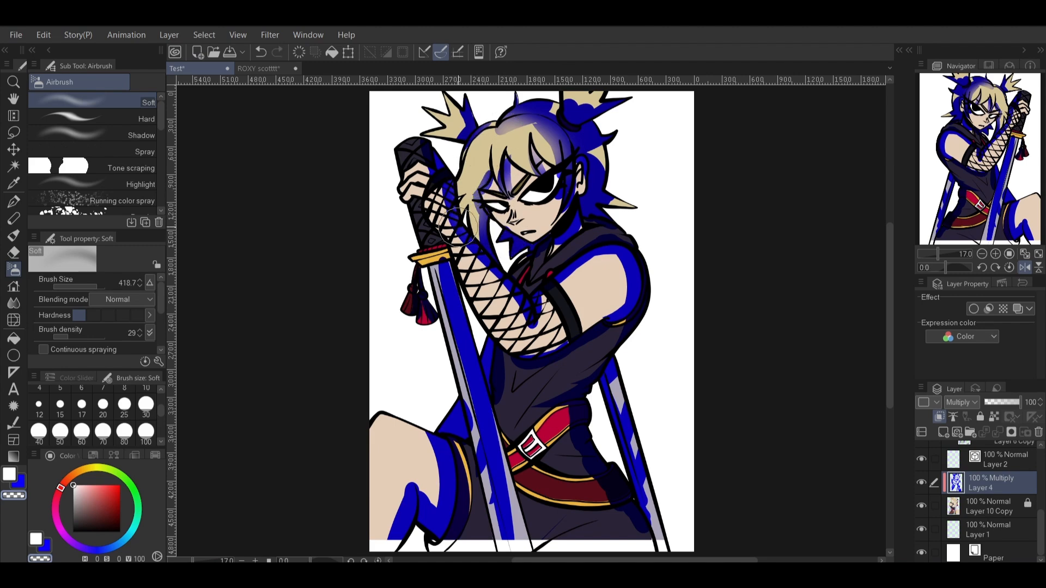
# - Soften the shading along the sword blades, tassels and thigh, undoing the stroke over the shoulder
pyautogui.moveTo(451, 270)
pyautogui.mouseDown()
pyautogui.moveTo(459, 429)
pyautogui.moveTo(504, 537)
pyautogui.mouseUp()
pyautogui.moveTo(474, 365); pyautogui.dragTo(509, 536)
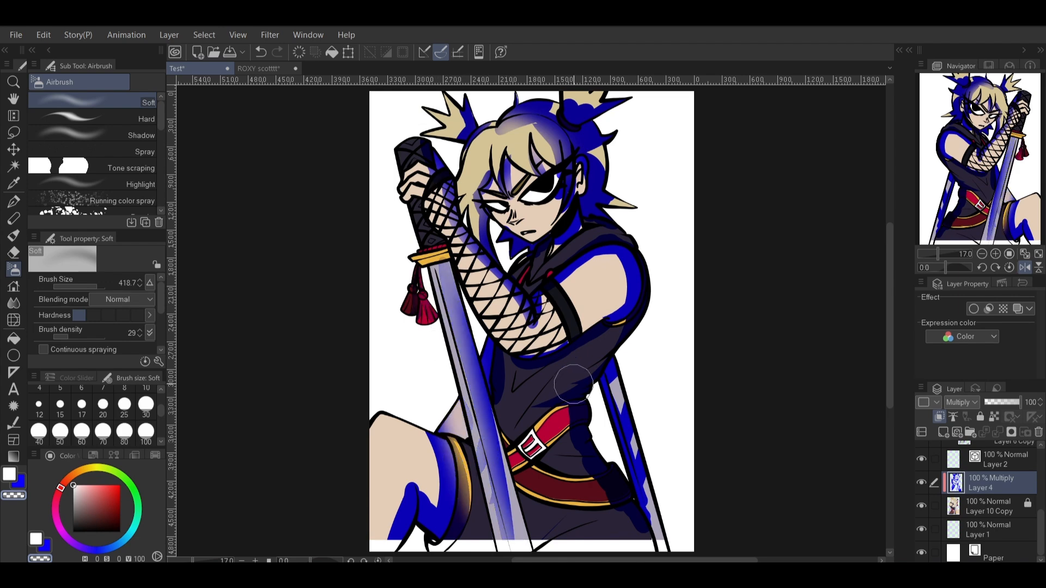
pyautogui.moveTo(564, 379)
pyautogui.mouseDown()
pyautogui.moveTo(589, 363)
pyautogui.moveTo(557, 411)
pyautogui.moveTo(558, 387)
pyautogui.moveTo(640, 462)
pyautogui.moveTo(615, 376)
pyautogui.moveTo(662, 463)
pyautogui.moveTo(665, 497)
pyautogui.moveTo(616, 376)
pyautogui.moveTo(670, 512)
pyautogui.moveTo(638, 333)
pyautogui.moveTo(605, 272)
pyautogui.moveTo(523, 333)
pyautogui.moveTo(613, 269)
pyautogui.moveTo(621, 284)
pyautogui.mouseUp()
pyautogui.moveTo(960, 251)
pyautogui.mouseDown()
pyautogui.moveTo(936, 251)
pyautogui.moveTo(952, 243)
pyautogui.mouseUp()
pyautogui.hotkey('ctrl', 'z')
pyautogui.hotkey('ctrl', 'z')
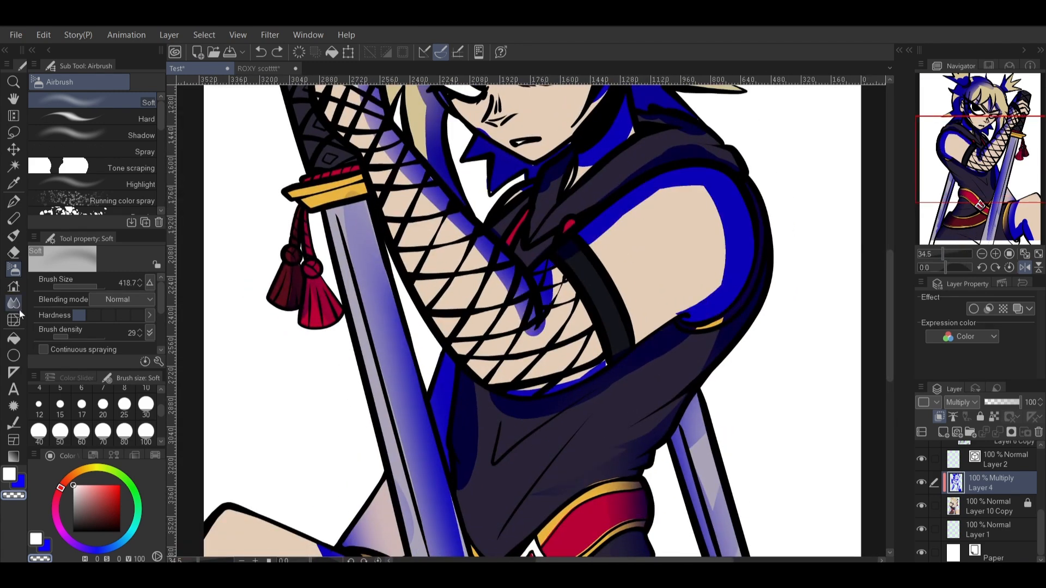
# - Try softening the upper arm's shading edge with the Blur tool, and undo the strokes
pyautogui.click(13, 303)
pyautogui.click(144, 115)
pyautogui.moveTo(676, 193)
pyautogui.mouseDown()
pyautogui.moveTo(643, 207)
pyautogui.moveTo(661, 191)
pyautogui.moveTo(708, 191)
pyautogui.moveTo(725, 213)
pyautogui.moveTo(717, 294)
pyautogui.moveTo(718, 261)
pyautogui.moveTo(682, 302)
pyautogui.moveTo(671, 199)
pyautogui.moveTo(557, 274)
pyautogui.mouseUp()
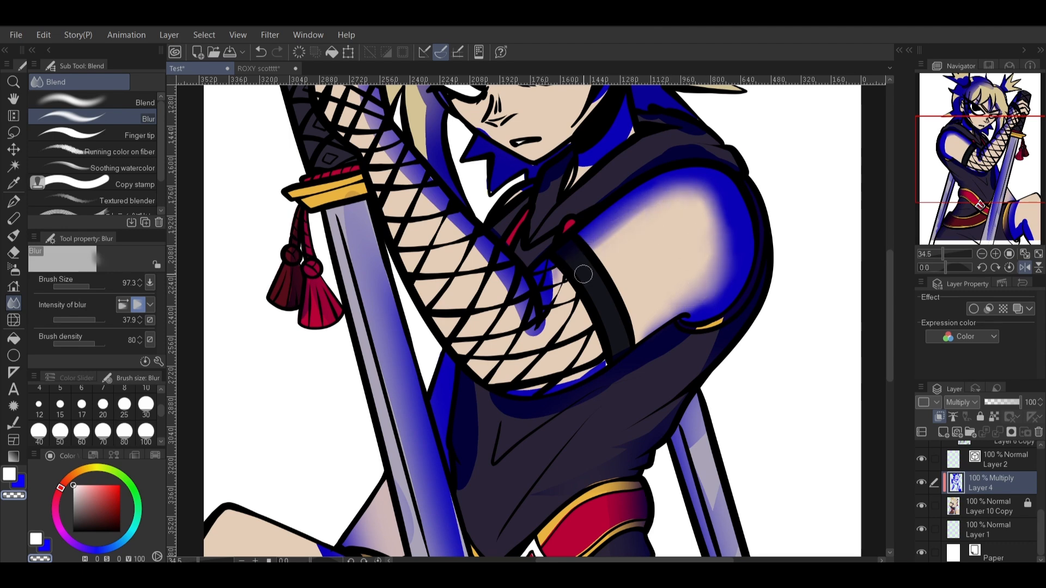
pyautogui.hotkey('ctrl', 'z')
pyautogui.hotkey('ctrl', 'z')
pyautogui.hotkey('ctrl', 'z')
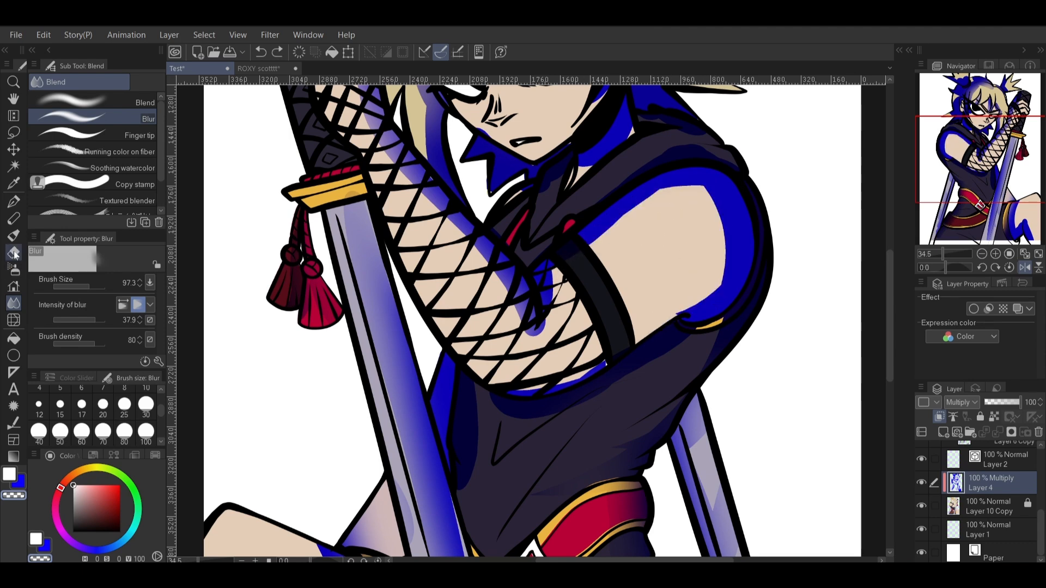
# - Return to the Soft airbrush and fade the shading around the upper arm, shoulder and top of the hair
pyautogui.press('e')
pyautogui.click(16, 271)
pyautogui.moveTo(663, 197)
pyautogui.mouseDown()
pyautogui.moveTo(560, 271)
pyautogui.moveTo(710, 236)
pyautogui.moveTo(649, 322)
pyautogui.moveTo(557, 279)
pyautogui.moveTo(583, 248)
pyautogui.mouseUp()
pyautogui.moveTo(942, 254); pyautogui.dragTo(952, 243)
pyautogui.moveTo(572, 132); pyautogui.dragTo(601, 130)
pyautogui.moveTo(977, 135); pyautogui.dragTo(982, 115)
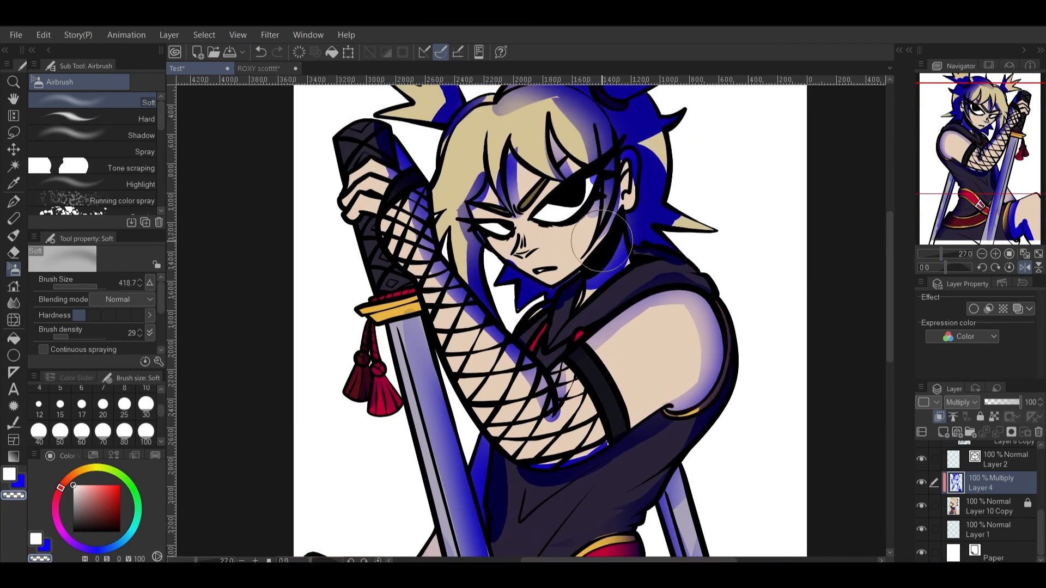
# - Fade the shading on the hair behind the ear and on both hair tufts
pyautogui.moveTo(703, 187)
pyautogui.mouseDown()
pyautogui.moveTo(660, 161)
pyautogui.moveTo(696, 145)
pyautogui.moveTo(715, 225)
pyautogui.moveTo(737, 222)
pyautogui.mouseUp()
pyautogui.moveTo(990, 155); pyautogui.dragTo(996, 126)
pyautogui.moveTo(648, 174)
pyautogui.mouseDown()
pyautogui.moveTo(635, 152)
pyautogui.moveTo(588, 152)
pyautogui.moveTo(560, 164)
pyautogui.moveTo(547, 186)
pyautogui.moveTo(579, 126)
pyautogui.mouseUp()
pyautogui.moveTo(414, 224)
pyautogui.mouseDown()
pyautogui.moveTo(391, 210)
pyautogui.moveTo(408, 216)
pyautogui.moveTo(410, 169)
pyautogui.mouseUp()
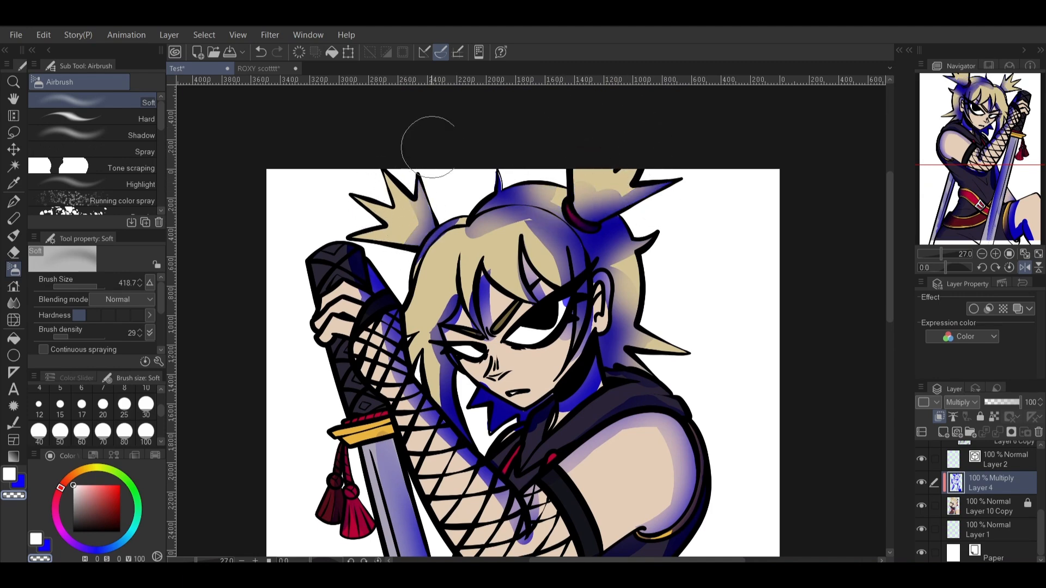
# - Unmirror the canvas, soften the neck, arm, torso and sword shading, and preview Layer 4 at 55% opacity before undoing that
pyautogui.click(1024, 254)
pyautogui.click(1024, 267)
pyautogui.moveTo(552, 238); pyautogui.dragTo(568, 227)
pyautogui.moveTo(562, 307); pyautogui.dragTo(562, 309)
pyautogui.moveTo(632, 286); pyautogui.dragTo(579, 471)
pyautogui.moveTo(562, 376); pyautogui.dragTo(564, 385)
pyautogui.moveTo(515, 362); pyautogui.dragTo(528, 375)
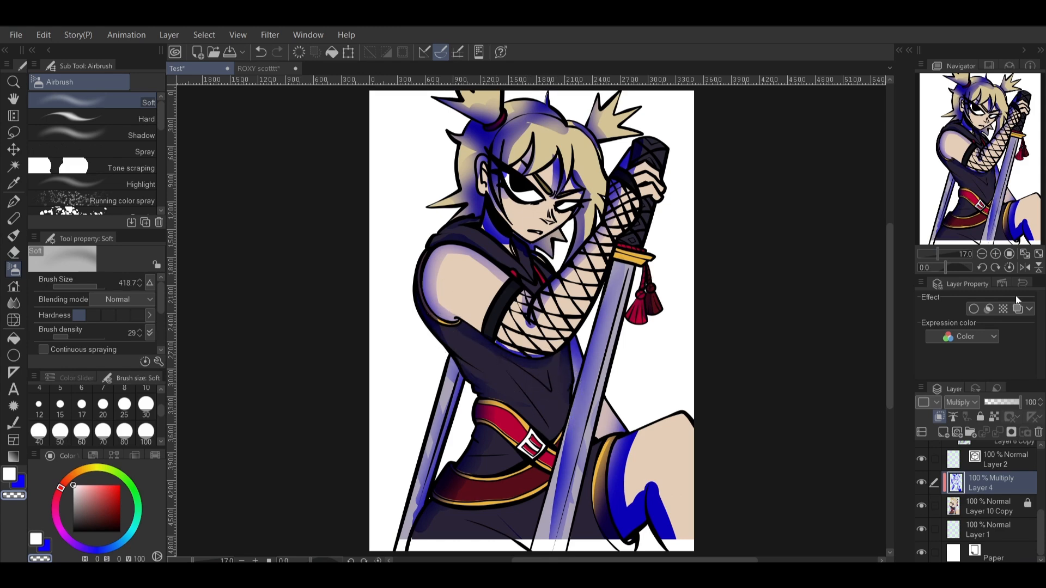
pyautogui.moveTo(1017, 402); pyautogui.dragTo(1004, 400)
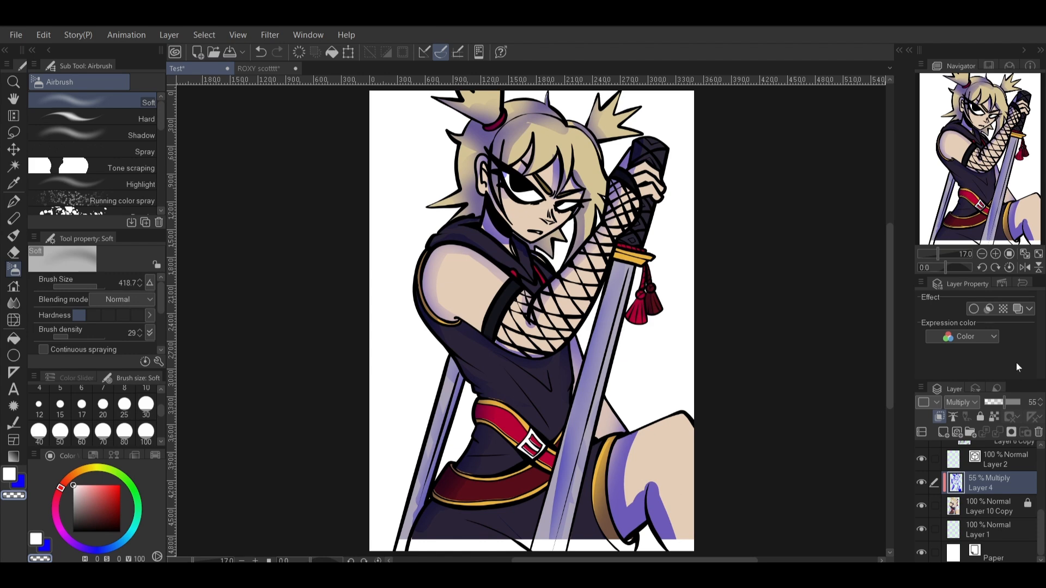
pyautogui.hotkey('ctrl', 'z')
# - Add a new layer above Layer 4, release Layer 4 from its clipping, and make the new layer active
pyautogui.click(944, 435)
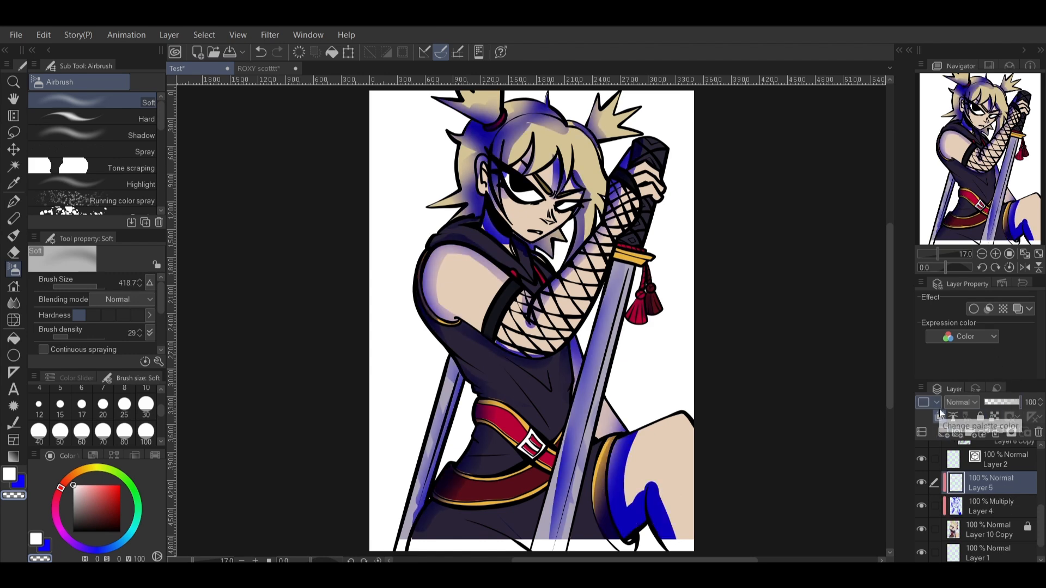
pyautogui.click(973, 506)
pyautogui.click(939, 418)
pyautogui.click(999, 478)
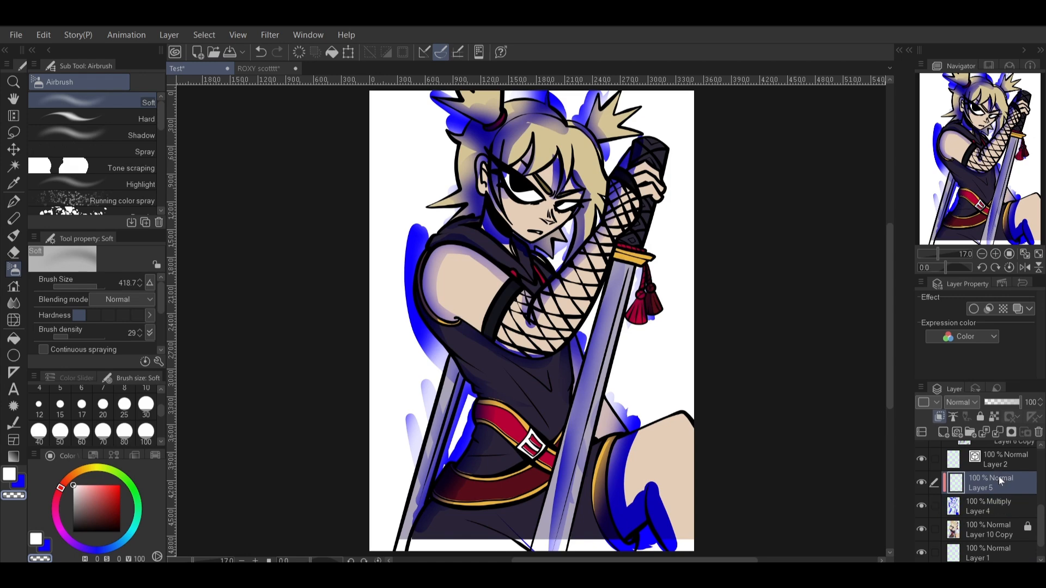
# - Recolour the blue shading on Layer 5 with a 1802 px G-pen, using bright red and a dark red of saturation 73, value 37
pyautogui.click(120, 485)
pyautogui.click(15, 202)
pyautogui.moveTo(545, 143)
pyautogui.mouseDown()
pyautogui.moveTo(544, 555)
pyautogui.moveTo(643, 164)
pyautogui.mouseUp()
pyautogui.click(107, 515)
pyautogui.moveTo(567, 117)
pyautogui.mouseDown()
pyautogui.moveTo(467, 217)
pyautogui.moveTo(681, 153)
pyautogui.mouseUp()
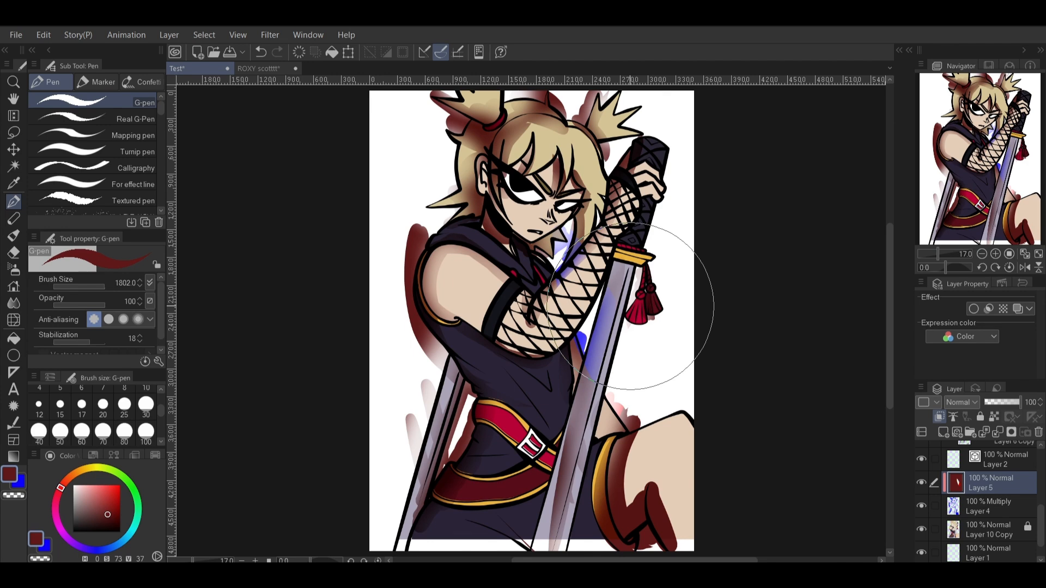
# - Repaint the shading in deep red (saturation 100, value 40), and again in muted reddish brown (saturation 40, value 45)
pyautogui.moveTo(116, 512); pyautogui.dragTo(126, 513)
pyautogui.moveTo(616, 181)
pyautogui.mouseDown()
pyautogui.moveTo(475, 180)
pyautogui.moveTo(709, 324)
pyautogui.mouseUp()
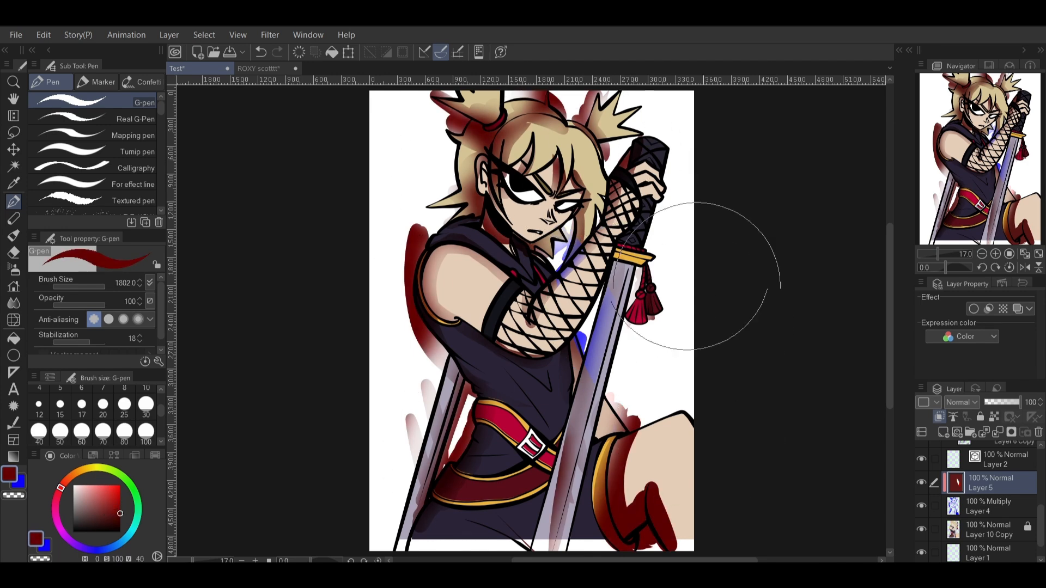
pyautogui.moveTo(102, 503); pyautogui.dragTo(91, 511)
pyautogui.moveTo(538, 174)
pyautogui.mouseDown()
pyautogui.moveTo(498, 121)
pyautogui.moveTo(702, 466)
pyautogui.moveTo(468, 164)
pyautogui.moveTo(650, 469)
pyautogui.mouseUp()
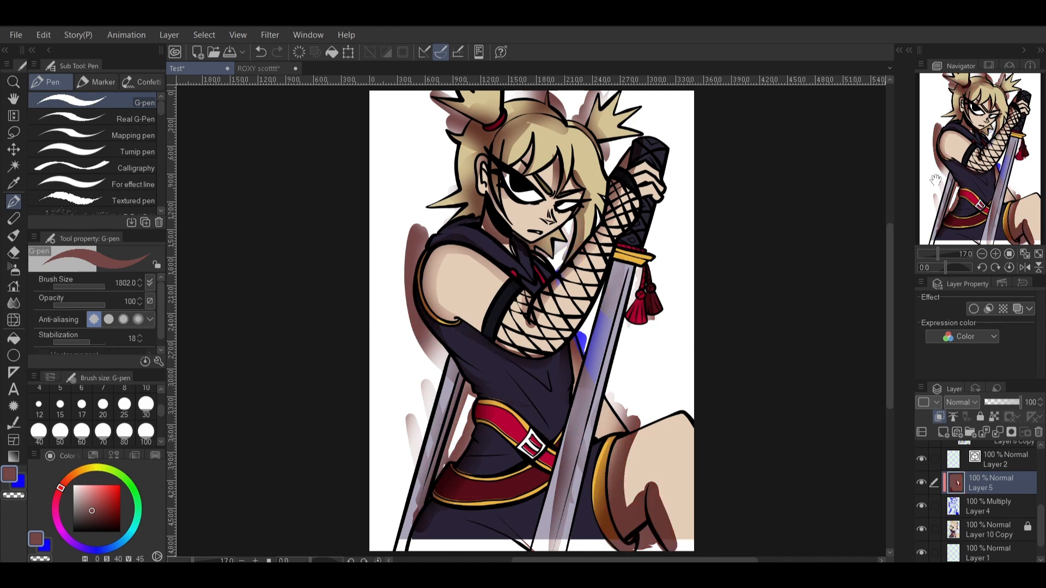
pyautogui.moveTo(641, 334)
pyautogui.mouseDown()
pyautogui.moveTo(512, 270)
pyautogui.moveTo(577, 511)
pyautogui.mouseUp()
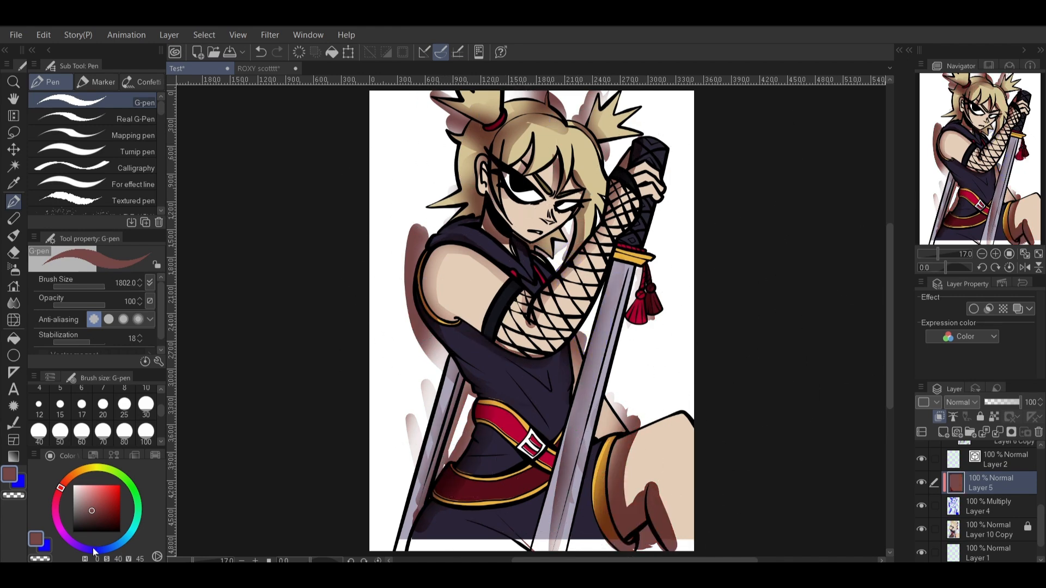
# - Repaint the shading in violet-blue and dark navy tones, ending with hue 224, saturation 71, value 23
pyautogui.click(89, 549)
pyautogui.click(106, 517)
pyautogui.moveTo(642, 136)
pyautogui.mouseDown()
pyautogui.moveTo(588, 120)
pyautogui.moveTo(522, 520)
pyautogui.moveTo(438, 143)
pyautogui.moveTo(681, 479)
pyautogui.mouseUp()
pyautogui.click(108, 550)
pyautogui.click(94, 521)
pyautogui.moveTo(572, 142)
pyautogui.mouseDown()
pyautogui.moveTo(401, 231)
pyautogui.moveTo(654, 455)
pyautogui.moveTo(407, 322)
pyautogui.mouseUp()
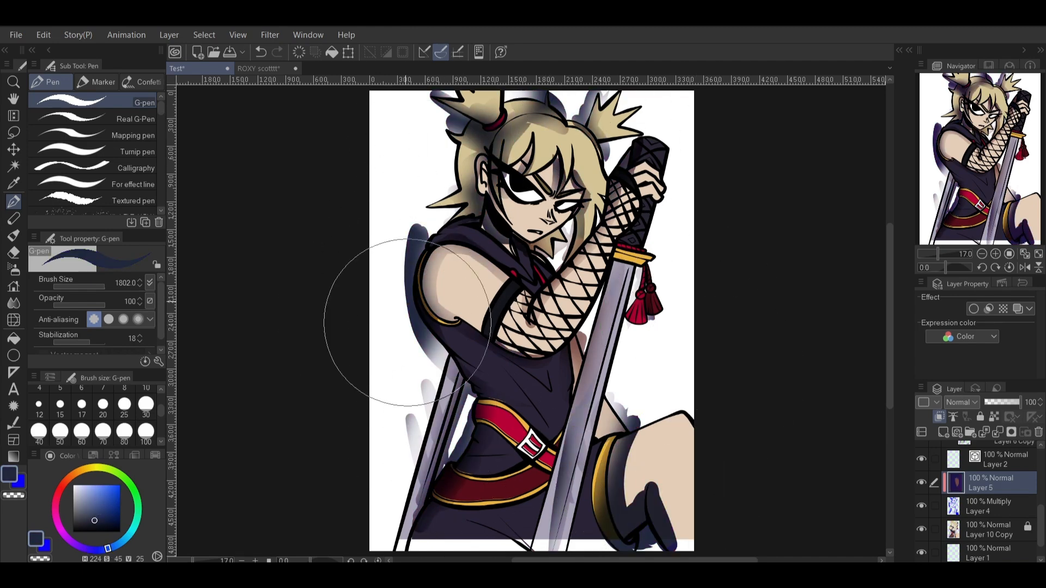
pyautogui.click(107, 521)
pyautogui.moveTo(661, 147)
pyautogui.mouseDown()
pyautogui.moveTo(453, 461)
pyautogui.moveTo(561, 103)
pyautogui.mouseUp()
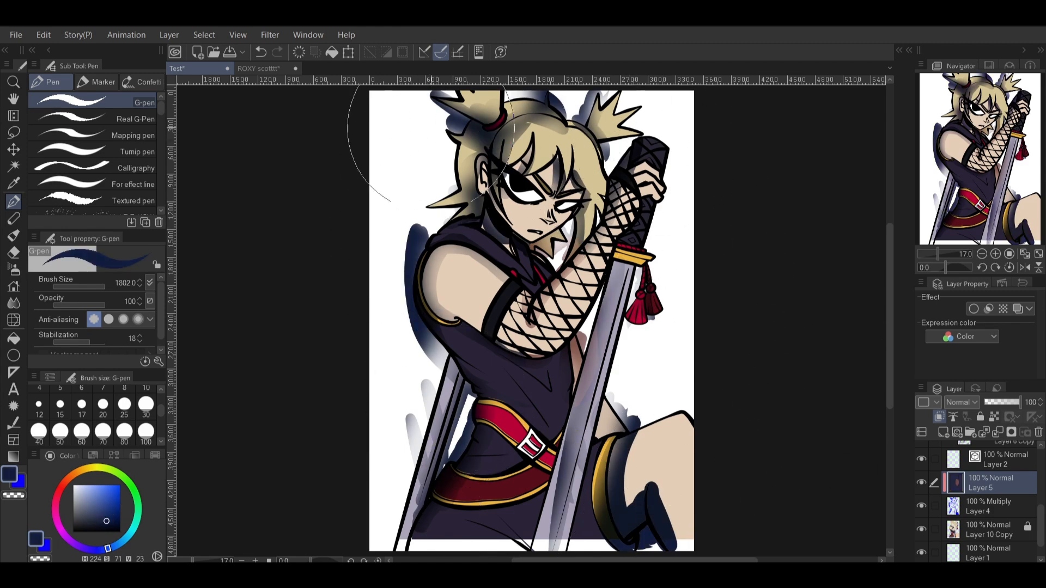
# - Try merging Layer 5 into Layer 4 and lowering the merged layer's opacity to 42%, check it mirrored, and undo the merge
pyautogui.click(998, 432)
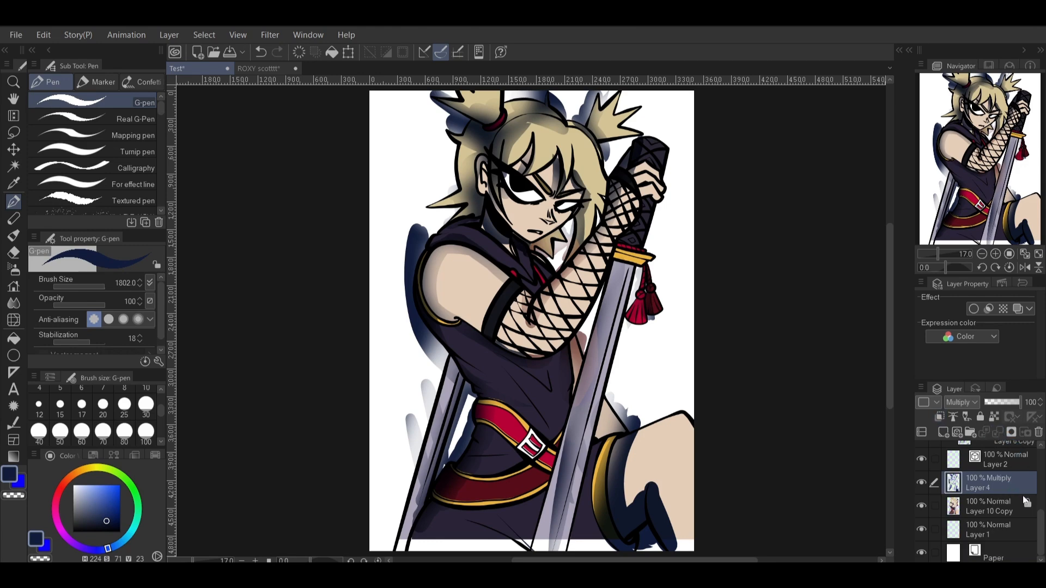
pyautogui.hotkey('ctrl', 'z')
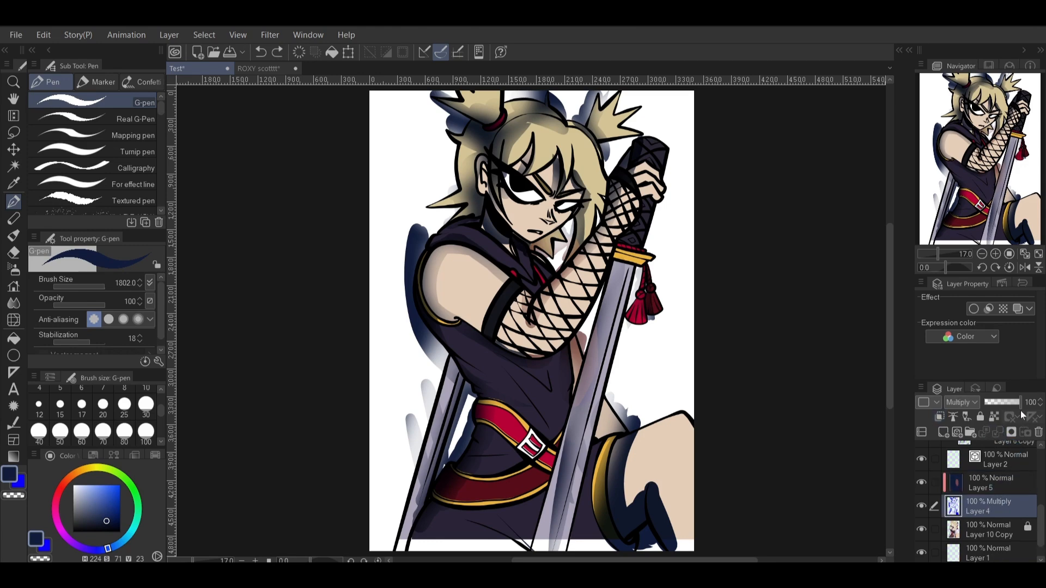
pyautogui.click(998, 432)
pyautogui.moveTo(998, 402); pyautogui.dragTo(1003, 395)
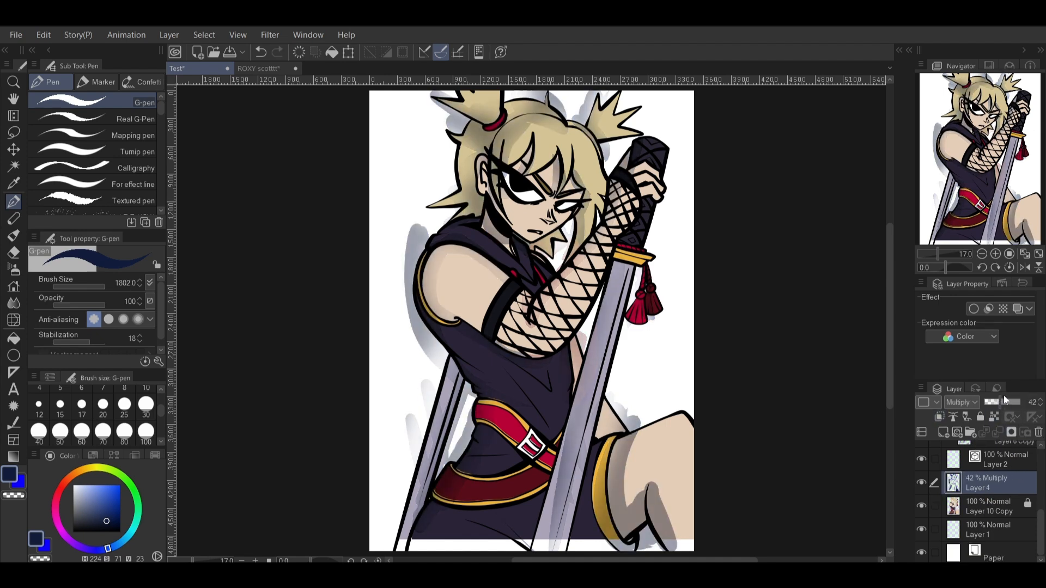
pyautogui.click(1025, 268)
pyautogui.hotkey('ctrl', 'z')
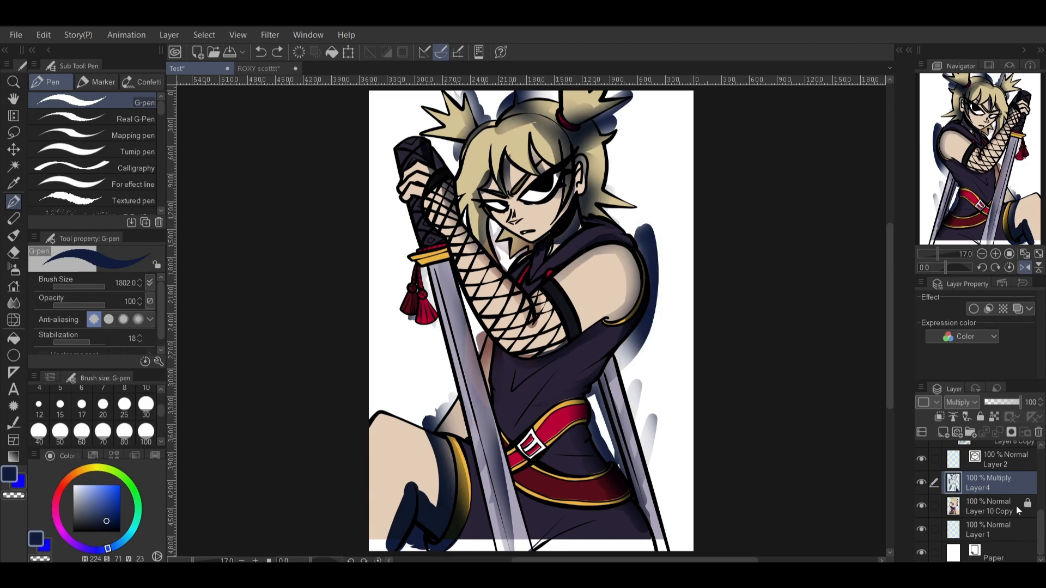
pyautogui.hotkey('ctrl', 'z')
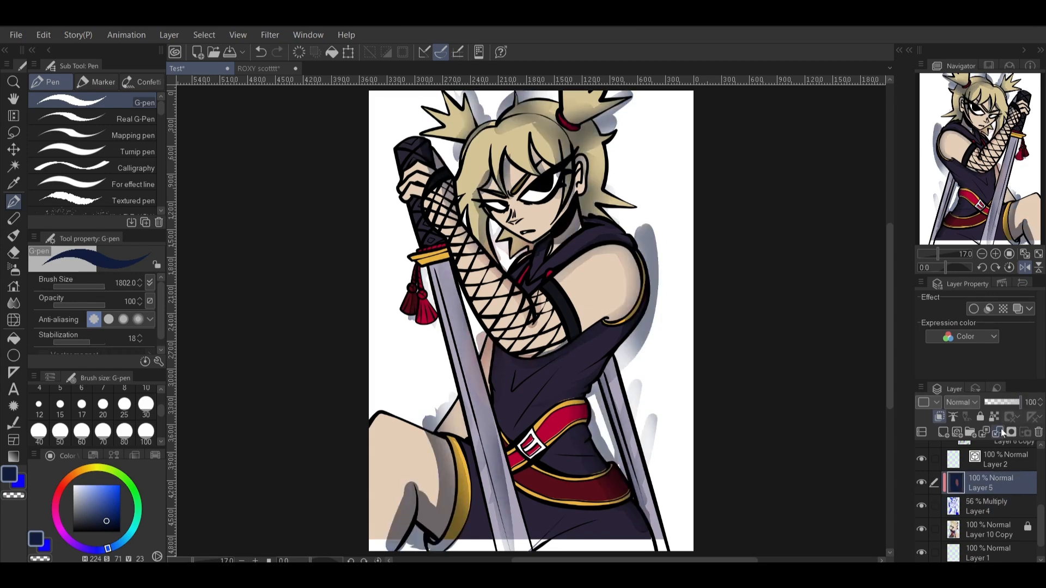
pyautogui.click(1001, 431)
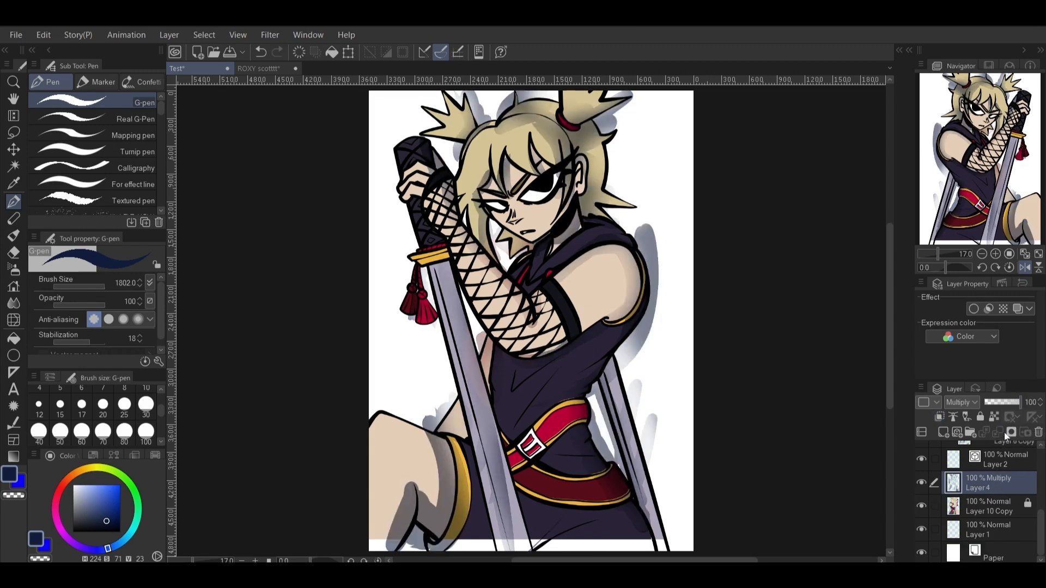
pyautogui.hotkey('ctrl', 'z')
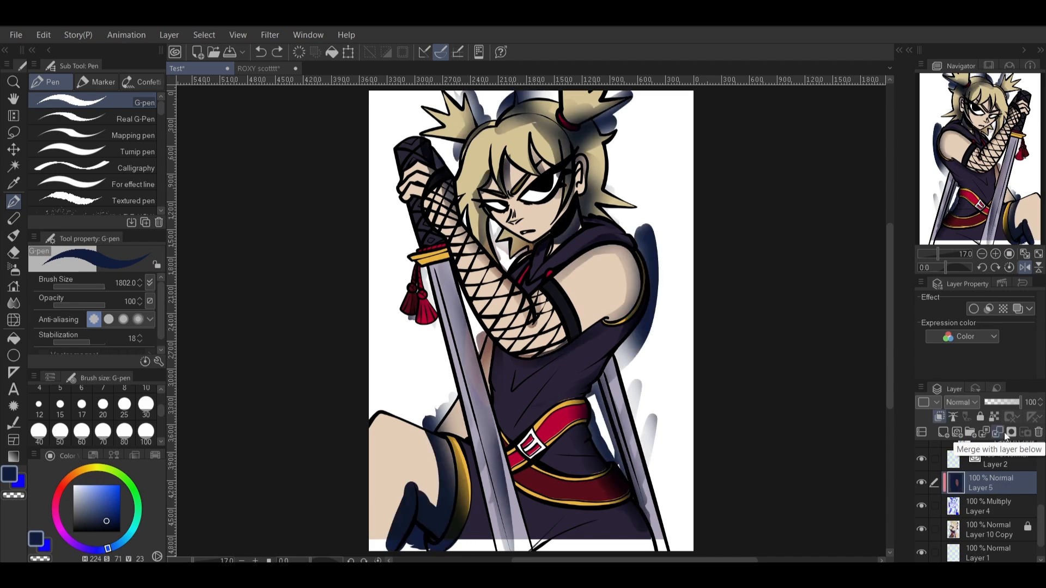
# - Merge Layer 5 into the Multiply Layer 4, set its opacity to 58%, and unmirror the canvas
pyautogui.click(1000, 433)
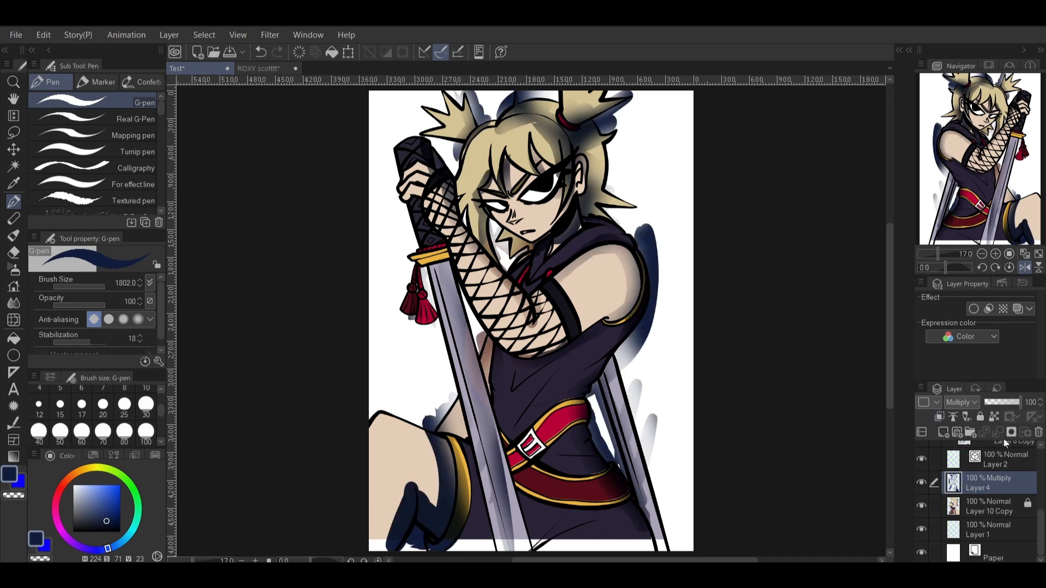
pyautogui.moveTo(1002, 403)
pyautogui.mouseDown()
pyautogui.moveTo(1011, 406)
pyautogui.moveTo(1005, 396)
pyautogui.mouseUp()
pyautogui.click(1025, 267)
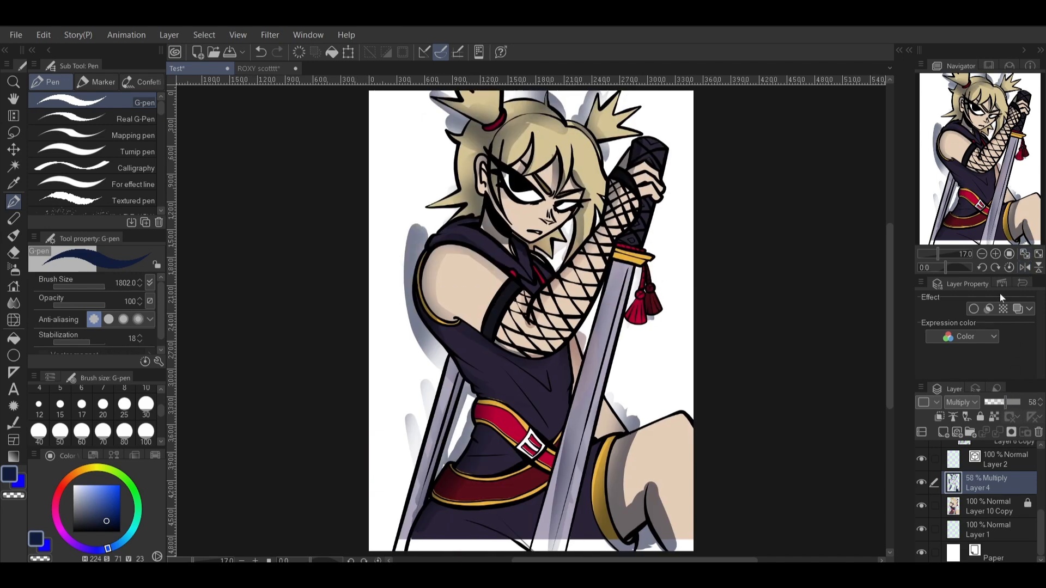
# - Clip Layer 4 to the flat-colour layer below and set its opacity to 73%
pyautogui.click(938, 418)
pyautogui.moveTo(1011, 404)
pyautogui.mouseDown()
pyautogui.moveTo(1035, 394)
pyautogui.moveTo(1011, 401)
pyautogui.mouseUp()
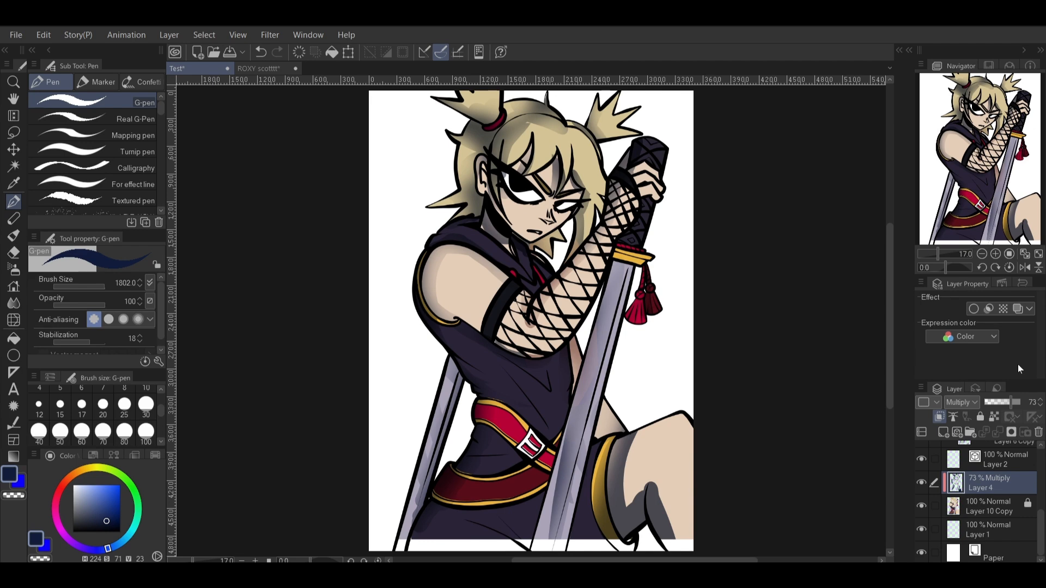
pyautogui.moveTo(1041, 532); pyautogui.dragTo(1041, 475)
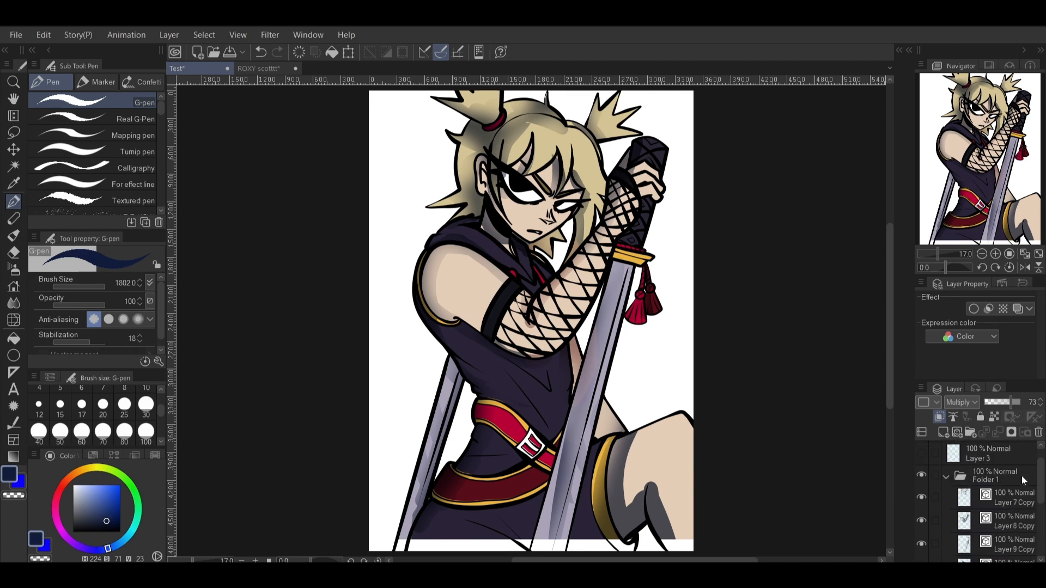
# - Collapse Folder 1, add a new layer directly above the Multiply Layer 4, and set its blending mode to Color dodge
pyautogui.click(948, 479)
pyautogui.click(948, 480)
pyautogui.click(1004, 518)
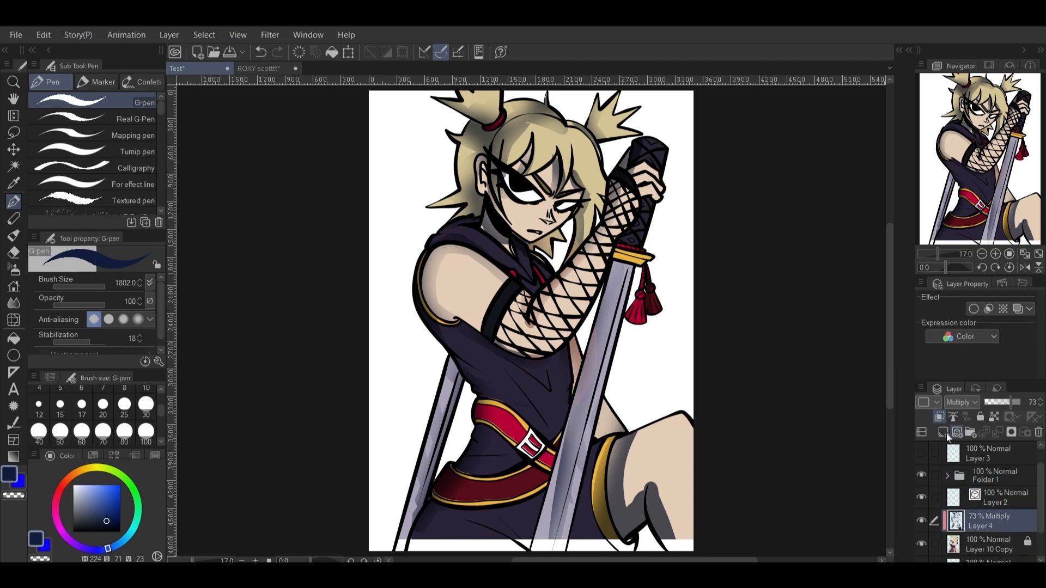
pyautogui.click(964, 406)
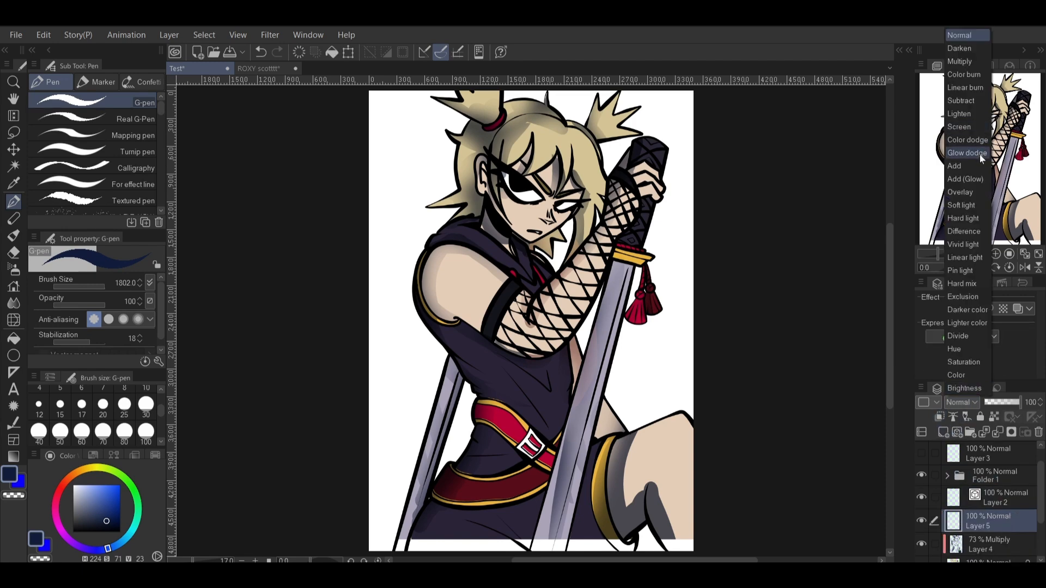
pyautogui.click(968, 140)
# - Airbrush bright blue light (hue 224, saturation 100, value 100) over the sword blade and tassels with the Soft airbrush
pyautogui.press('x')
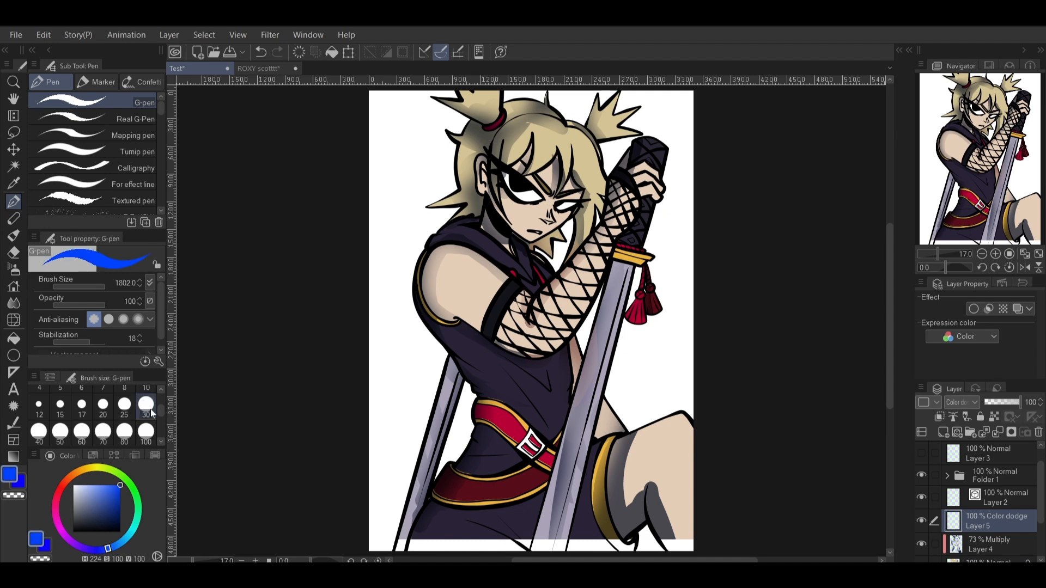
pyautogui.click(14, 268)
pyautogui.moveTo(600, 196)
pyautogui.mouseDown()
pyautogui.moveTo(595, 153)
pyautogui.moveTo(605, 149)
pyautogui.mouseUp()
pyautogui.hotkey('ctrl', 'z')
pyautogui.moveTo(649, 267)
pyautogui.mouseDown()
pyautogui.moveTo(581, 484)
pyautogui.moveTo(657, 234)
pyautogui.mouseUp()
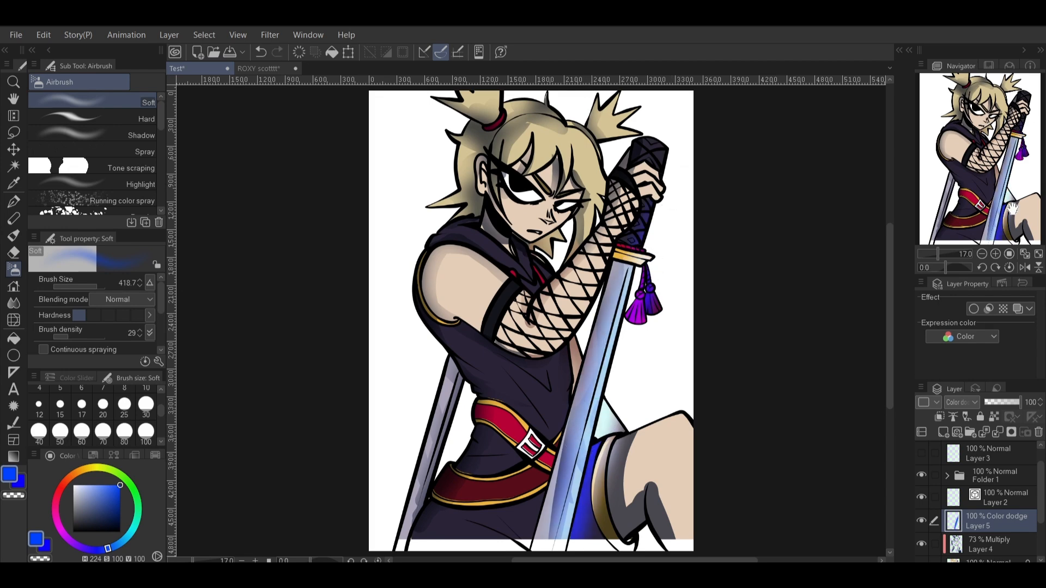
# - Switch Layer 5 to Glow dodge and airbrush more blue light over the shoulder, torso and belt
pyautogui.moveTo(939, 254); pyautogui.dragTo(949, 262)
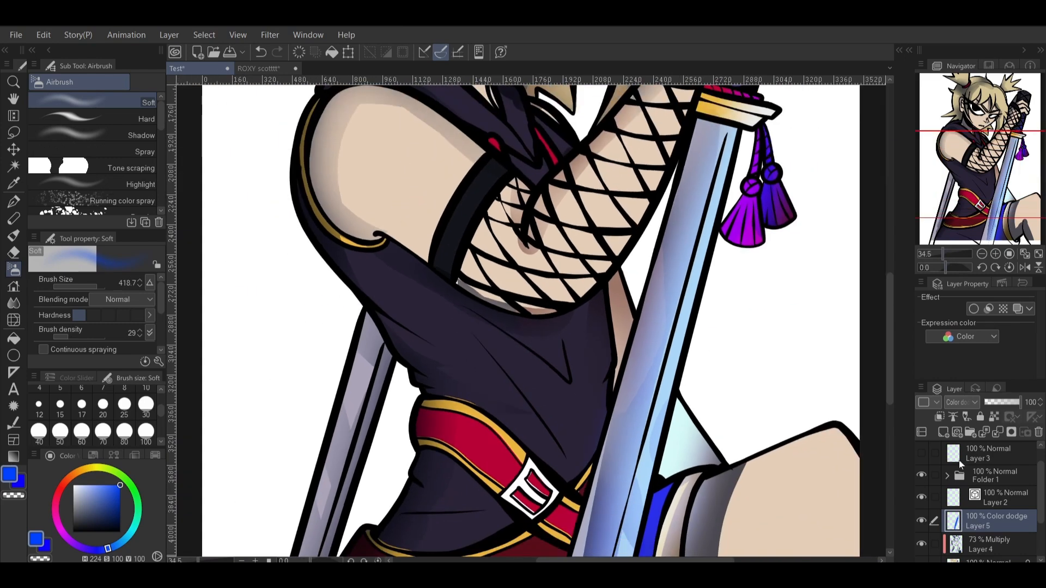
pyautogui.click(960, 402)
pyautogui.click(968, 155)
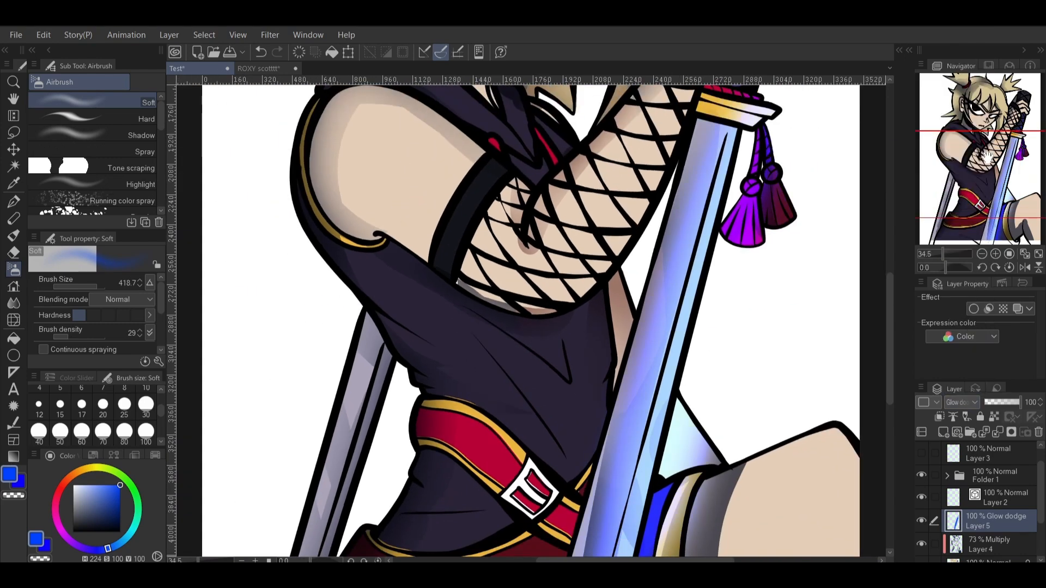
pyautogui.click(1024, 255)
pyautogui.moveTo(456, 316)
pyautogui.mouseDown()
pyautogui.moveTo(539, 373)
pyautogui.moveTo(462, 326)
pyautogui.moveTo(531, 365)
pyautogui.mouseUp()
pyautogui.click(962, 402)
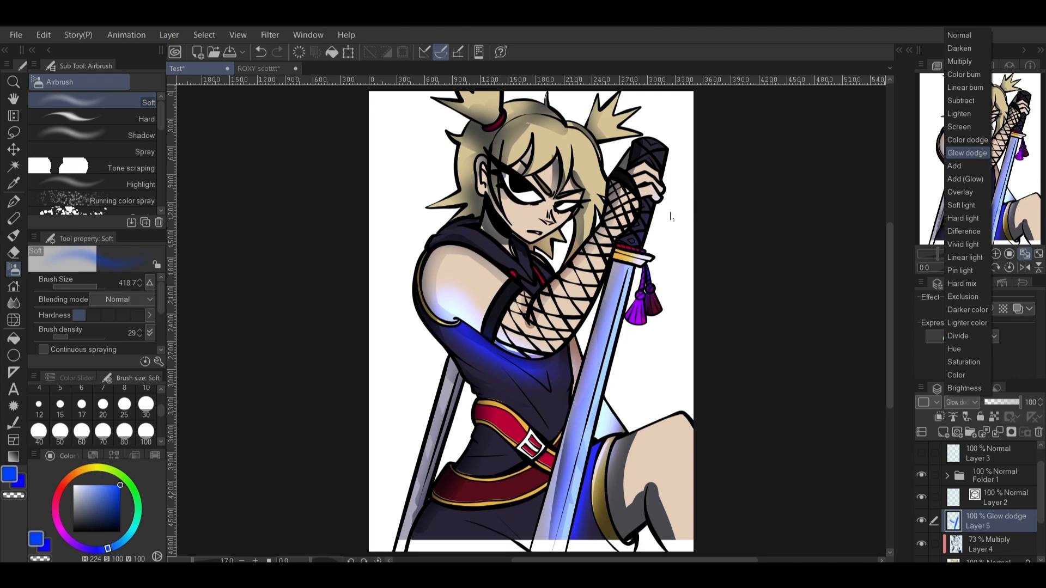
pyautogui.click(668, 261)
pyautogui.moveTo(449, 491)
pyautogui.mouseDown()
pyautogui.moveTo(466, 448)
pyautogui.moveTo(472, 499)
pyautogui.moveTo(493, 506)
pyautogui.mouseUp()
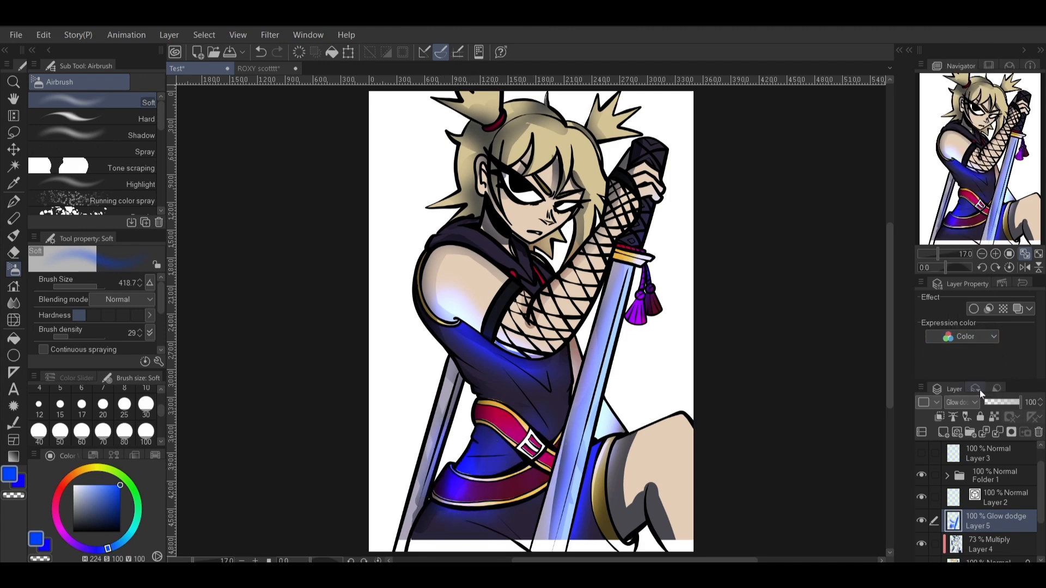
# - Compare Color dodge and Overlay on Layer 5, then set its blending mode to Add (Glow)
pyautogui.click(962, 402)
pyautogui.click(967, 140)
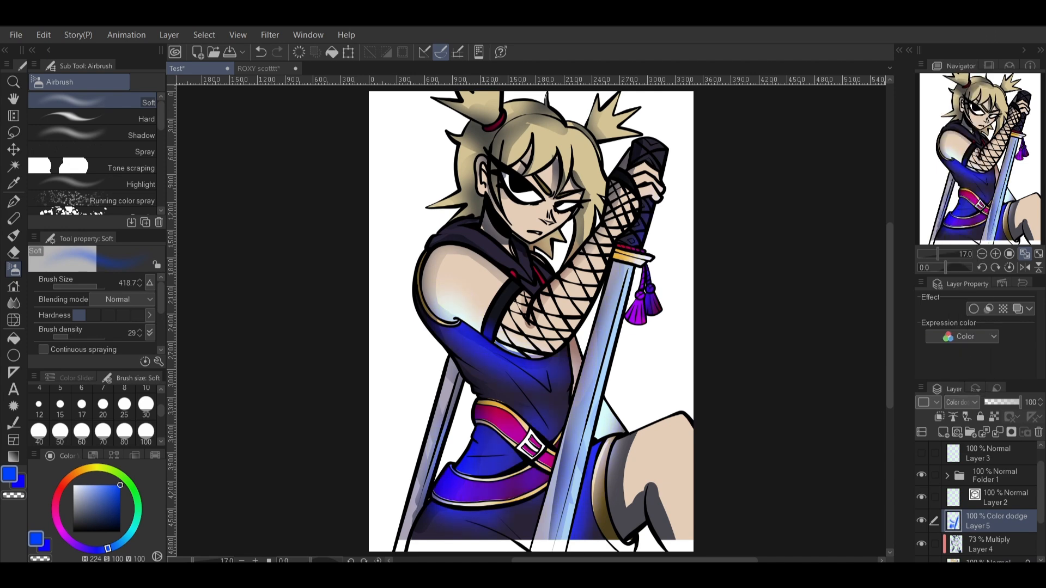
pyautogui.hotkey('ctrl', 'z')
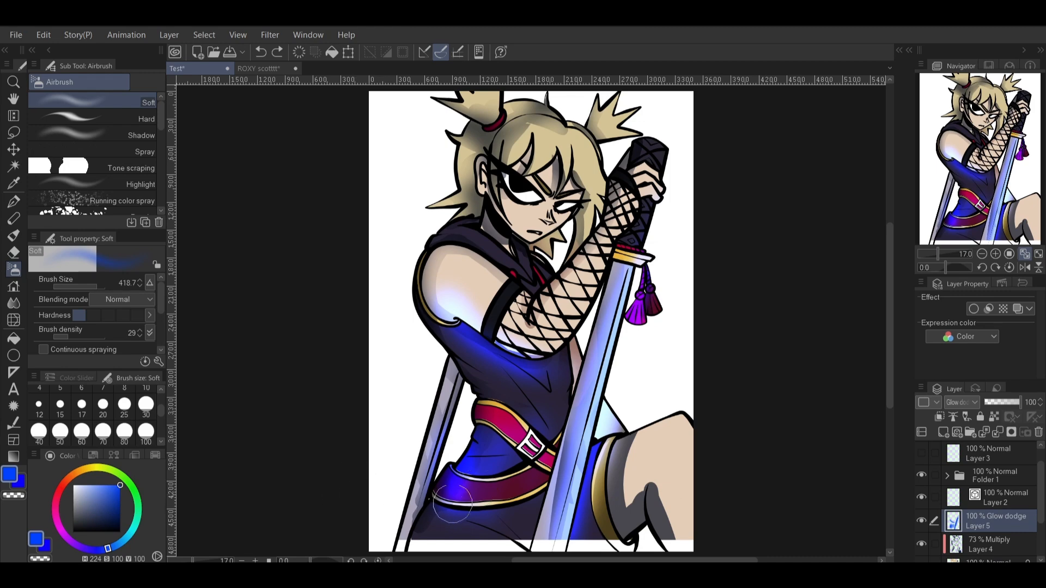
pyautogui.click(952, 403)
pyautogui.click(975, 192)
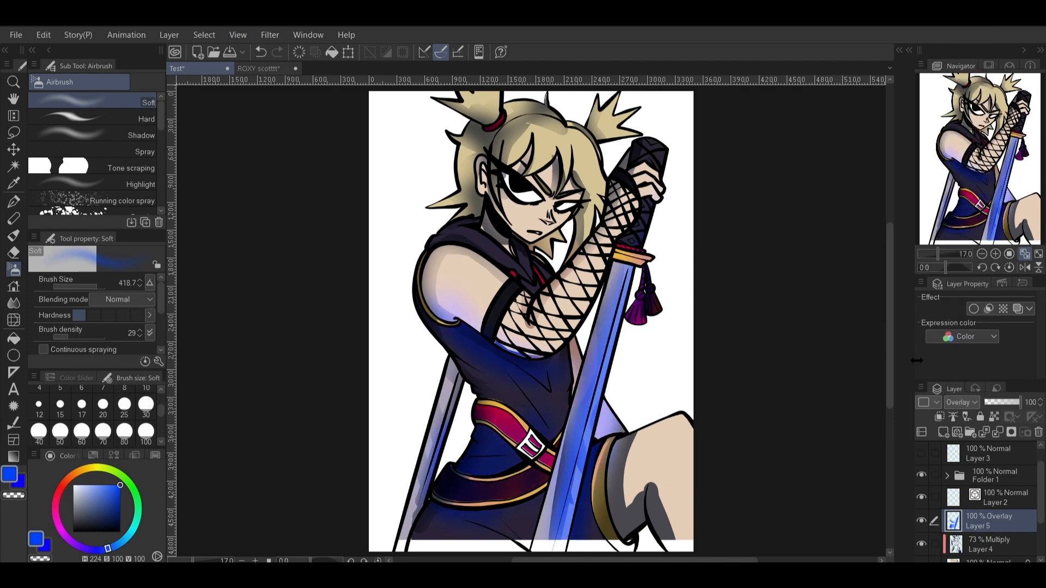
pyautogui.click(955, 403)
pyautogui.click(979, 180)
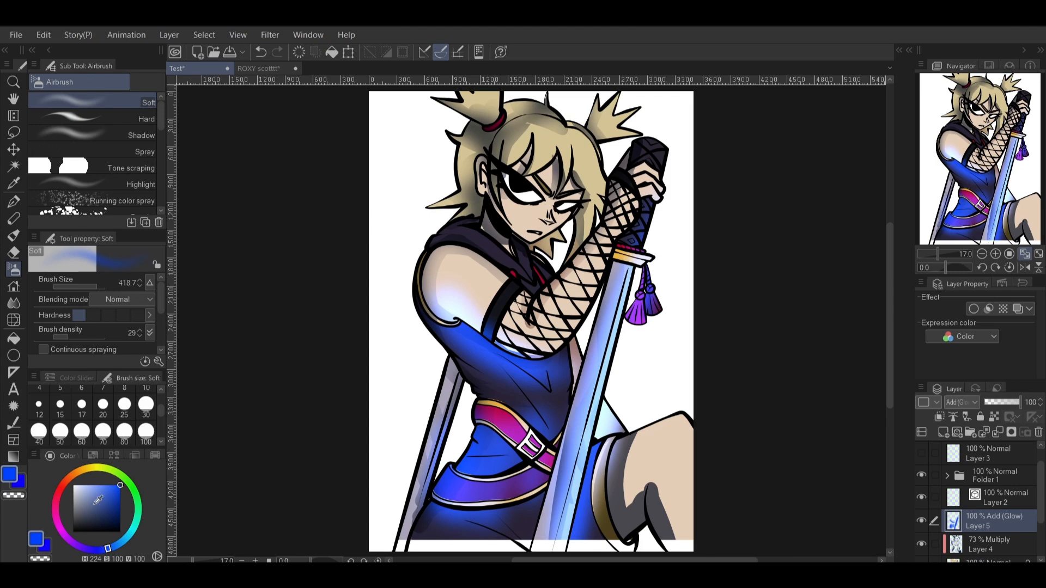
# - Try airbrushing white highlights down the sword blade and undo the strokes
pyautogui.click(73, 485)
pyautogui.moveTo(610, 316); pyautogui.dragTo(545, 490)
pyautogui.moveTo(597, 344); pyautogui.dragTo(573, 417)
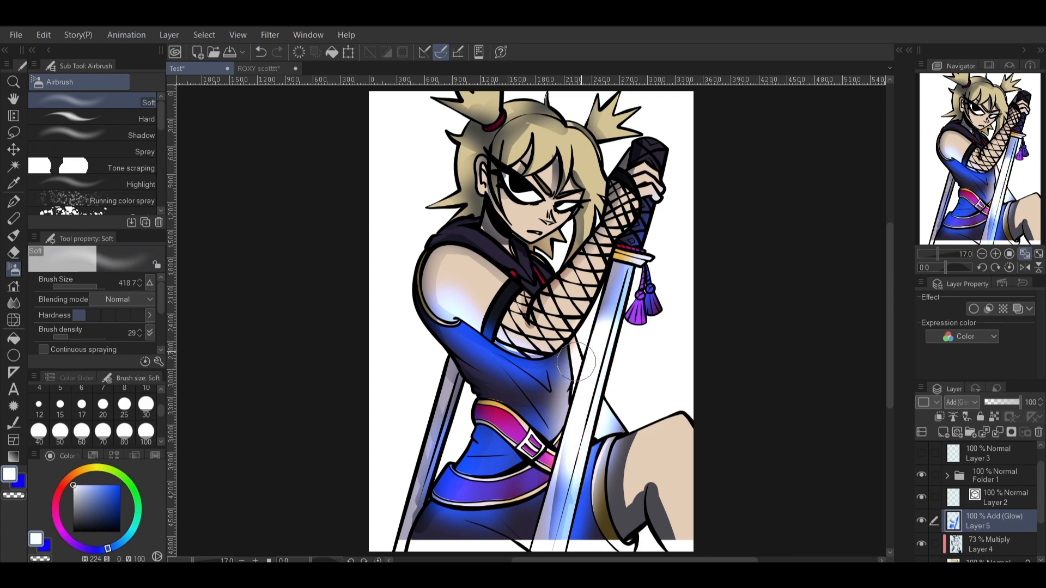
pyautogui.hotkey('ctrl', 'z')
pyautogui.hotkey('ctrl', 'z')
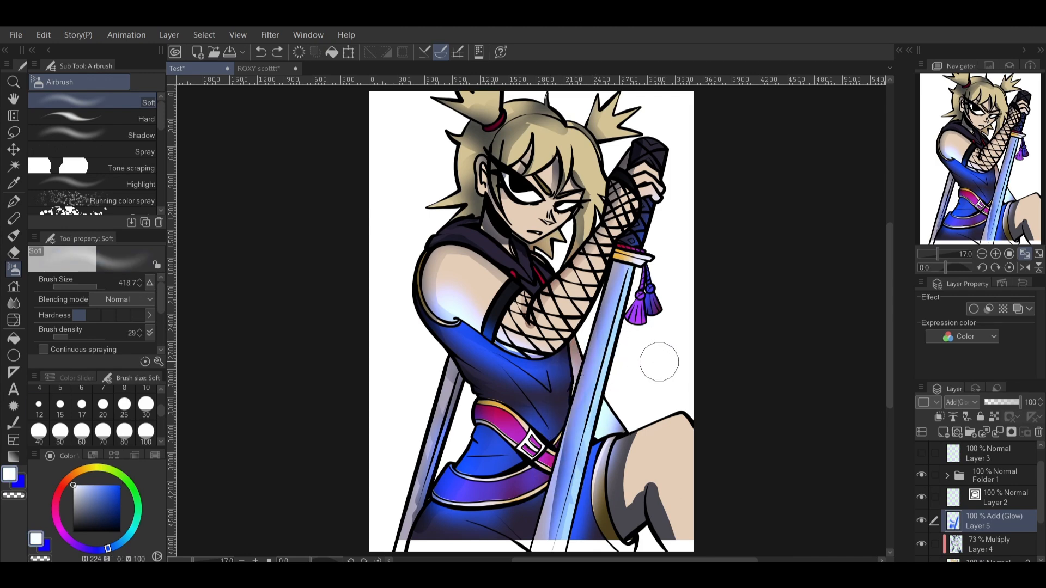
# - Airbrush white and blue light over the sword blade, fishnet arm, torso and belt
pyautogui.moveTo(633, 368)
pyautogui.mouseDown()
pyautogui.moveTo(619, 392)
pyautogui.moveTo(651, 397)
pyautogui.mouseUp()
pyautogui.moveTo(591, 433); pyautogui.dragTo(616, 281)
pyautogui.moveTo(106, 504); pyautogui.dragTo(123, 469)
pyautogui.moveTo(569, 299)
pyautogui.mouseDown()
pyautogui.moveTo(543, 318)
pyautogui.moveTo(553, 295)
pyautogui.moveTo(500, 370)
pyautogui.moveTo(495, 301)
pyautogui.moveTo(530, 512)
pyautogui.moveTo(515, 384)
pyautogui.moveTo(504, 517)
pyautogui.mouseUp()
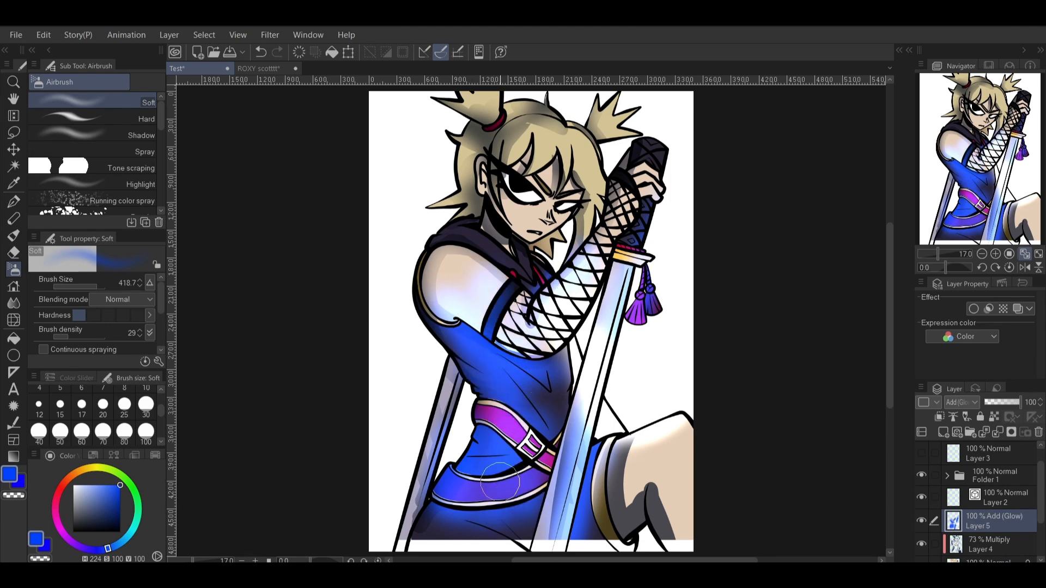
# - Try the Brightness blending mode on Layer 5, set it to Glow dodge instead, and clear the layer's painted light
pyautogui.click(960, 402)
pyautogui.click(982, 189)
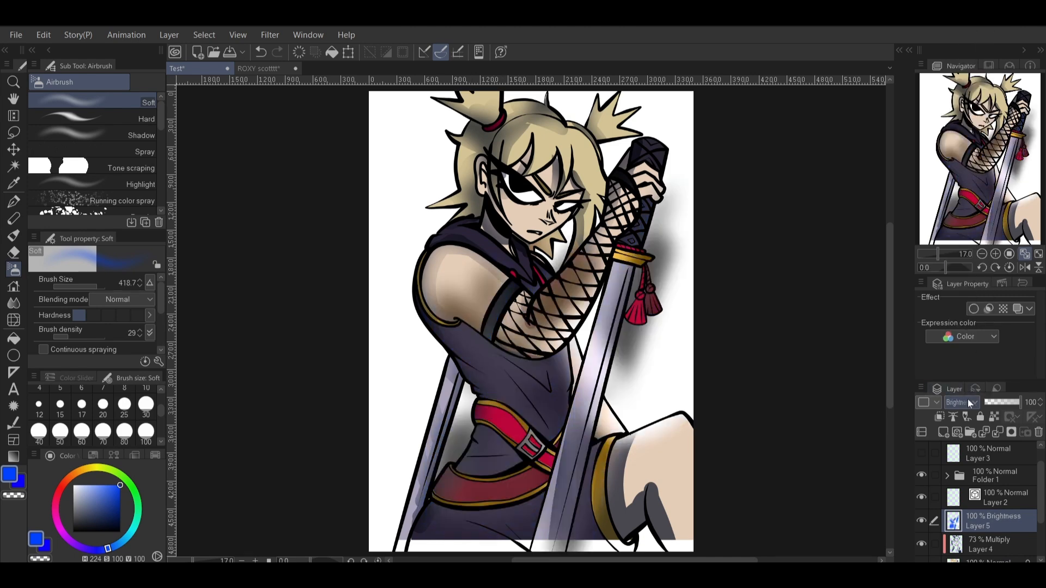
pyautogui.hotkey('ctrl', 'z')
pyautogui.click(971, 403)
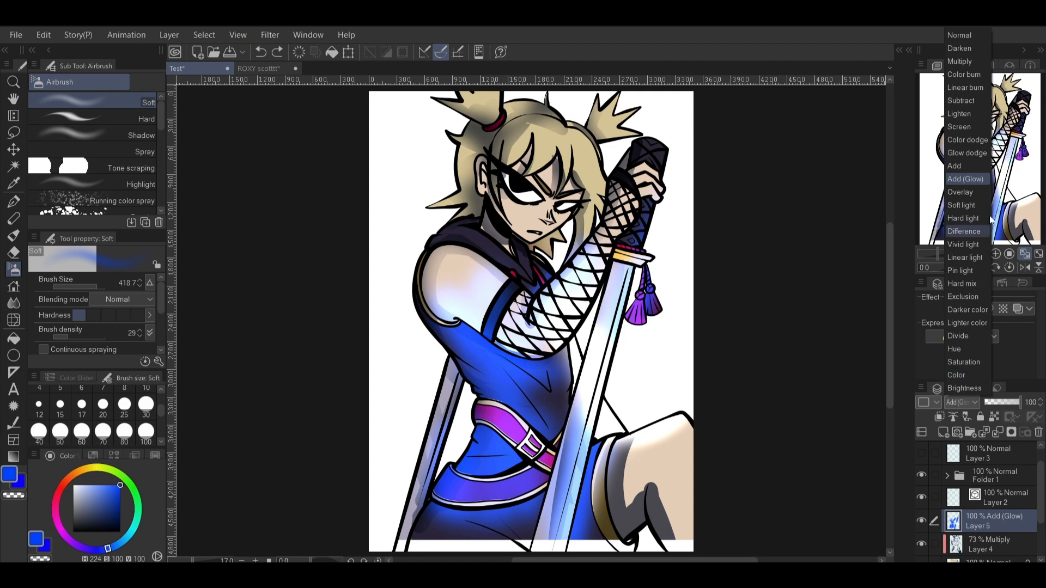
pyautogui.click(978, 153)
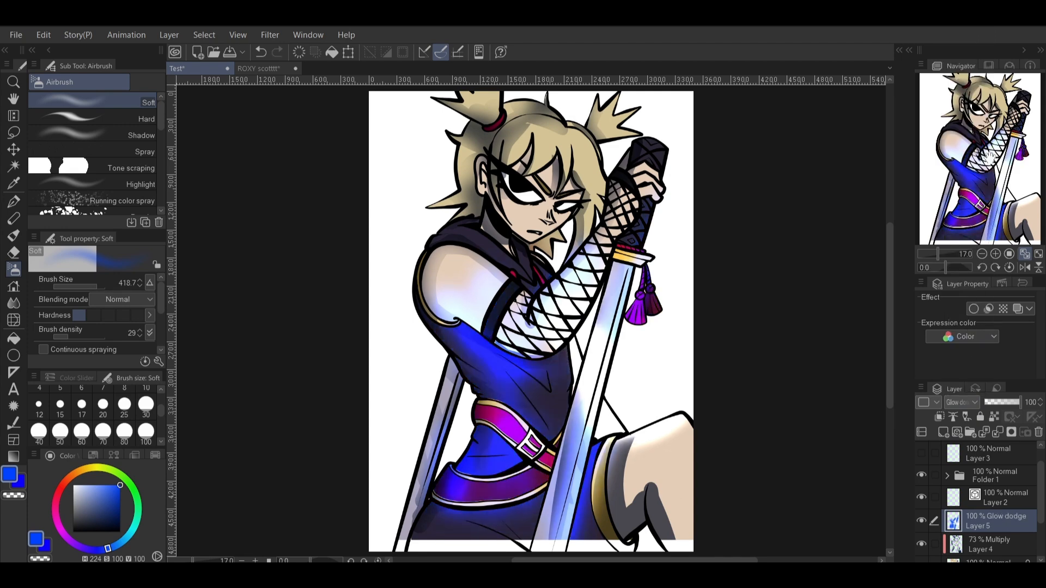
pyautogui.press('Delete')
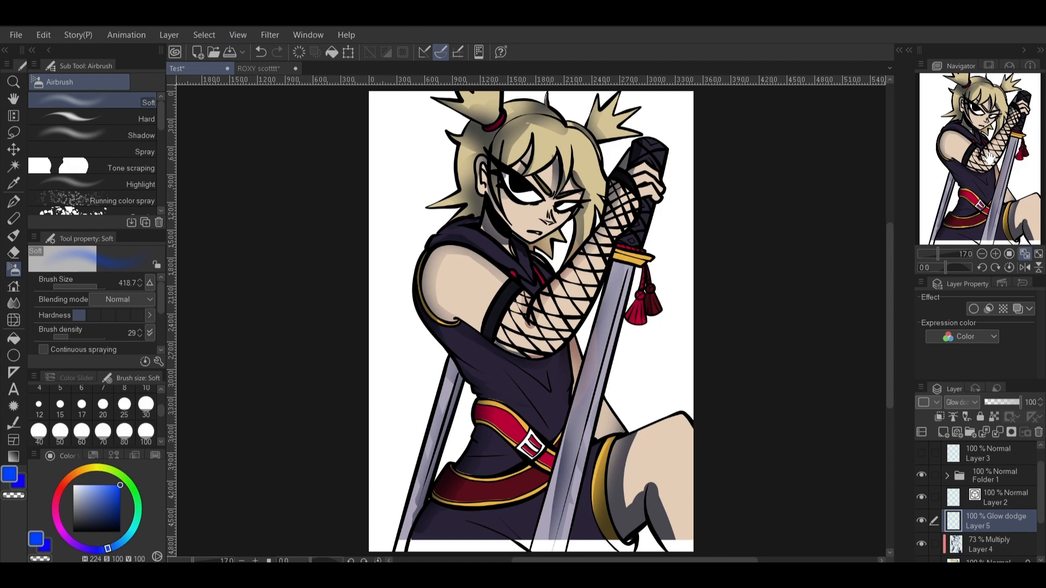
# - Try G-pen light across the hair and sword handle in orange (hue 17, saturation 100, value 100) and a paler orange, undoing the strokes
pyautogui.click(14, 201)
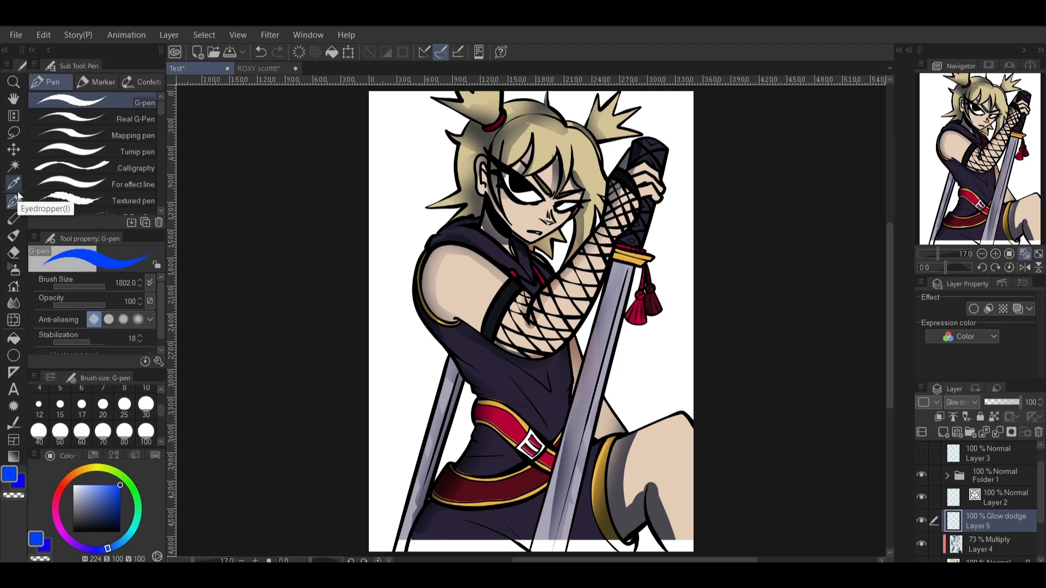
pyautogui.click(78, 471)
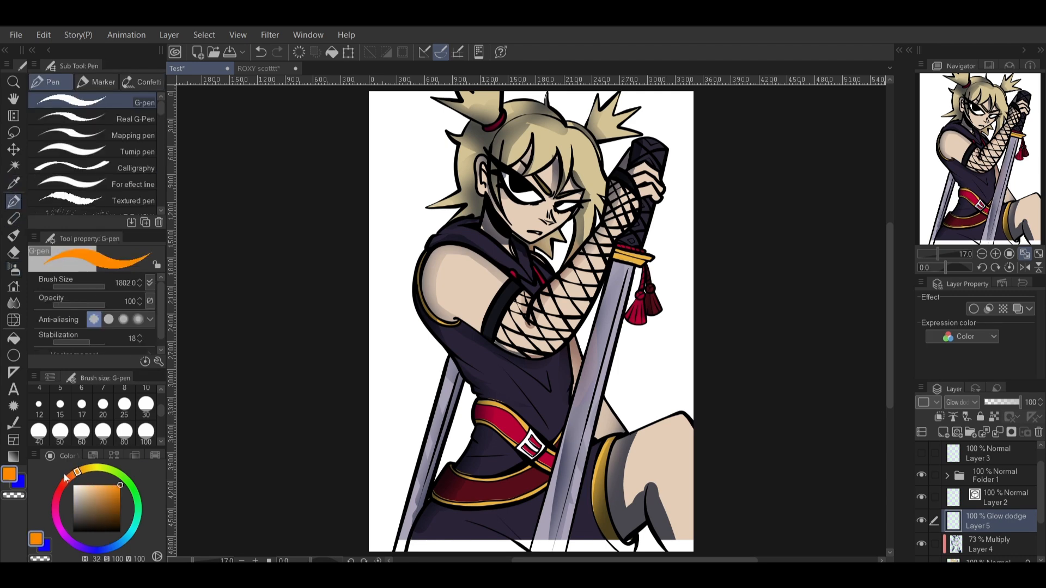
pyautogui.click(68, 478)
pyautogui.moveTo(422, 141); pyautogui.dragTo(705, 120)
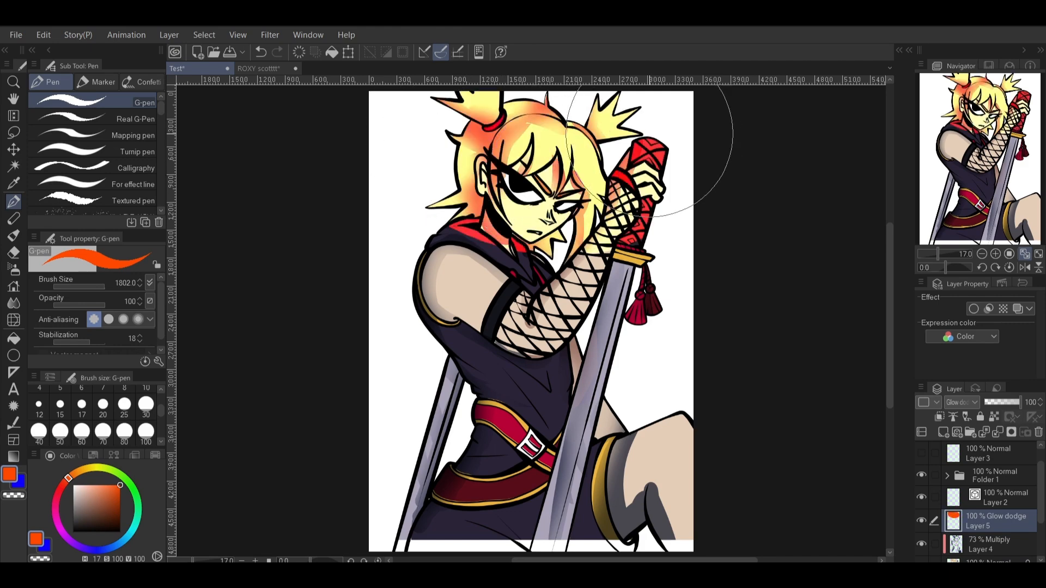
pyautogui.click(89, 277)
pyautogui.click(97, 485)
pyautogui.moveTo(463, 139); pyautogui.dragTo(671, 140)
pyautogui.hotkey('ctrl', 'z')
pyautogui.hotkey('ctrl', 'z')
pyautogui.hotkey('ctrl', 'z')
# - Set the G-pen size to 635.4 and paint a pale orange band of light across the hair and sword handle
pyautogui.click(98, 279)
pyautogui.click(100, 283)
pyautogui.moveTo(430, 137)
pyautogui.mouseDown()
pyautogui.moveTo(488, 164)
pyautogui.moveTo(708, 104)
pyautogui.mouseUp()
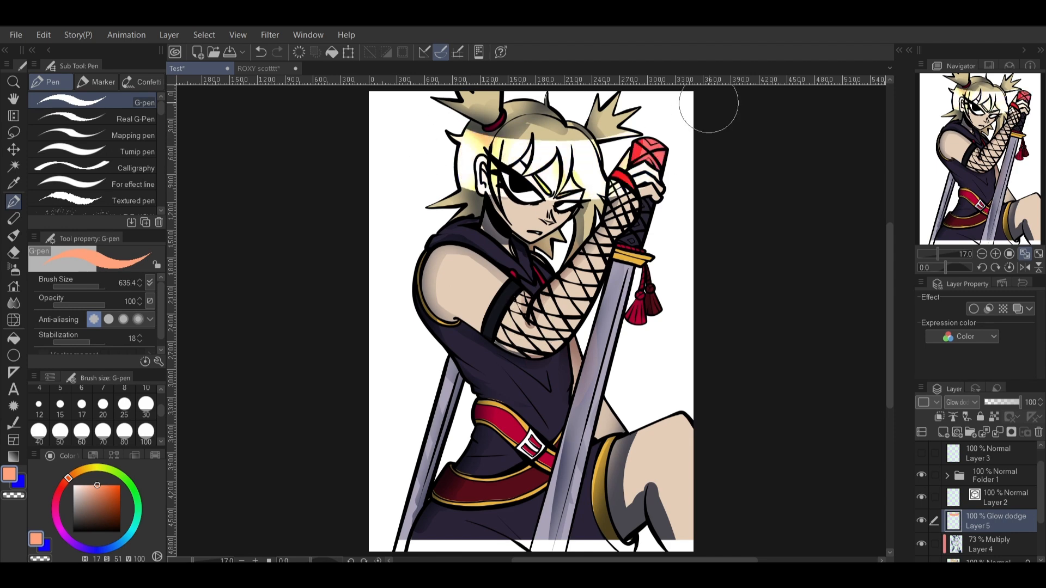
# - Soften the hair glow and erase it from the sword handle using the Soft airbrush in transparent colour at size 635.4
pyautogui.click(13, 252)
pyautogui.click(14, 268)
pyautogui.click(19, 482)
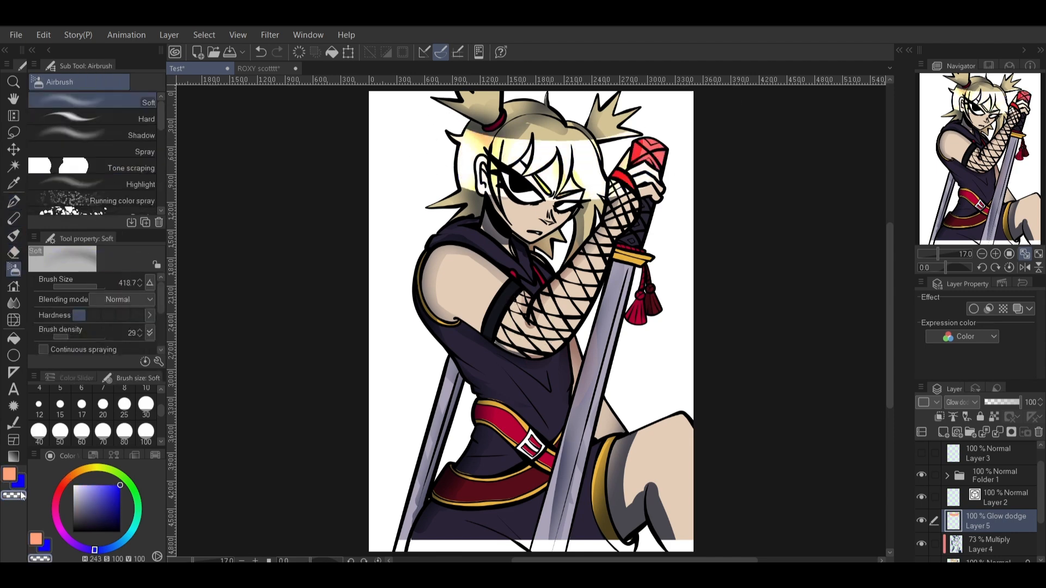
pyautogui.click(98, 283)
pyautogui.moveTo(569, 215)
pyautogui.mouseDown()
pyautogui.moveTo(457, 206)
pyautogui.moveTo(496, 193)
pyautogui.moveTo(426, 191)
pyautogui.moveTo(655, 209)
pyautogui.moveTo(543, 199)
pyautogui.moveTo(591, 179)
pyautogui.moveTo(629, 191)
pyautogui.moveTo(601, 214)
pyautogui.moveTo(657, 119)
pyautogui.moveTo(616, 112)
pyautogui.moveTo(669, 180)
pyautogui.moveTo(661, 174)
pyautogui.moveTo(706, 165)
pyautogui.moveTo(662, 177)
pyautogui.mouseUp()
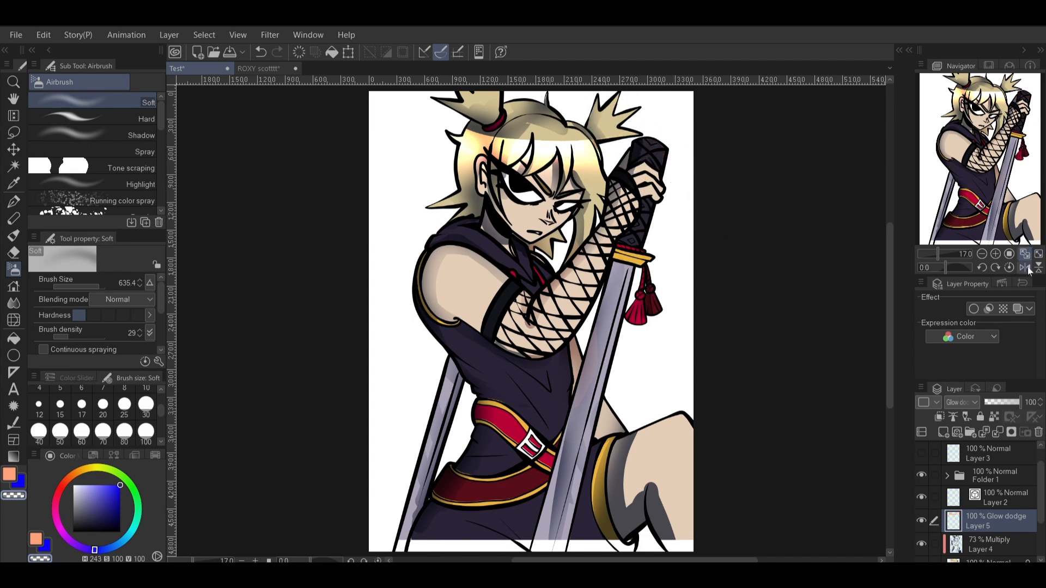
# - Mirror the canvas view and change the Paper layer's colour to dark navy, hex 071144
pyautogui.click(1024, 267)
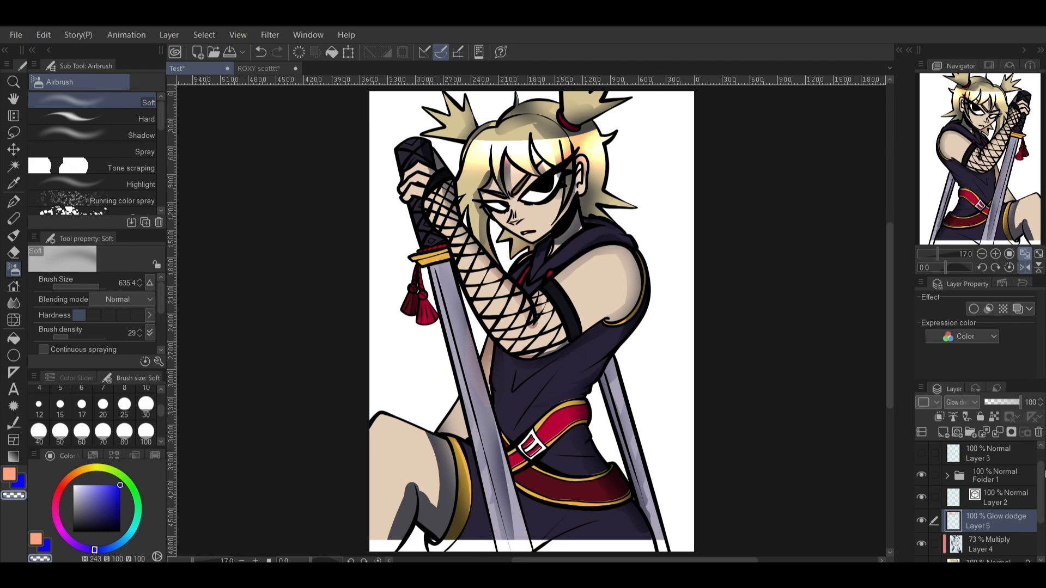
pyautogui.scroll(-3, 992, 491)
pyautogui.click(1015, 550)
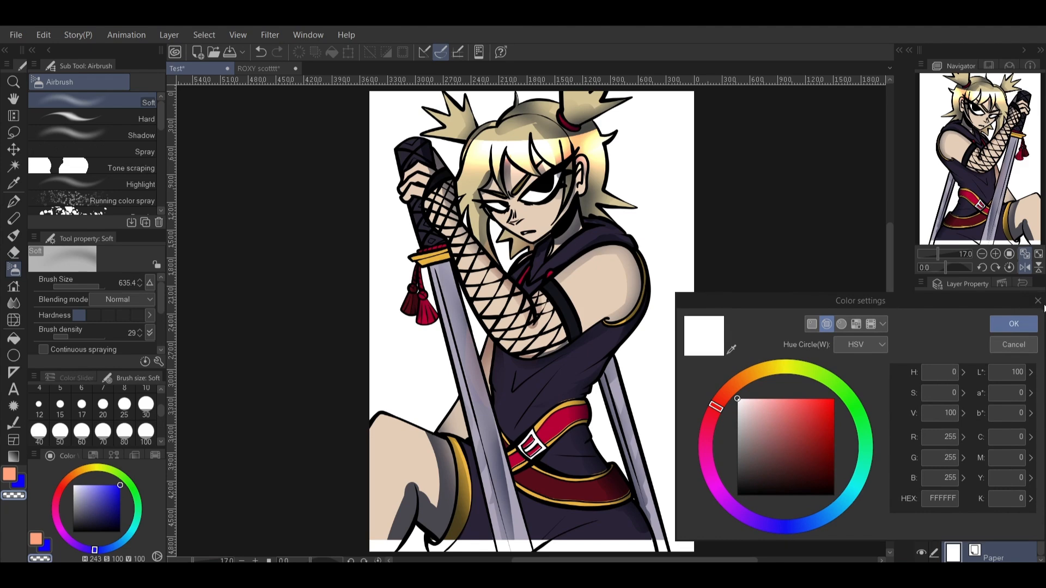
pyautogui.click(1037, 302)
pyautogui.click(1006, 301)
pyautogui.click(799, 526)
pyautogui.moveTo(774, 440); pyautogui.dragTo(821, 472)
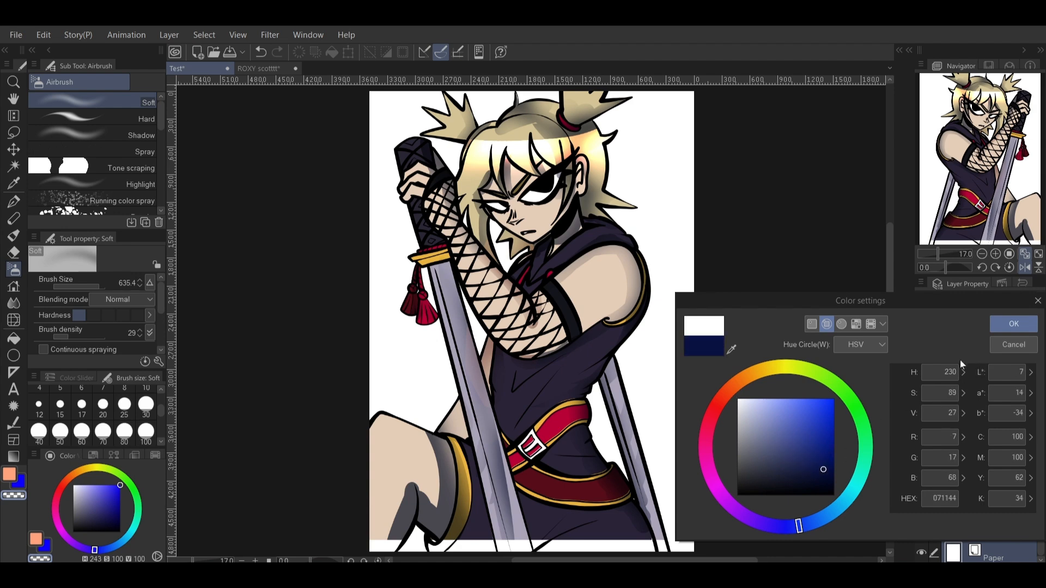
pyautogui.click(1007, 328)
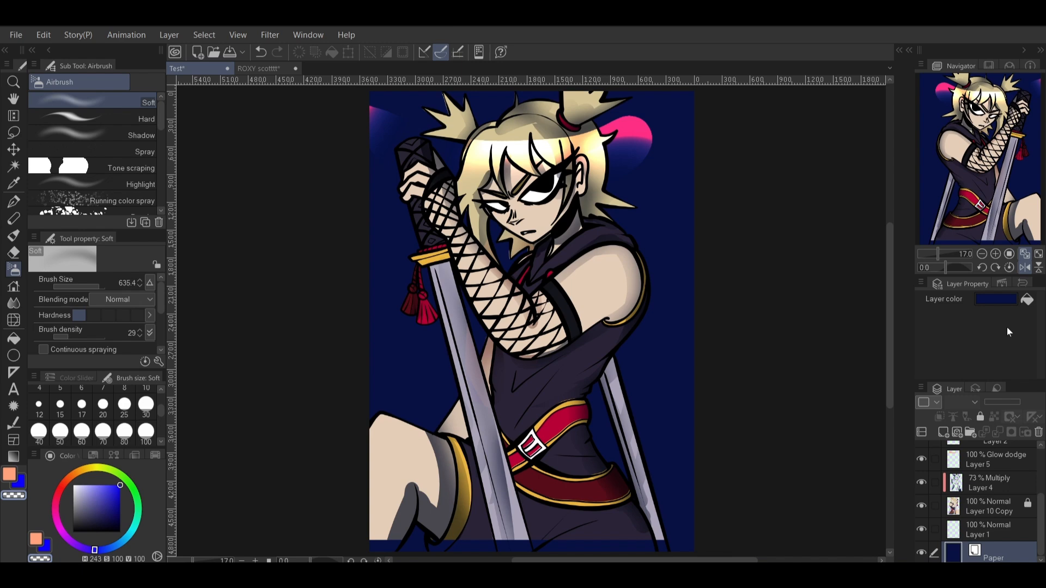
# - Clip the Glow dodge Layer 5 to the layer below so its light stays within the character
pyautogui.click(1011, 457)
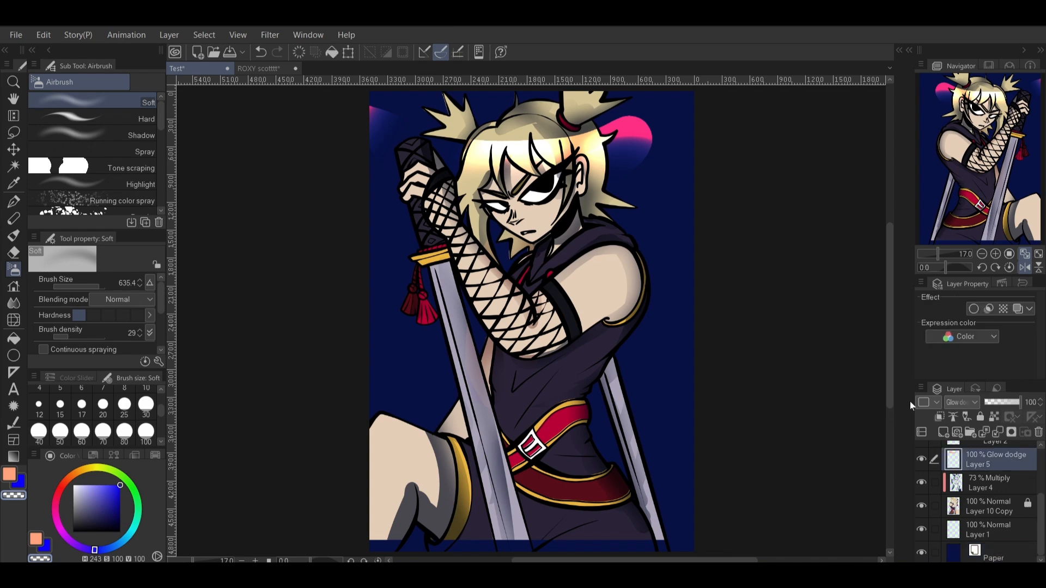
pyautogui.click(937, 418)
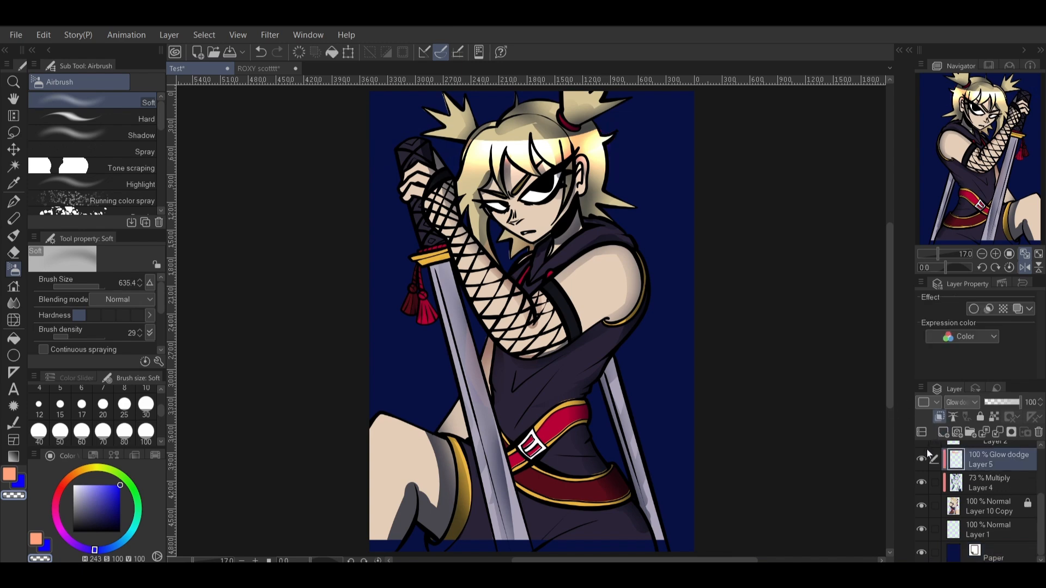
# - Try to run Shading Assist on Layer 2
pyautogui.scroll(3, 1021, 525)
pyautogui.click(1012, 521)
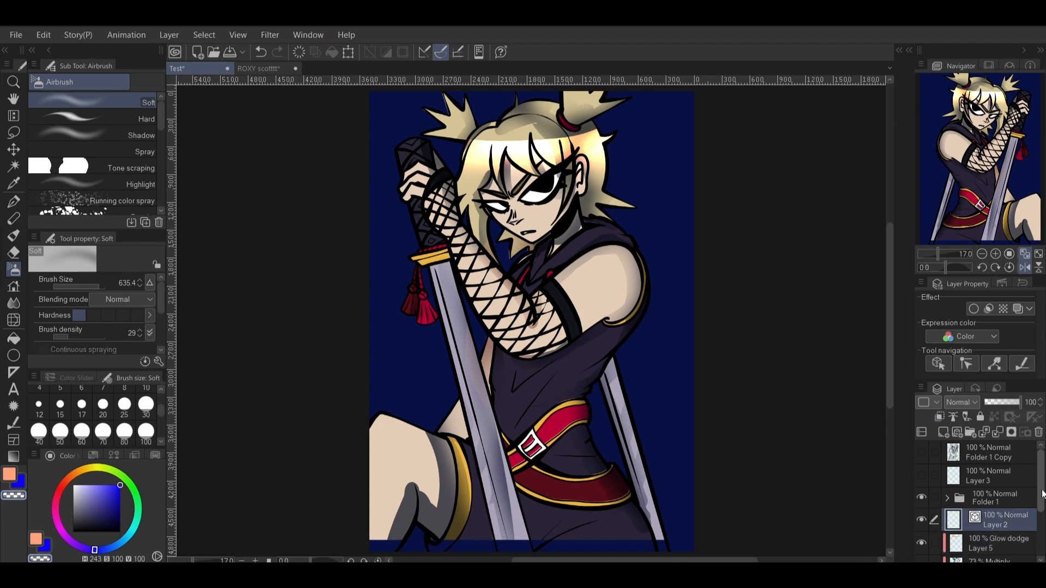
pyautogui.scroll(-2, 1003, 501)
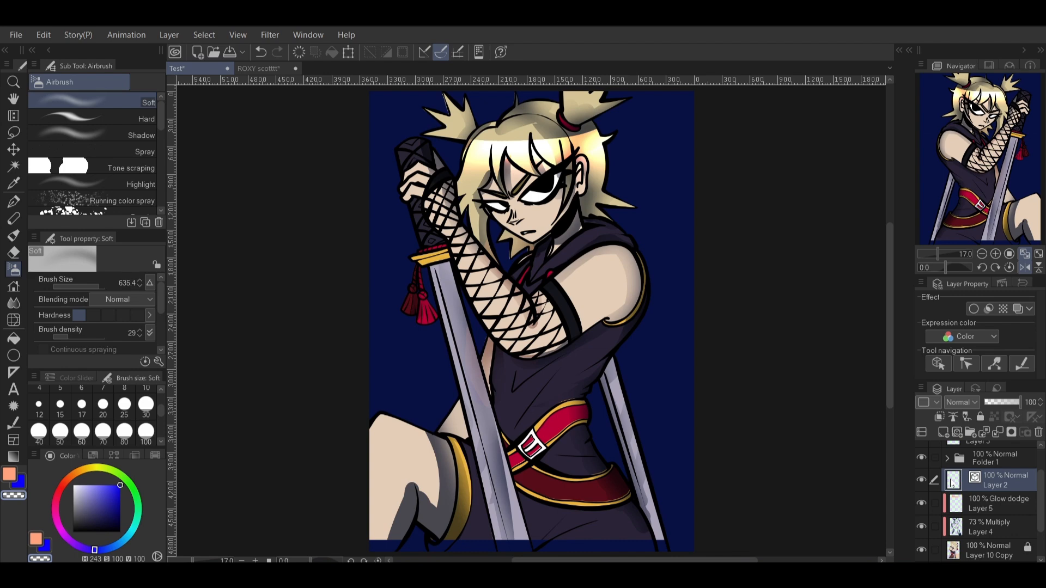
pyautogui.click(43, 35)
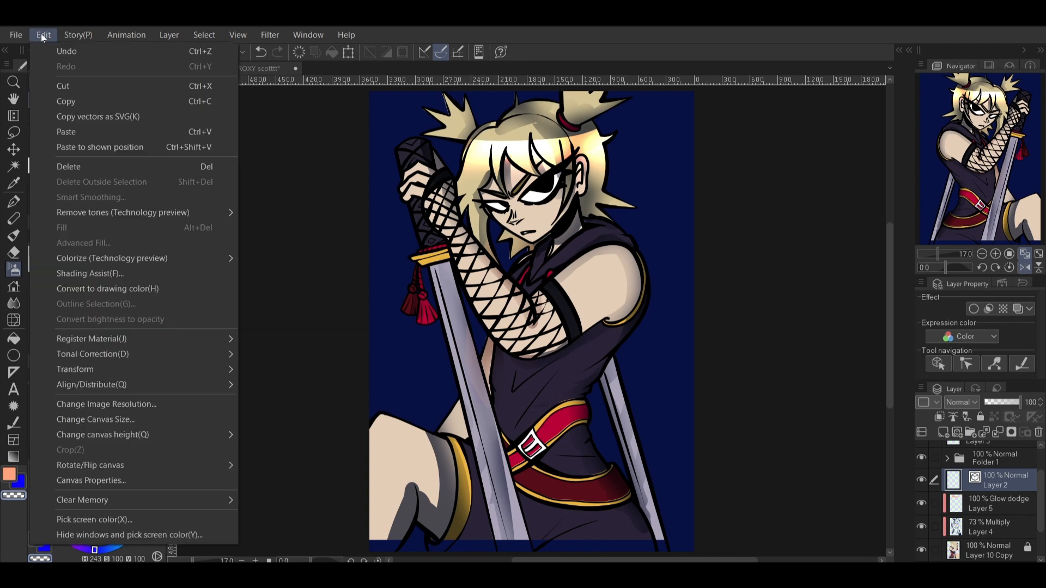
pyautogui.click(155, 278)
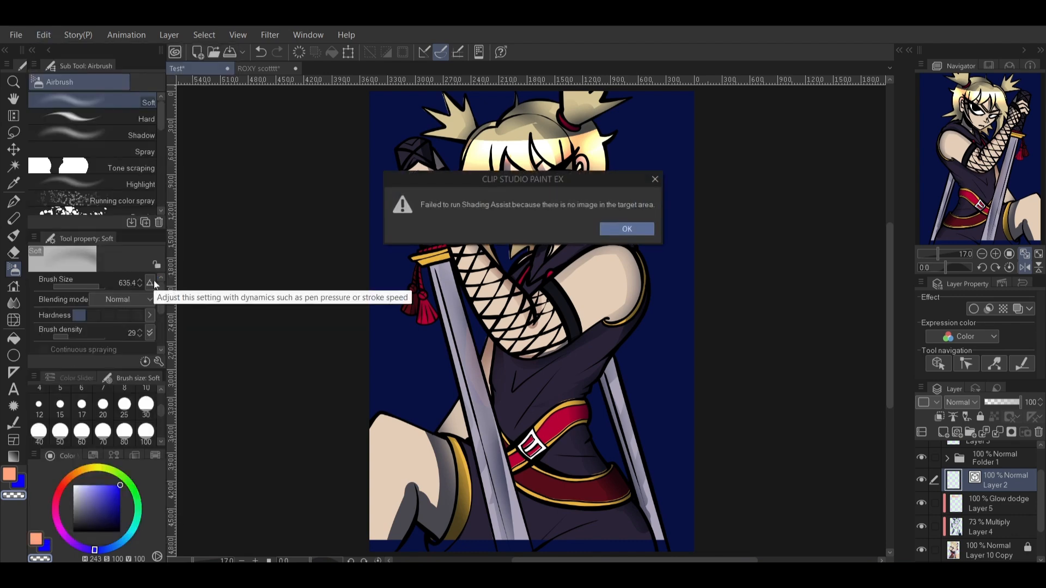
pyautogui.click(655, 180)
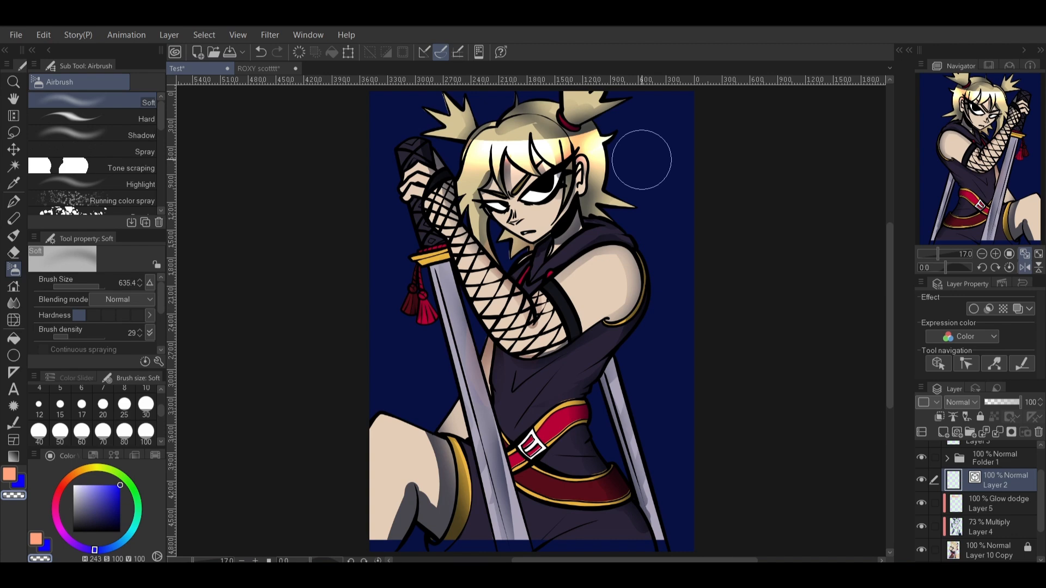
# - Unmirror the canvas view and crop the canvas with a rectangular selection that leaves out the unpainted strip along its lower edge
pyautogui.click(1031, 267)
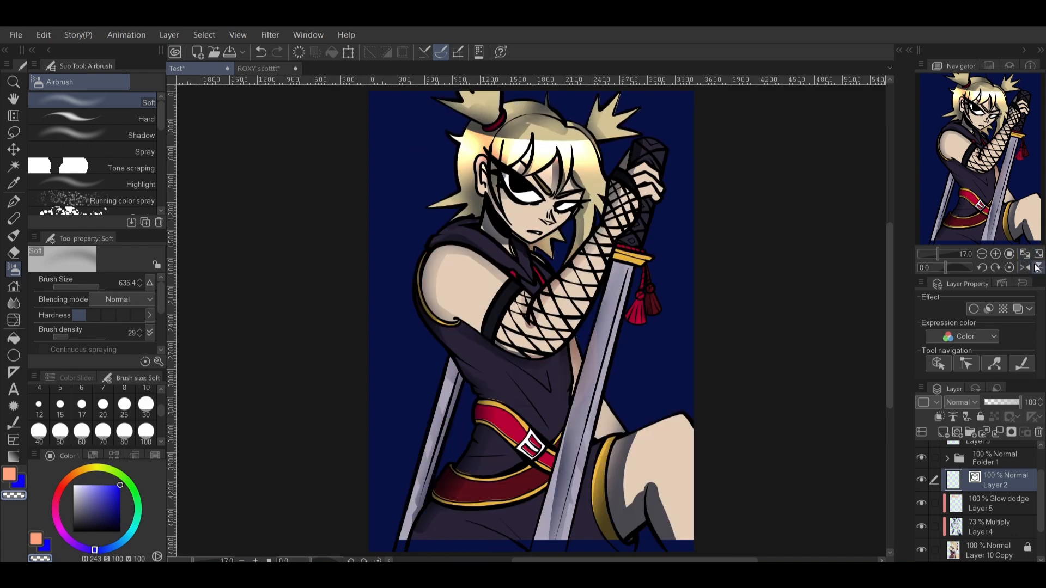
pyautogui.scroll(1, 991, 501)
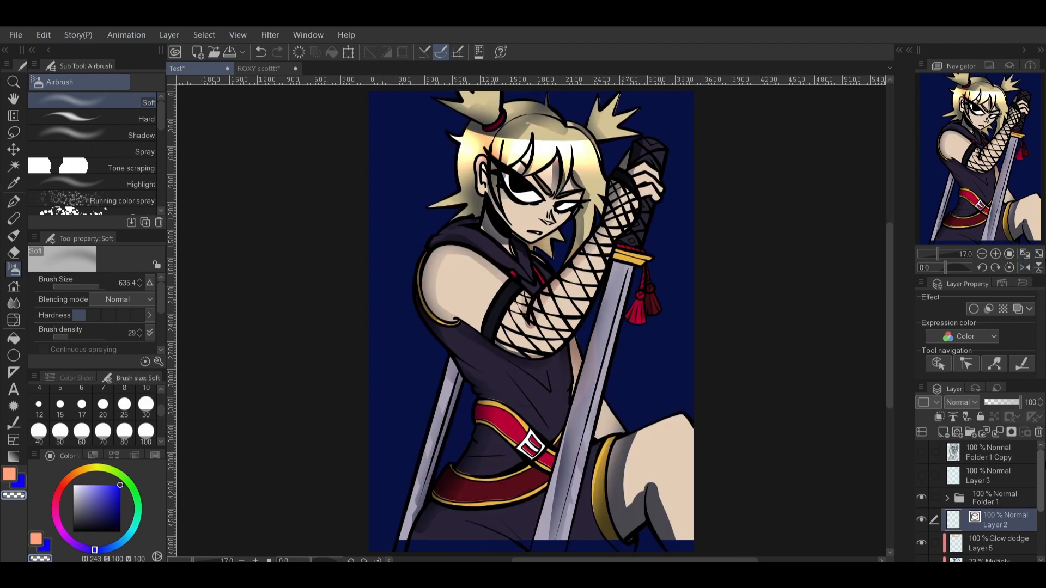
pyautogui.click(13, 132)
pyautogui.click(118, 114)
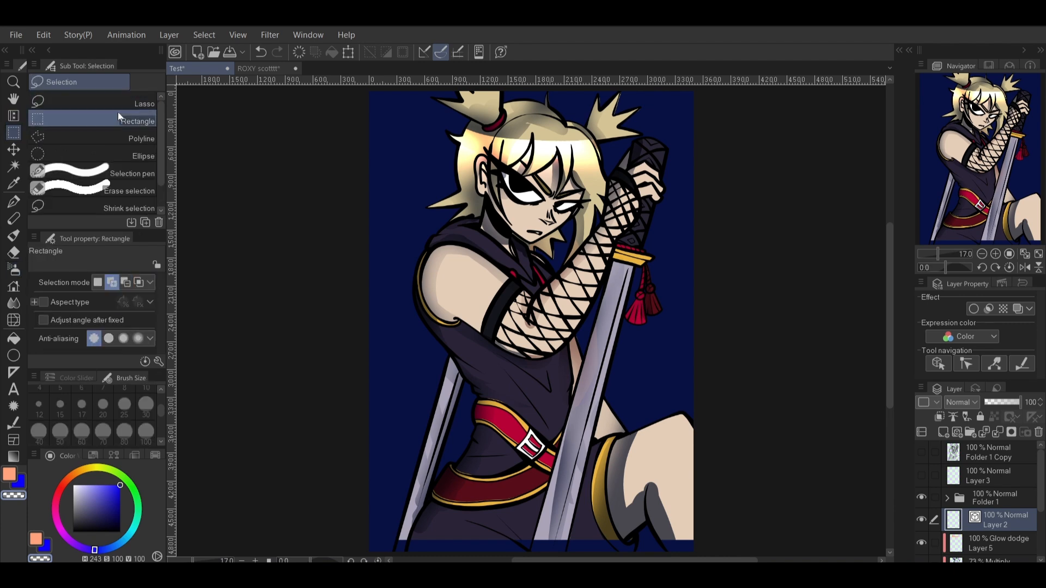
pyautogui.moveTo(366, 86); pyautogui.dragTo(725, 543)
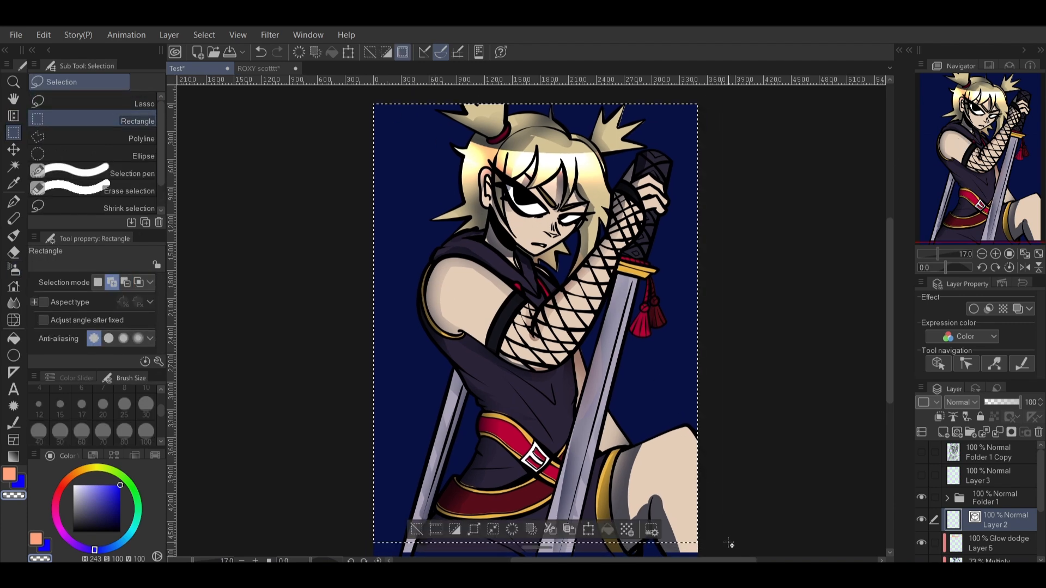
pyautogui.click(437, 529)
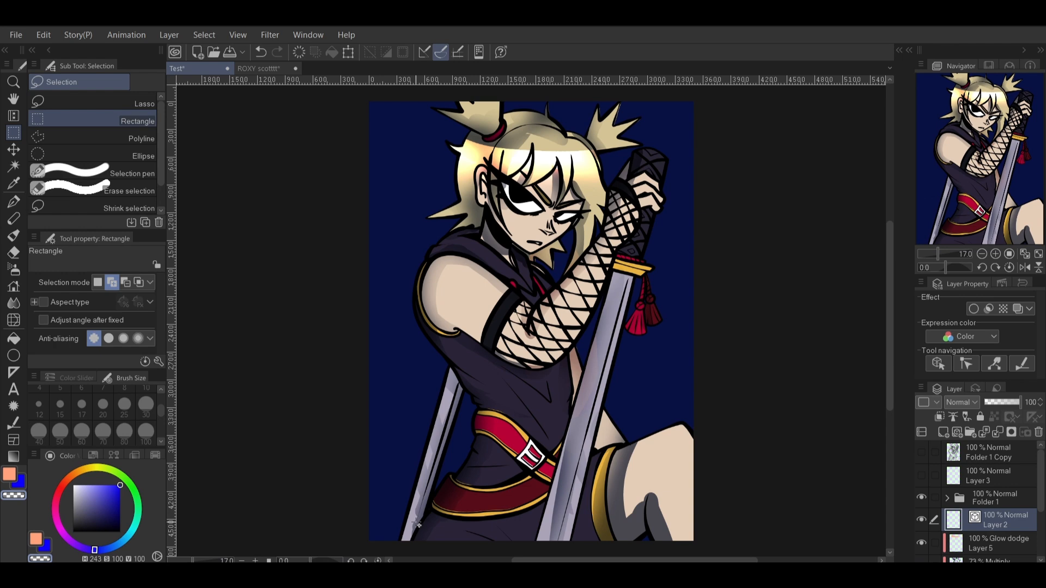
# - Delete the hidden Folder 1 Copy layer
pyautogui.click(934, 453)
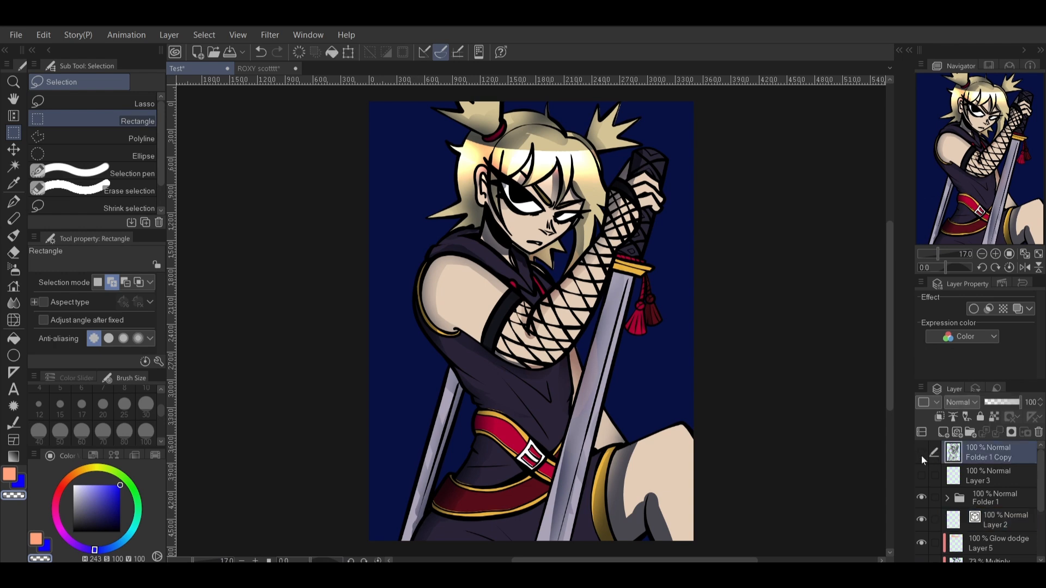
pyautogui.click(1039, 432)
pyautogui.click(533, 230)
# - Create a new layer folder directly above Folder 1
pyautogui.click(1015, 494)
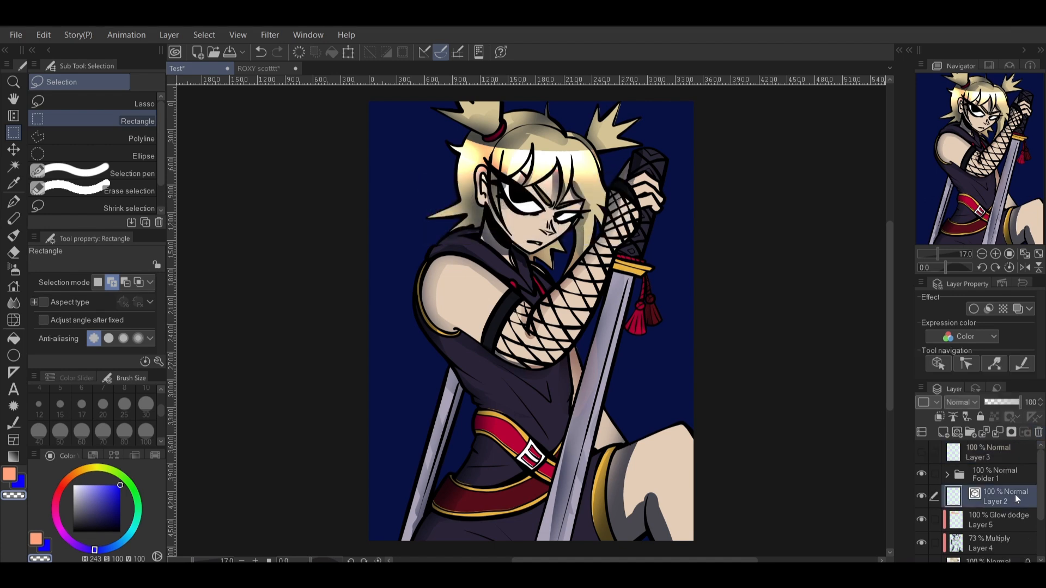
pyautogui.click(947, 475)
pyautogui.click(946, 474)
pyautogui.click(975, 468)
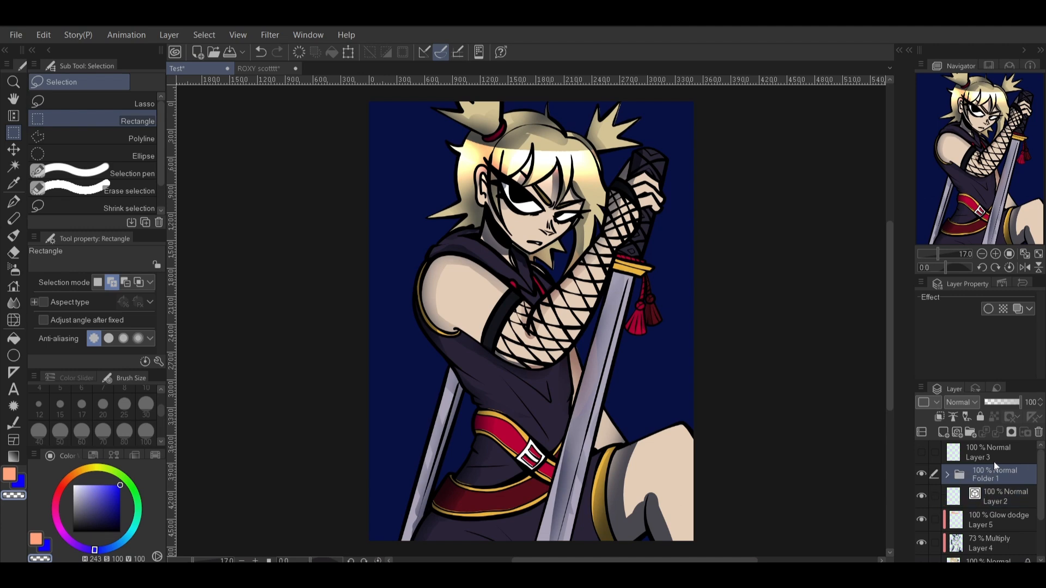
pyautogui.click(971, 432)
# - Move Folder 1 and all layers between it and the Paper layer into the new folder, collapse it, and check its visibility
pyautogui.click(987, 494)
pyautogui.moveTo(936, 516); pyautogui.dragTo(935, 563)
pyautogui.moveTo(1041, 500); pyautogui.dragTo(1044, 520)
pyautogui.scroll(3, 998, 492)
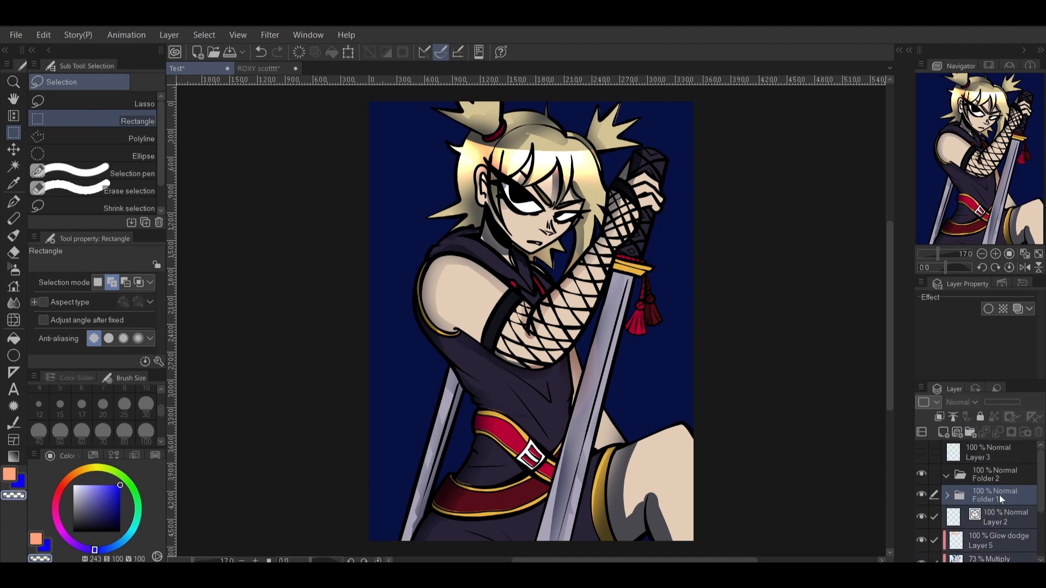
pyautogui.click(1006, 479)
pyautogui.click(947, 475)
pyautogui.click(920, 475)
pyautogui.click(920, 475)
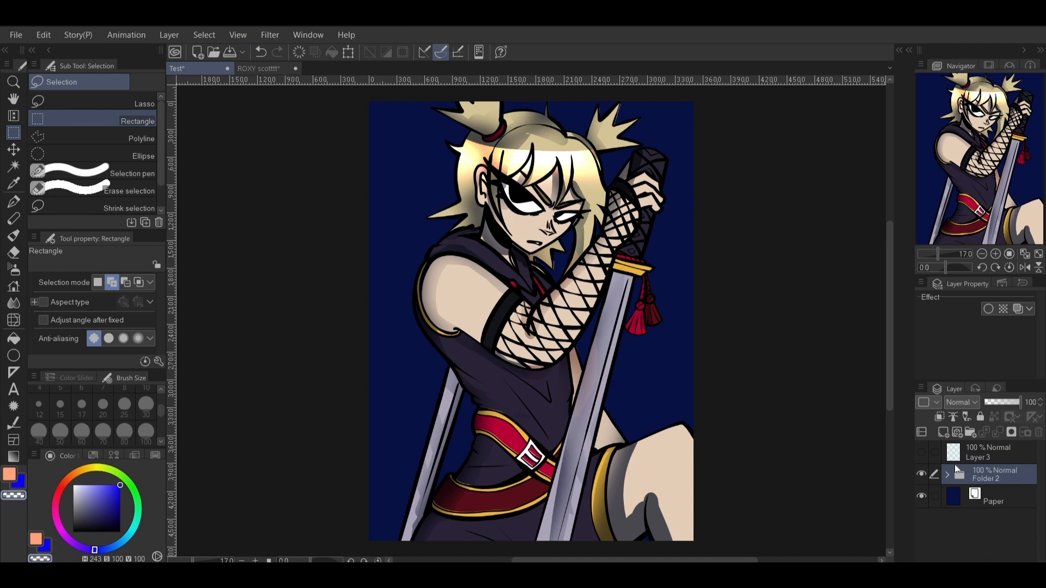
# - Compare the Test illustration with the finished ROXY artwork by switching between the two documents
pyautogui.click(266, 65)
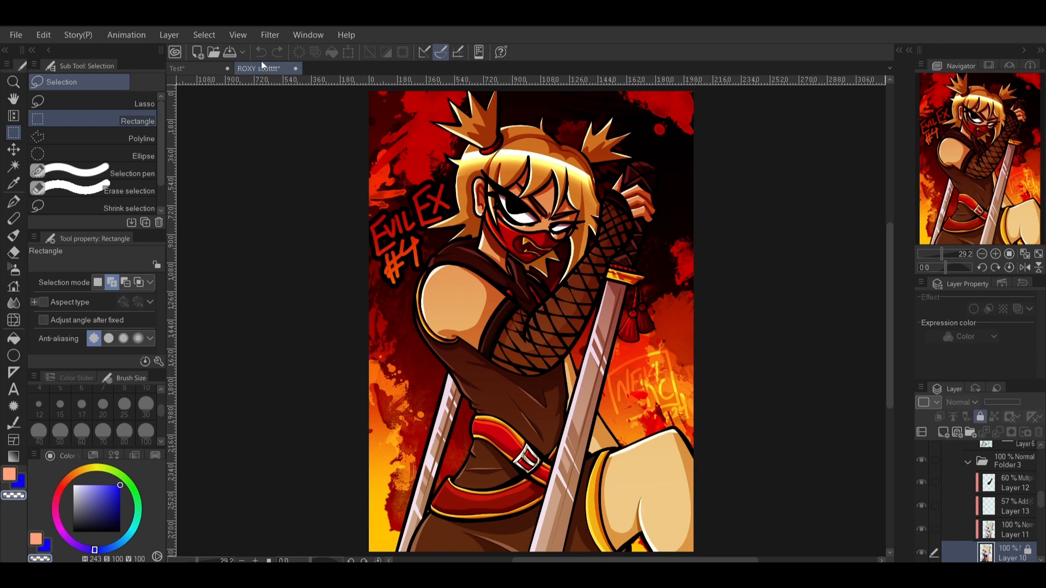
pyautogui.click(204, 69)
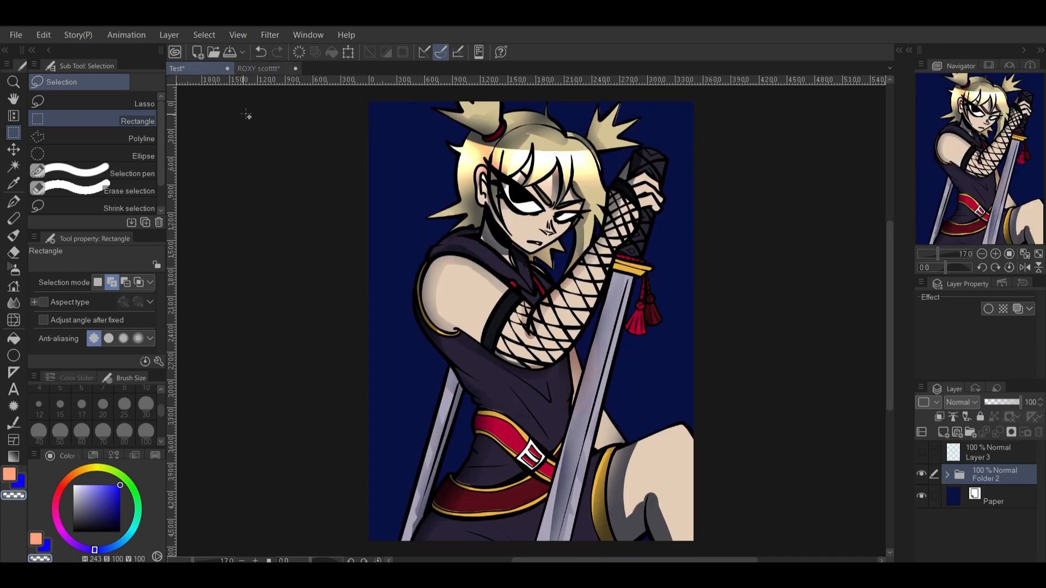
pyautogui.click(254, 66)
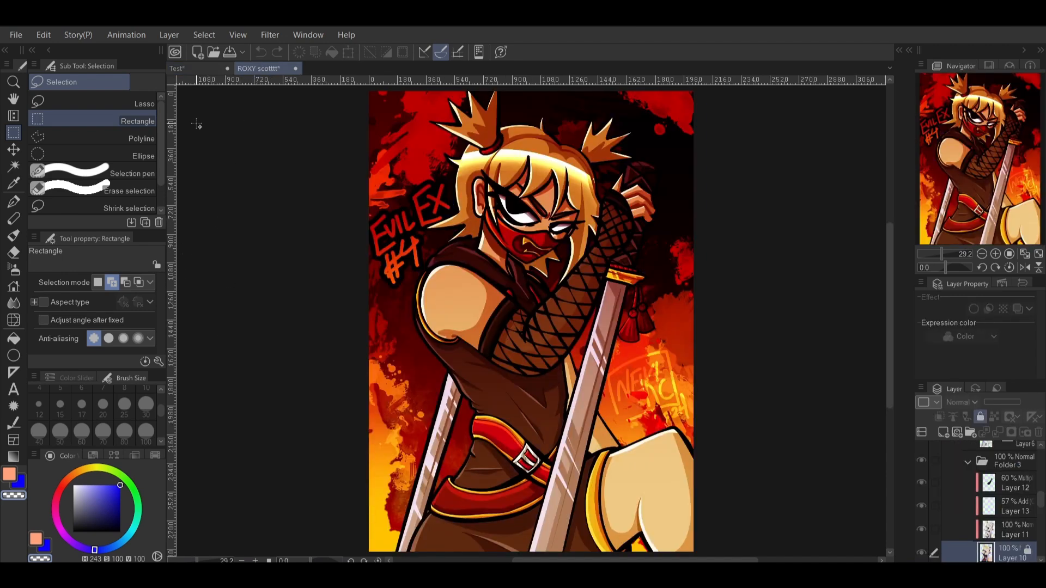
pyautogui.click(216, 71)
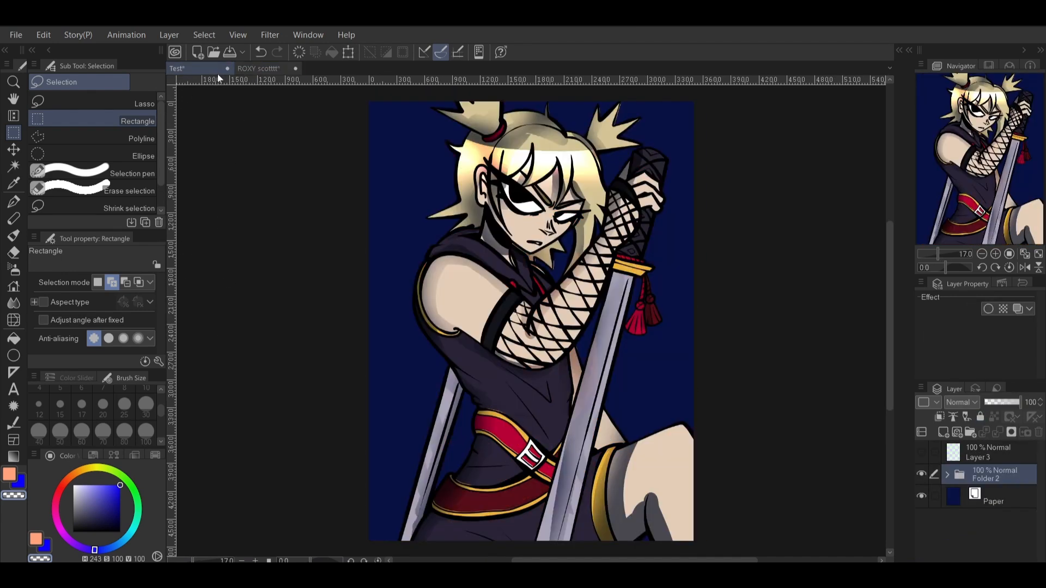
pyautogui.click(255, 71)
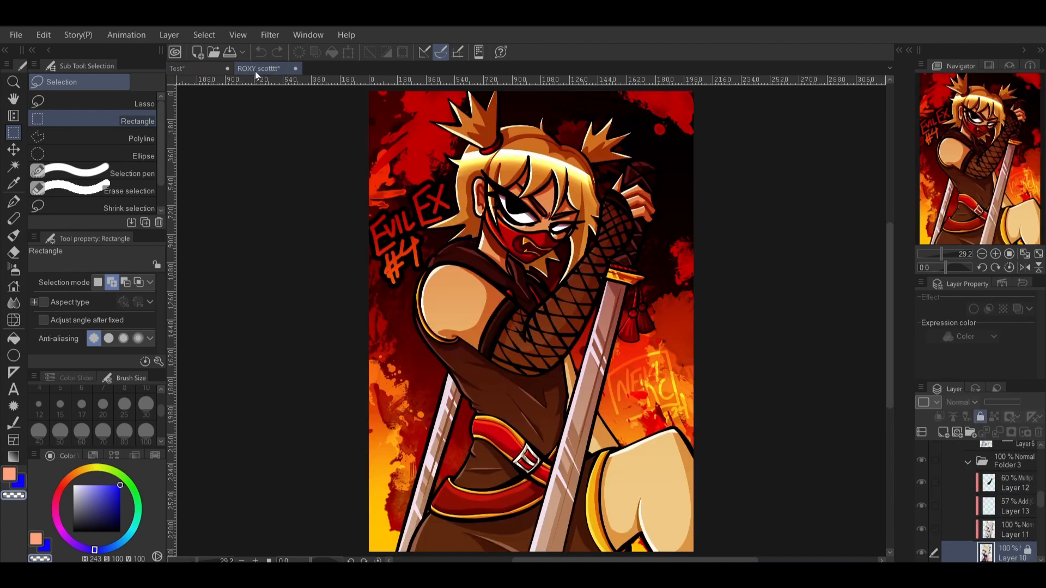
pyautogui.click(214, 68)
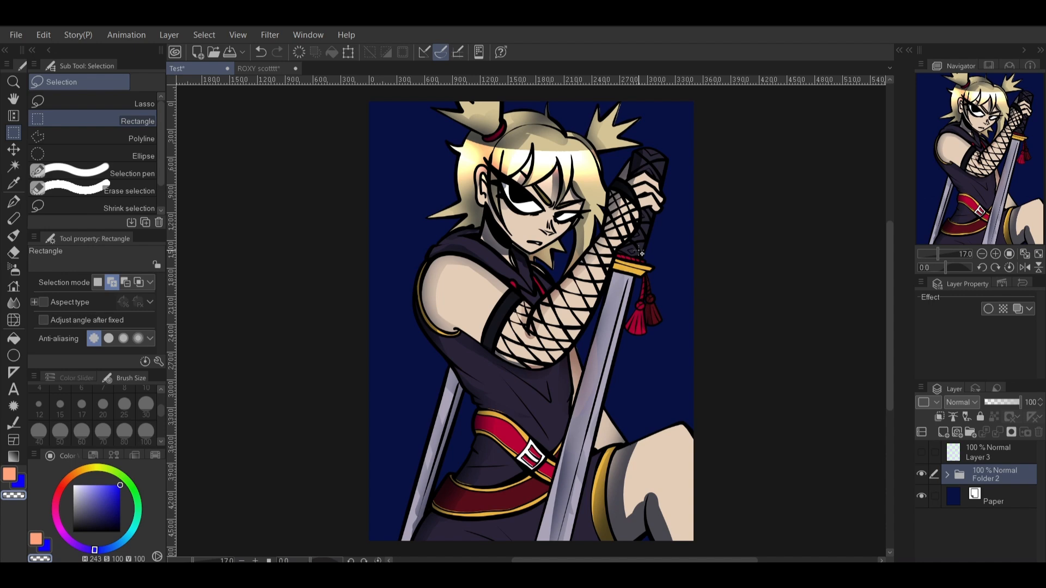
pyautogui.click(258, 69)
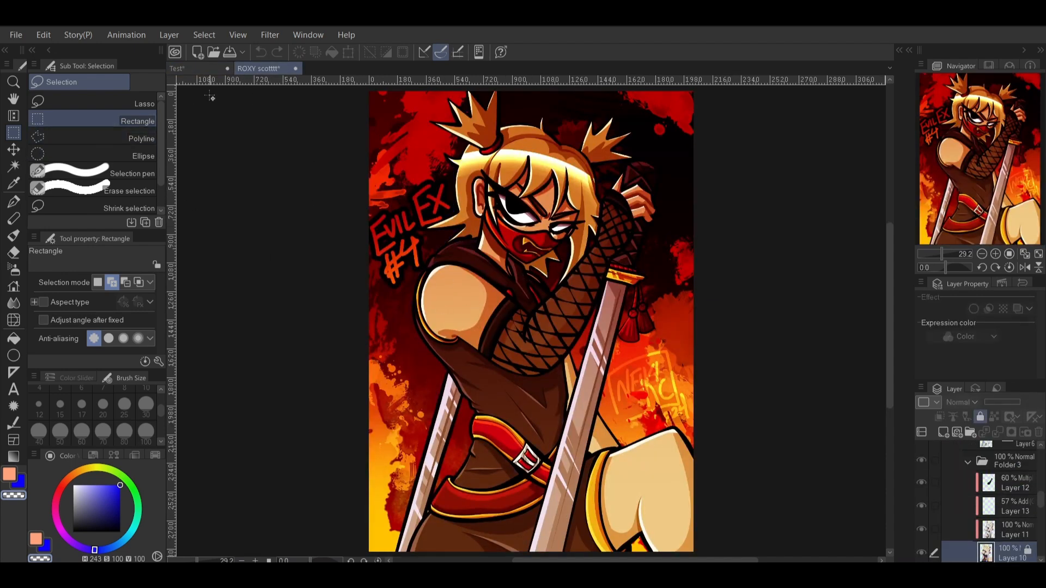
pyautogui.click(204, 67)
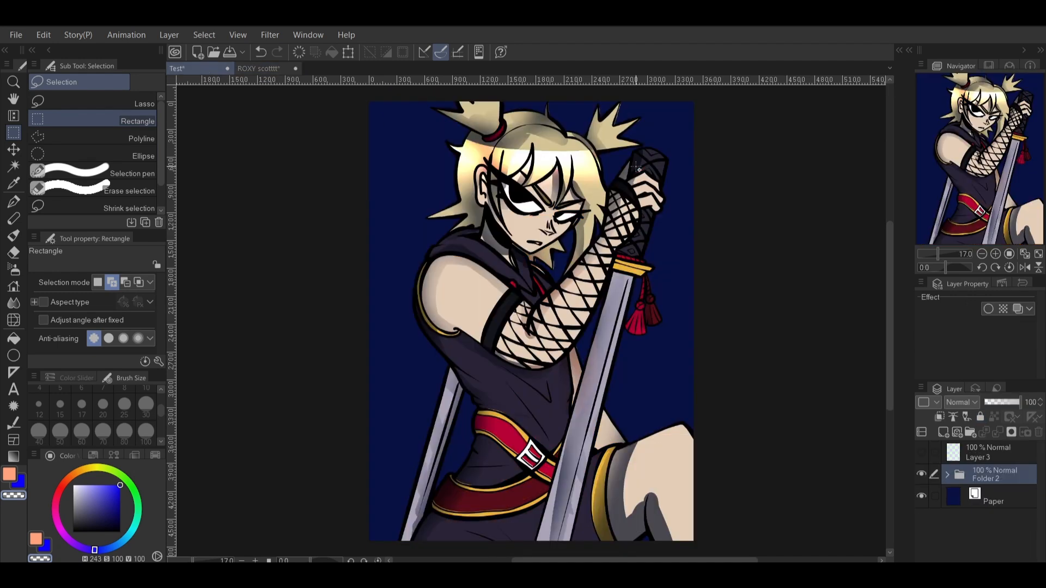
# - Create a layer above Folder 2 and cover the canvas with dark blue using the G-pen at size 2000
pyautogui.click(943, 433)
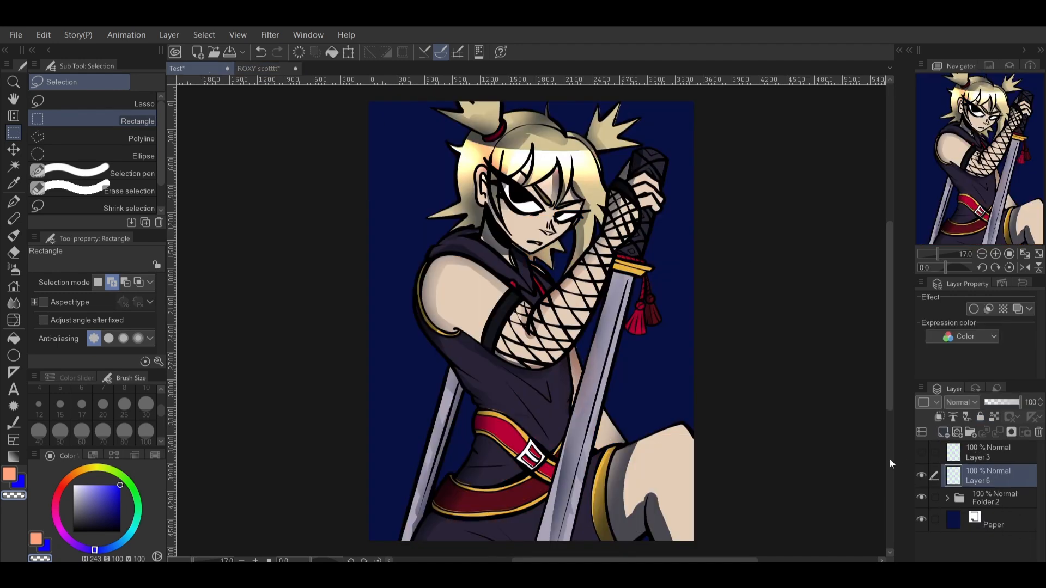
pyautogui.click(109, 514)
pyautogui.click(14, 202)
pyautogui.click(126, 282)
pyautogui.write('2000')
pyautogui.press('Return')
pyautogui.moveTo(531, 196)
pyautogui.mouseDown()
pyautogui.moveTo(595, 469)
pyautogui.moveTo(514, 502)
pyautogui.moveTo(525, 525)
pyautogui.moveTo(676, 479)
pyautogui.mouseUp()
# - Set the dark blue layer to Multiply, clip it to Folder 2, and lower its opacity to 58%
pyautogui.click(961, 402)
pyautogui.click(975, 62)
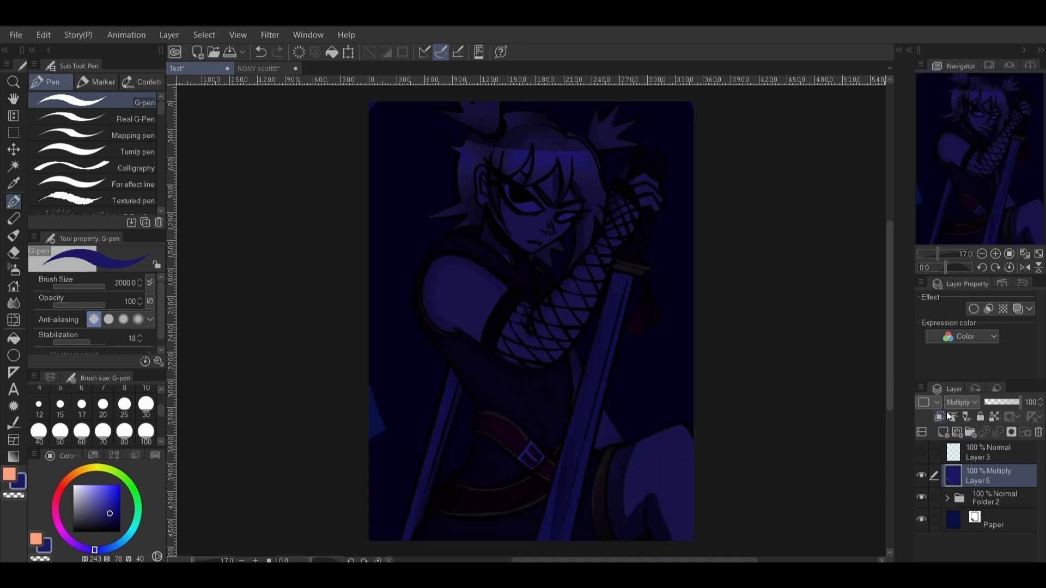
pyautogui.moveTo(999, 403); pyautogui.dragTo(1006, 403)
# - Erase parts of the Multiply layer over the face, hair, arm, sword and knee with the Soft airbrush, then check the mirrored view
pyautogui.click(13, 270)
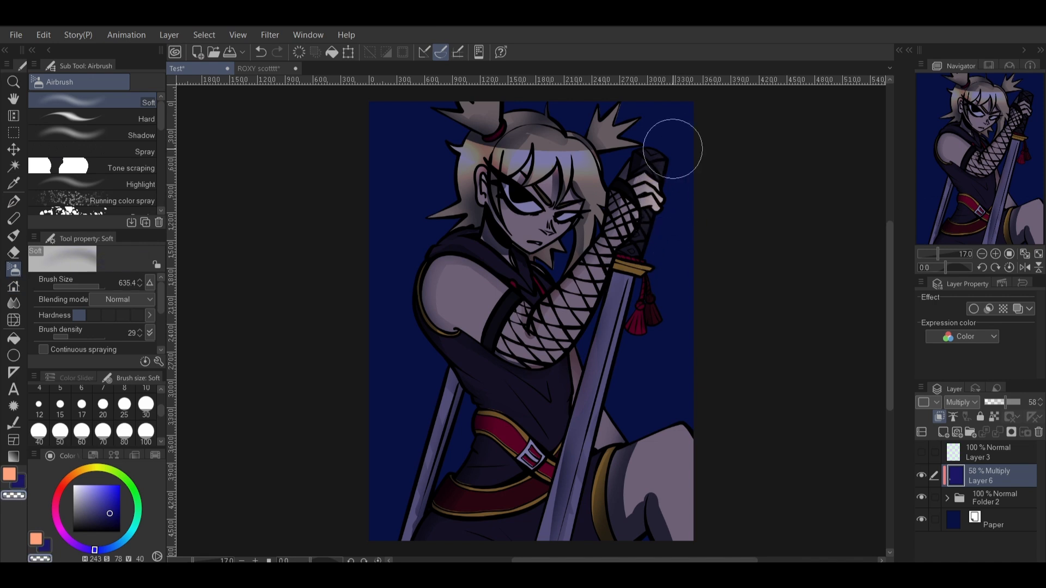
pyautogui.moveTo(561, 261)
pyautogui.mouseDown()
pyautogui.moveTo(598, 165)
pyautogui.moveTo(676, 153)
pyautogui.moveTo(601, 174)
pyautogui.moveTo(594, 168)
pyautogui.moveTo(643, 129)
pyautogui.moveTo(639, 117)
pyautogui.moveTo(570, 96)
pyautogui.moveTo(552, 127)
pyautogui.moveTo(618, 108)
pyautogui.mouseUp()
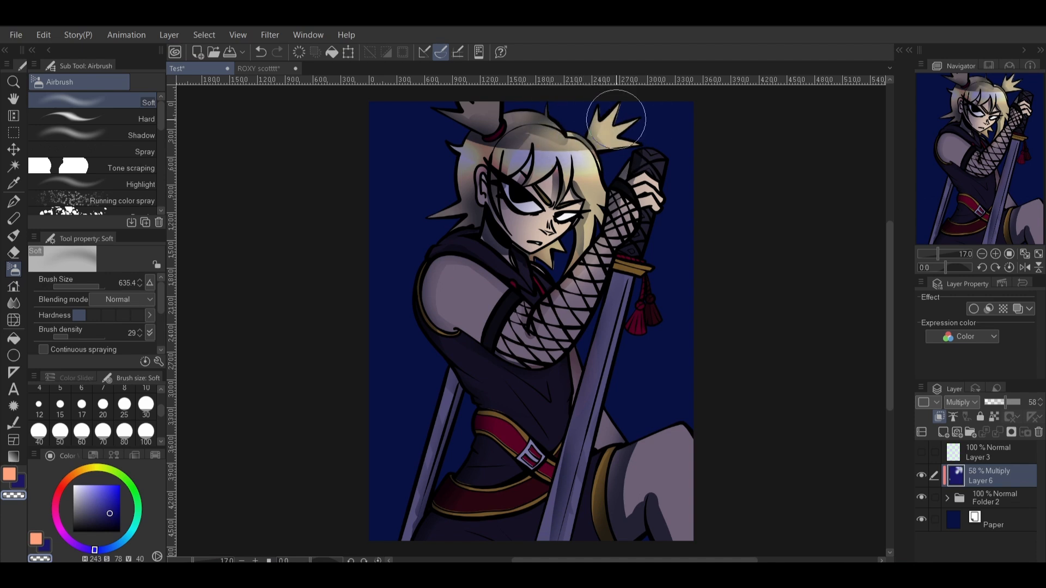
pyautogui.moveTo(588, 355)
pyautogui.mouseDown()
pyautogui.moveTo(603, 298)
pyautogui.moveTo(591, 321)
pyautogui.mouseUp()
pyautogui.moveTo(565, 381)
pyautogui.mouseDown()
pyautogui.moveTo(566, 419)
pyautogui.moveTo(602, 410)
pyautogui.moveTo(608, 428)
pyautogui.moveTo(701, 427)
pyautogui.moveTo(713, 482)
pyautogui.moveTo(701, 462)
pyautogui.moveTo(726, 492)
pyautogui.mouseUp()
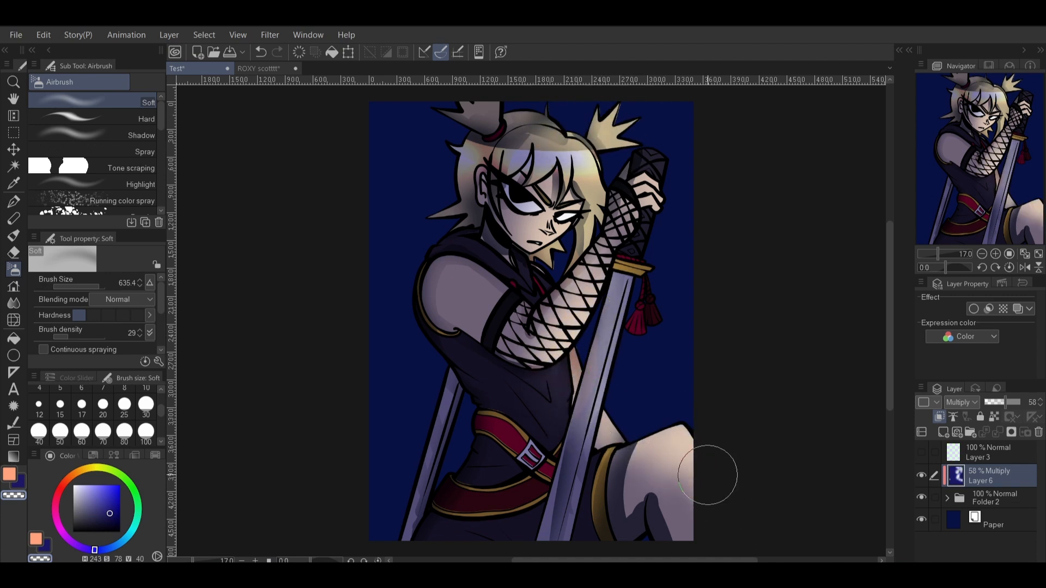
pyautogui.moveTo(531, 300)
pyautogui.mouseDown()
pyautogui.moveTo(463, 272)
pyautogui.moveTo(490, 311)
pyautogui.mouseUp()
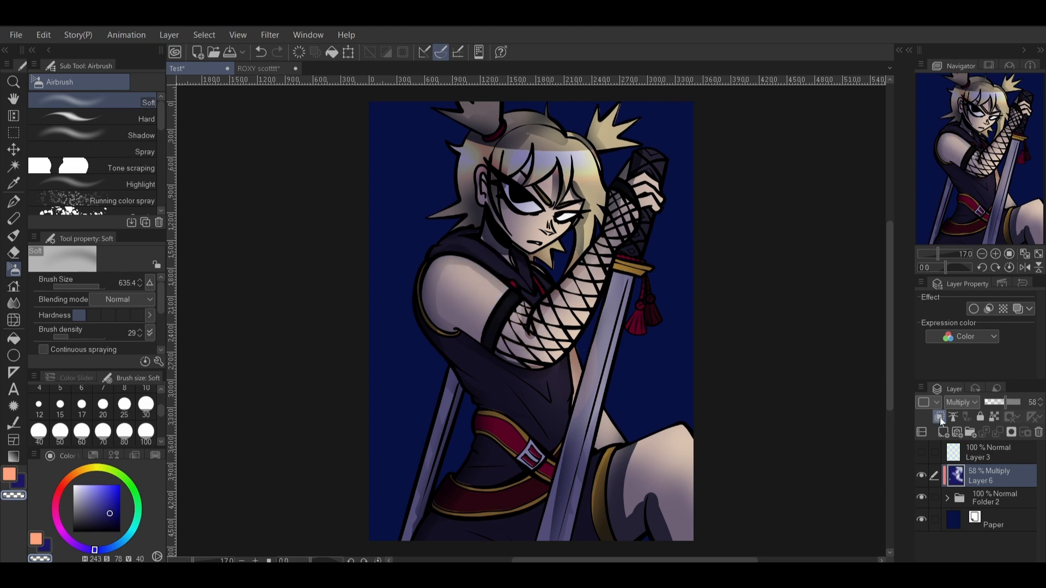
pyautogui.click(1025, 267)
pyautogui.click(1026, 267)
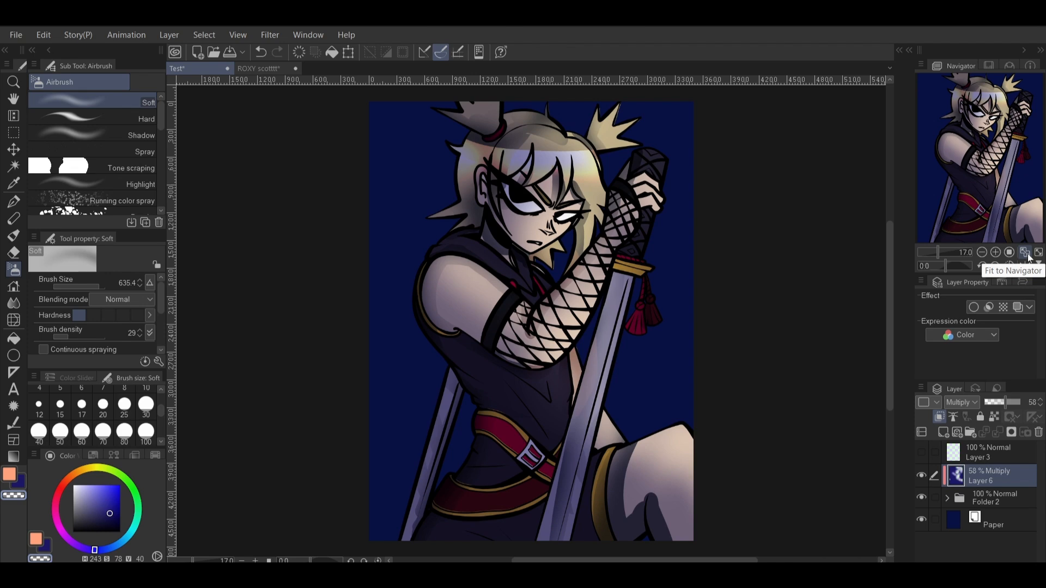
# - Create a new layer above the Multiply layer, set it to Glow dodge, and choose a bright orange colour
pyautogui.click(943, 433)
pyautogui.click(969, 403)
pyautogui.click(979, 154)
pyautogui.click(96, 484)
pyautogui.moveTo(101, 470); pyautogui.dragTo(84, 470)
pyautogui.moveTo(105, 490)
pyautogui.mouseDown()
pyautogui.moveTo(112, 473)
pyautogui.moveTo(81, 471)
pyautogui.mouseUp()
# - Airbrush an orange glow over the hair, face, netted arm and sword with the Soft airbrush at size 635.4
pyautogui.moveTo(610, 191)
pyautogui.mouseDown()
pyautogui.moveTo(599, 161)
pyautogui.moveTo(619, 167)
pyautogui.moveTo(641, 134)
pyautogui.moveTo(551, 124)
pyautogui.moveTo(610, 123)
pyautogui.mouseUp()
pyautogui.moveTo(586, 218)
pyautogui.mouseDown()
pyautogui.moveTo(564, 257)
pyautogui.moveTo(560, 245)
pyautogui.moveTo(604, 222)
pyautogui.moveTo(590, 212)
pyautogui.moveTo(610, 184)
pyautogui.moveTo(525, 195)
pyautogui.mouseUp()
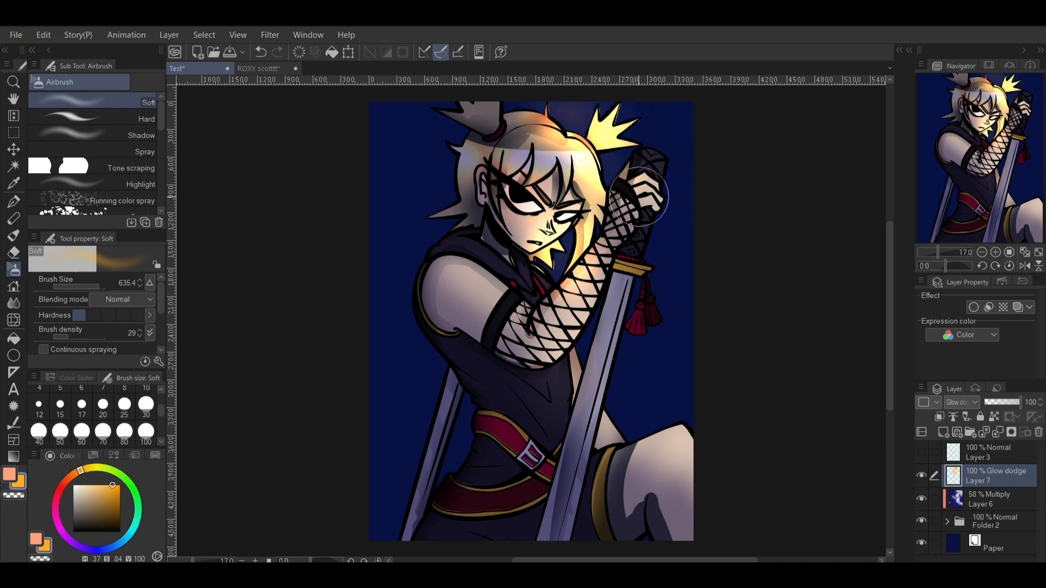
pyautogui.moveTo(573, 220)
pyautogui.mouseDown()
pyautogui.moveTo(516, 184)
pyautogui.moveTo(556, 153)
pyautogui.mouseUp()
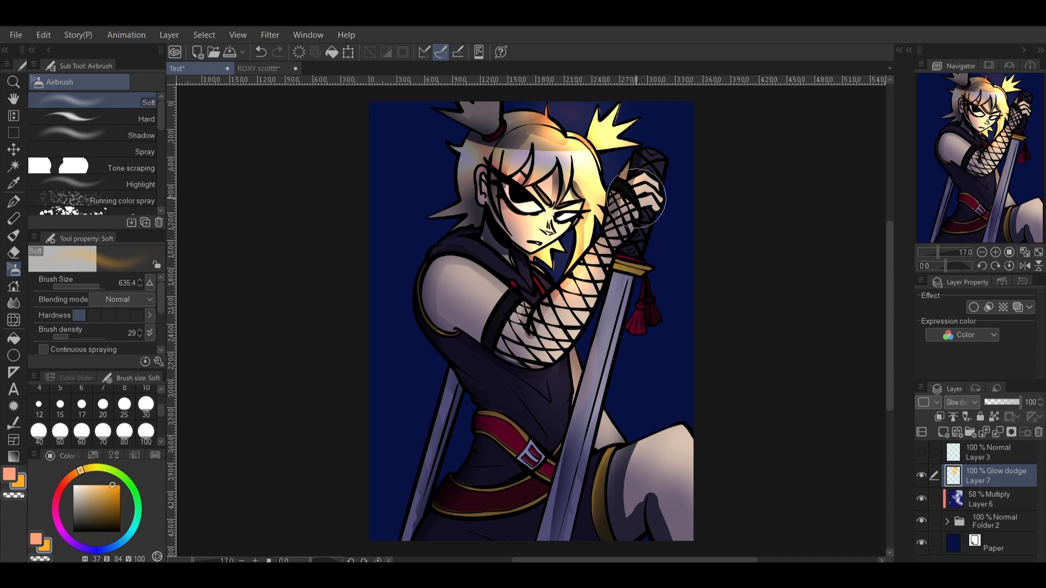
pyautogui.moveTo(561, 308)
pyautogui.mouseDown()
pyautogui.moveTo(631, 337)
pyautogui.moveTo(646, 288)
pyautogui.moveTo(649, 309)
pyautogui.moveTo(627, 381)
pyautogui.mouseUp()
# - Set the airbrush size to 108, add glow along the sword blade, and clip the Glow dodge layer to the layer below
pyautogui.click(94, 287)
pyautogui.moveTo(94, 287); pyautogui.dragTo(91, 287)
pyautogui.moveTo(605, 321)
pyautogui.mouseDown()
pyautogui.moveTo(610, 343)
pyautogui.moveTo(599, 322)
pyautogui.moveTo(590, 370)
pyautogui.moveTo(584, 480)
pyautogui.moveTo(626, 286)
pyautogui.moveTo(567, 490)
pyautogui.moveTo(589, 382)
pyautogui.mouseUp()
pyautogui.hotkey('ctrl', 'alt', 'g')
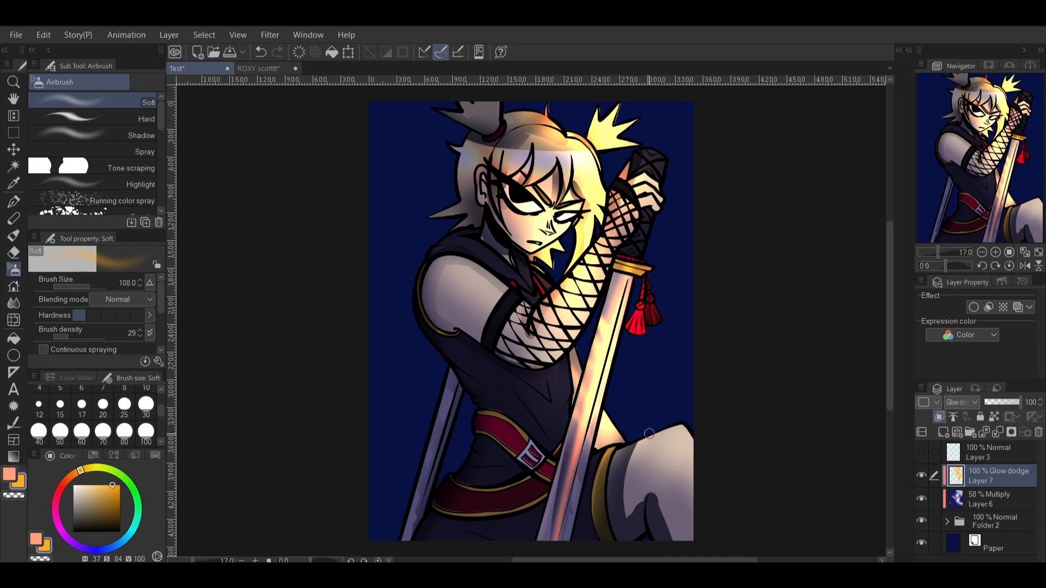
# - Enlarge the Soft airbrush and add orange glow to the knee, shoulder and lower torso, raising the size to 705.2
pyautogui.moveTo(92, 285); pyautogui.dragTo(97, 285)
pyautogui.moveTo(612, 458); pyautogui.dragTo(727, 427)
pyautogui.click(101, 284)
pyautogui.click(101, 285)
pyautogui.moveTo(531, 322)
pyautogui.mouseDown()
pyautogui.moveTo(470, 291)
pyautogui.moveTo(462, 273)
pyautogui.mouseUp()
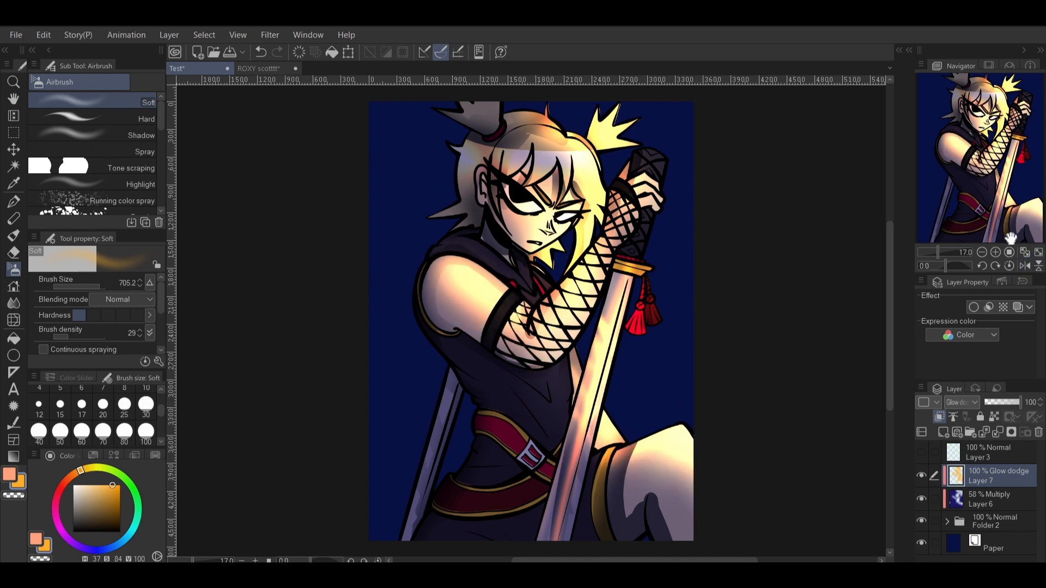
pyautogui.moveTo(558, 433); pyautogui.dragTo(591, 340)
# - Check the mirrored view, then hide the Multiply Layer 6 and Glow dodge Layer 7 to compare the unlit version
pyautogui.click(1025, 266)
pyautogui.click(1025, 266)
pyautogui.click(922, 499)
pyautogui.click(921, 476)
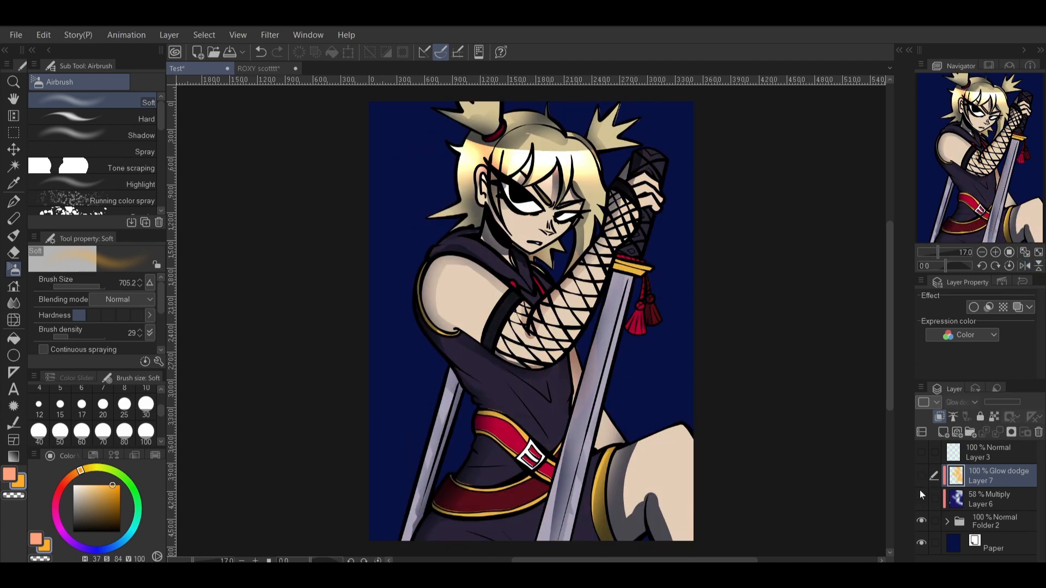
# - Toggle the Multiply Layer 6 and Glow dodge Layer 7 to compare lit and unlit versions, ending with both shown
pyautogui.click(921, 499)
pyautogui.click(921, 476)
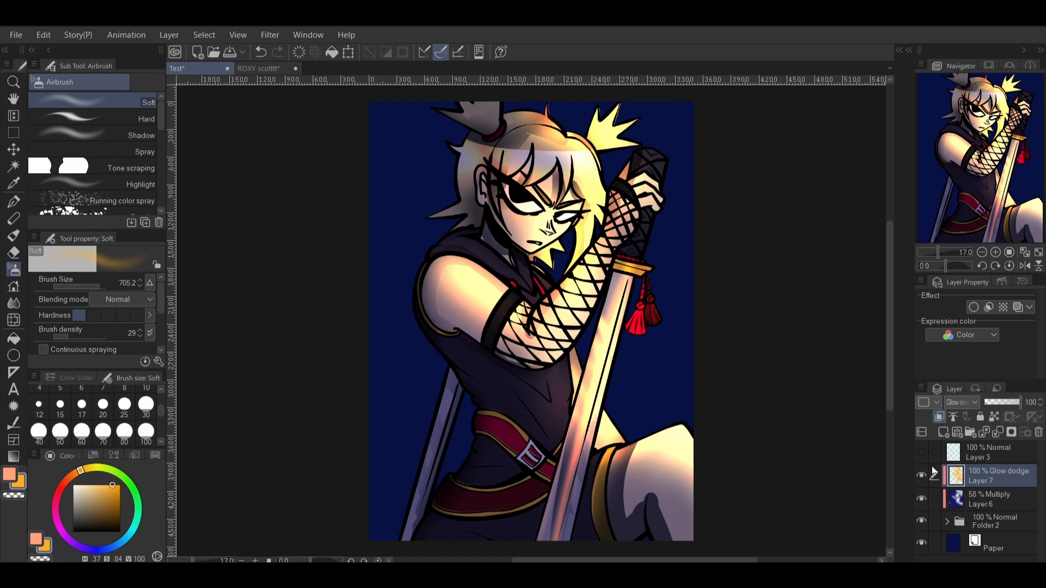
pyautogui.click(922, 476)
pyautogui.click(921, 499)
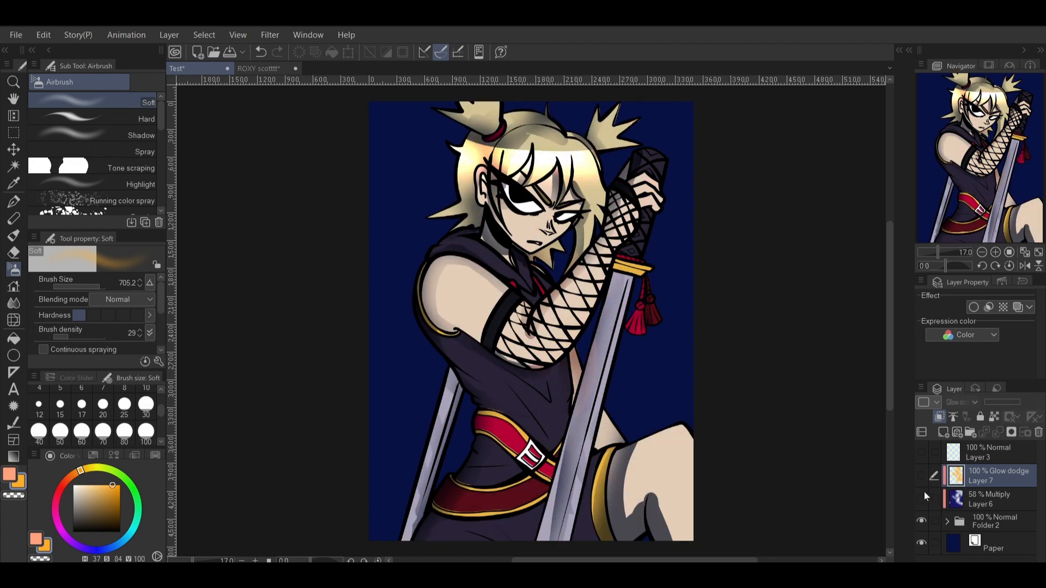
pyautogui.click(921, 499)
pyautogui.click(921, 475)
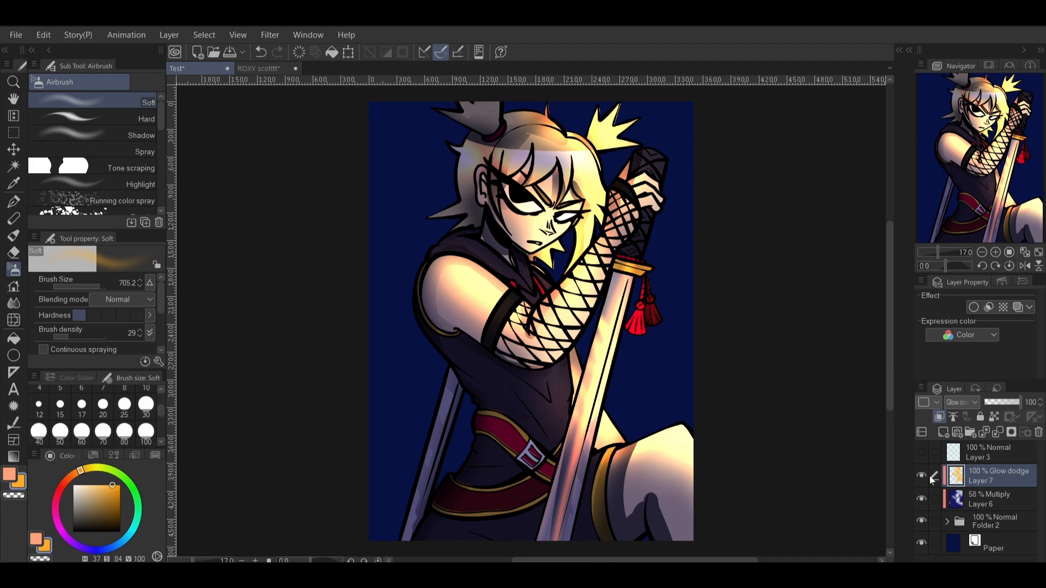
# - Change the Paper layer's colour from the hue circle to a very dark red
pyautogui.click(997, 539)
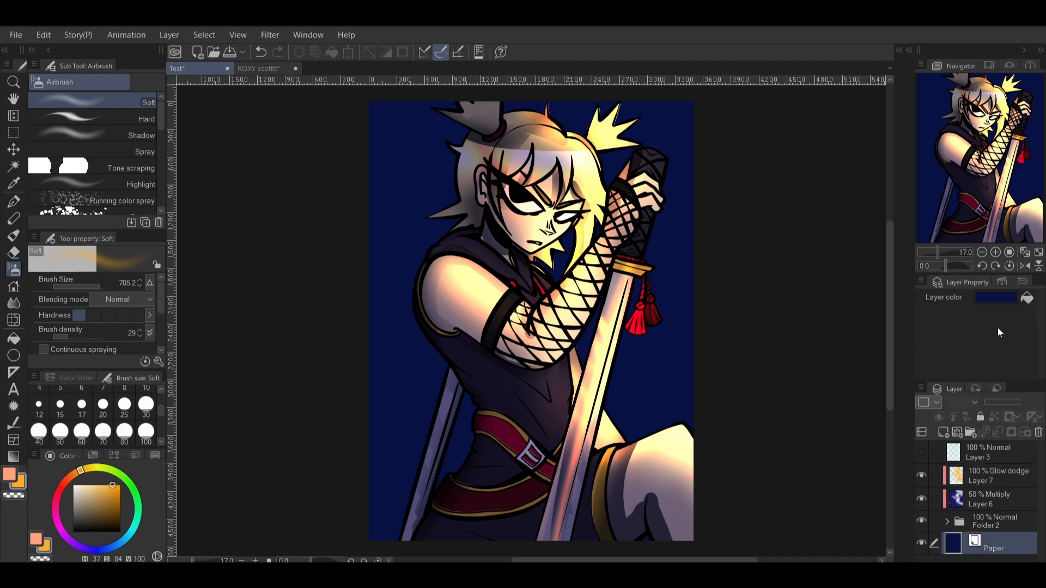
pyautogui.click(1011, 297)
pyautogui.click(759, 478)
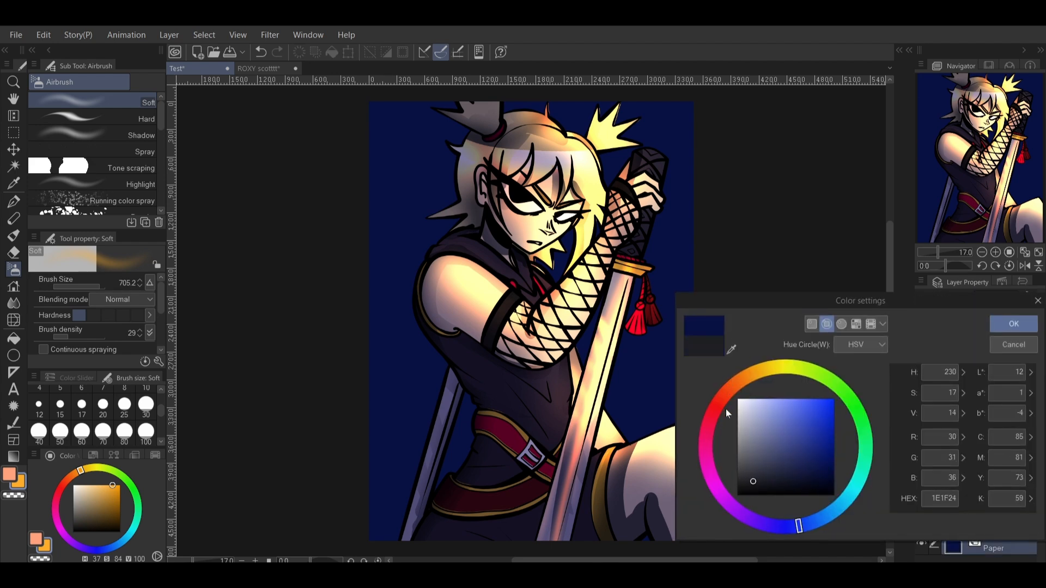
pyautogui.click(716, 406)
pyautogui.click(813, 480)
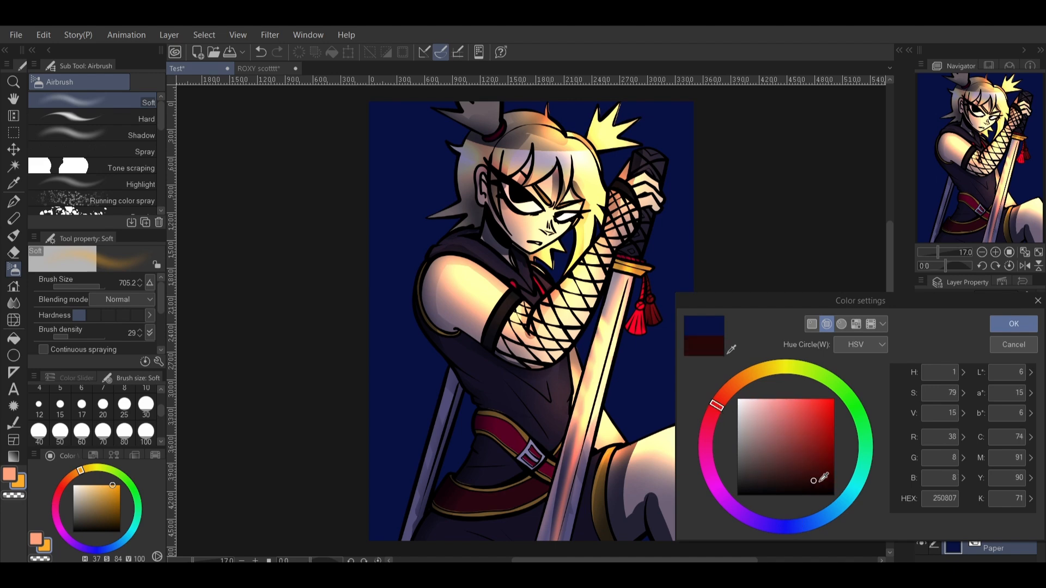
pyautogui.click(1006, 333)
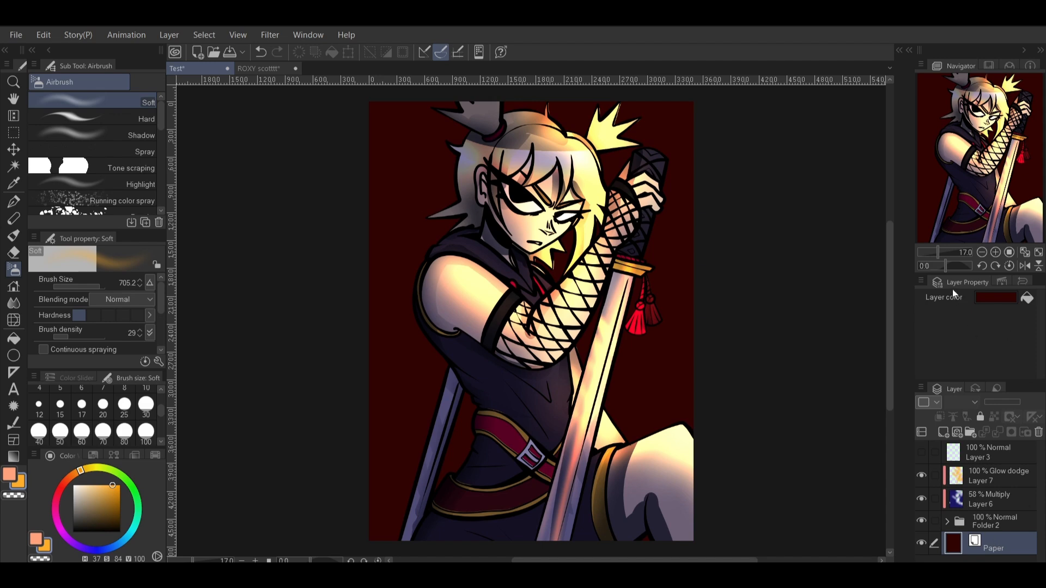
# - Add a layer above Paper, choose the Foreground to background gradient, and set the main colour to near-black brown (H 17, S 100, V 12)
pyautogui.click(943, 432)
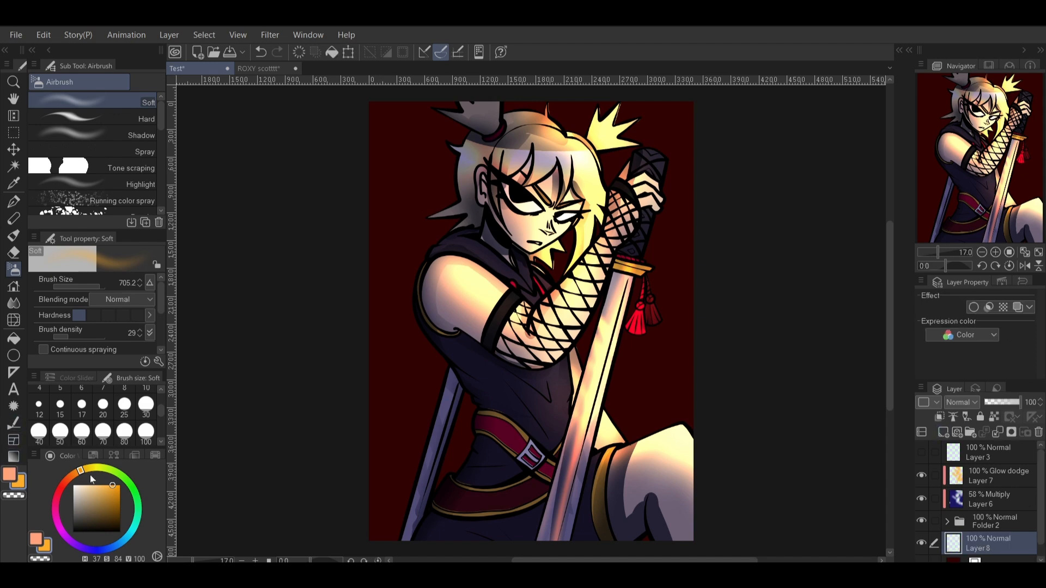
pyautogui.click(14, 456)
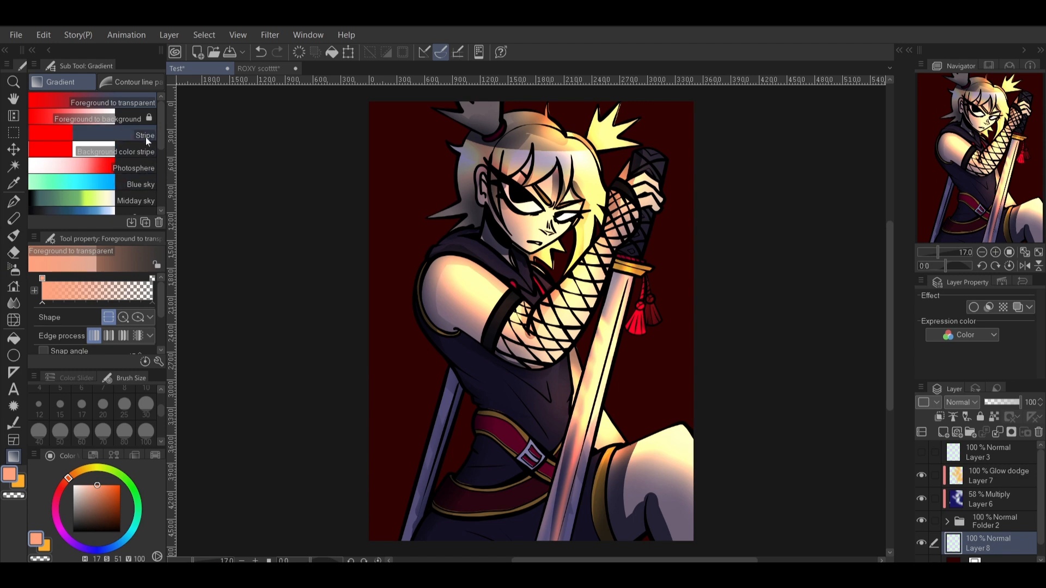
pyautogui.click(148, 113)
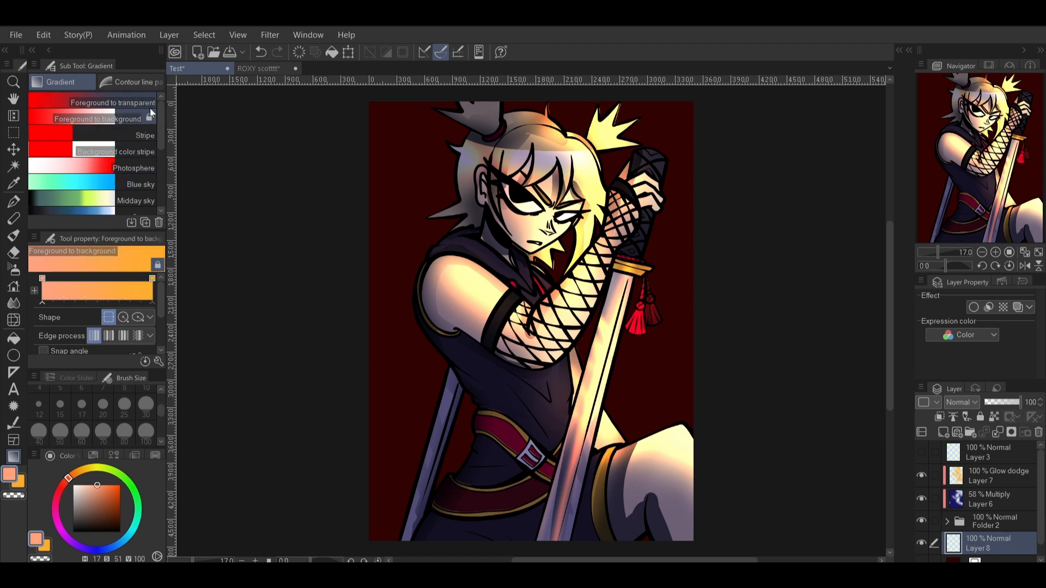
pyautogui.click(119, 485)
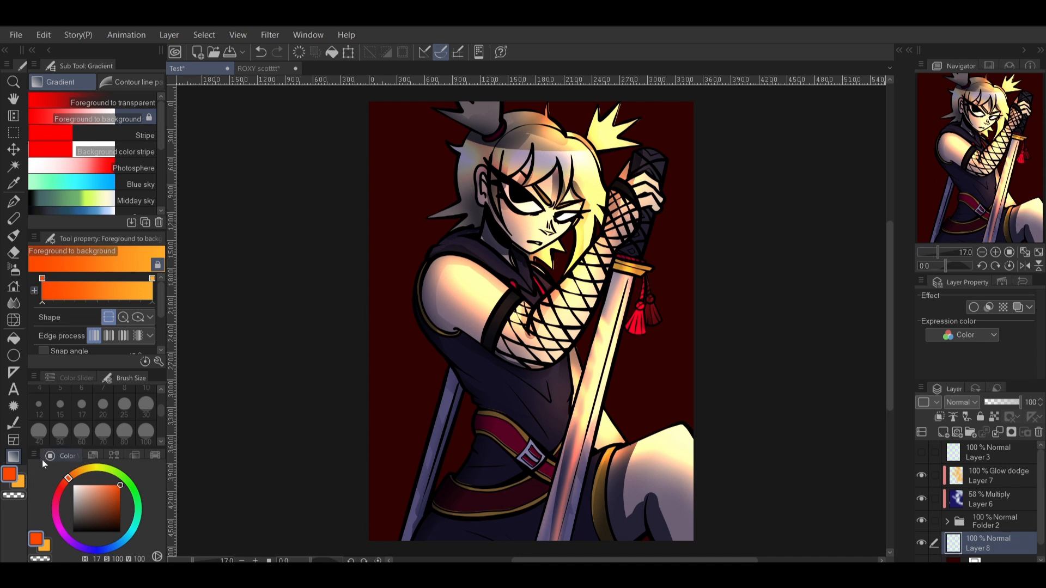
pyautogui.click(120, 527)
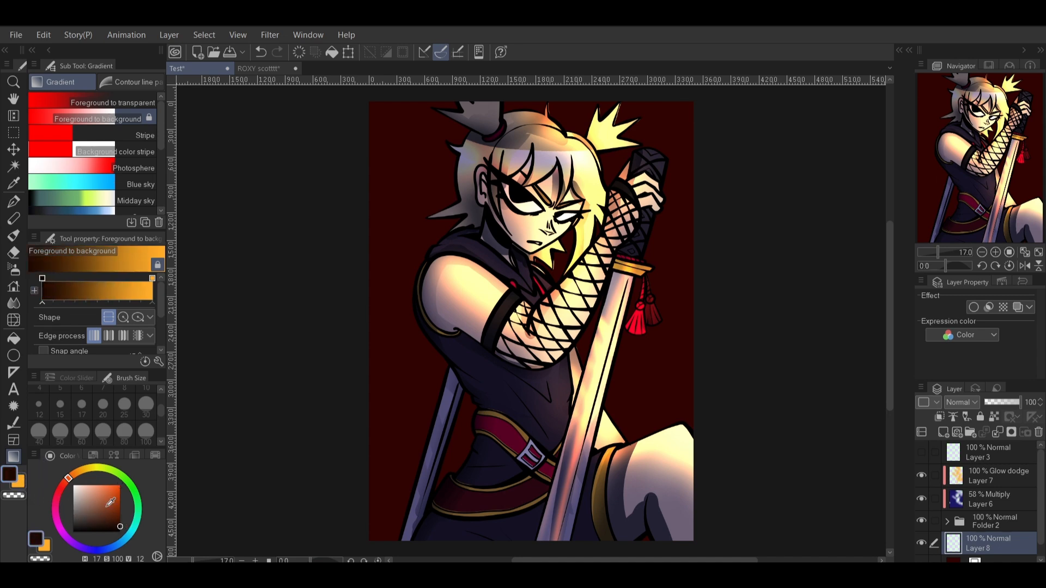
# - Set the sub colour to pure red (H 359, S 100, V 100) and draw a vertical gradient, dark at the canvas top, red at the bottom
pyautogui.click(62, 485)
pyautogui.click(18, 481)
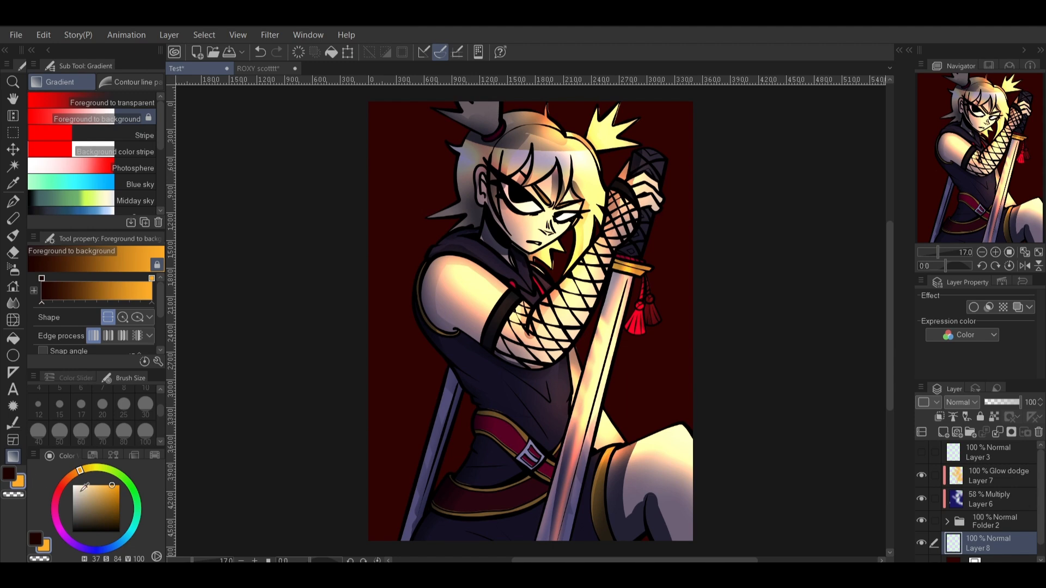
pyautogui.click(61, 483)
pyautogui.click(120, 485)
pyautogui.click(60, 489)
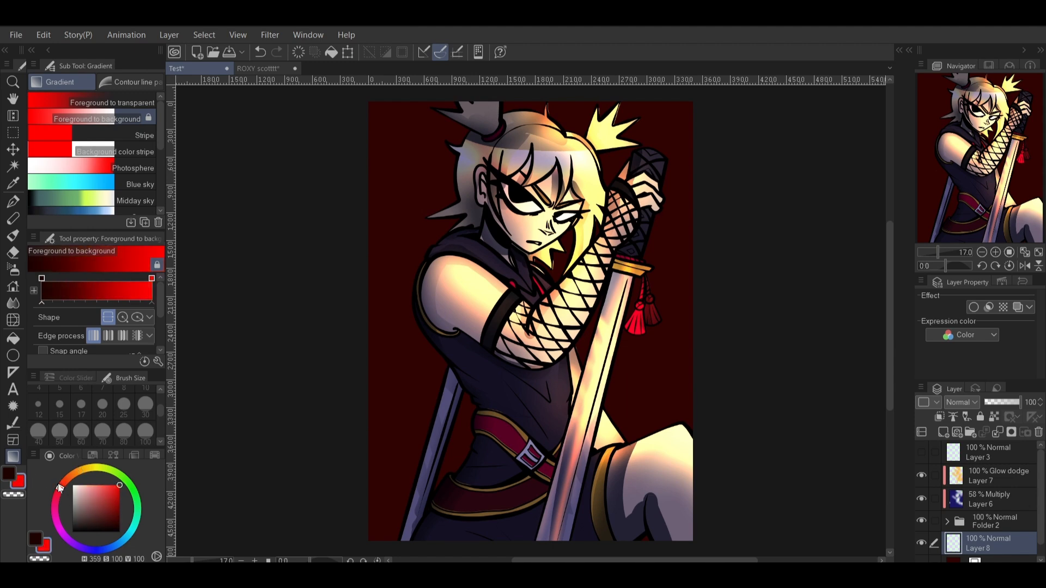
pyautogui.moveTo(538, 123); pyautogui.dragTo(535, 553)
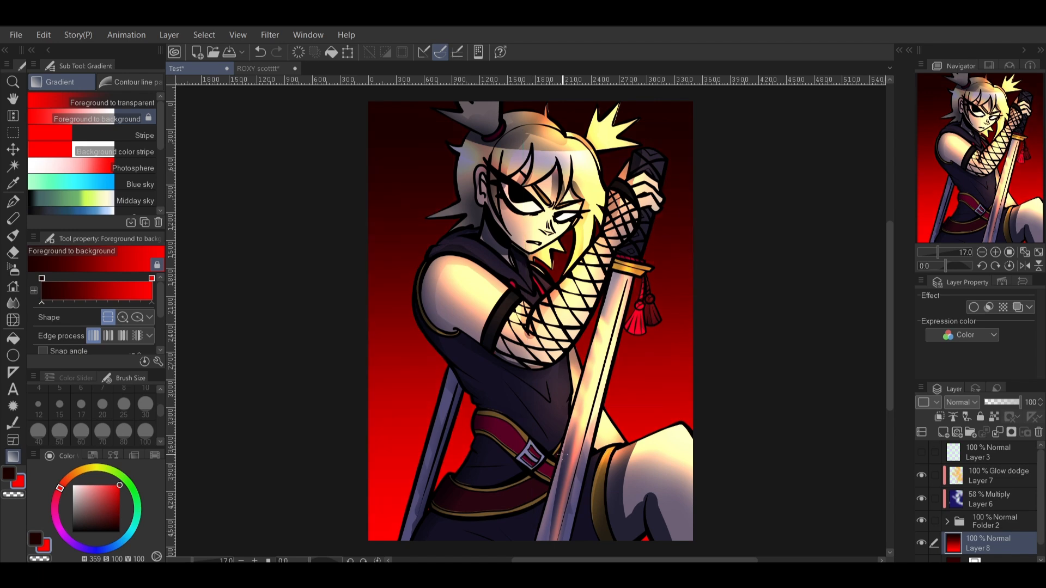
# - Draw Foreground to transparent gradients in orange (H 33, S 100, V 100) upward from below the canvas over the red background
pyautogui.click(150, 104)
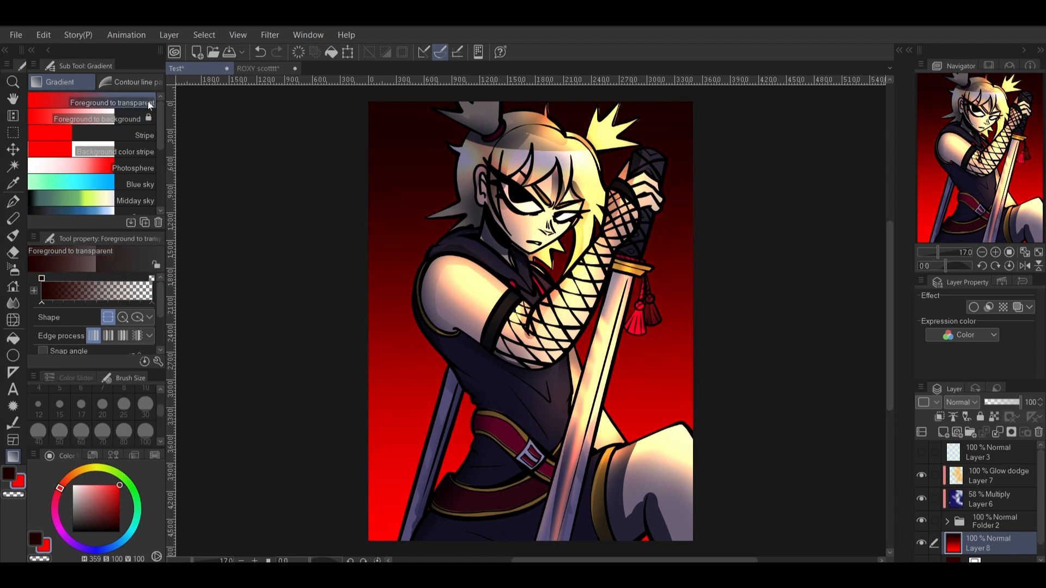
pyautogui.click(9, 474)
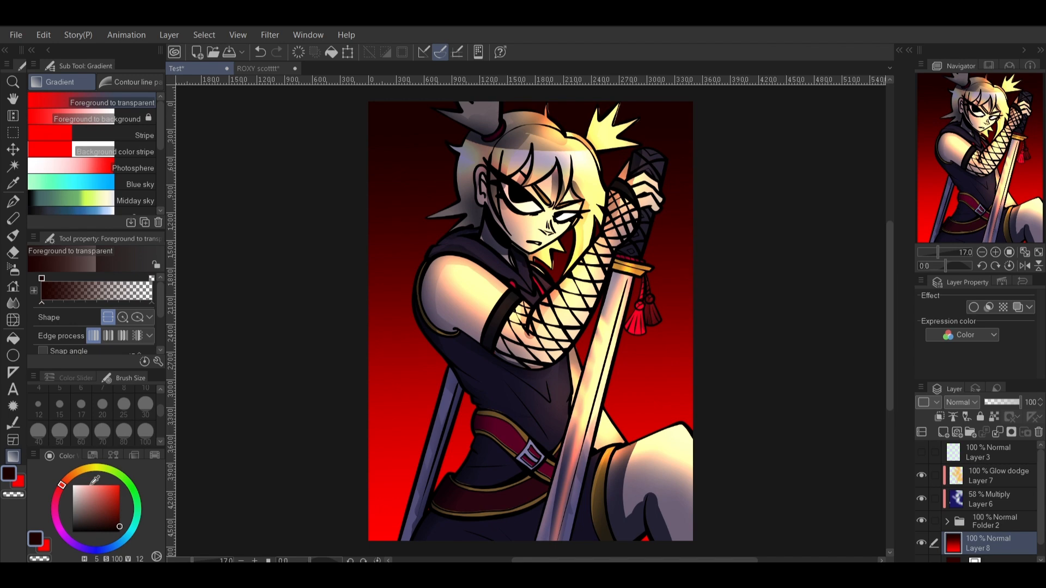
pyautogui.click(77, 471)
pyautogui.click(120, 485)
pyautogui.moveTo(938, 252); pyautogui.dragTo(935, 252)
pyautogui.moveTo(524, 497)
pyautogui.mouseDown()
pyautogui.moveTo(539, 277)
pyautogui.moveTo(546, 427)
pyautogui.moveTo(541, 261)
pyautogui.mouseUp()
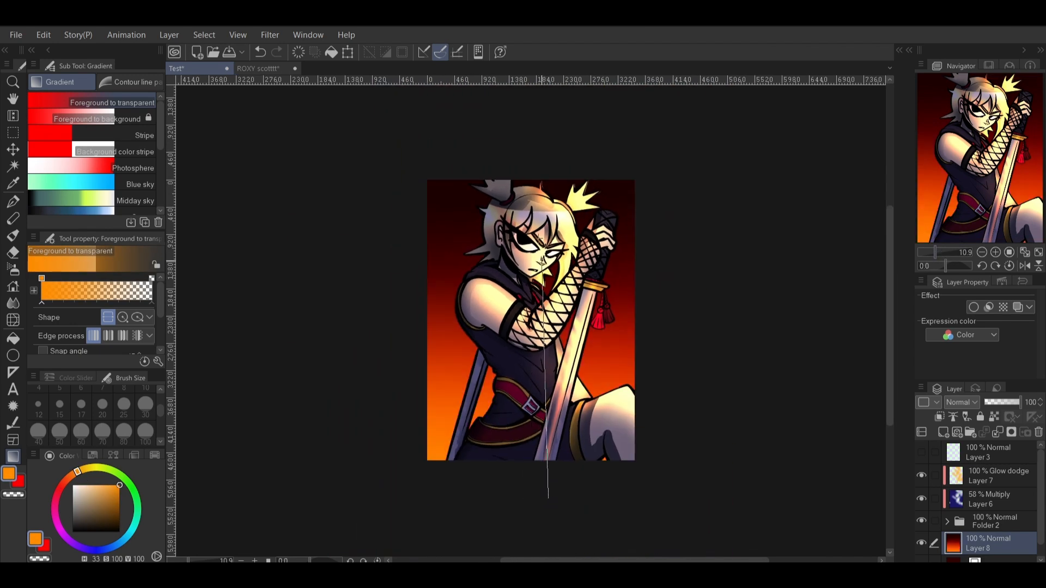
pyautogui.moveTo(542, 185); pyautogui.dragTo(542, 184)
pyautogui.click(1025, 252)
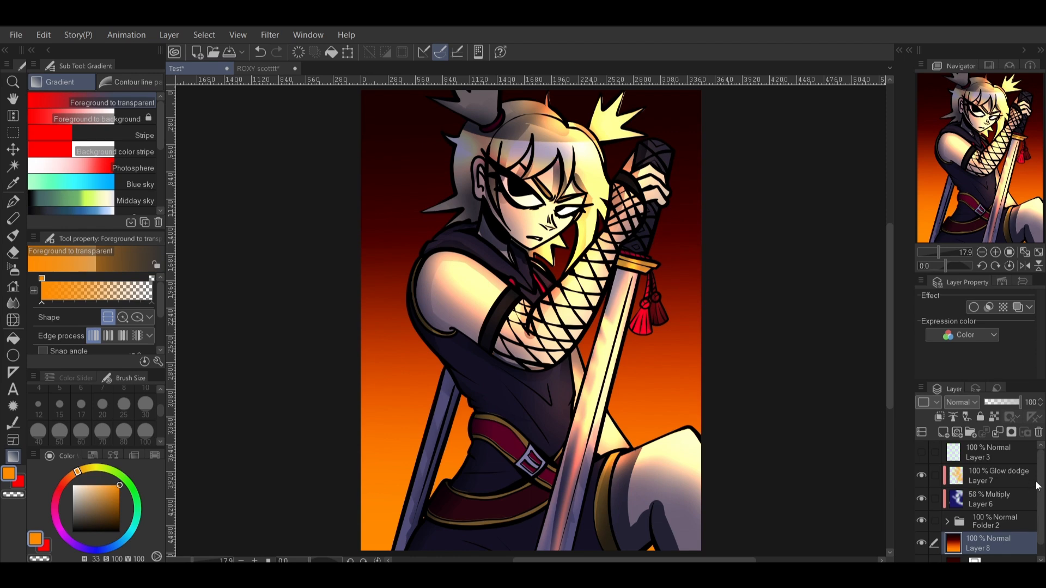
# - Look at the finished ROXY illustration for reference, return to the Test document, and undo the last orange gradient
pyautogui.click(1014, 449)
pyautogui.click(1012, 478)
pyautogui.click(1002, 540)
pyautogui.click(258, 70)
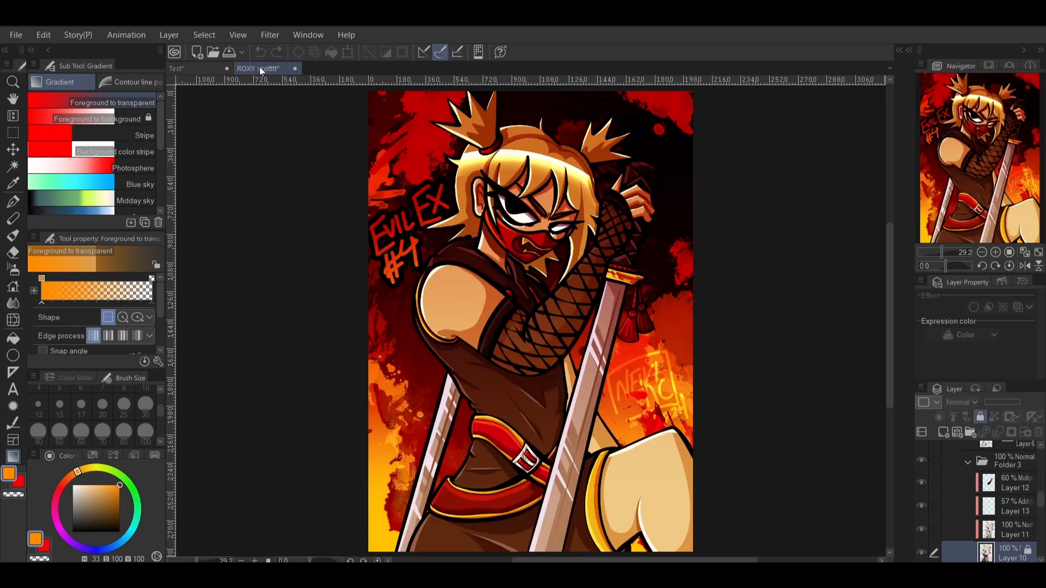
pyautogui.click(220, 62)
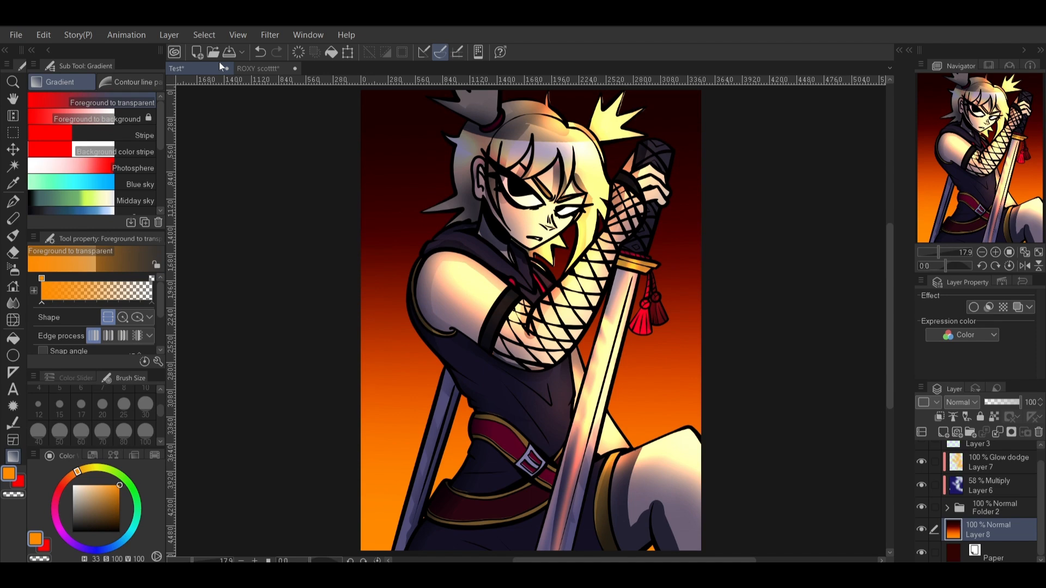
pyautogui.hotkey('ctrl', 'z')
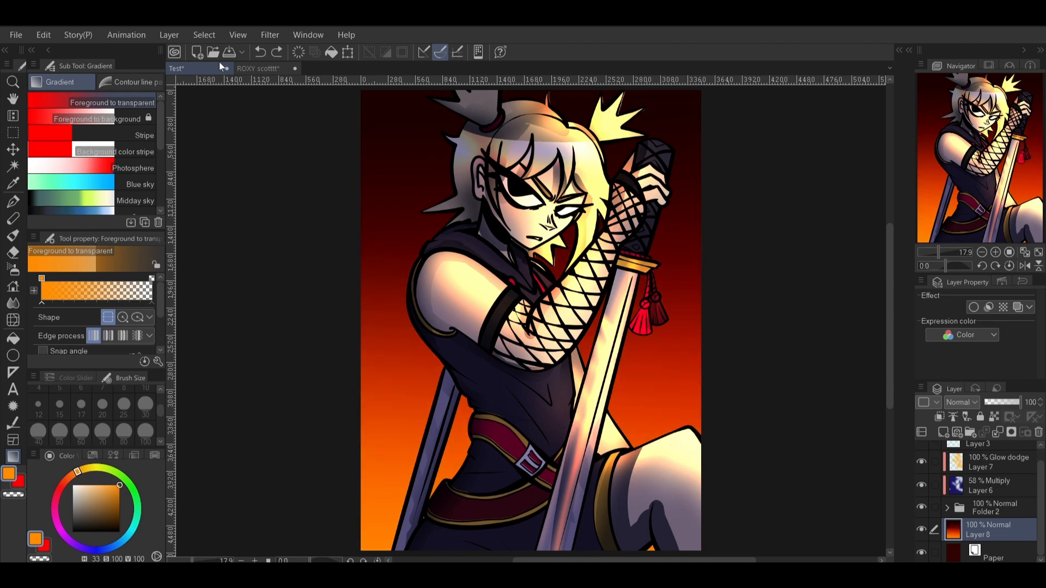
# - Add a layer above the gradient, paint black Gouache smoke beside the character's waist, and set the layer to Multiply
pyautogui.click(14, 234)
pyautogui.click(99, 282)
pyautogui.click(943, 433)
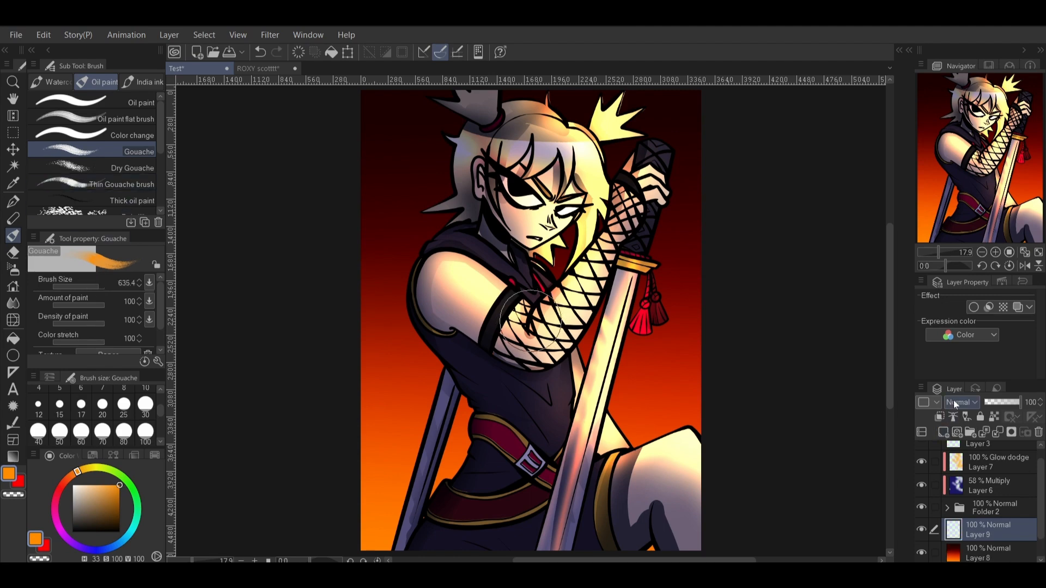
pyautogui.click(73, 531)
pyautogui.moveTo(385, 344)
pyautogui.mouseDown()
pyautogui.moveTo(427, 380)
pyautogui.moveTo(409, 361)
pyautogui.moveTo(443, 366)
pyautogui.moveTo(454, 387)
pyautogui.moveTo(375, 391)
pyautogui.moveTo(374, 423)
pyautogui.mouseUp()
pyautogui.click(961, 402)
pyautogui.click(973, 60)
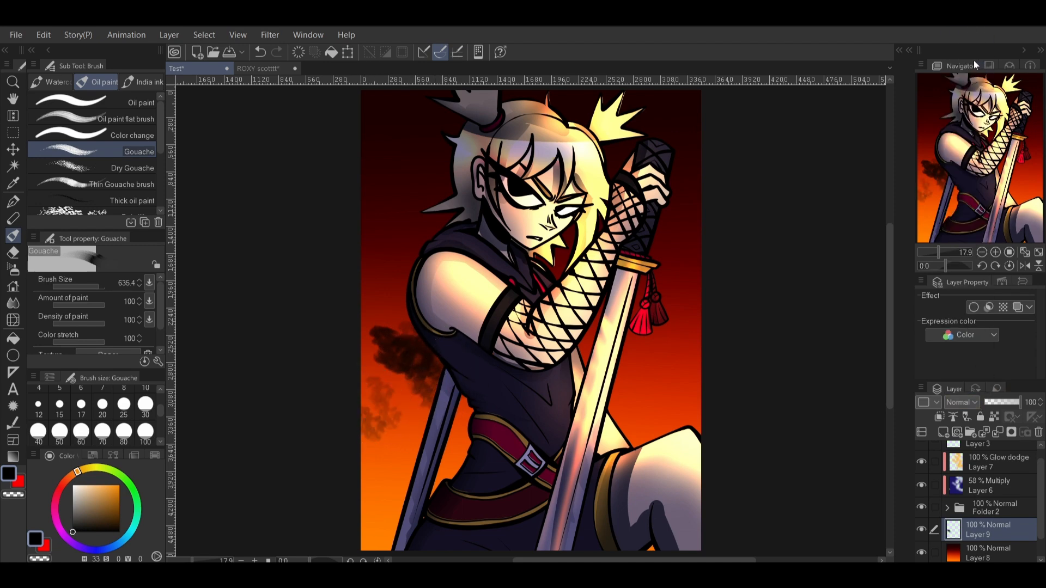
# - Paint dark red (H 4, S 100, V 35) Gouache clouds behind the shoulder, beside the sword and near the lower corner, enlarging the brush
pyautogui.click(62, 485)
pyautogui.click(119, 515)
pyautogui.moveTo(420, 316)
pyautogui.mouseDown()
pyautogui.moveTo(385, 335)
pyautogui.moveTo(372, 366)
pyautogui.moveTo(462, 408)
pyautogui.mouseUp()
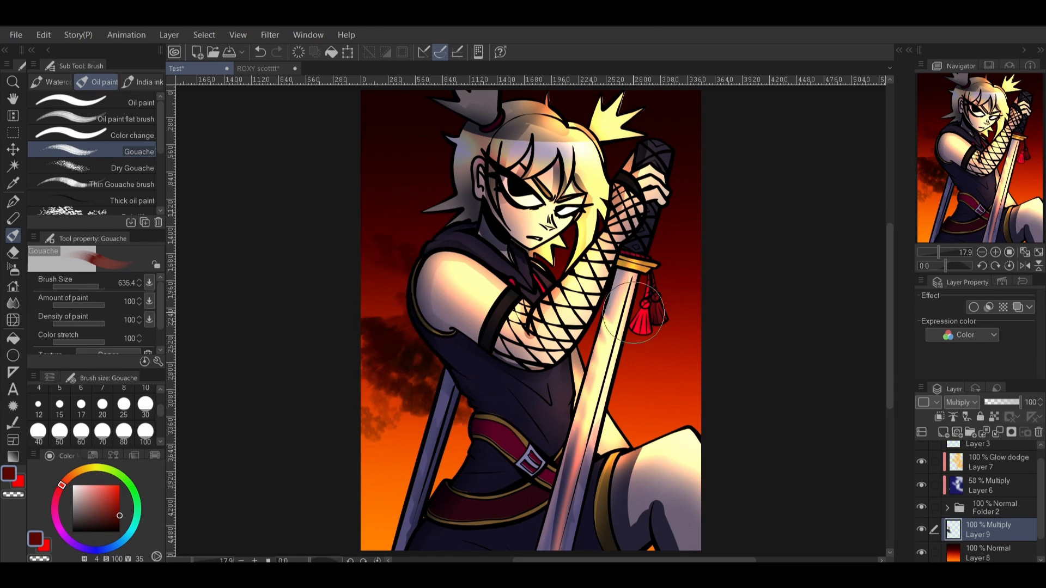
pyautogui.click(102, 286)
pyautogui.moveTo(702, 297)
pyautogui.mouseDown()
pyautogui.moveTo(653, 378)
pyautogui.moveTo(692, 389)
pyautogui.moveTo(679, 423)
pyautogui.moveTo(643, 468)
pyautogui.mouseUp()
pyautogui.moveTo(428, 509)
pyautogui.mouseDown()
pyautogui.moveTo(384, 507)
pyautogui.moveTo(414, 518)
pyautogui.mouseUp()
# - Set the Gouache size to 782.6, darken the red to V 26, and paint more clouds around the character and across the upper background
pyautogui.click(100, 285)
pyautogui.click(95, 285)
pyautogui.click(113, 528)
pyautogui.moveTo(117, 529); pyautogui.dragTo(122, 521)
pyautogui.moveTo(429, 249)
pyautogui.mouseDown()
pyautogui.moveTo(366, 182)
pyautogui.moveTo(414, 141)
pyautogui.mouseUp()
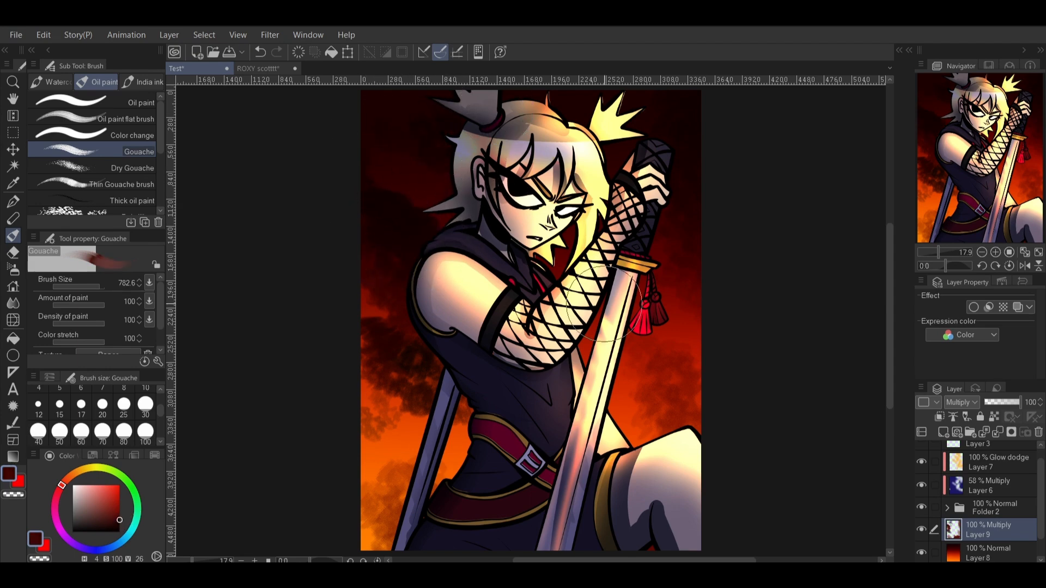
pyautogui.moveTo(648, 380)
pyautogui.mouseDown()
pyautogui.moveTo(700, 314)
pyautogui.moveTo(695, 246)
pyautogui.moveTo(686, 346)
pyautogui.moveTo(638, 377)
pyautogui.moveTo(578, 368)
pyautogui.moveTo(607, 386)
pyautogui.moveTo(611, 430)
pyautogui.moveTo(632, 458)
pyautogui.mouseUp()
pyautogui.moveTo(553, 462)
pyautogui.mouseDown()
pyautogui.moveTo(457, 435)
pyautogui.moveTo(452, 479)
pyautogui.moveTo(348, 506)
pyautogui.moveTo(414, 523)
pyautogui.mouseUp()
pyautogui.moveTo(366, 139)
pyautogui.mouseDown()
pyautogui.moveTo(362, 184)
pyautogui.moveTo(381, 124)
pyautogui.moveTo(368, 160)
pyautogui.moveTo(409, 153)
pyautogui.mouseUp()
# - Switch to the transparent colour and erase soft breaks in the clouds on both sides of the character
pyautogui.click(13, 494)
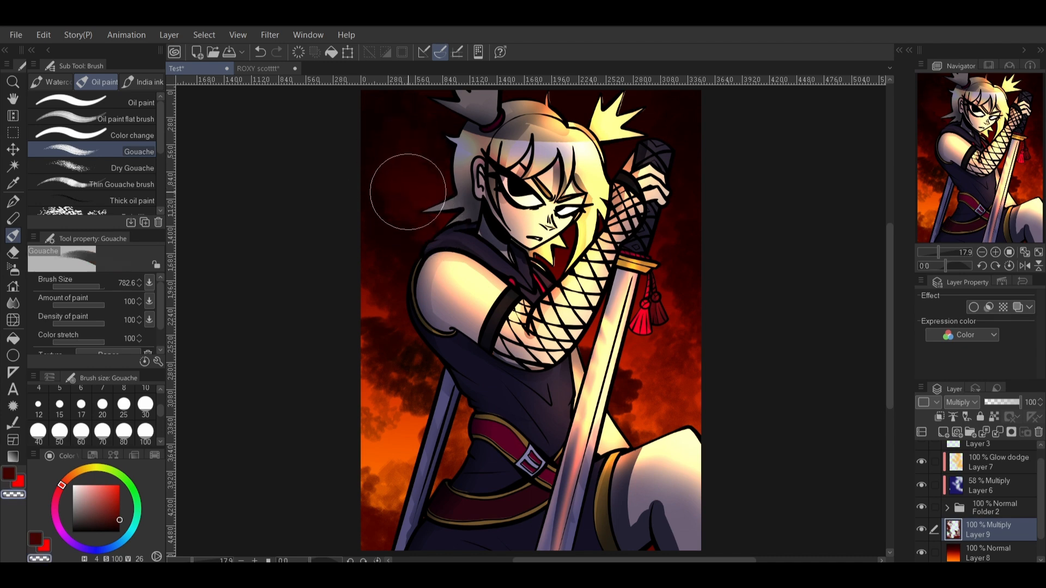
pyautogui.moveTo(404, 293)
pyautogui.mouseDown()
pyautogui.moveTo(382, 296)
pyautogui.moveTo(395, 313)
pyautogui.moveTo(362, 333)
pyautogui.moveTo(430, 384)
pyautogui.moveTo(385, 432)
pyautogui.moveTo(380, 474)
pyautogui.moveTo(410, 472)
pyautogui.moveTo(394, 492)
pyautogui.mouseUp()
pyautogui.moveTo(672, 392)
pyautogui.mouseDown()
pyautogui.moveTo(643, 382)
pyautogui.moveTo(641, 396)
pyautogui.moveTo(629, 365)
pyautogui.moveTo(672, 300)
pyautogui.moveTo(658, 248)
pyautogui.moveTo(661, 191)
pyautogui.mouseUp()
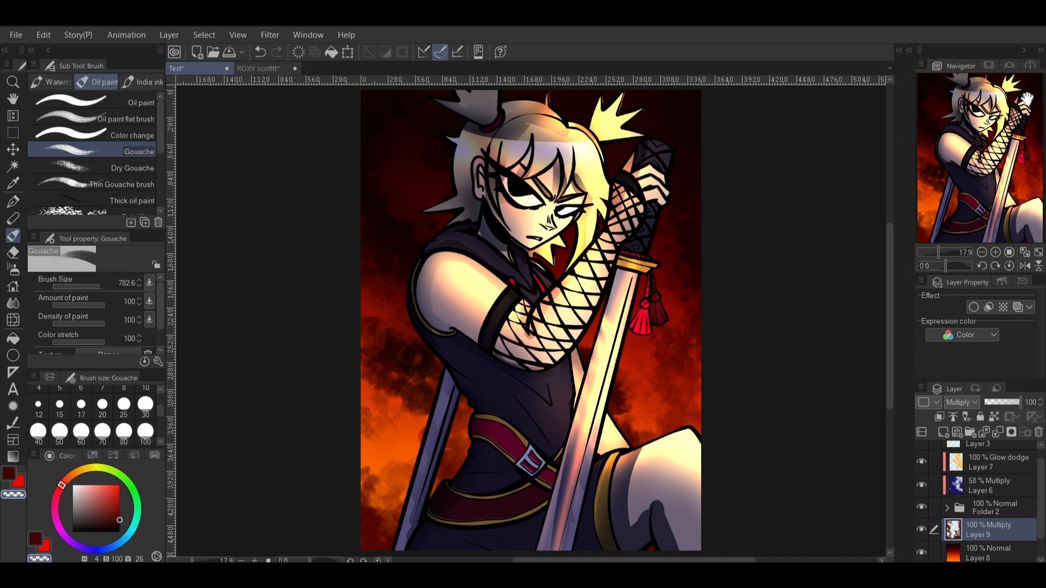
# - Toggle the Multiply cloud layer's visibility to compare the background with and without clouds, leaving it shown
pyautogui.click(921, 528)
pyautogui.click(921, 527)
pyautogui.click(922, 528)
pyautogui.click(921, 527)
pyautogui.scroll(1, 931, 512)
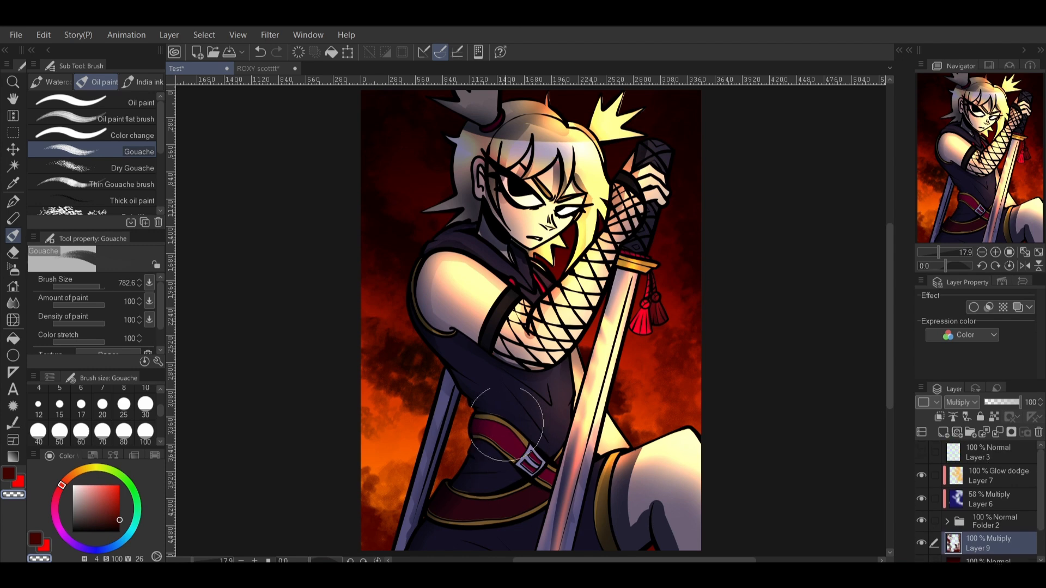
# - Add a Soft light layer above Glow dodge Layer 7 and cover the canvas in dark red (V 53) with the G-pen at size 2000
pyautogui.click(998, 473)
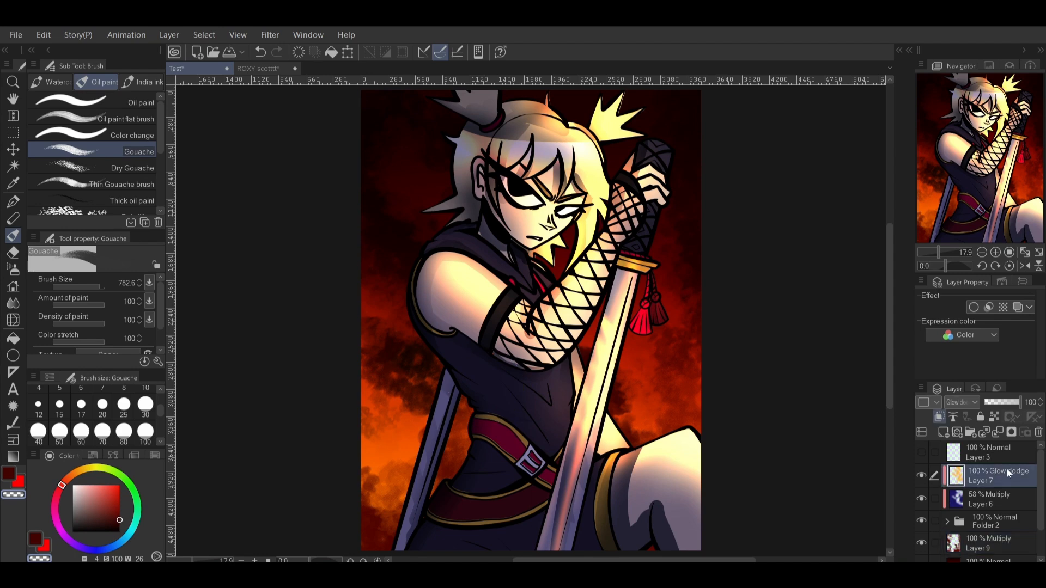
pyautogui.click(943, 432)
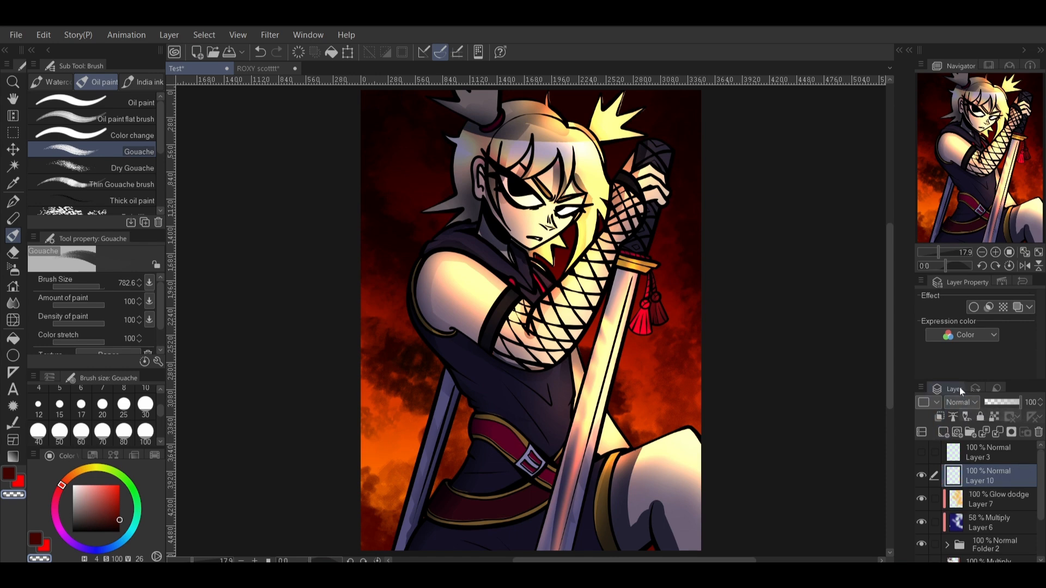
pyautogui.click(119, 507)
pyautogui.click(958, 403)
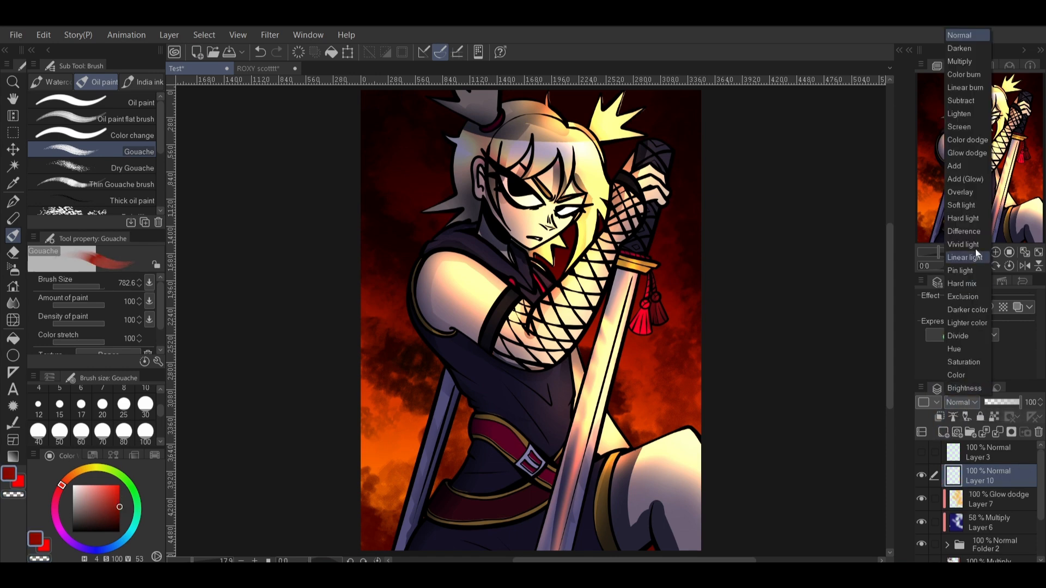
pyautogui.click(979, 207)
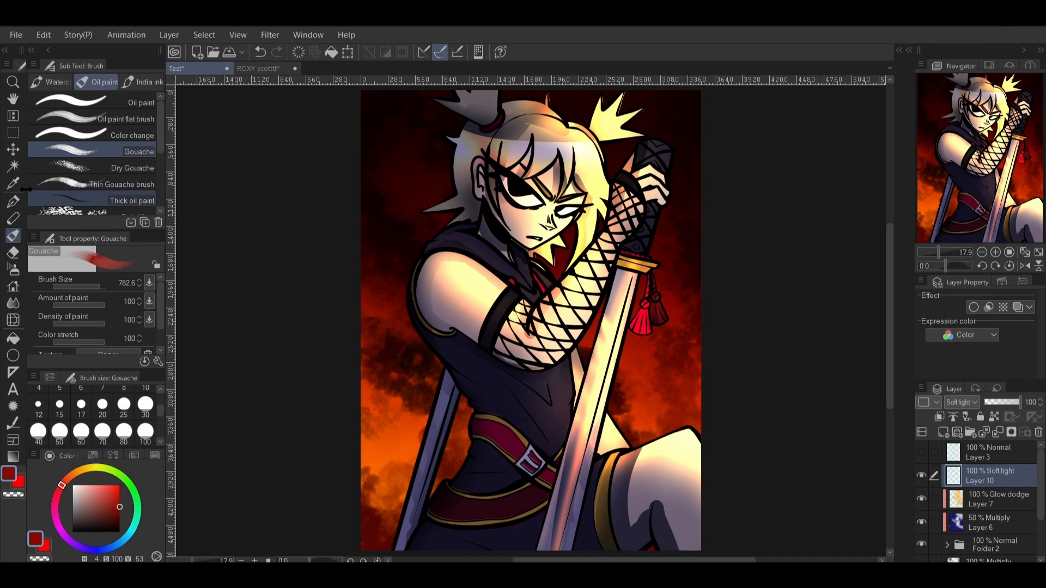
pyautogui.click(13, 202)
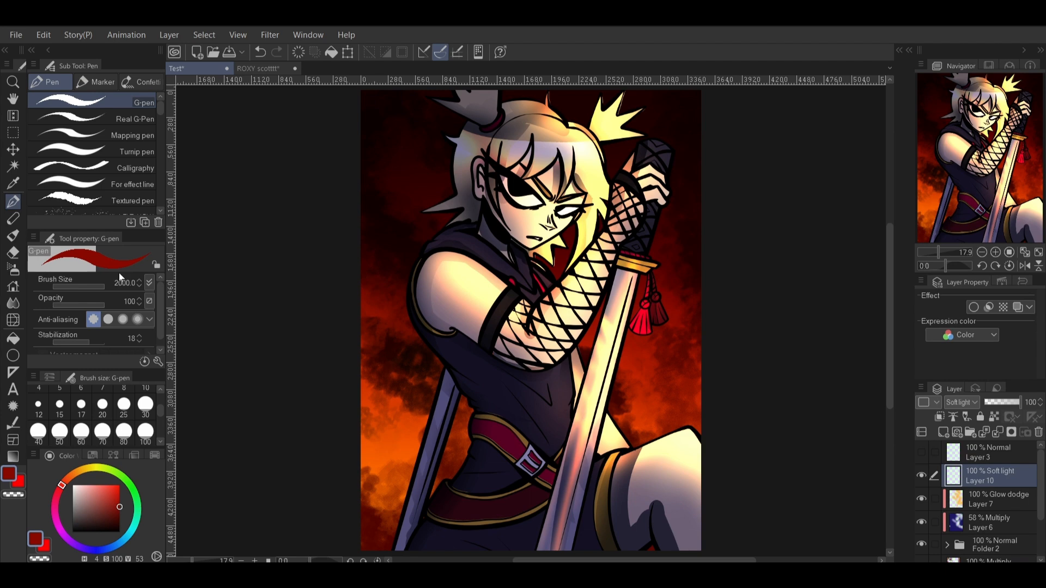
pyautogui.moveTo(420, 169)
pyautogui.mouseDown()
pyautogui.moveTo(452, 261)
pyautogui.moveTo(495, 513)
pyautogui.moveTo(608, 254)
pyautogui.moveTo(615, 181)
pyautogui.moveTo(631, 464)
pyautogui.moveTo(594, 212)
pyautogui.mouseUp()
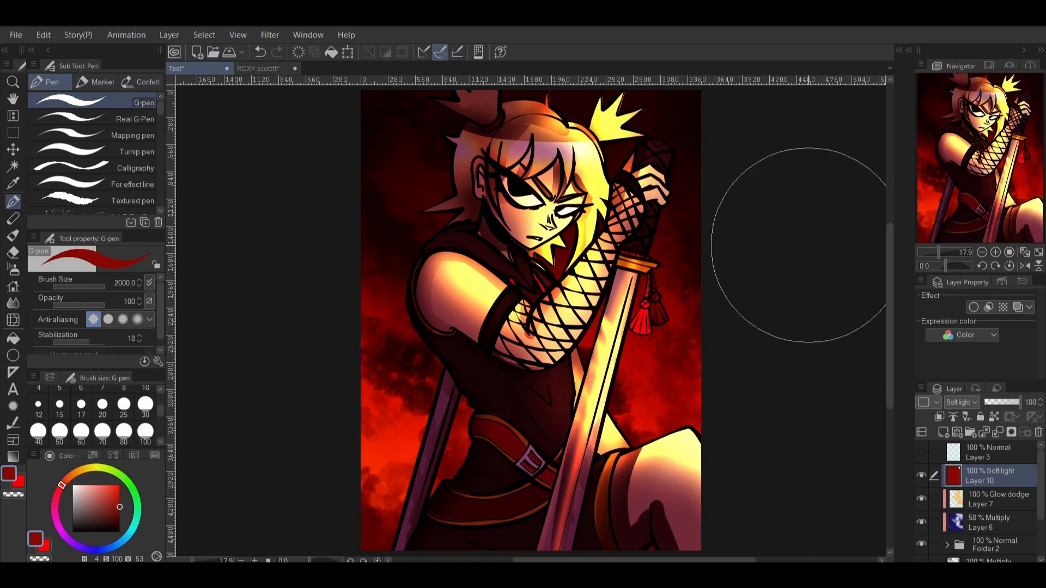
# - Repaint the Soft light layer with muted, brighter and near-black reds, ending on V 14, to compare their effect on the illustration
pyautogui.click(85, 511)
pyautogui.moveTo(533, 171)
pyautogui.mouseDown()
pyautogui.moveTo(454, 252)
pyautogui.moveTo(425, 450)
pyautogui.moveTo(595, 441)
pyautogui.mouseUp()
pyautogui.click(120, 508)
pyautogui.moveTo(510, 142)
pyautogui.mouseDown()
pyautogui.moveTo(525, 178)
pyautogui.moveTo(526, 511)
pyautogui.moveTo(387, 89)
pyautogui.moveTo(513, 540)
pyautogui.moveTo(742, 471)
pyautogui.mouseUp()
pyautogui.click(119, 485)
pyautogui.moveTo(474, 163)
pyautogui.mouseDown()
pyautogui.moveTo(442, 349)
pyautogui.moveTo(654, 382)
pyautogui.moveTo(581, 103)
pyautogui.mouseUp()
pyautogui.click(119, 525)
pyautogui.moveTo(556, 251)
pyautogui.mouseDown()
pyautogui.moveTo(458, 163)
pyautogui.moveTo(641, 345)
pyautogui.moveTo(670, 229)
pyautogui.moveTo(523, 273)
pyautogui.moveTo(680, 412)
pyautogui.mouseUp()
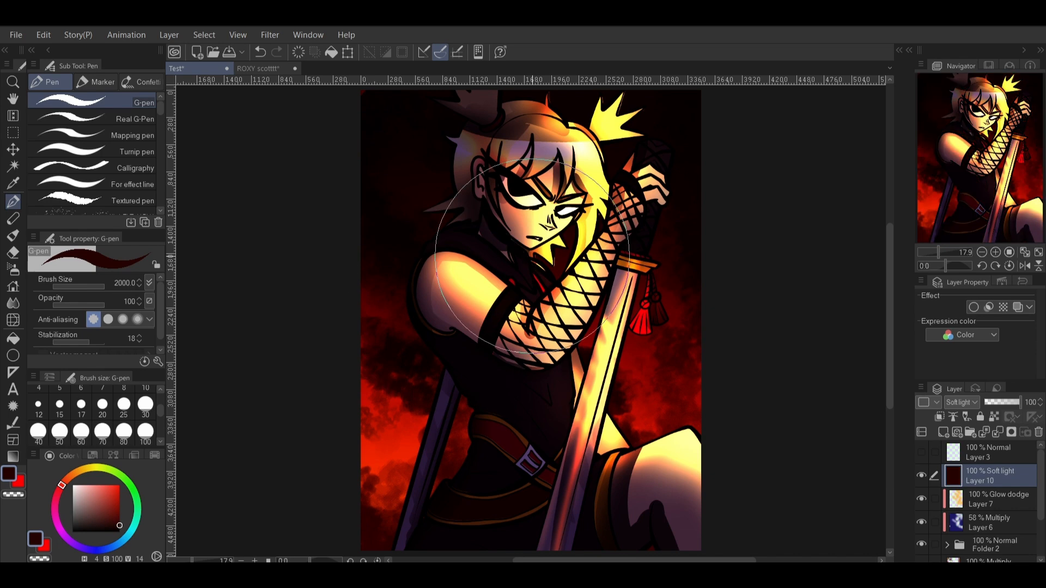
# - Try a muted tone on the Soft light layer and repaint it with dark red at V 42
pyautogui.click(79, 515)
pyautogui.moveTo(653, 175)
pyautogui.mouseDown()
pyautogui.moveTo(540, 158)
pyautogui.moveTo(523, 479)
pyautogui.moveTo(670, 425)
pyautogui.mouseUp()
pyautogui.moveTo(112, 505); pyautogui.dragTo(120, 512)
pyautogui.moveTo(627, 136)
pyautogui.mouseDown()
pyautogui.moveTo(572, 163)
pyautogui.moveTo(471, 518)
pyautogui.moveTo(628, 203)
pyautogui.moveTo(615, 534)
pyautogui.moveTo(479, 155)
pyautogui.mouseUp()
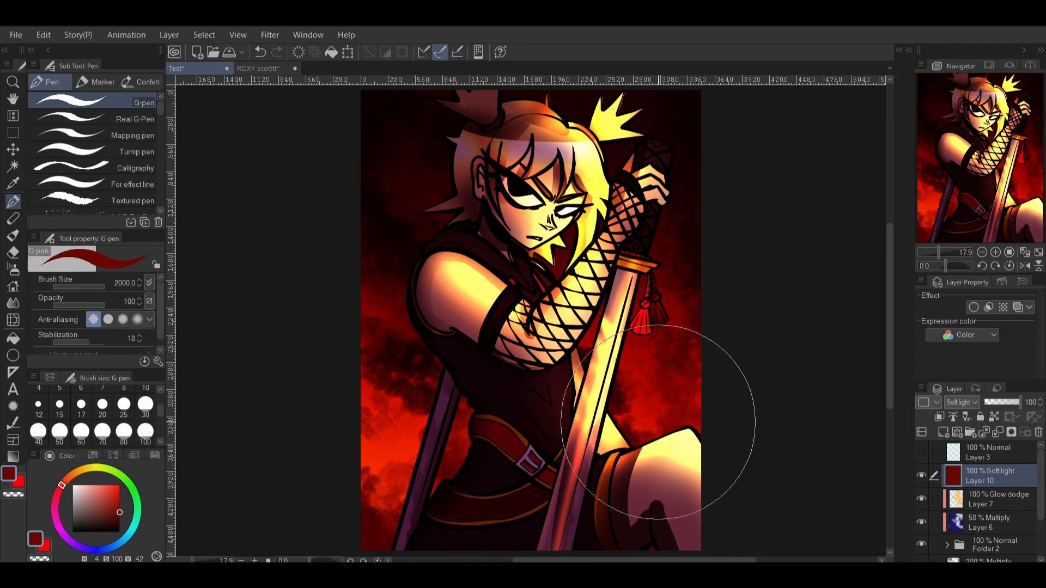
# - Blend a bright orange (H 38) Foreground to transparent gradient diagonally from the canvas's lower-left corner into the Soft light layer
pyautogui.click(119, 486)
pyautogui.click(81, 470)
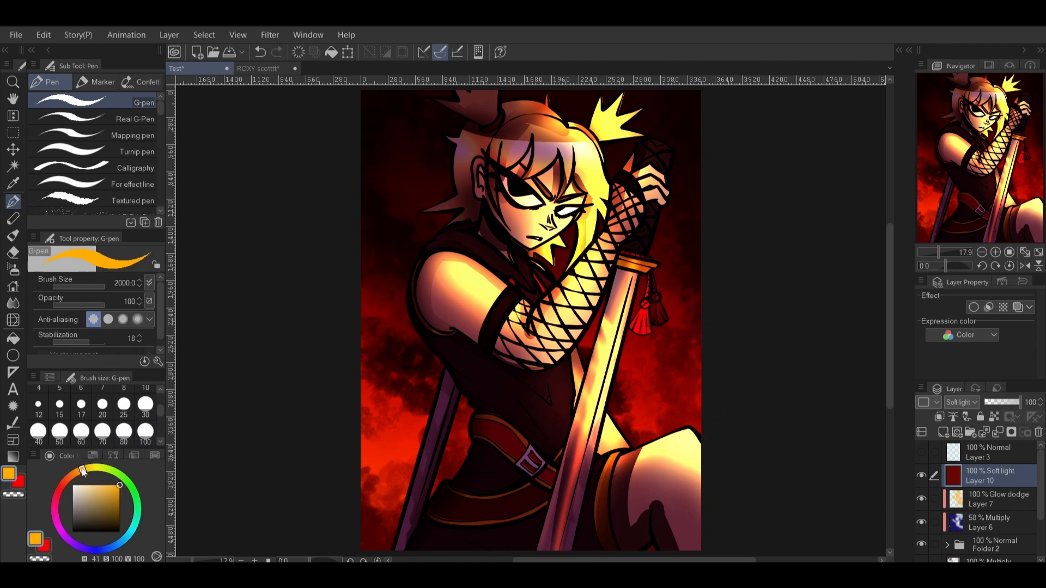
pyautogui.click(13, 457)
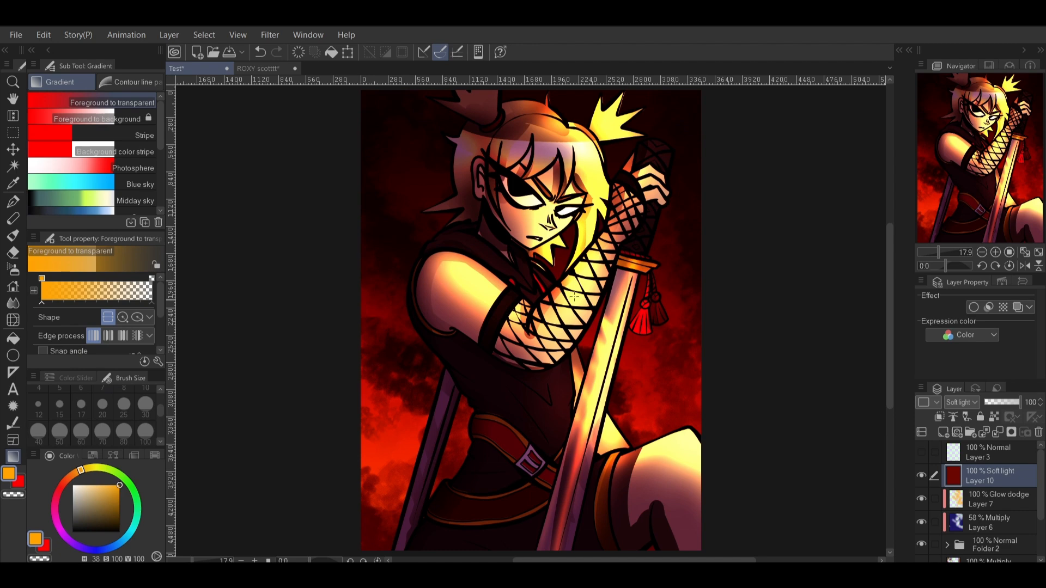
pyautogui.moveTo(936, 254); pyautogui.dragTo(934, 253)
pyautogui.moveTo(533, 499); pyautogui.dragTo(511, 247)
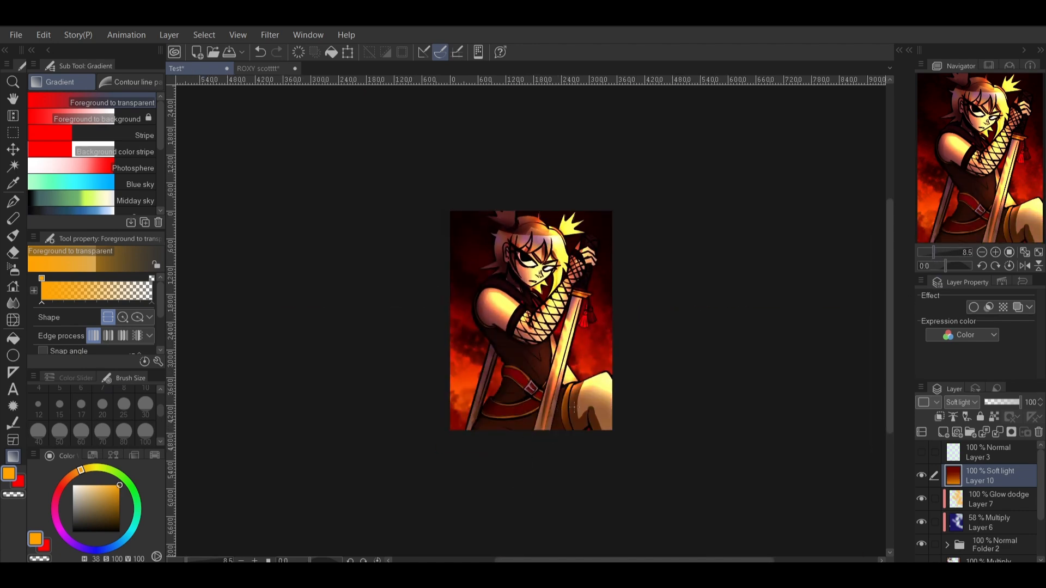
pyautogui.hotkey('ctrl', 'z')
pyautogui.moveTo(459, 474); pyautogui.dragTo(546, 352)
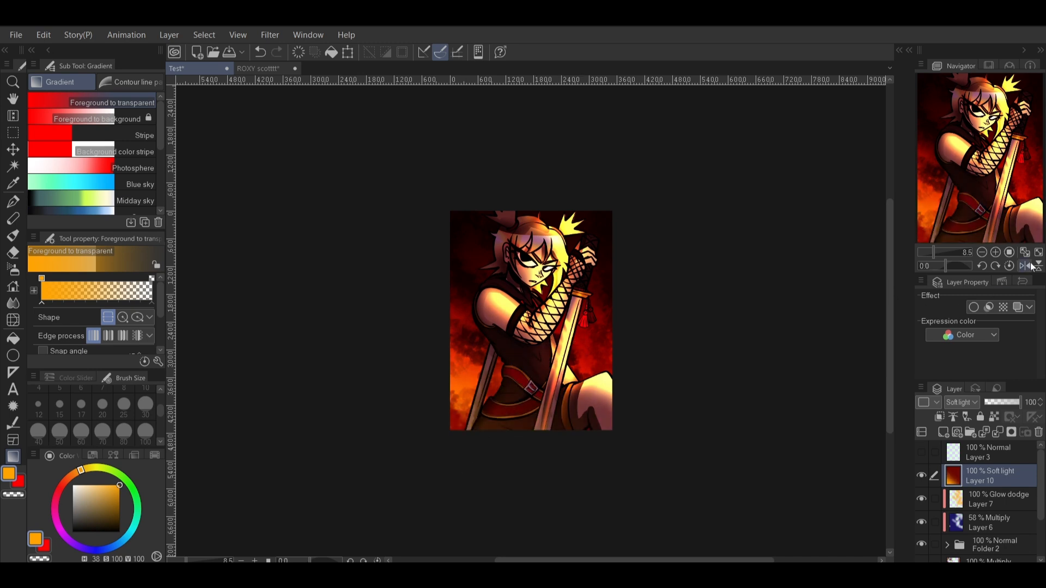
pyautogui.click(1027, 252)
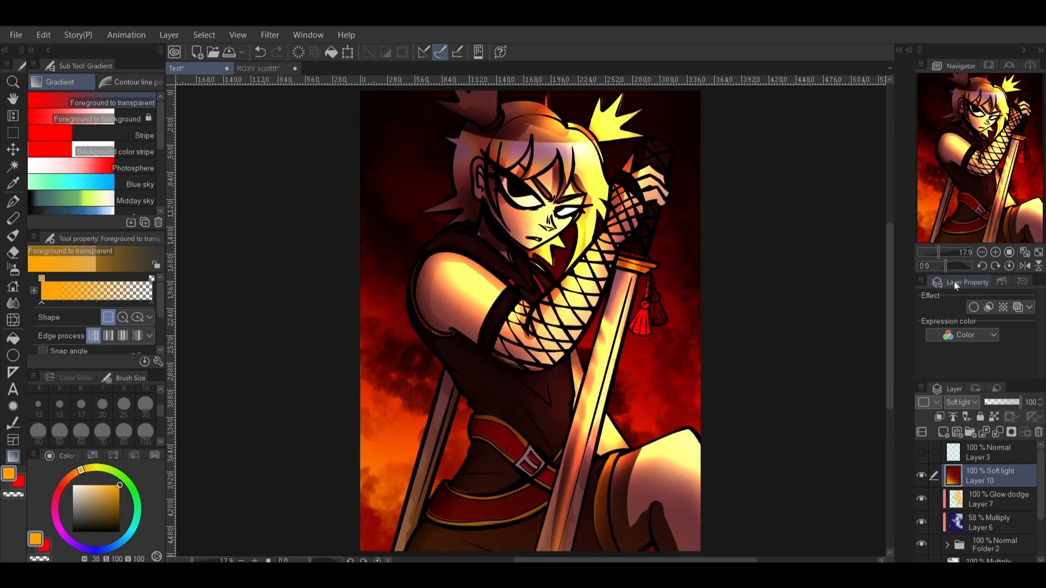
pyautogui.moveTo(322, 188)
pyautogui.mouseDown()
pyautogui.moveTo(575, 245)
pyautogui.moveTo(669, 282)
pyautogui.mouseUp()
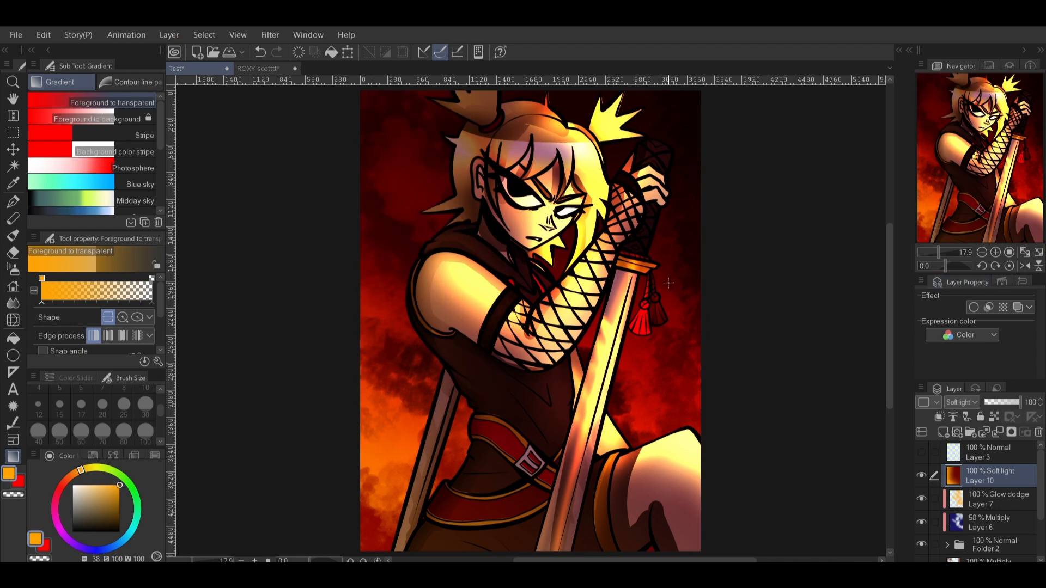
pyautogui.hotkey('ctrl', 'z')
# - Toggle the Soft light layer's visibility to compare the artwork with and without the colour overlay, leaving it shown
pyautogui.click(924, 471)
pyautogui.click(925, 480)
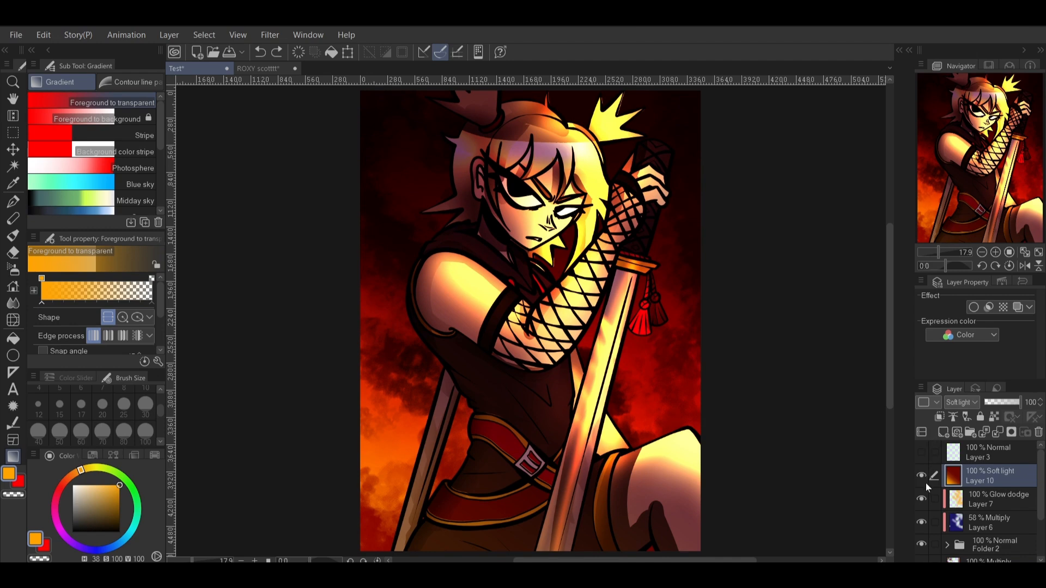
pyautogui.click(926, 482)
pyautogui.click(922, 476)
pyautogui.click(923, 475)
pyautogui.click(923, 475)
# - Try a pale orange Hard airbrush stroke across the character's torso, undo it, and check the Shadow and Soft airbrush settings
pyautogui.click(13, 269)
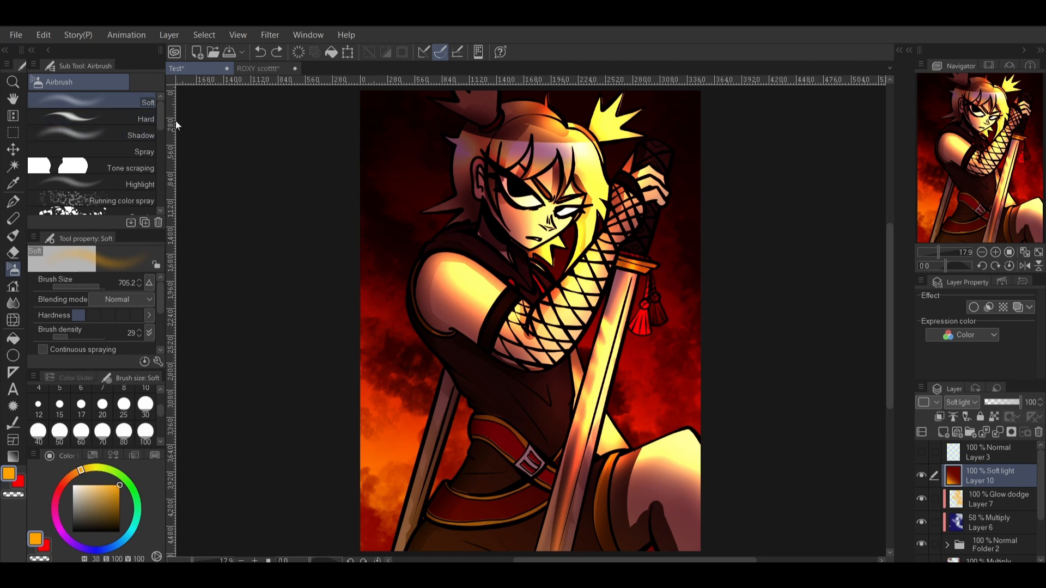
pyautogui.click(146, 117)
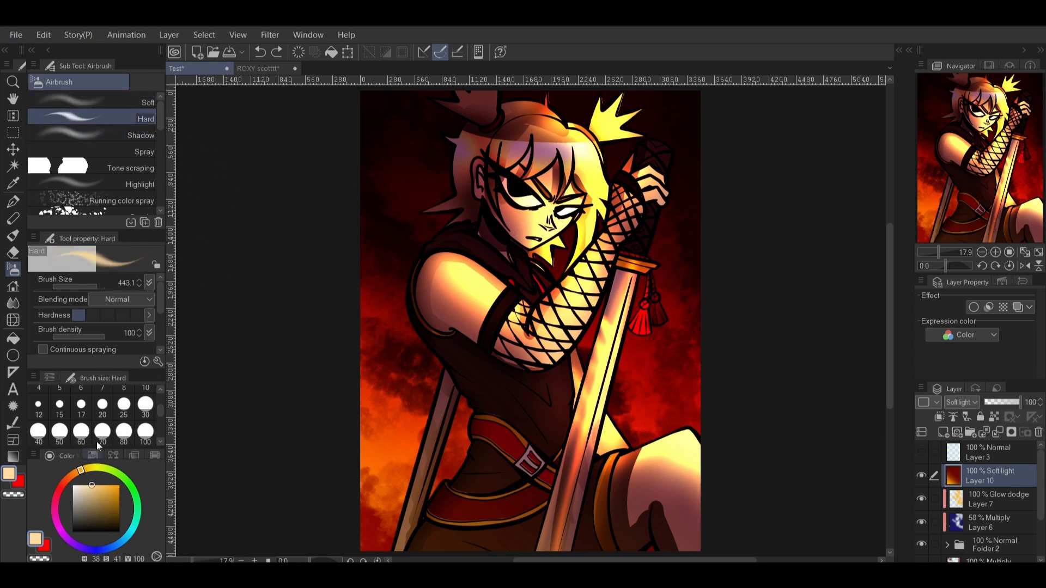
pyautogui.moveTo(481, 372)
pyautogui.mouseDown()
pyautogui.moveTo(539, 479)
pyautogui.moveTo(575, 468)
pyautogui.mouseUp()
pyautogui.hotkey('ctrl', 'z')
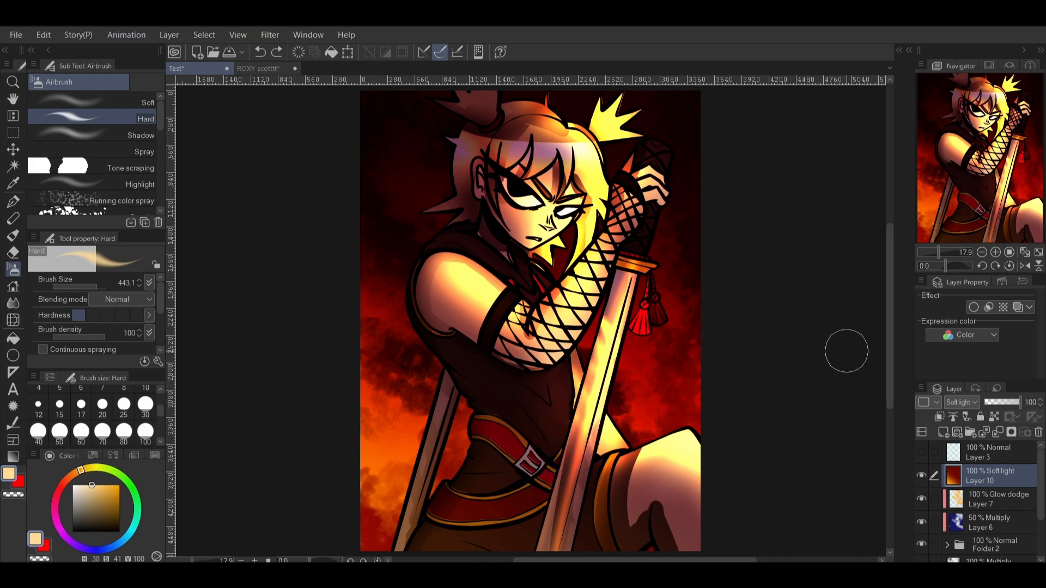
pyautogui.click(139, 99)
pyautogui.click(143, 135)
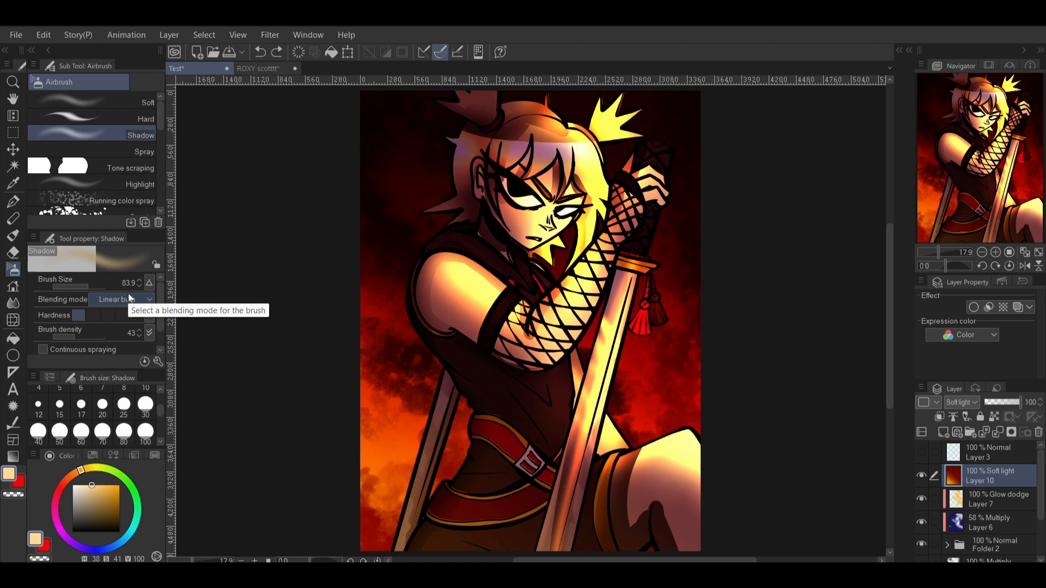
pyautogui.click(137, 101)
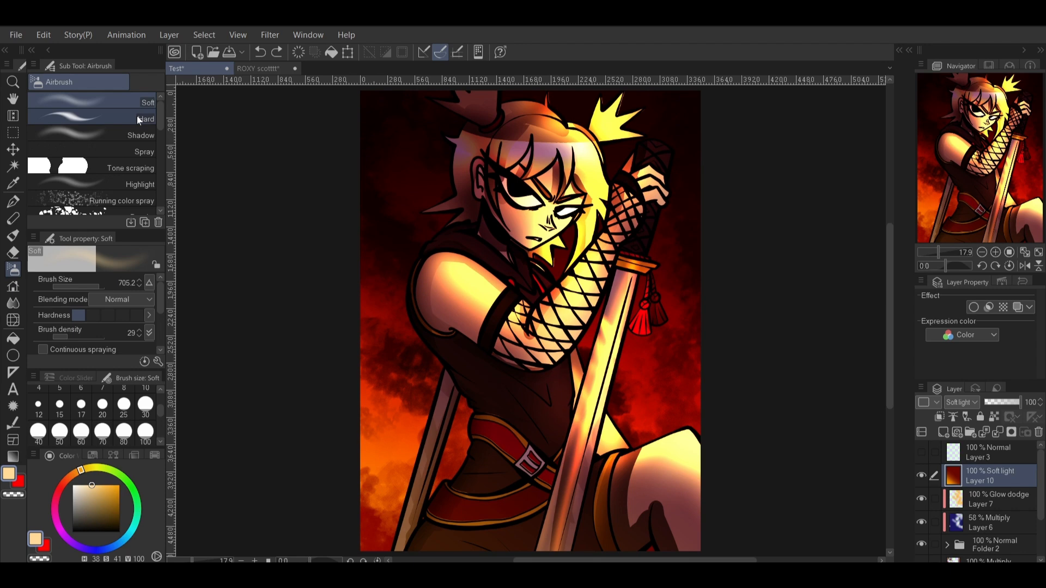
pyautogui.press('e')
# - Switch between the Test and ROXY scotttt documents to compare the two illustrations, ending on Test
pyautogui.click(273, 68)
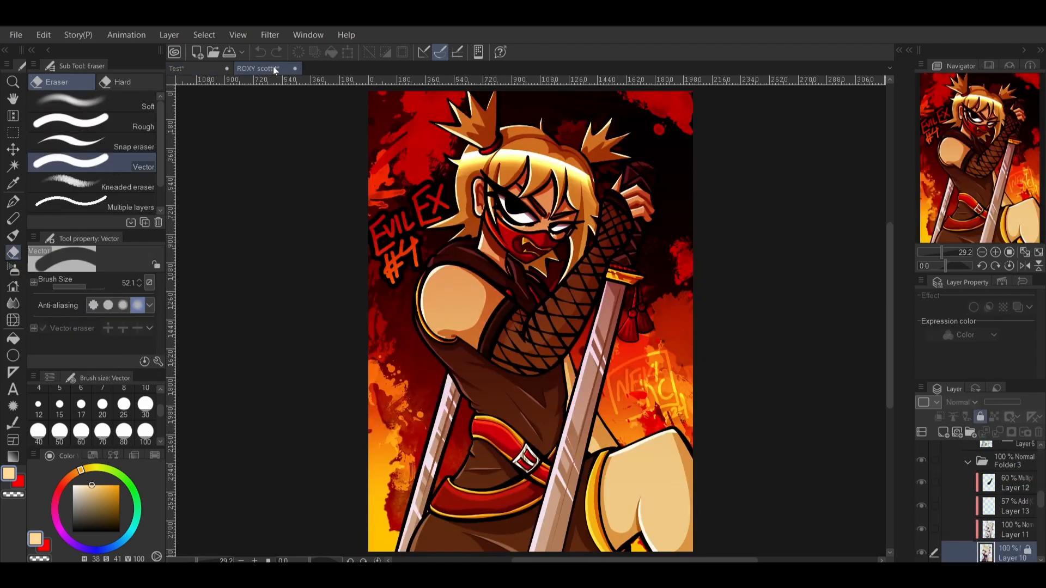
pyautogui.click(217, 72)
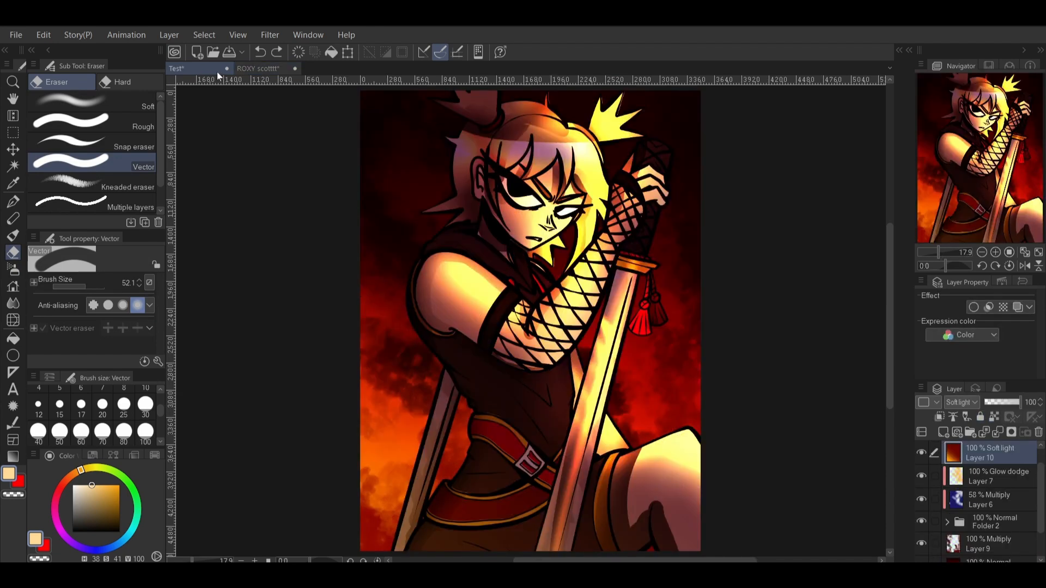
pyautogui.click(270, 68)
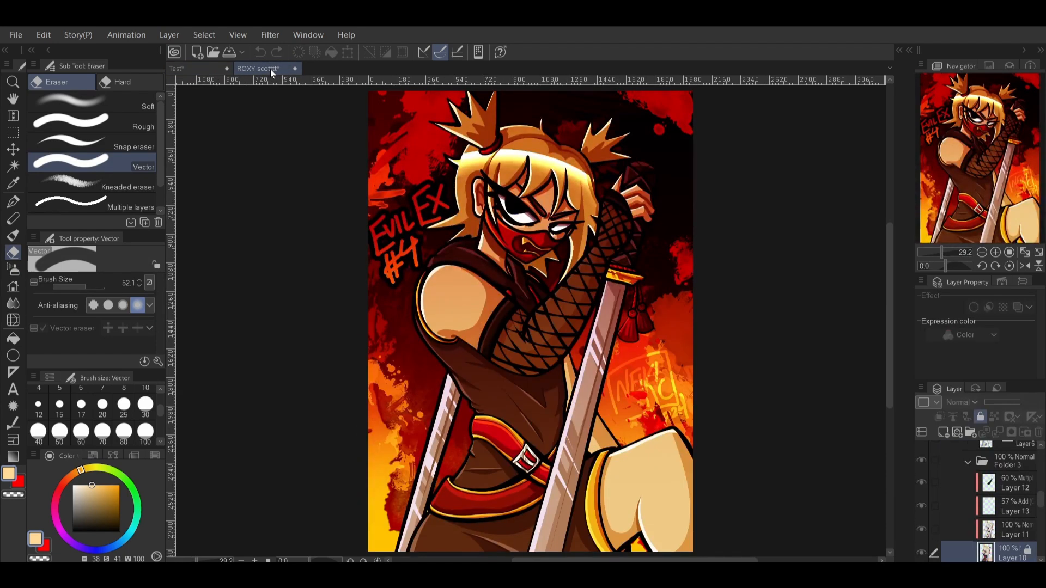
pyautogui.click(195, 69)
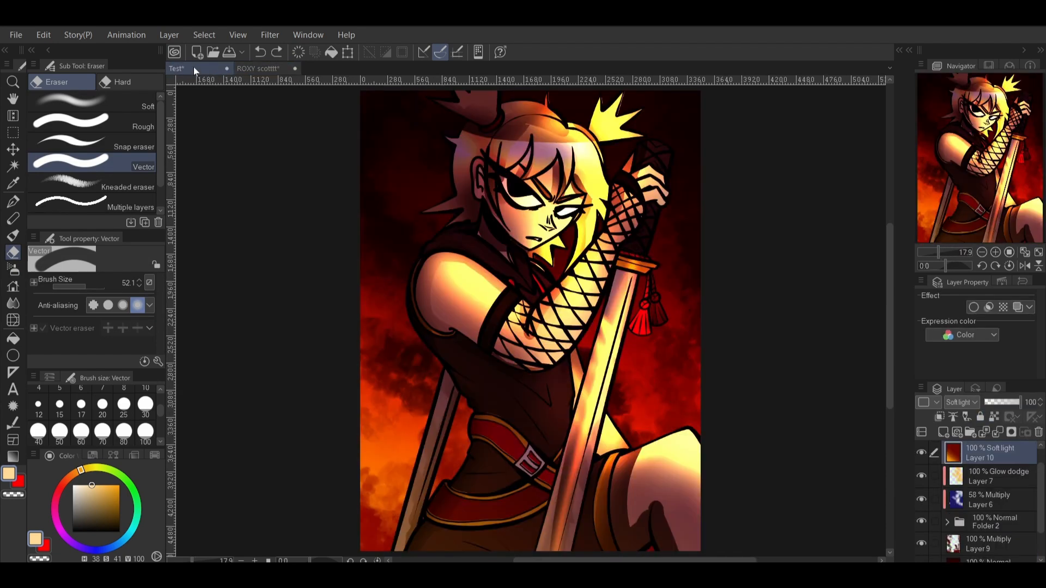
pyautogui.click(270, 66)
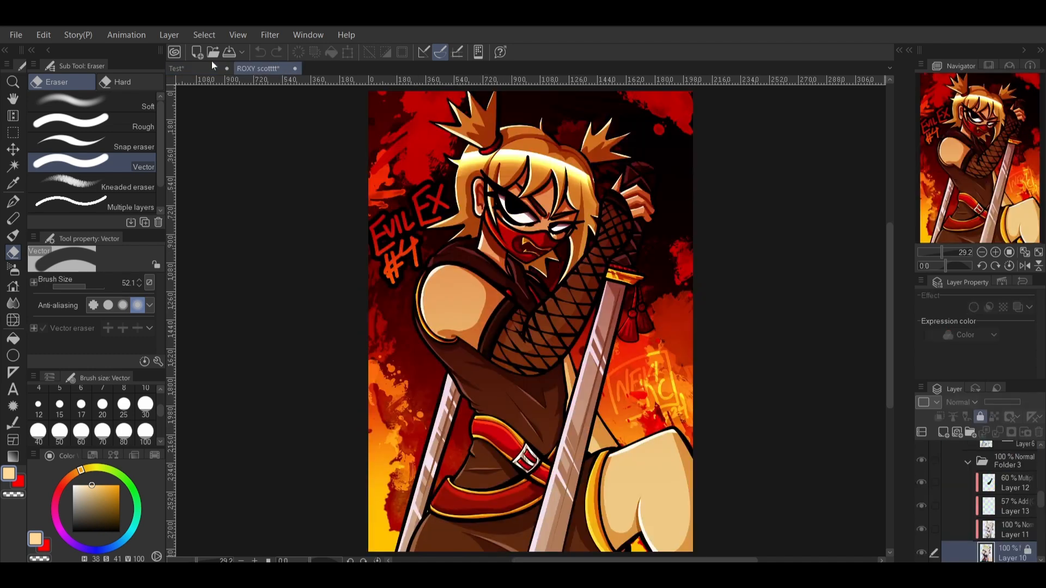
pyautogui.click(184, 68)
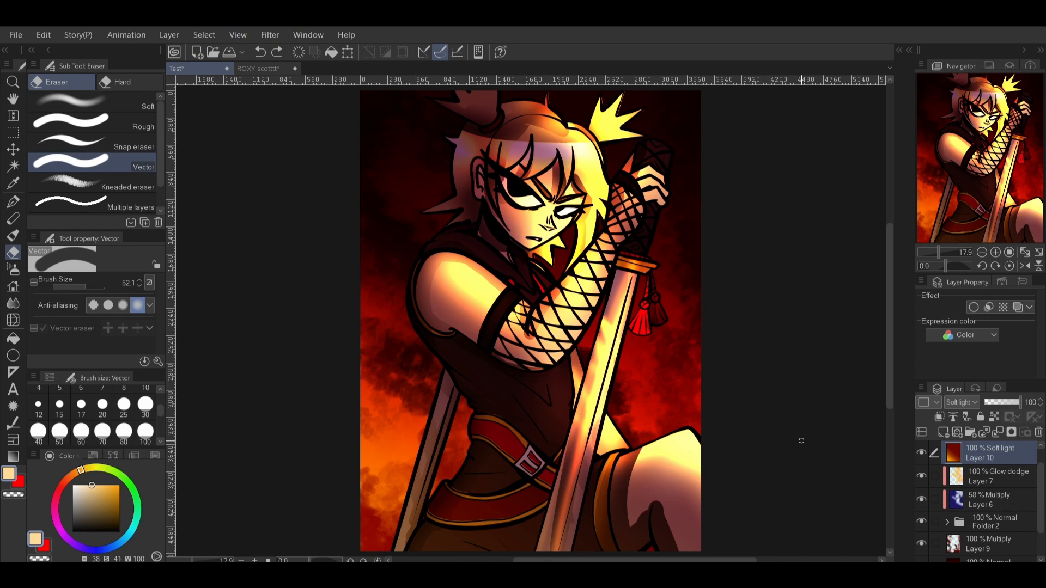
# - Add a Normal layer above the Soft light layer and set the G-pen to bright orange, size 635.4 and opacity 60
pyautogui.moveTo(91, 485); pyautogui.dragTo(146, 458)
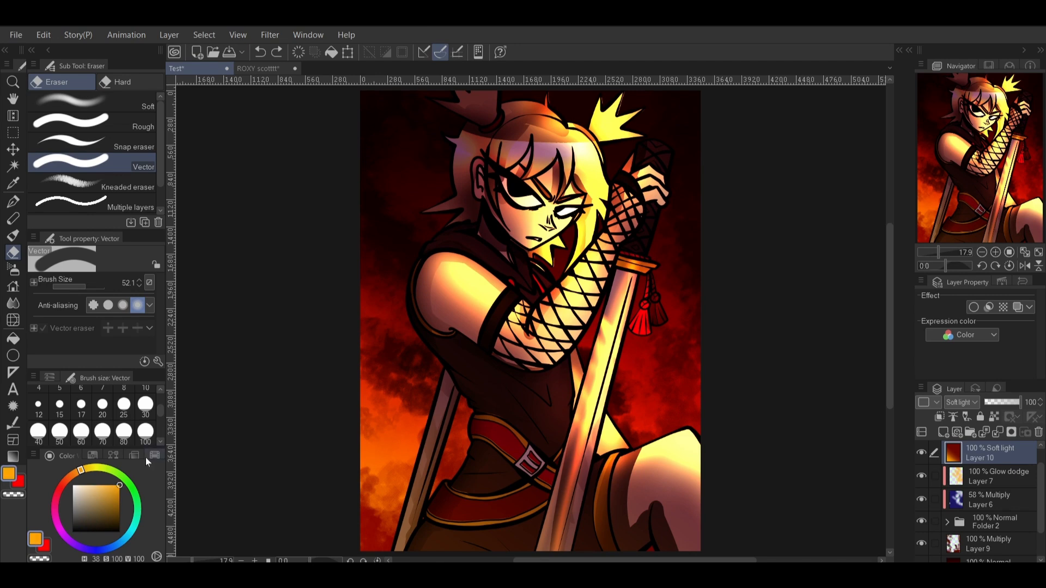
pyautogui.click(18, 202)
pyautogui.click(943, 435)
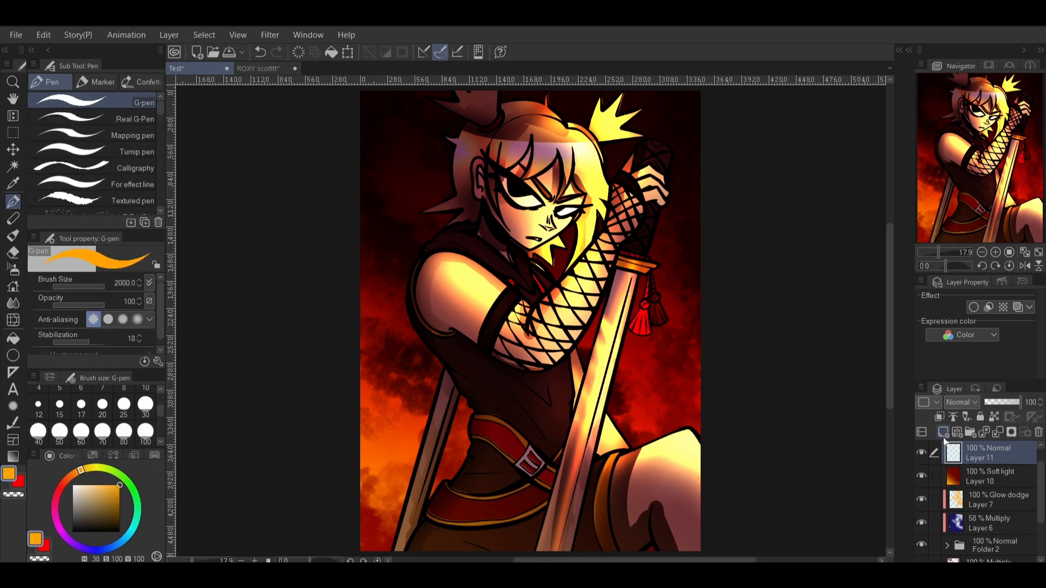
pyautogui.click(90, 302)
pyautogui.click(101, 286)
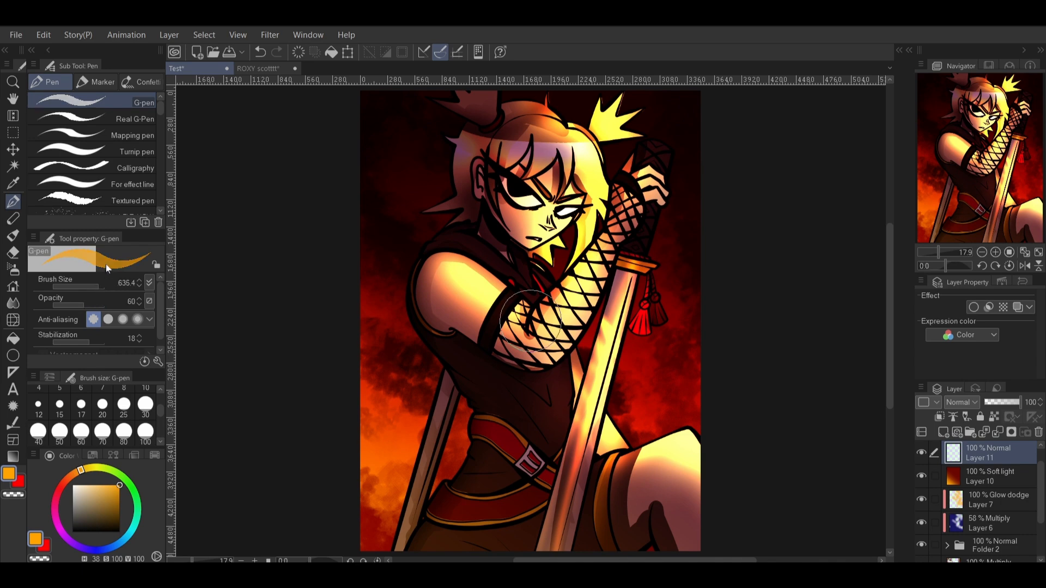
# - Test two overlapping translucent orange dabs below the character's shoulder and undo them
pyautogui.click(407, 351)
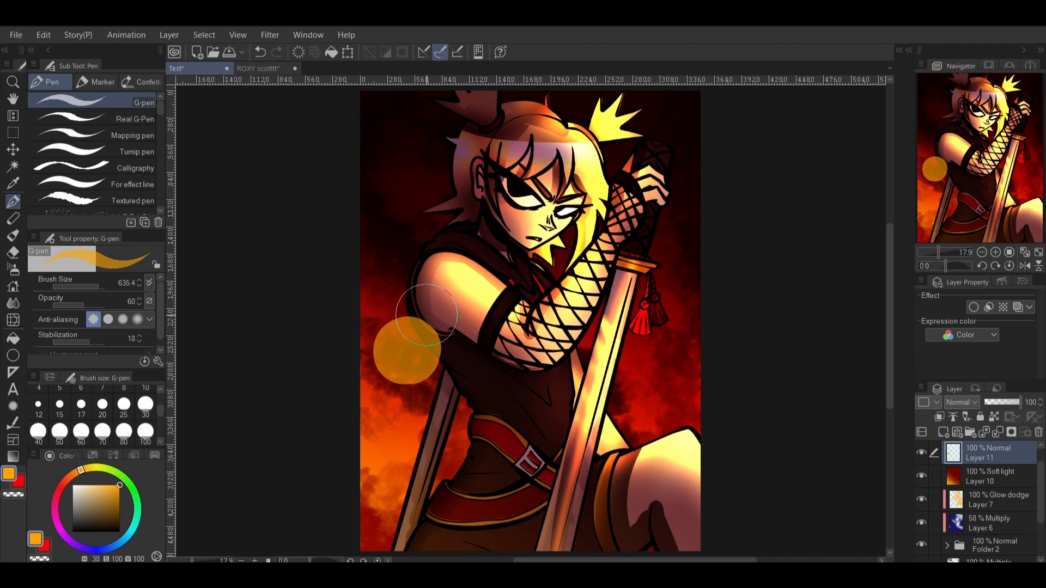
pyautogui.click(439, 368)
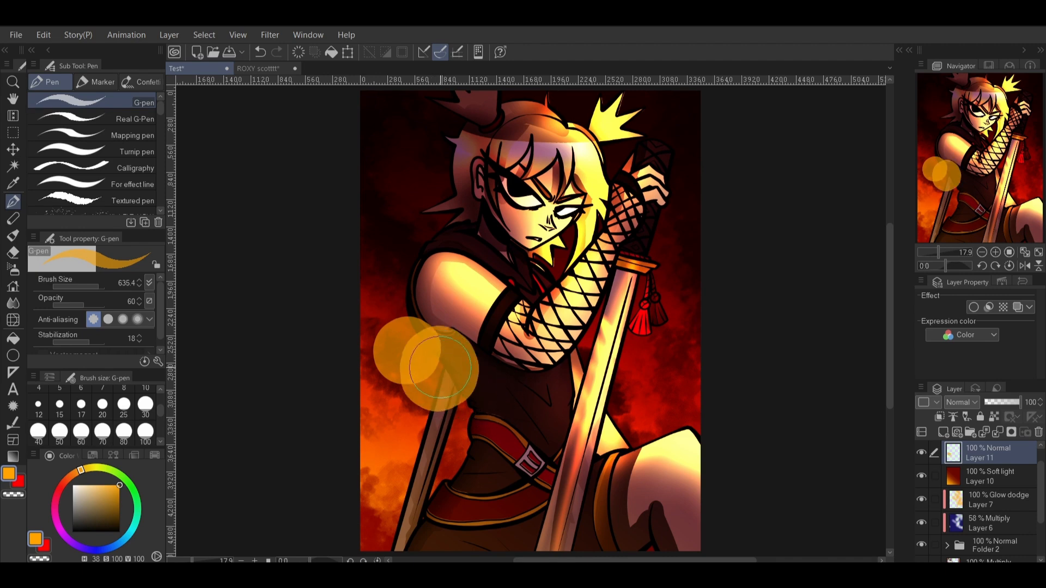
pyautogui.hotkey('ctrl', 'z')
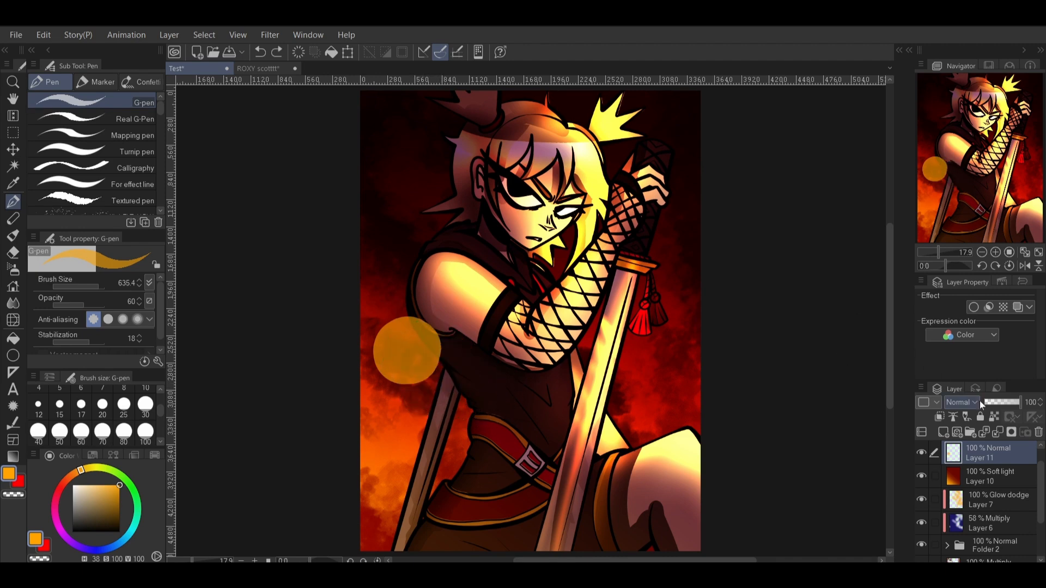
pyautogui.hotkey('ctrl', 'z')
# - Try orange dabs at full brush opacity with the layer at 62% opacity, undo them, and restore the layer to 100%
pyautogui.click(106, 302)
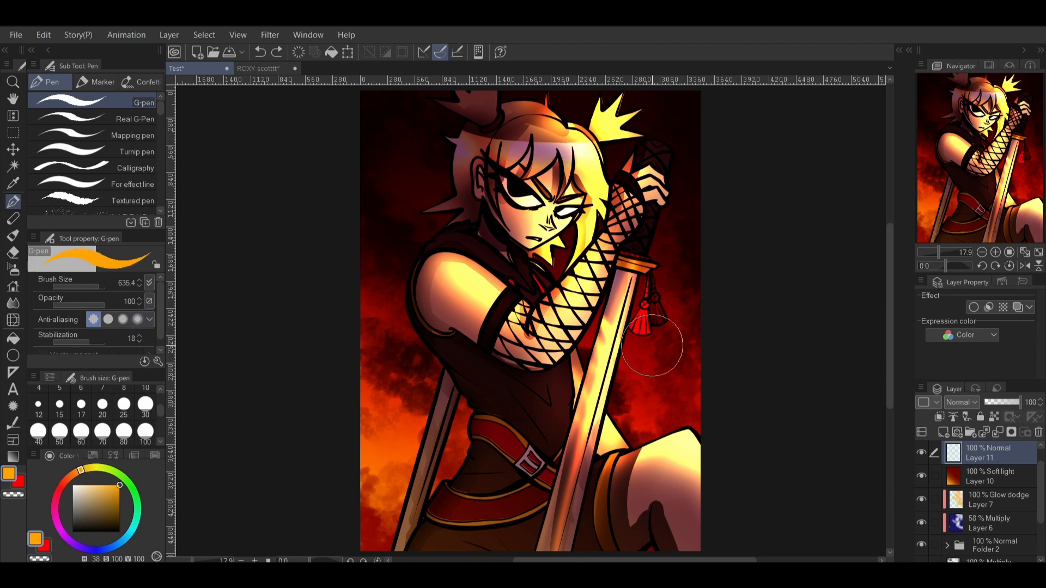
pyautogui.click(1007, 403)
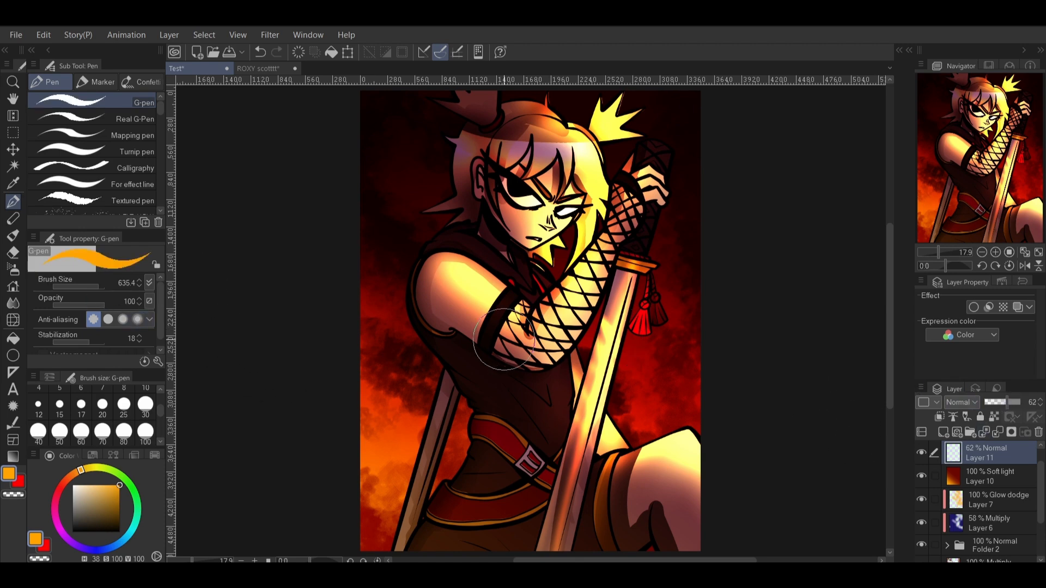
pyautogui.click(454, 333)
pyautogui.click(517, 349)
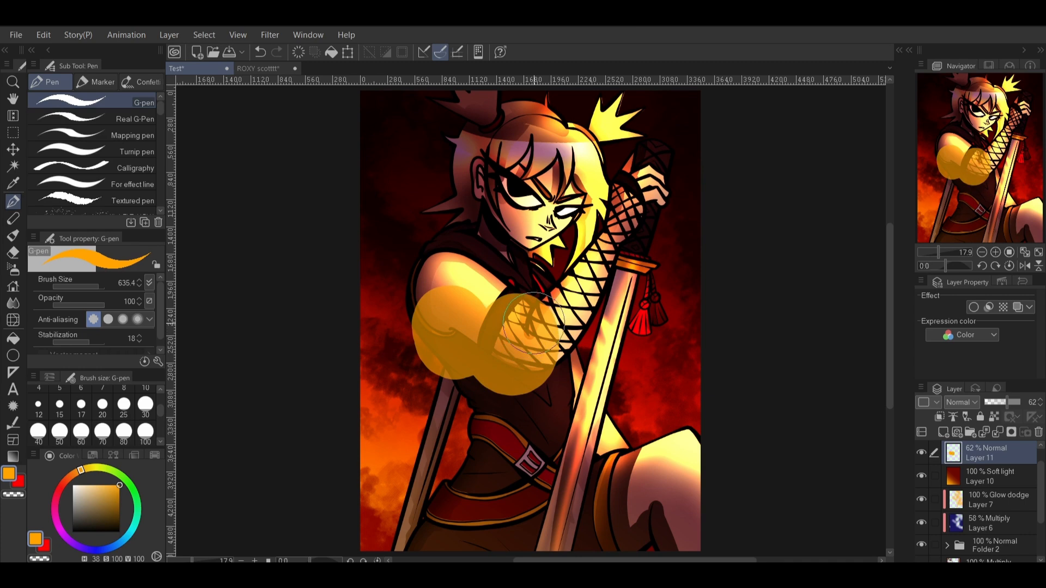
pyautogui.hotkey('ctrl', 'z')
pyautogui.hotkey('ctrl', 'z')
pyautogui.click(1017, 402)
# - Set the G-pen opacity to 61 and dab a large orange circle in the upper-left background and a small one beside the sword
pyautogui.click(86, 307)
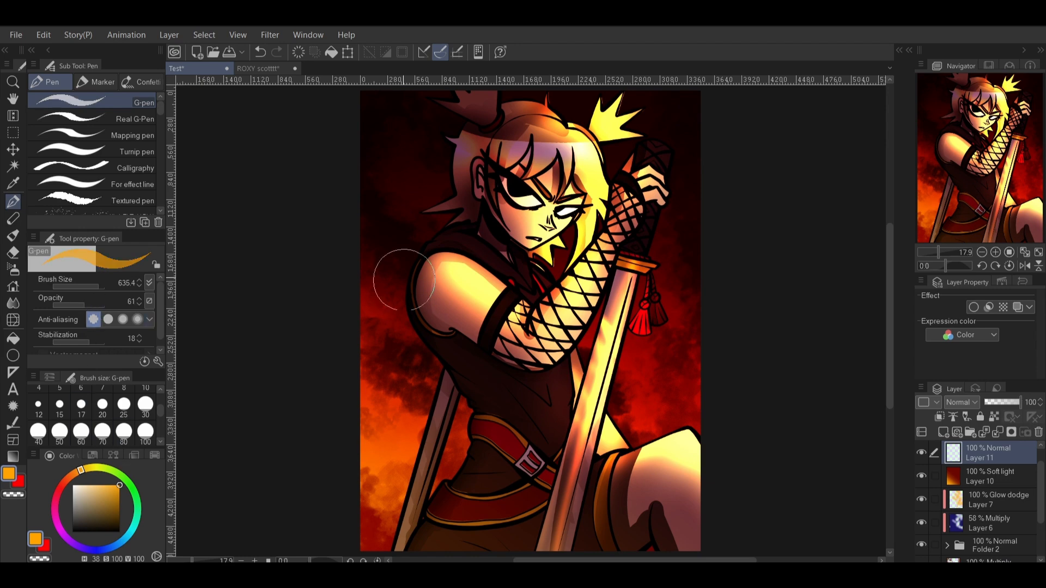
pyautogui.click(400, 133)
pyautogui.click(673, 379)
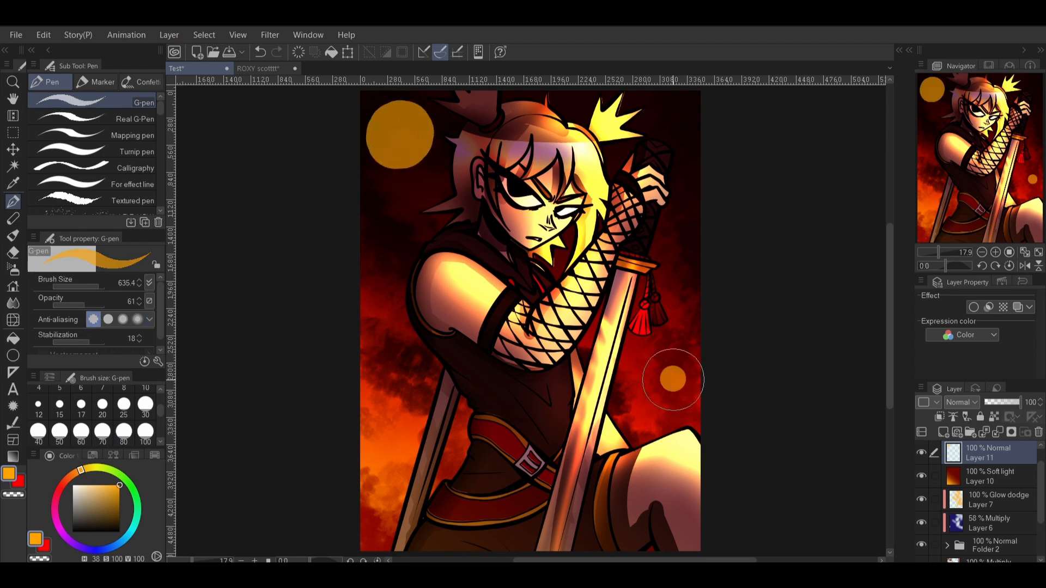
pyautogui.click(391, 460)
pyautogui.hotkey('ctrl', 'z')
# - Sample red from the artwork and dab translucent red circles around the background, beside the hair and on the character's knee
pyautogui.keyDown('alt'); pyautogui.click(394, 455); pyautogui.keyUp('alt')
pyautogui.click(406, 433)
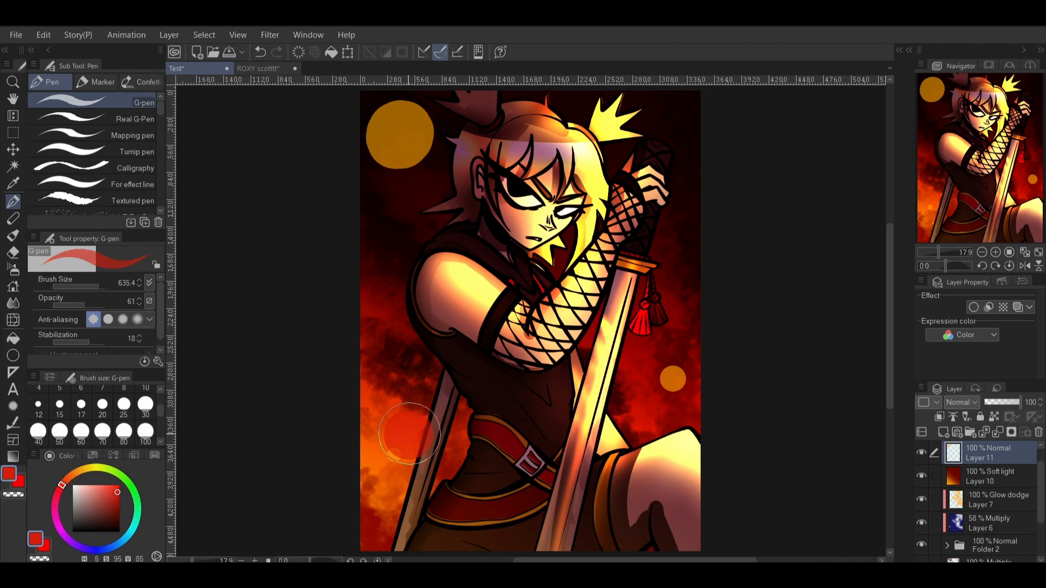
pyautogui.click(395, 193)
pyautogui.click(438, 128)
pyautogui.click(681, 330)
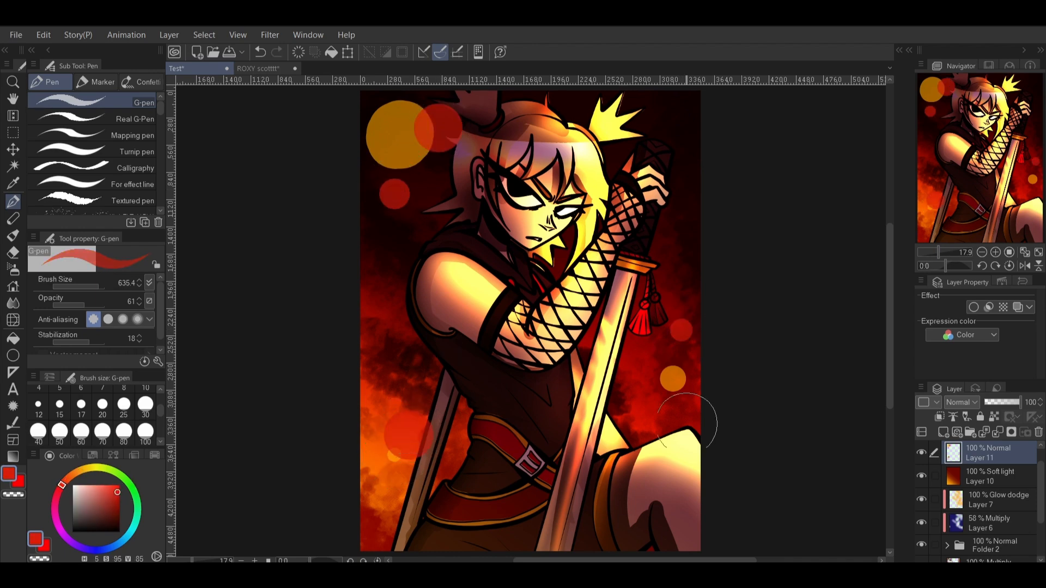
pyautogui.click(664, 463)
# - Change the colour to pale orange (H 25, S 38, V 100) and dab circles in the upper-right corner, above the shoulder and beside the sword
pyautogui.click(71, 475)
pyautogui.click(90, 485)
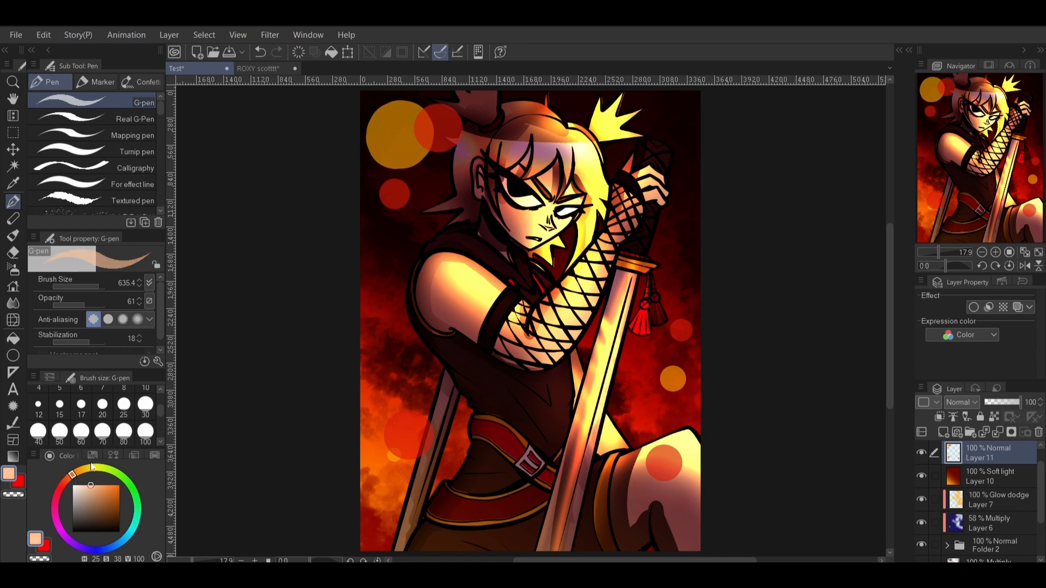
pyautogui.click(679, 119)
pyautogui.click(413, 260)
pyautogui.click(678, 266)
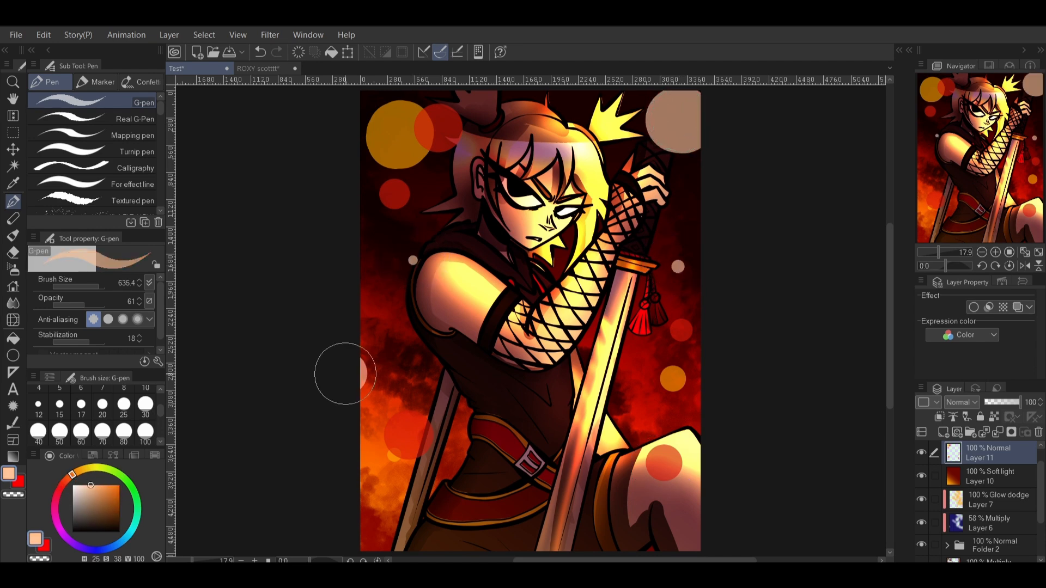
# - Dab pale orange circles along the side edges, near the lower sword tip and beside the blade, and set the circle layer to Glow dodge
pyautogui.click(350, 372)
pyautogui.click(396, 523)
pyautogui.click(695, 502)
pyautogui.click(669, 383)
pyautogui.click(669, 381)
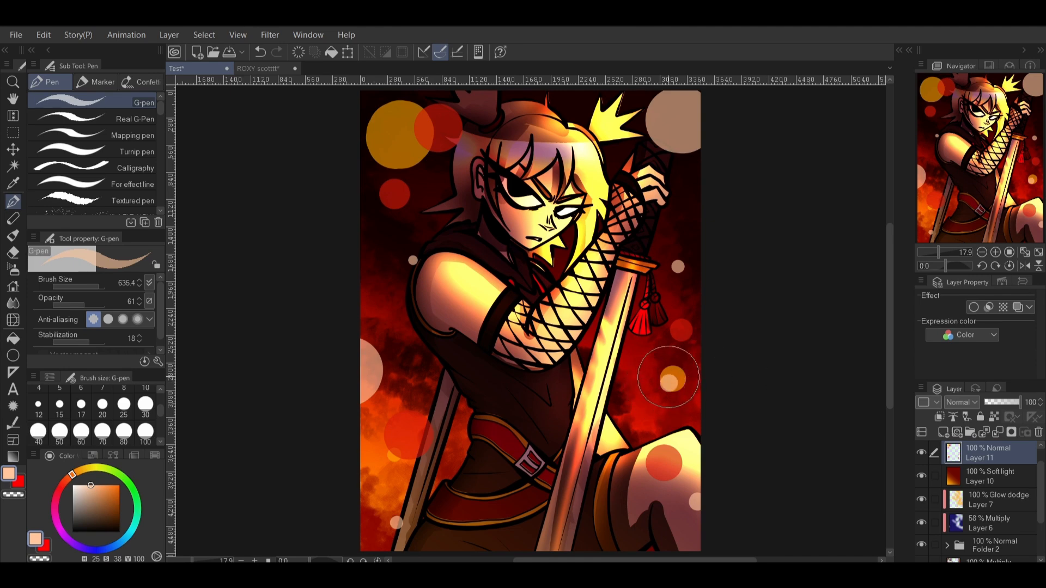
pyautogui.click(969, 402)
pyautogui.click(978, 153)
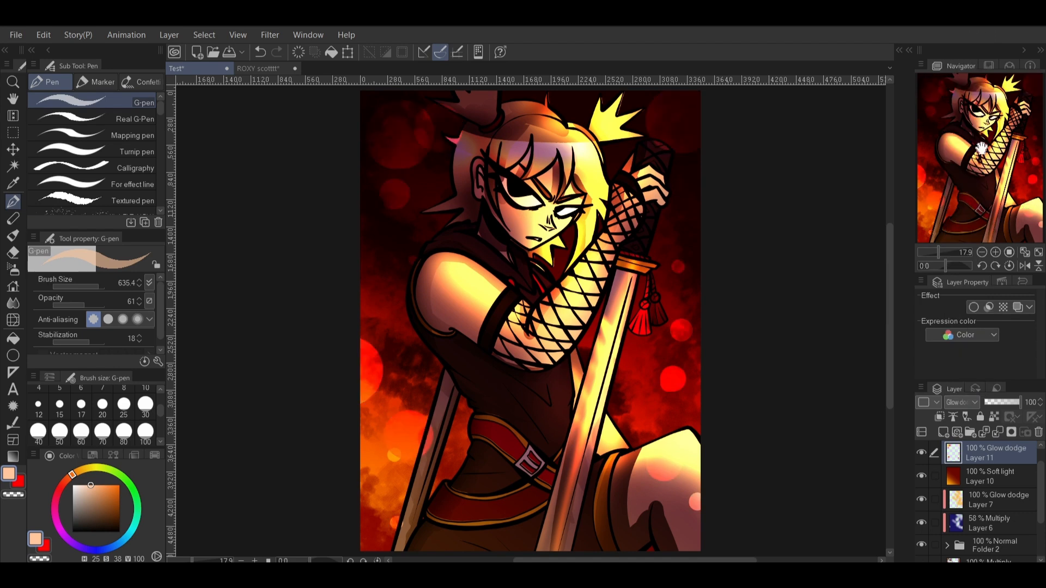
pyautogui.click(269, 36)
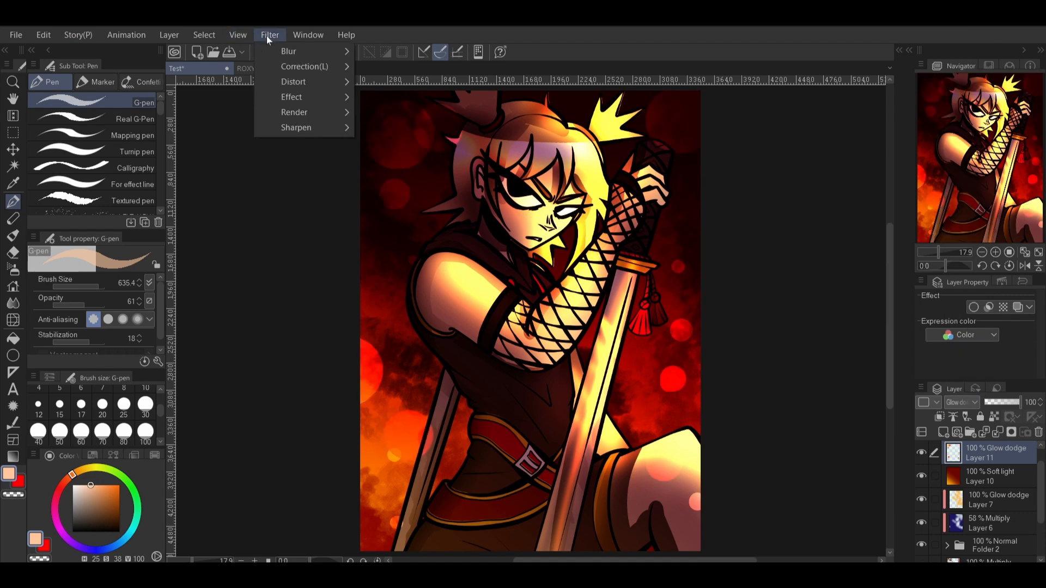
pyautogui.moveTo(327, 52)
pyautogui.click(411, 53)
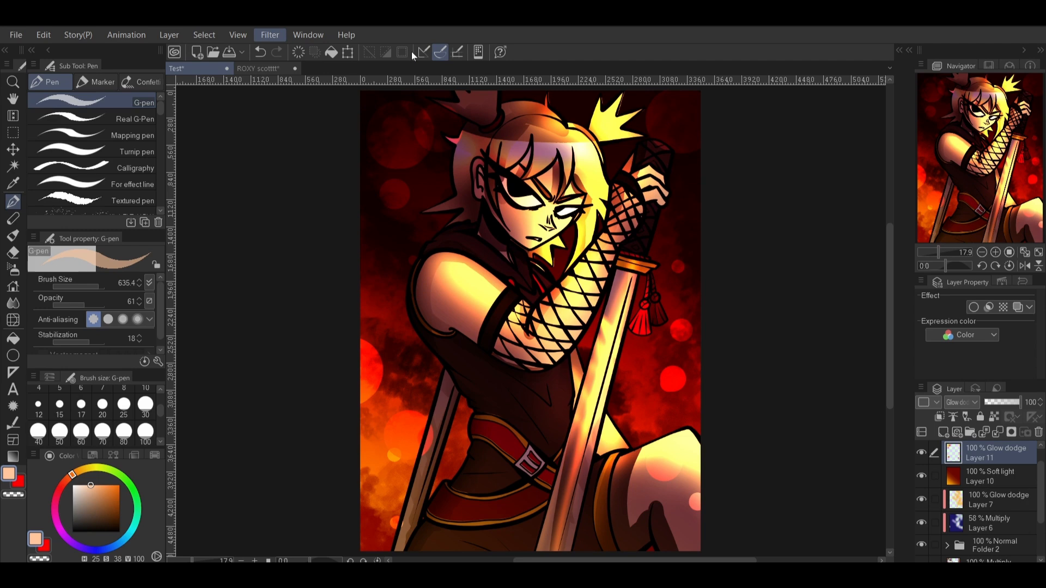
pyautogui.hotkey('ctrl', 'z')
# - Apply a Gaussian blur with strength 34.41 to the light circles layer
pyautogui.click(271, 36)
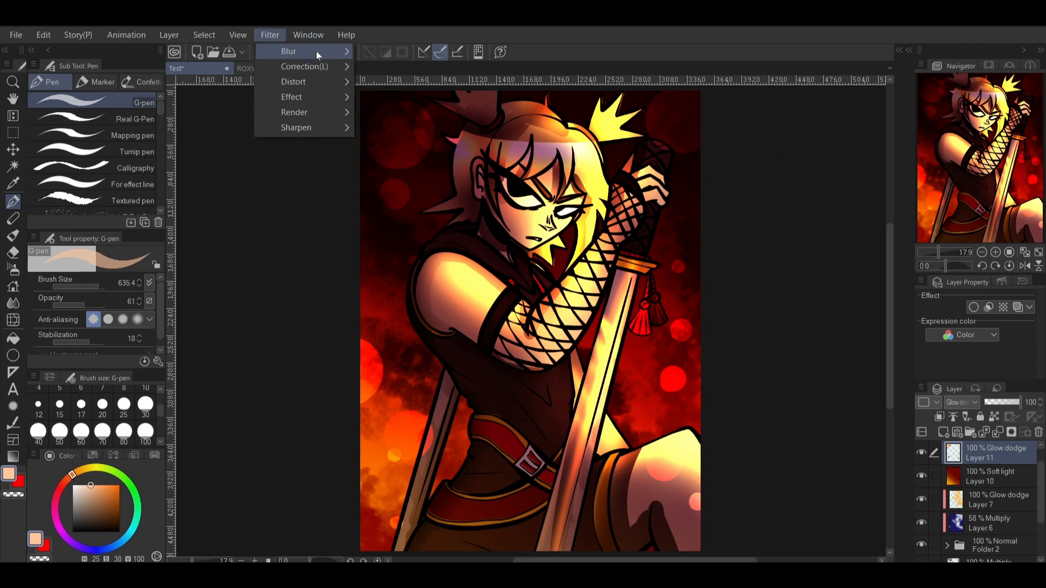
pyautogui.moveTo(316, 51)
pyautogui.click(409, 84)
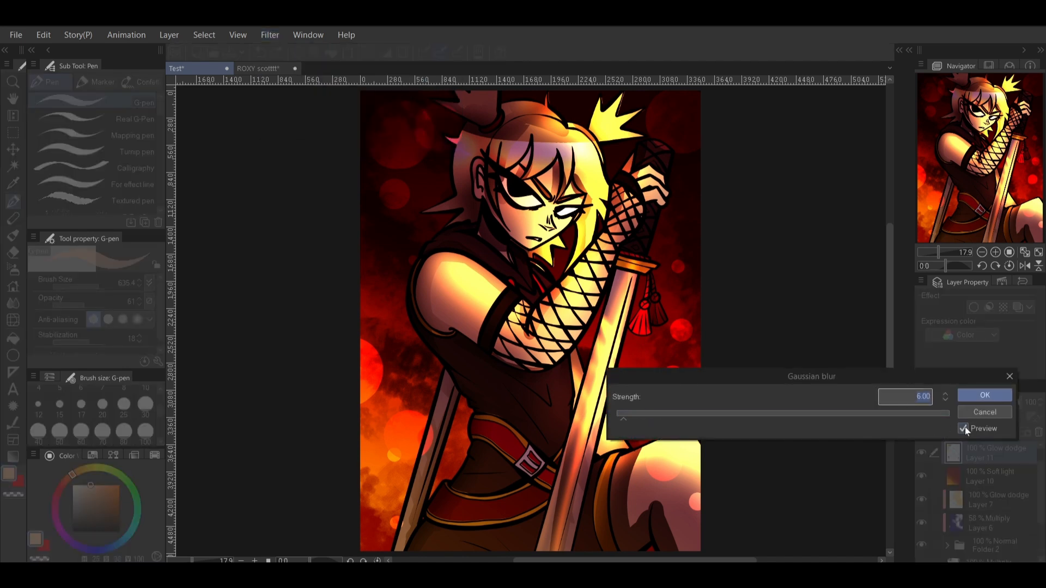
pyautogui.click(656, 412)
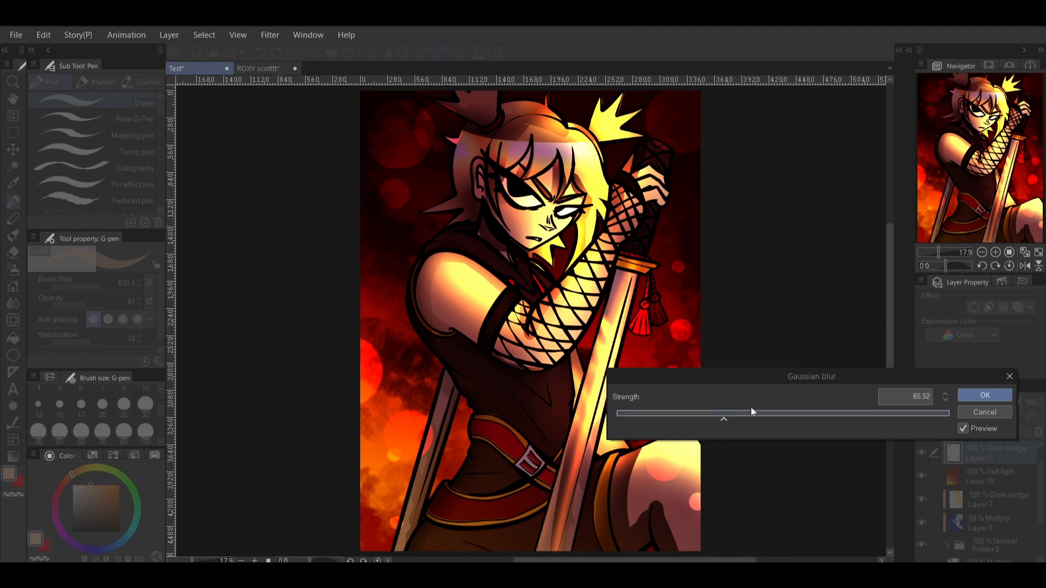
pyautogui.click(671, 413)
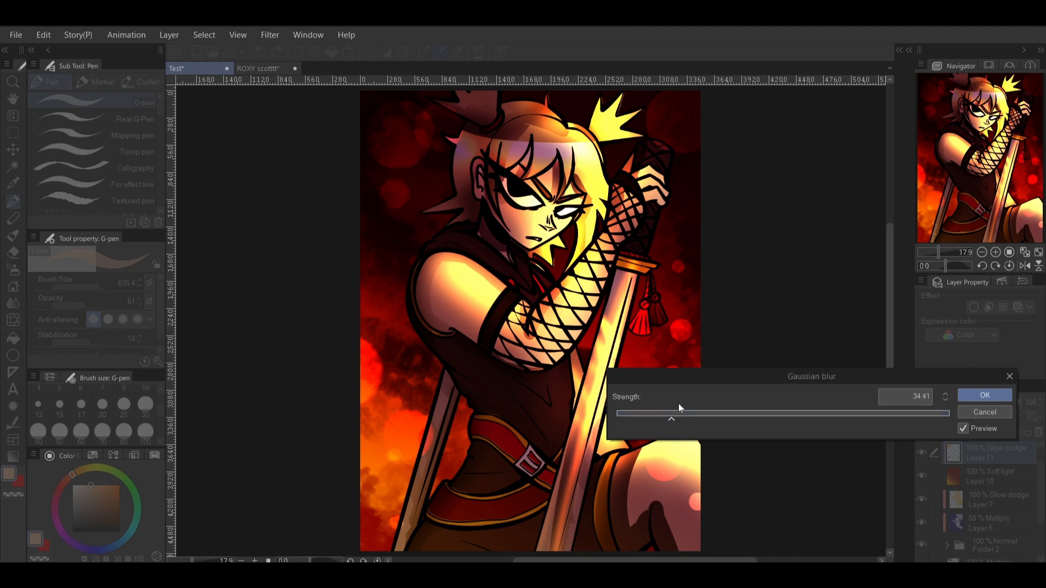
pyautogui.click(1003, 395)
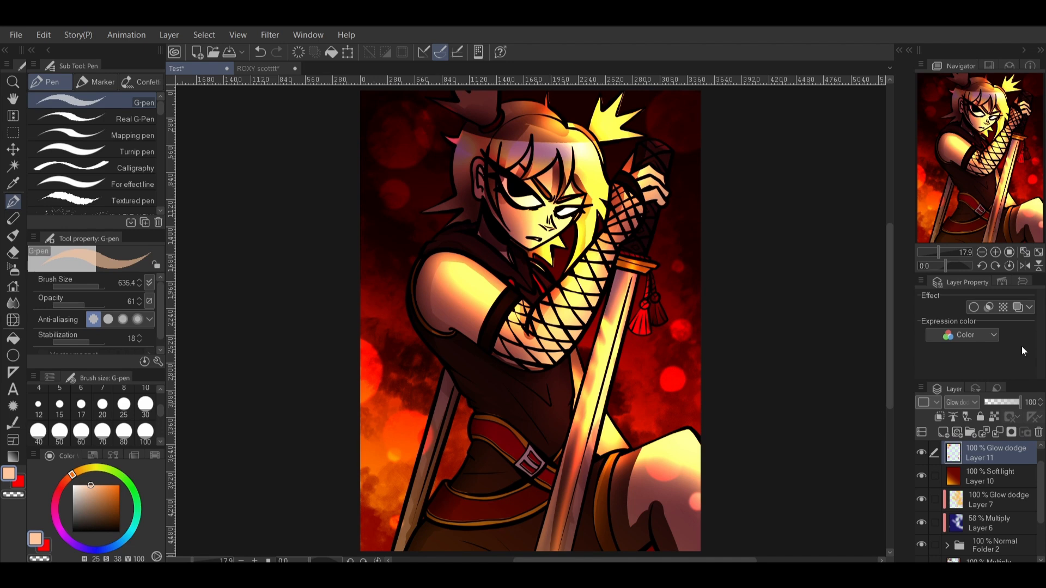
# - Choose white at G-pen opacity 100, add a new layer, and set up the Marker pen with brush size 64.1
pyautogui.moveTo(79, 493); pyautogui.dragTo(72, 484)
pyautogui.moveTo(87, 304); pyautogui.dragTo(124, 292)
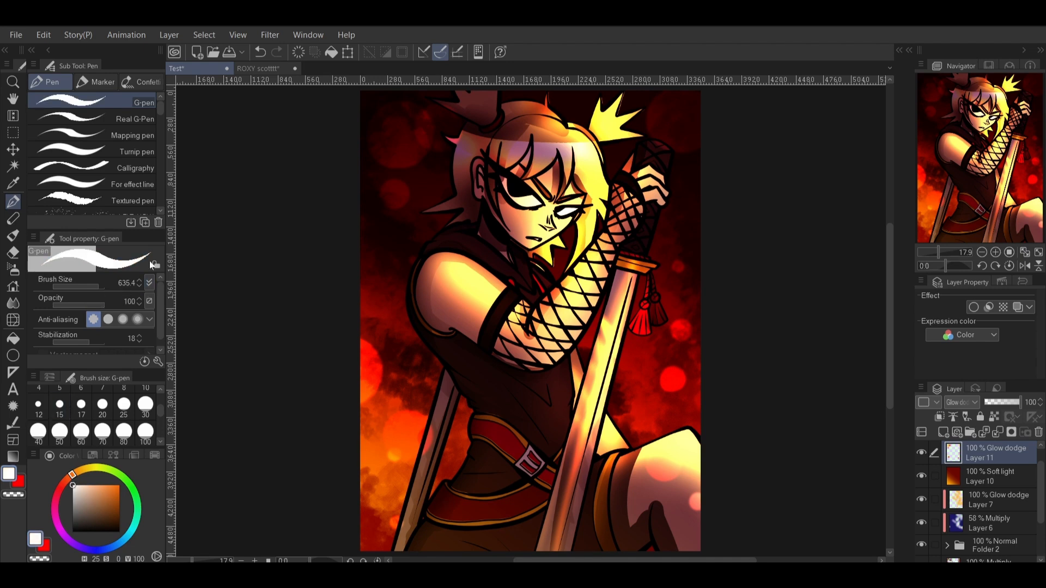
pyautogui.click(943, 432)
pyautogui.click(92, 82)
pyautogui.moveTo(82, 288); pyautogui.dragTo(79, 284)
pyautogui.click(83, 283)
# - Handwrite the artist's signature in white across the middle of the character on the new layer
pyautogui.moveTo(406, 322)
pyautogui.mouseDown()
pyautogui.moveTo(430, 306)
pyautogui.moveTo(421, 252)
pyautogui.mouseUp()
pyautogui.moveTo(442, 293); pyautogui.dragTo(479, 289)
pyautogui.click(468, 239)
pyautogui.moveTo(483, 235)
pyautogui.mouseDown()
pyautogui.moveTo(496, 288)
pyautogui.moveTo(525, 282)
pyautogui.mouseUp()
pyautogui.click(518, 229)
pyautogui.click(543, 273)
pyautogui.moveTo(560, 232); pyautogui.dragTo(569, 271)
pyautogui.moveTo(597, 221); pyautogui.dragTo(600, 269)
pyautogui.moveTo(627, 213); pyautogui.dragTo(637, 250)
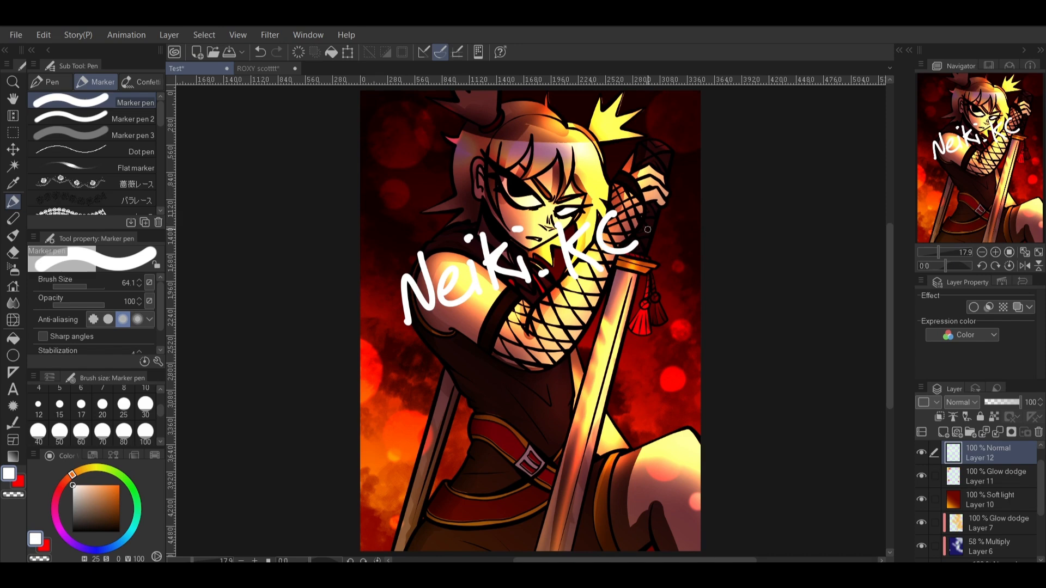
# - Try the signature layer in Overlay mode, shrink it onto the background beside the sword, and undo the transformation
pyautogui.click(959, 402)
pyautogui.click(976, 187)
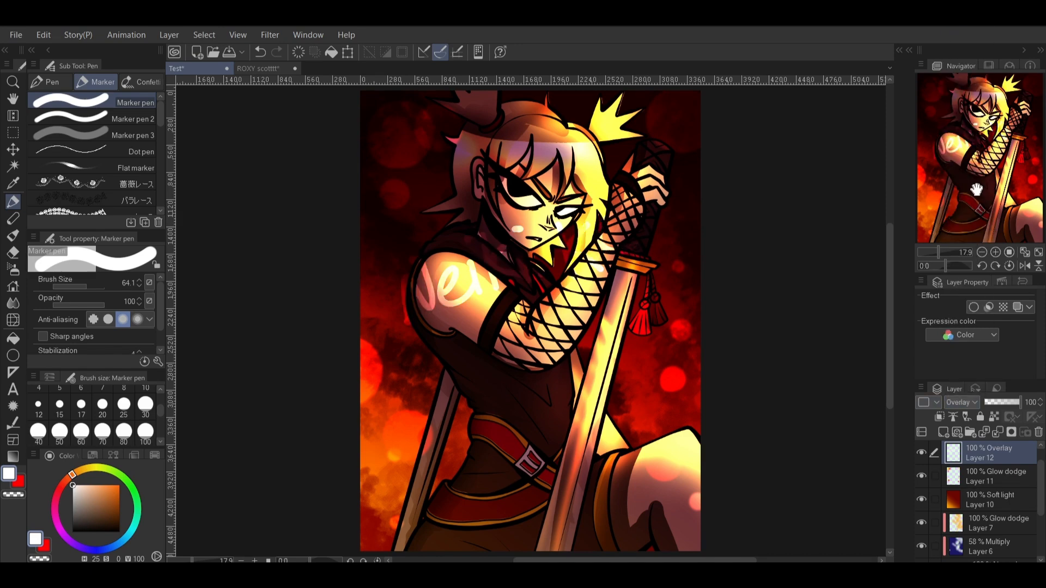
pyautogui.hotkey('ctrl', 't')
pyautogui.moveTo(590, 262); pyautogui.dragTo(578, 428)
pyautogui.moveTo(646, 425); pyautogui.dragTo(505, 437)
pyautogui.moveTo(473, 433); pyautogui.dragTo(705, 370)
pyautogui.moveTo(636, 376); pyautogui.dragTo(657, 395)
pyautogui.click(633, 437)
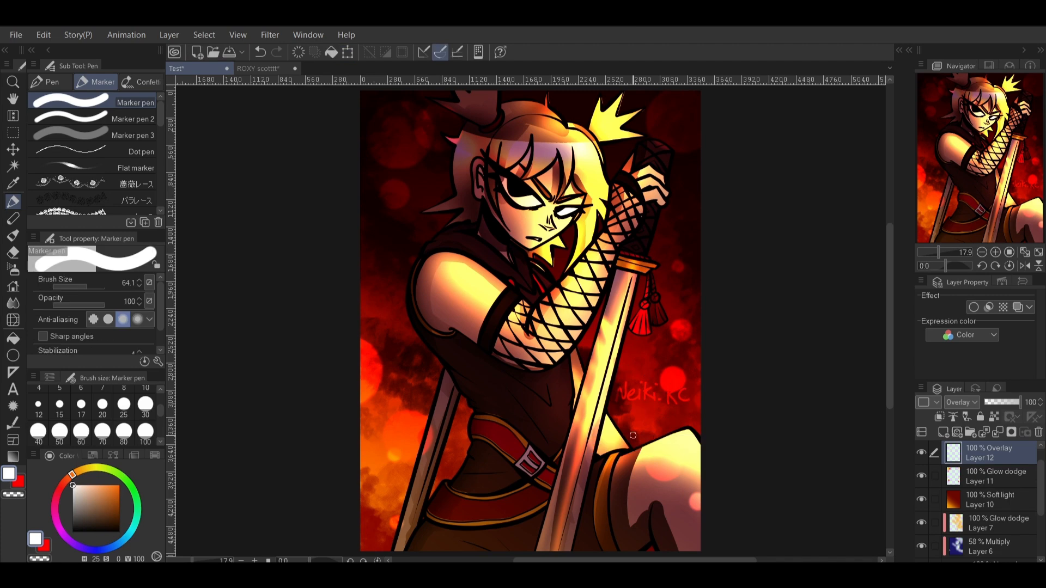
pyautogui.hotkey('ctrl', 'z')
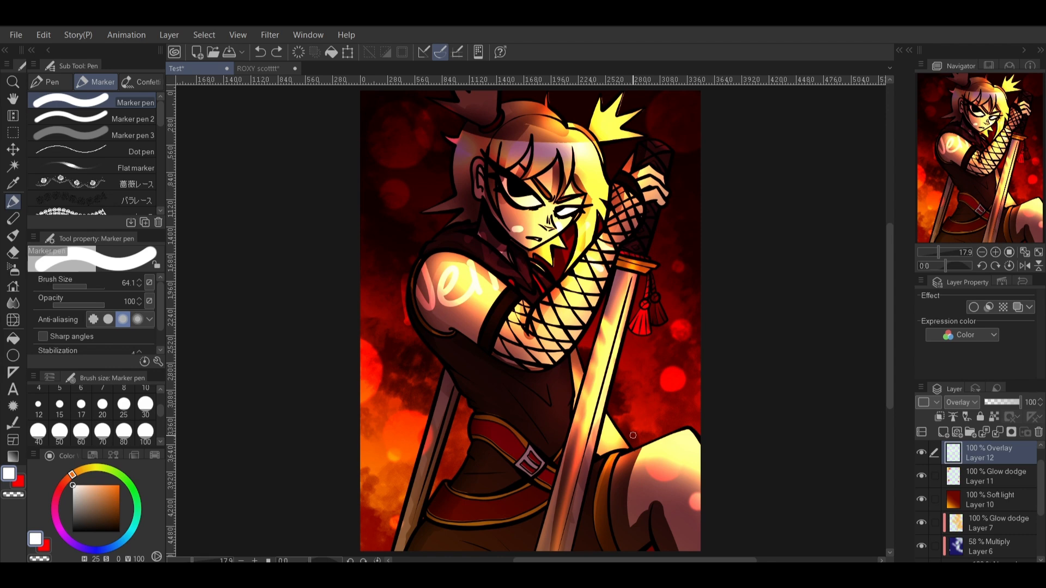
# - Try moving the signature down over the character's waist and setting its layer to Soft light, and undo both changes
pyautogui.click(14, 151)
pyautogui.moveTo(647, 151)
pyautogui.mouseDown()
pyautogui.moveTo(720, 341)
pyautogui.moveTo(646, 281)
pyautogui.mouseUp()
pyautogui.click(961, 402)
pyautogui.click(966, 210)
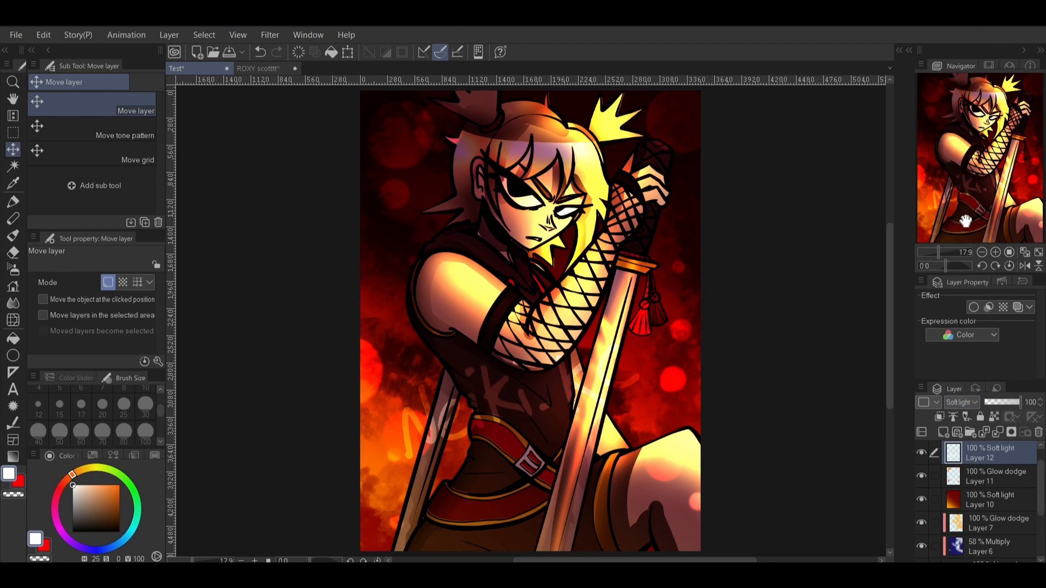
pyautogui.hotkey('ctrl', 'z')
pyautogui.hotkey('ctrl', 'z')
# - Undo the signature layer's Overlay mode and delete the handwritten signature from the layer
pyautogui.moveTo(586, 177)
pyautogui.mouseDown()
pyautogui.moveTo(497, 308)
pyautogui.moveTo(540, 434)
pyautogui.moveTo(541, 400)
pyautogui.moveTo(493, 297)
pyautogui.mouseUp()
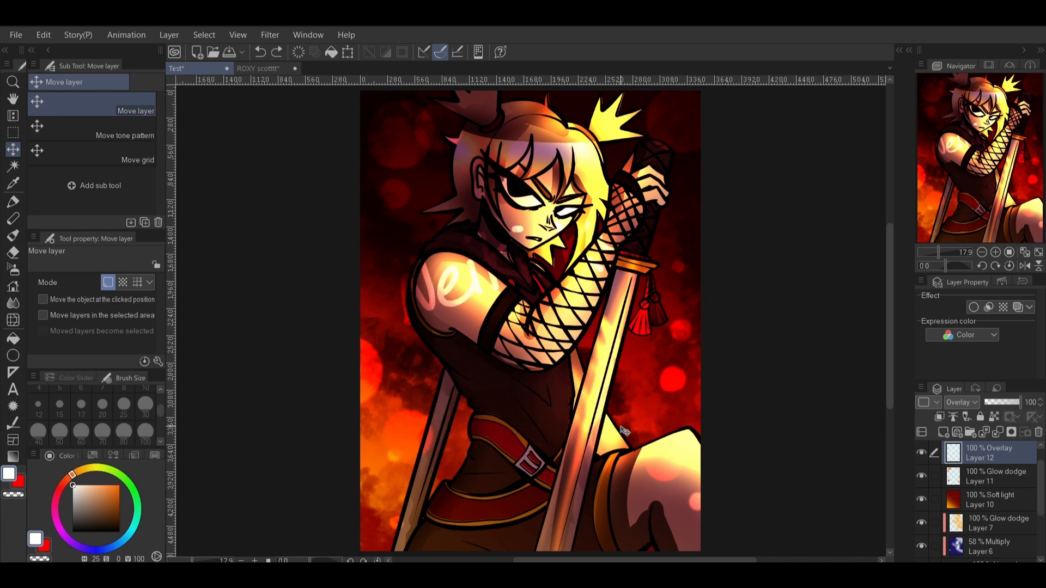
pyautogui.hotkey('ctrl', 'z')
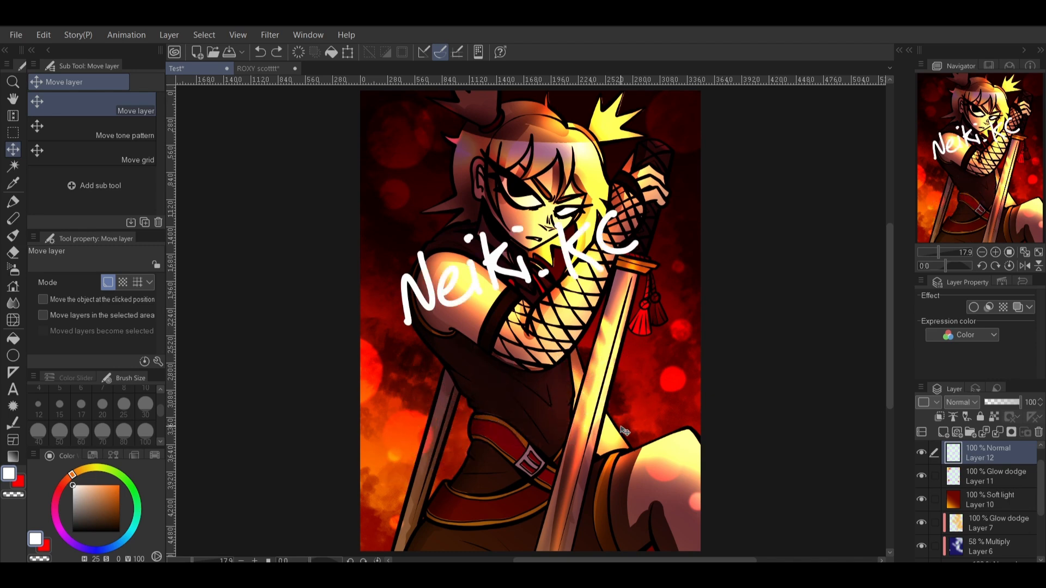
pyautogui.press('Delete')
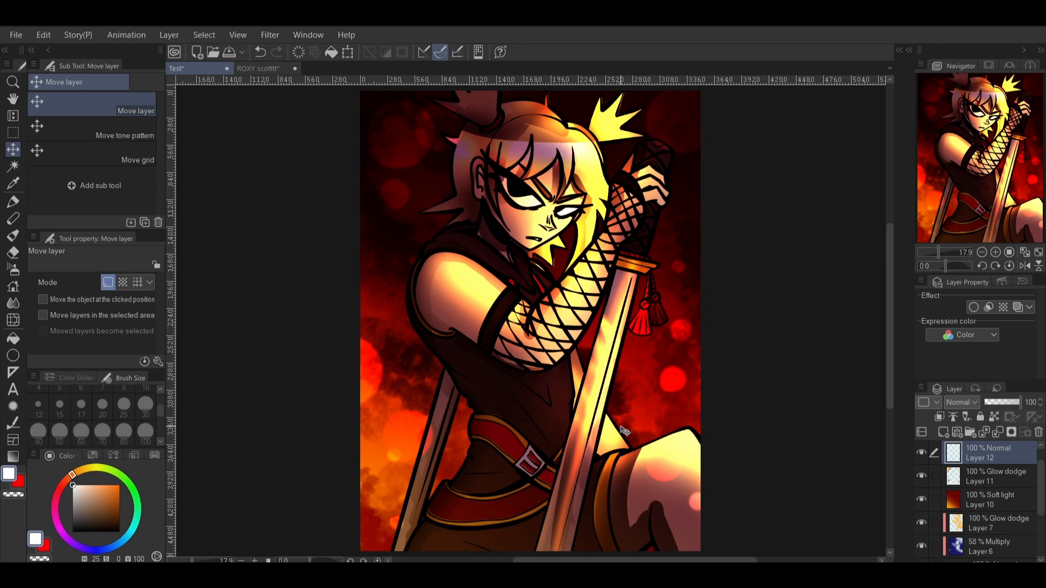